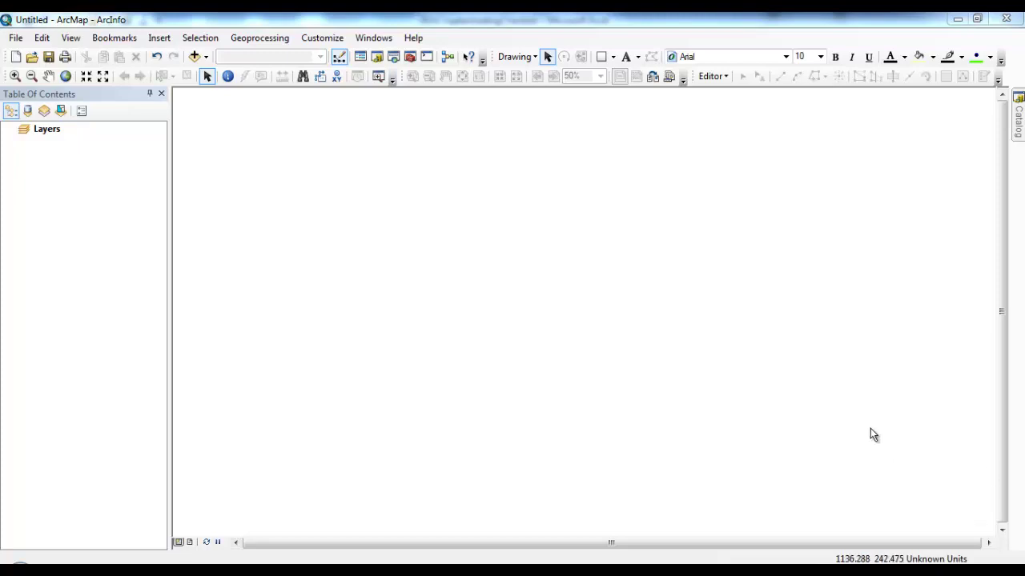
# Step: Browse the catalog to C:\ESRIPress\GIST1\MyAssignments\Chapter6 and create a new file geodatabase in that folder
pyautogui.moveTo(1018, 132)
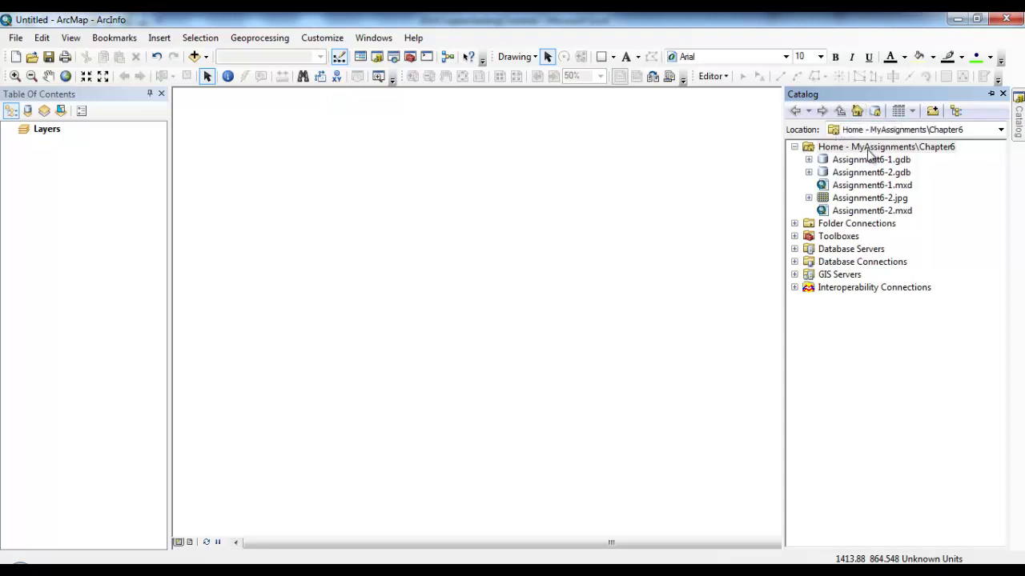
pyautogui.click(1001, 130)
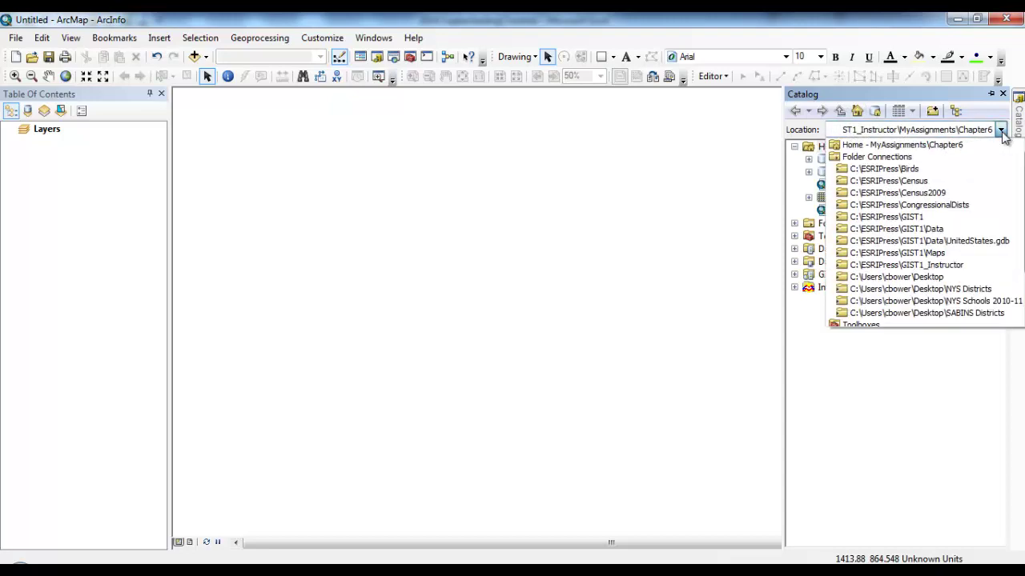
pyautogui.click(924, 216)
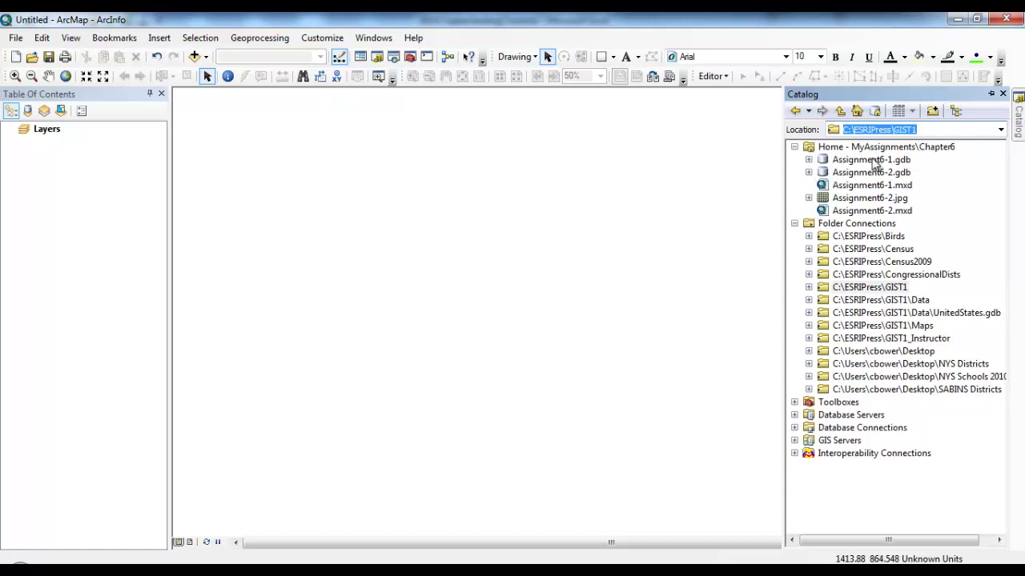
pyautogui.click(808, 288)
pyautogui.click(856, 326)
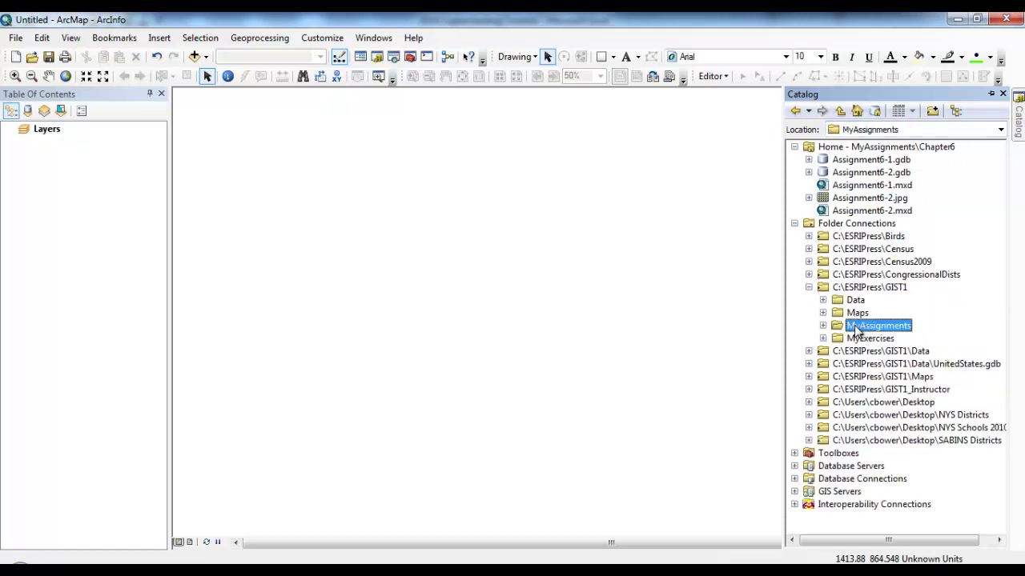
pyautogui.doubleClick(831, 328)
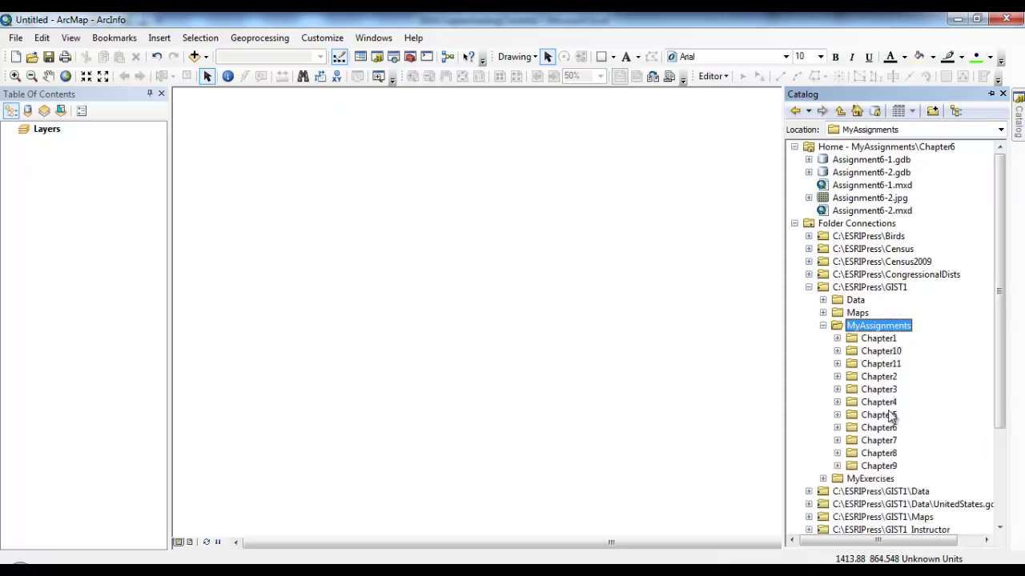
pyautogui.click(883, 429)
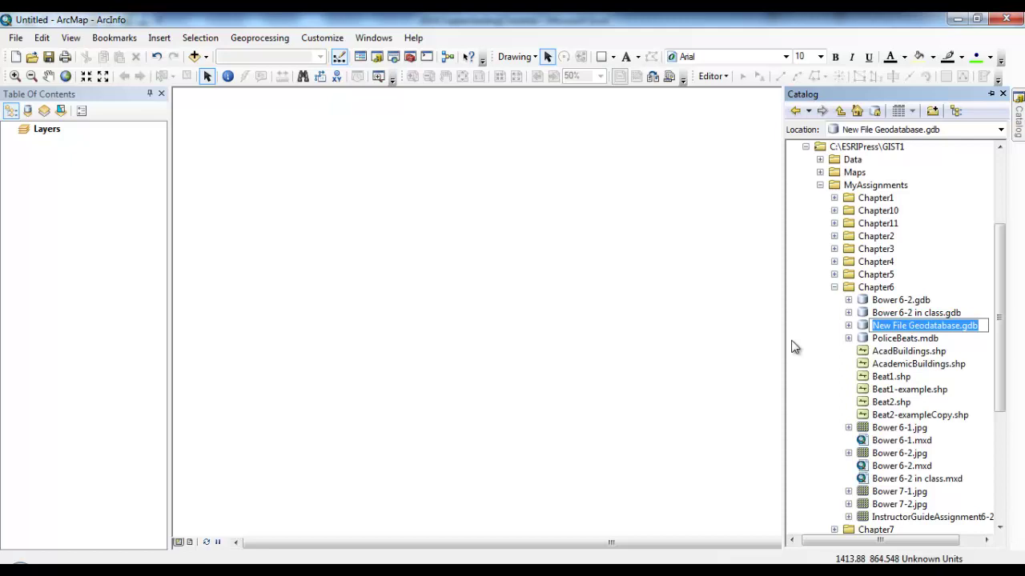
# Step: Try to rename the new file geodatabase as the author's surname followed by "6-1"
pyautogui.write('Bower')
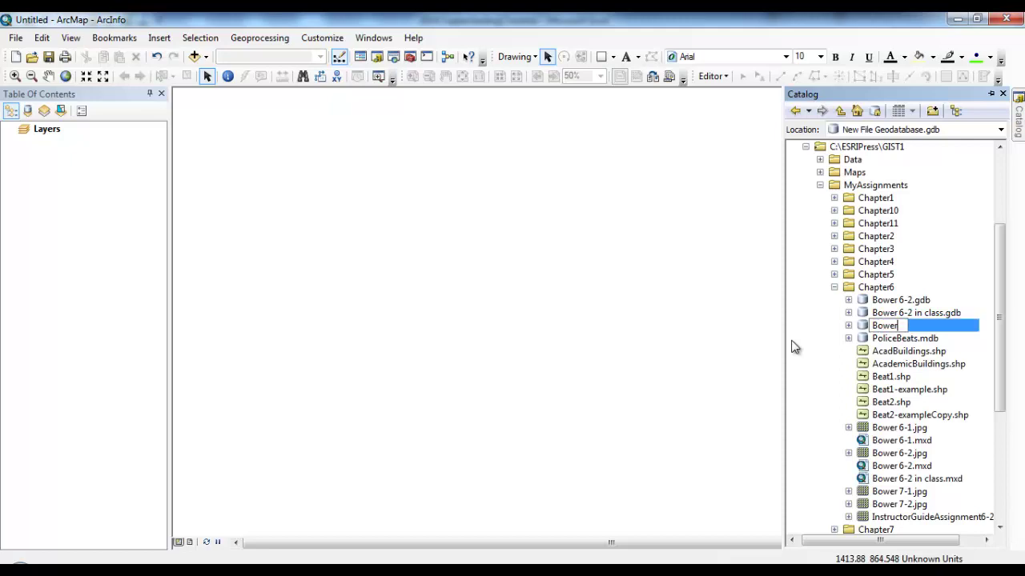
pyautogui.write(' 6-1')
pyautogui.press('Return')
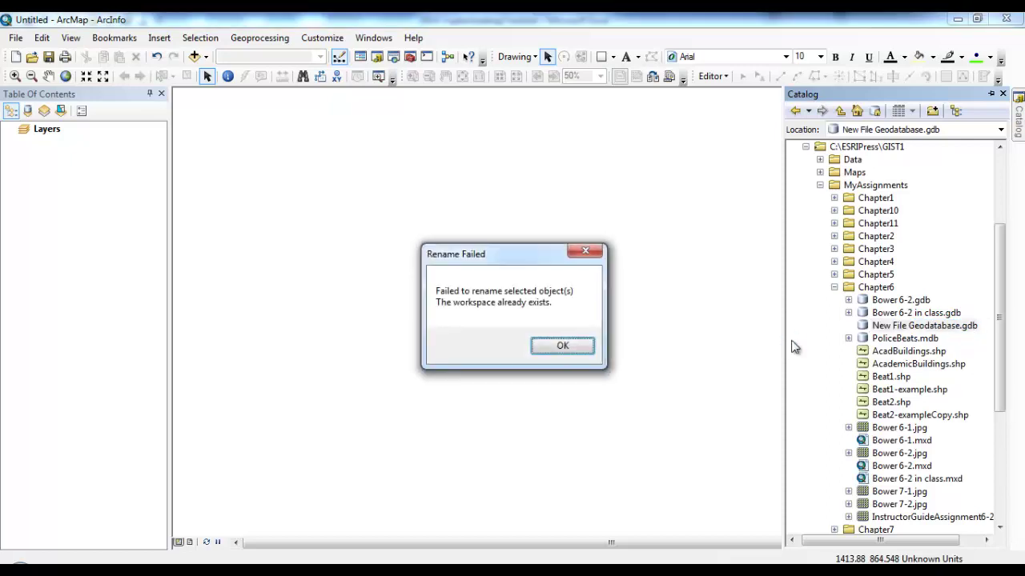
pyautogui.click(589, 346)
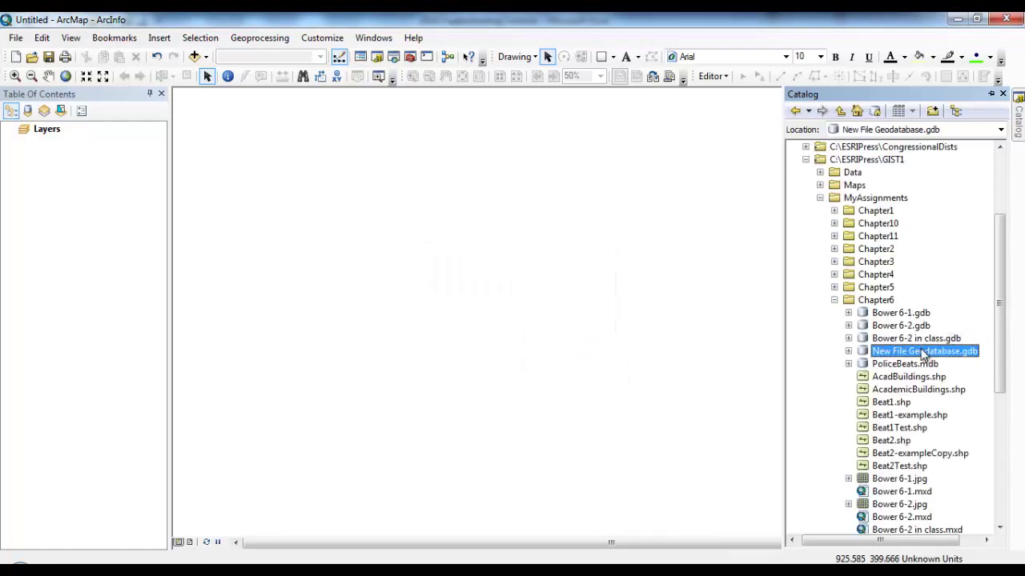
# Step: Rename the new file geodatabase in Chapter6 as the author's surname followed by "6-1 2014"
pyautogui.click(925, 355)
pyautogui.write('Bower')
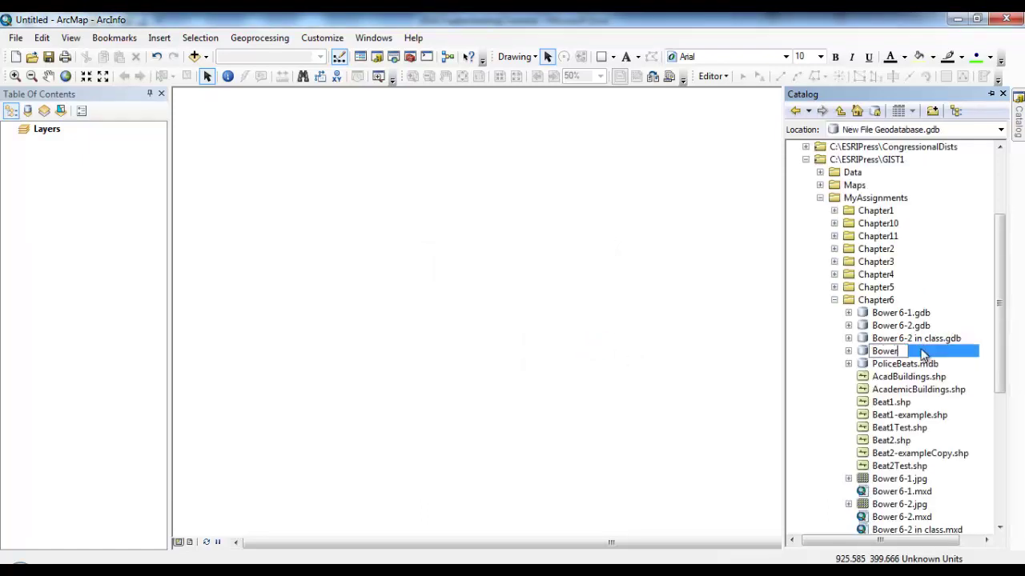
pyautogui.write(' 6-1 2014')
pyautogui.press('Return')
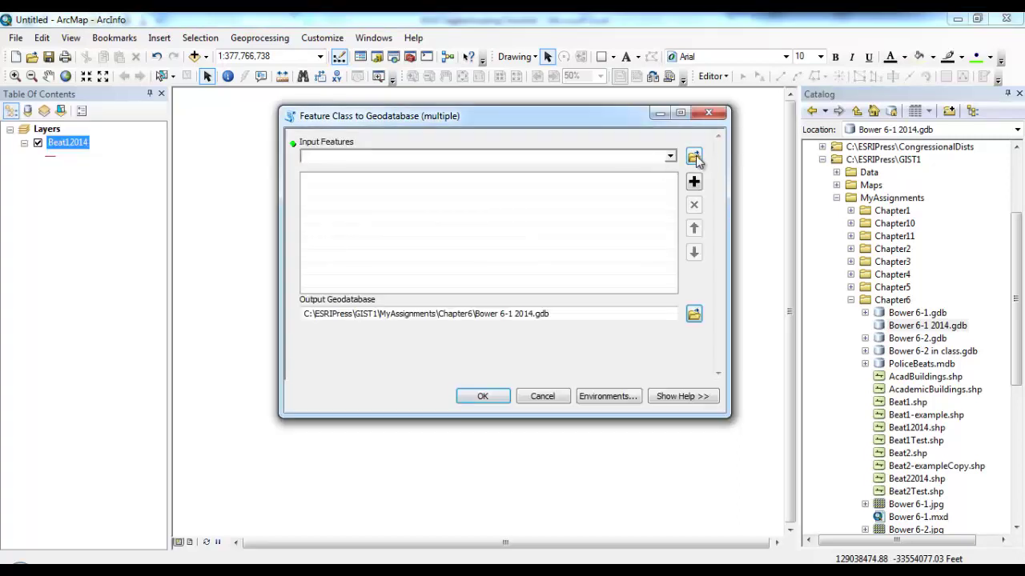
# Step: Import Beat12014.shp and Beat22014.shp from MyAssignments\Chapter6 into the 6-1 2014 geodatabase with Feature Class to Geodatabase (multiple)
pyautogui.click(694, 156)
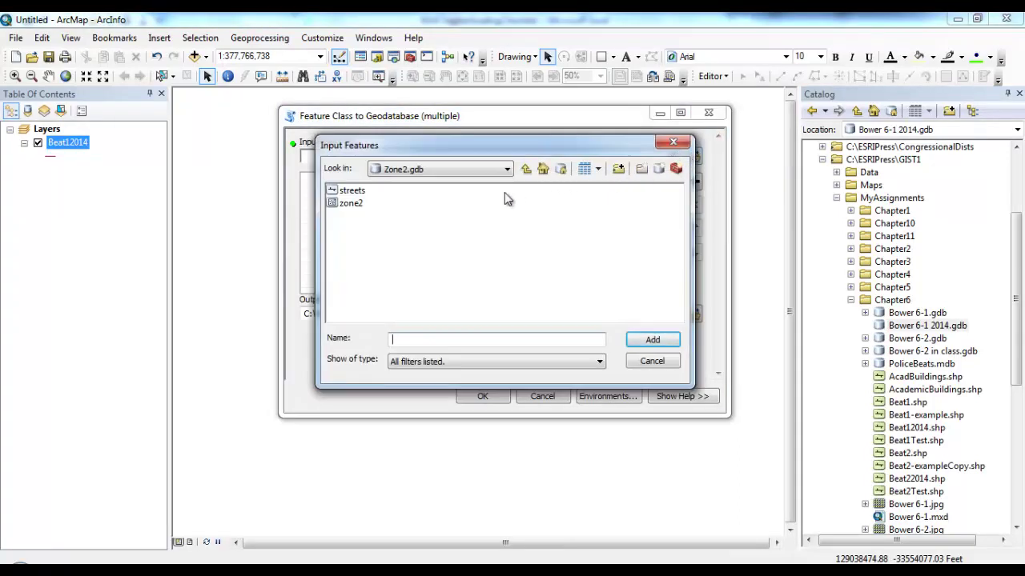
pyautogui.click(507, 171)
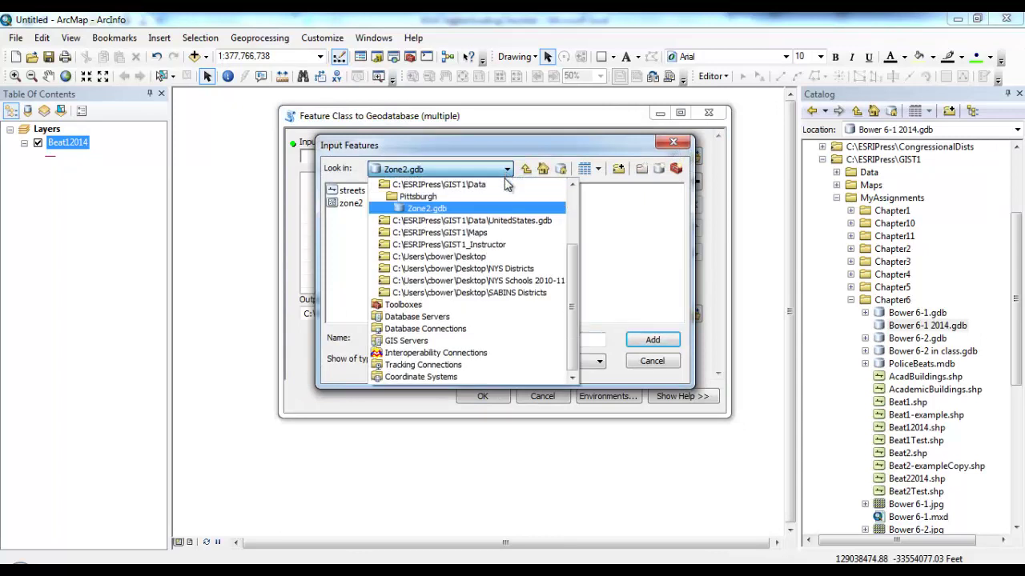
pyautogui.moveTo(572, 269); pyautogui.dragTo(572, 236)
pyautogui.click(525, 233)
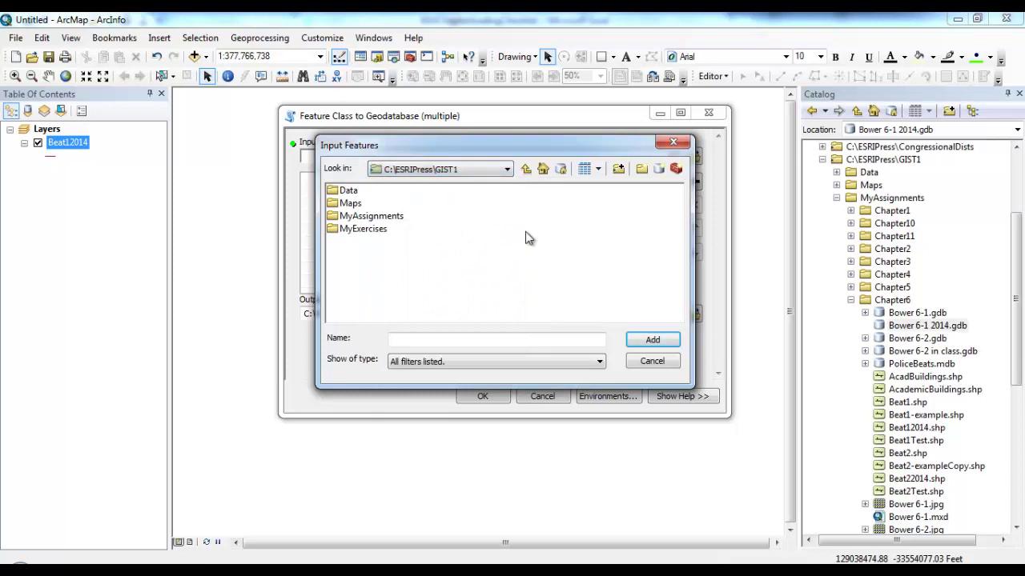
pyautogui.doubleClick(380, 216)
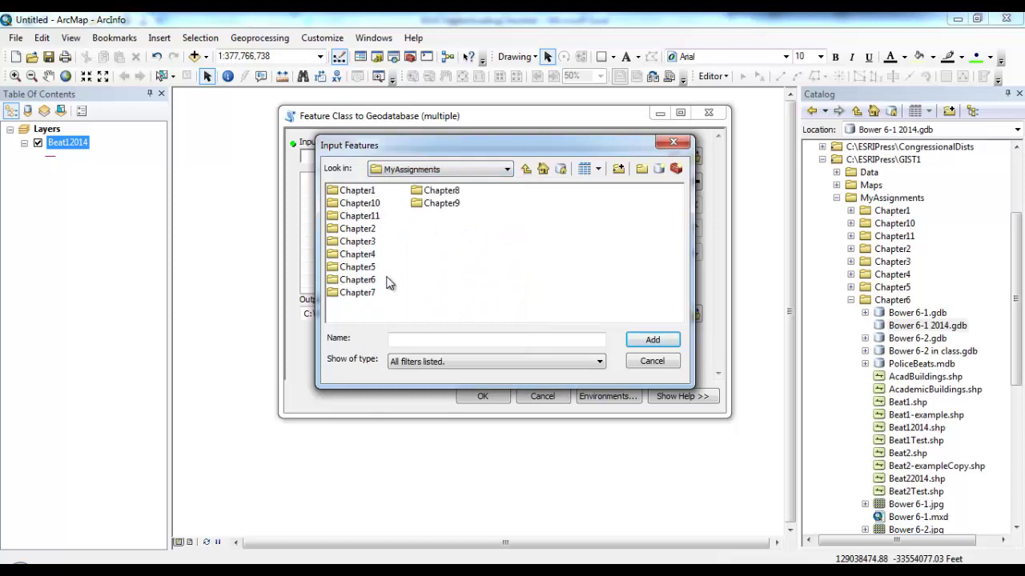
pyautogui.doubleClick(371, 282)
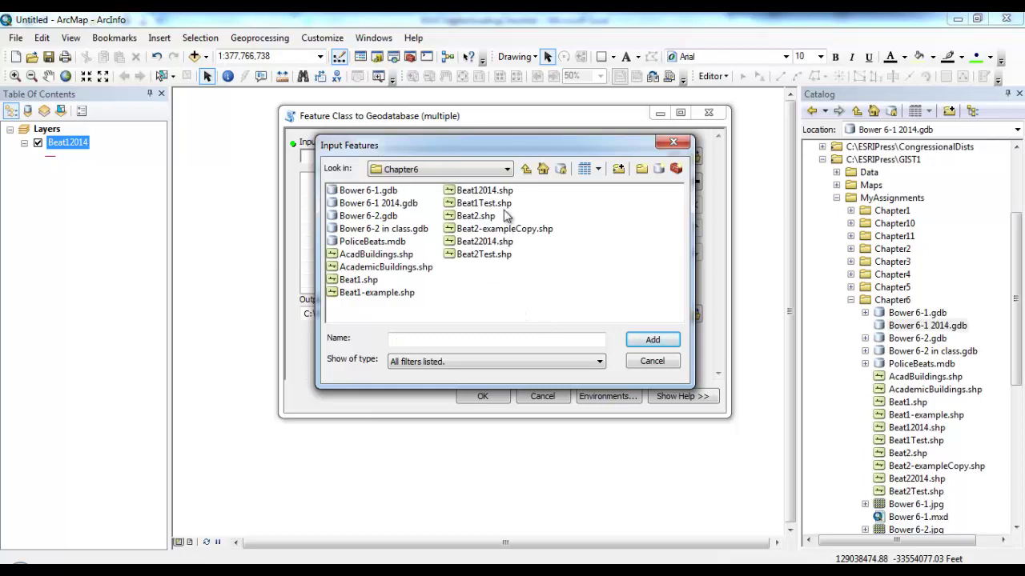
pyautogui.click(485, 192)
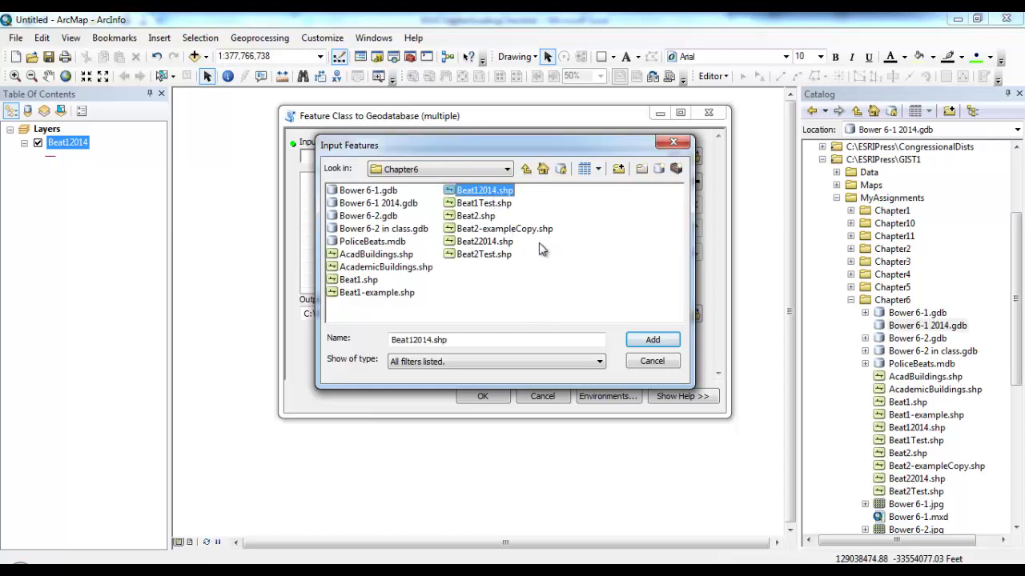
pyautogui.keyDown('ctrl'); pyautogui.click(484, 241); pyautogui.keyUp('ctrl')
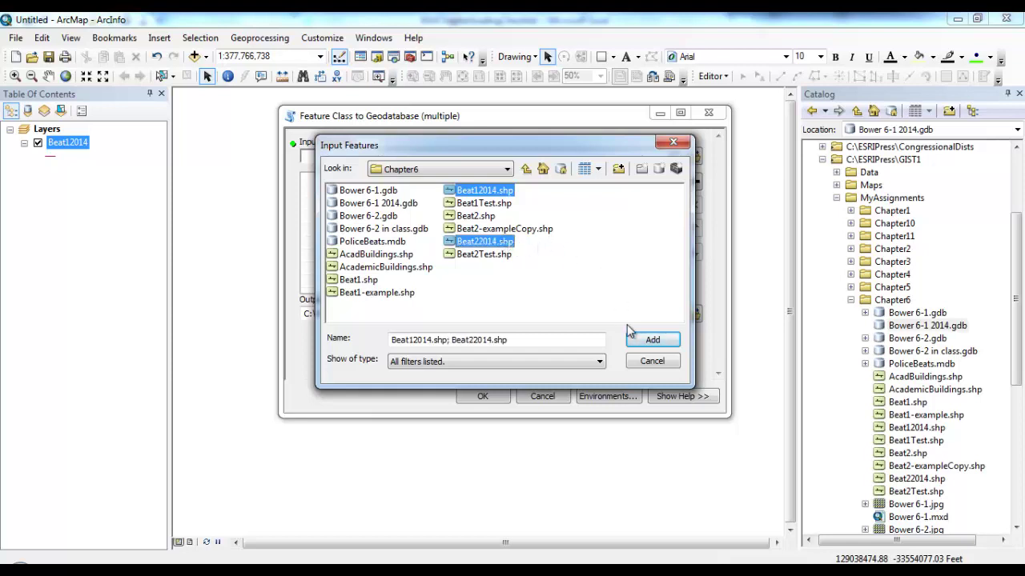
pyautogui.click(649, 340)
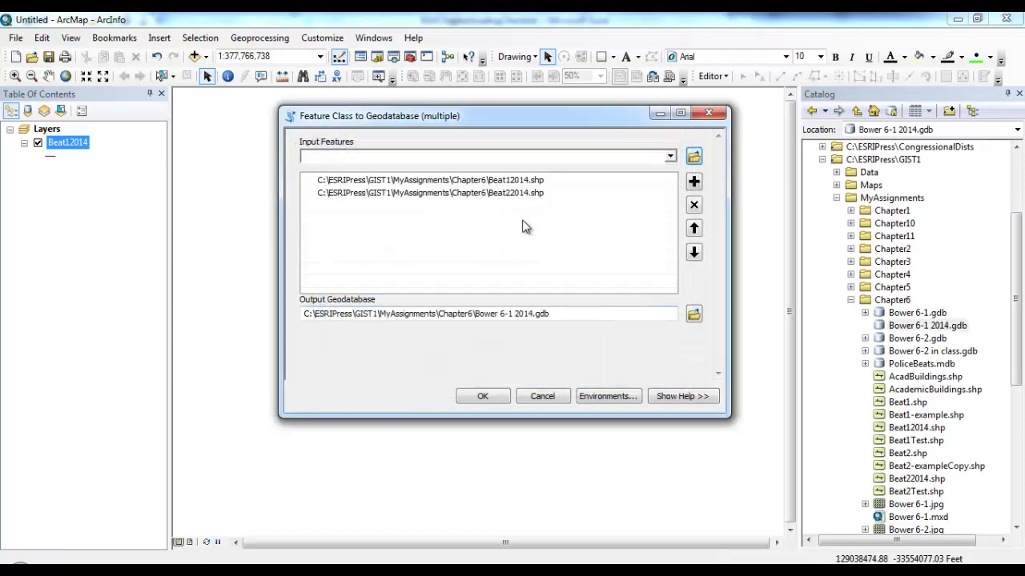
pyautogui.click(477, 396)
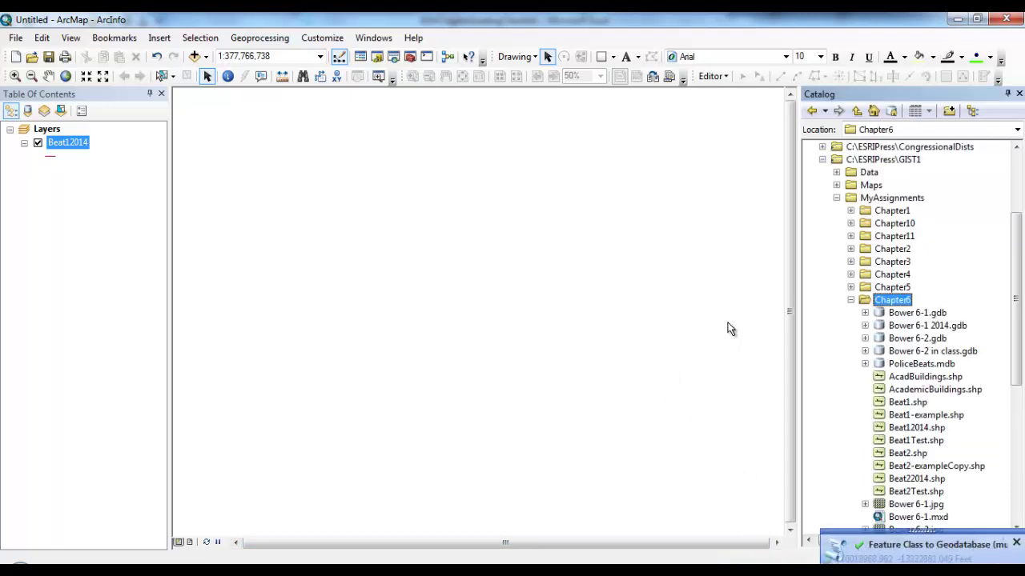
# Step: Expand the 6-1 2014 geodatabase to check its feature classes and remove the Beat12014 layer from the map
pyautogui.click(864, 326)
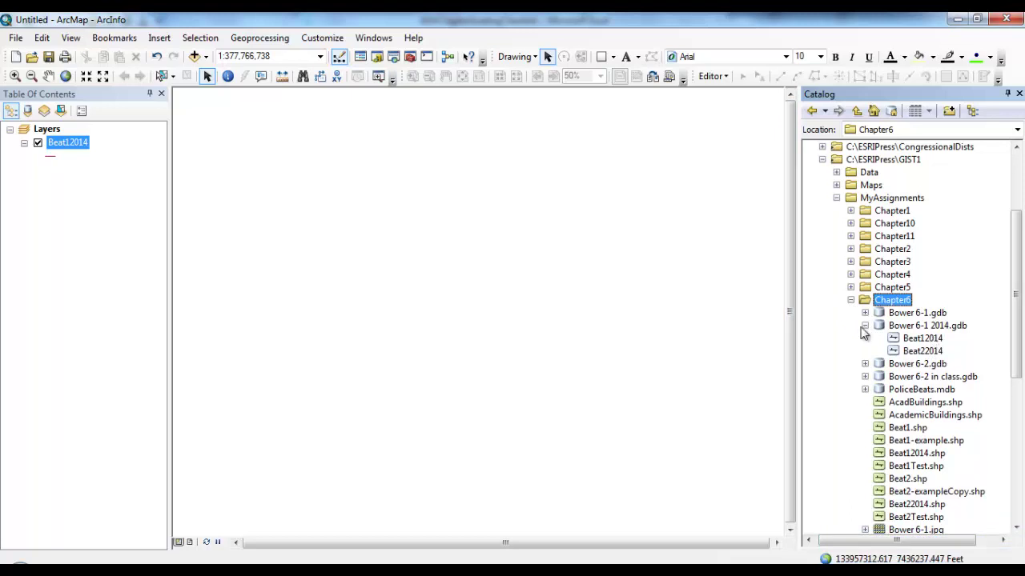
pyautogui.click(70, 149)
pyautogui.rightClick(72, 152)
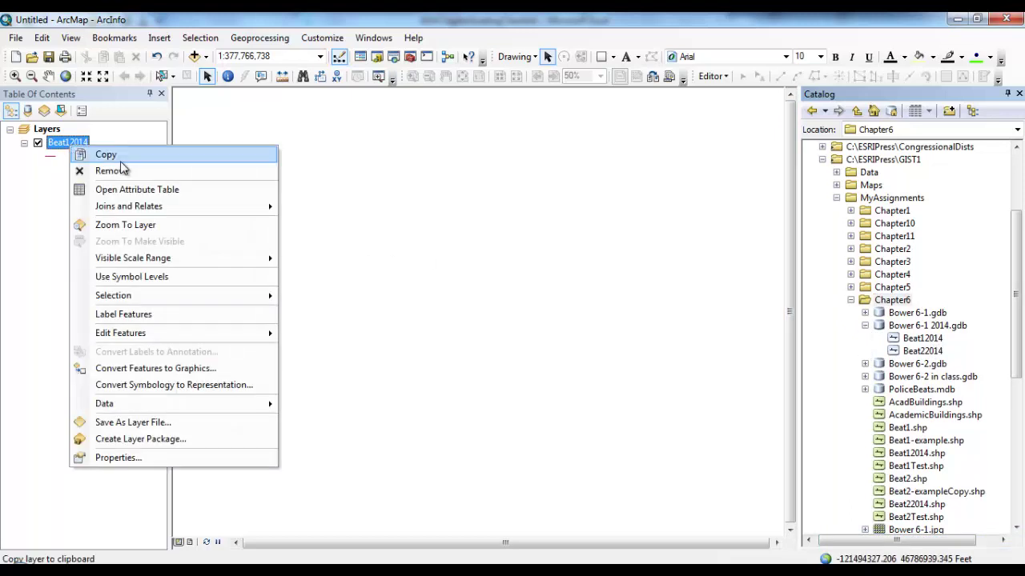
pyautogui.click(89, 170)
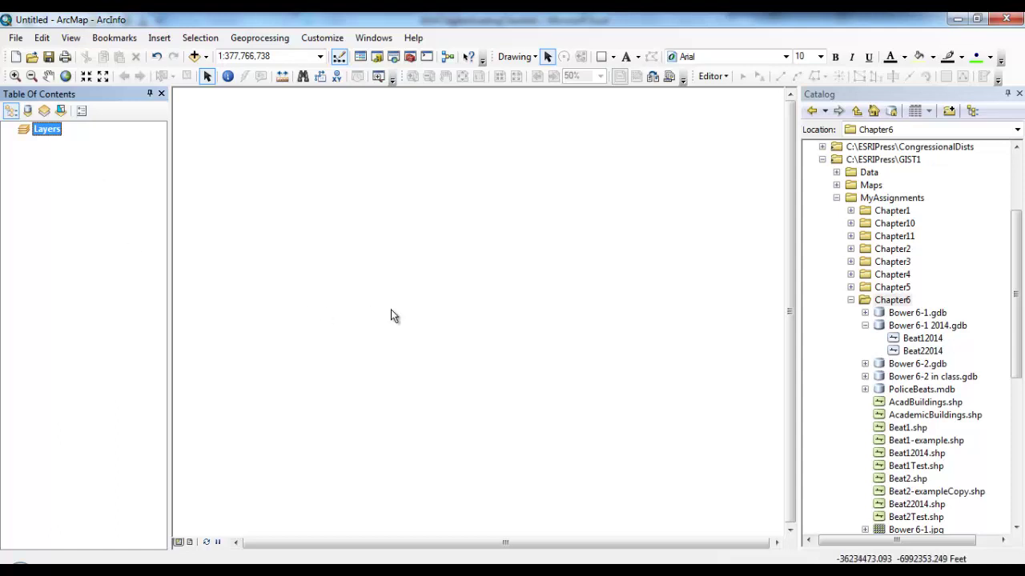
# Step: Add the streets and zone2 feature classes from Zone2.gdb in C:\ESRIPress\GIST1\Data\Pittsburgh to the map
pyautogui.click(200, 61)
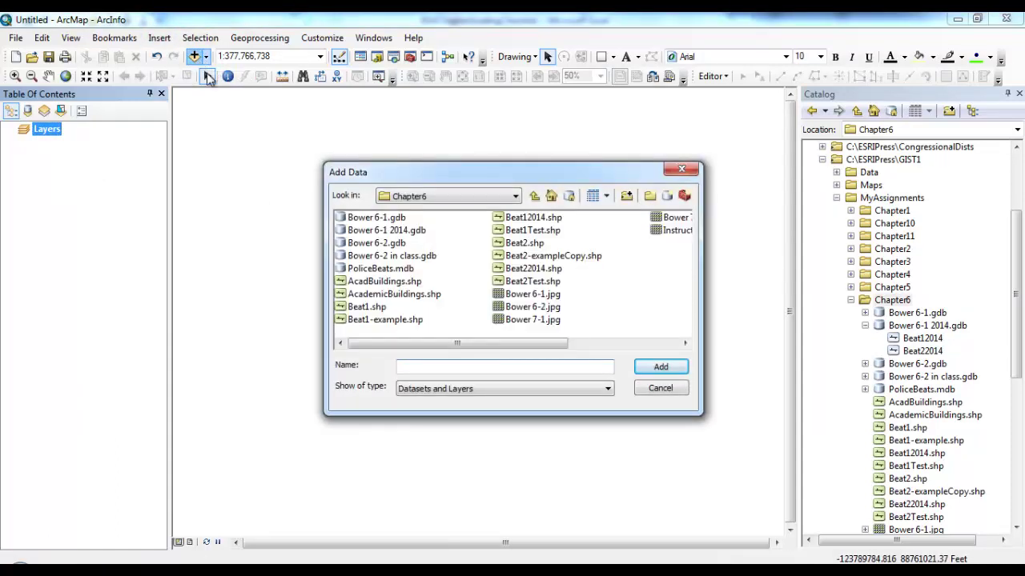
pyautogui.click(516, 200)
pyautogui.scroll(2, 574, 245)
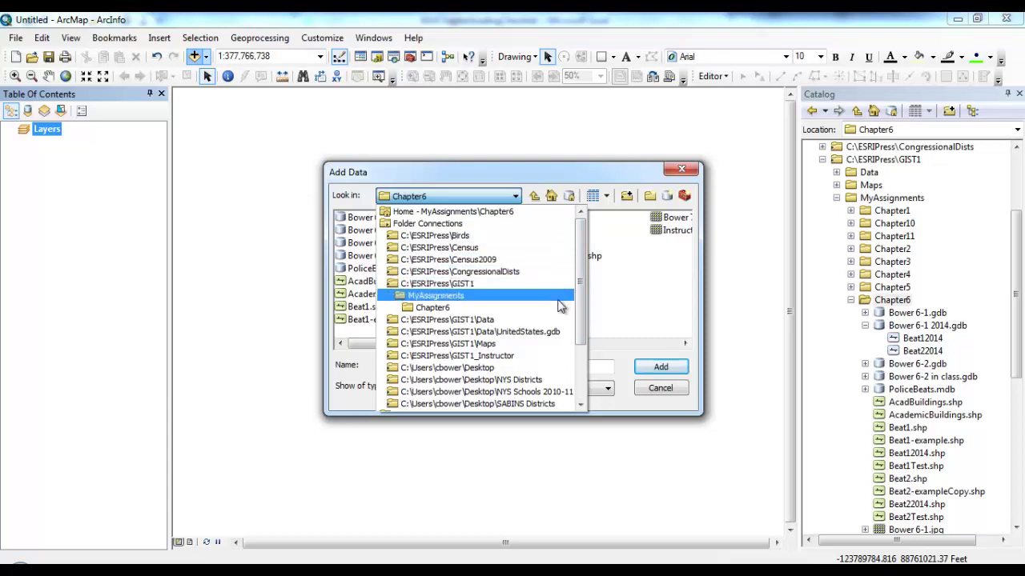
pyautogui.click(550, 320)
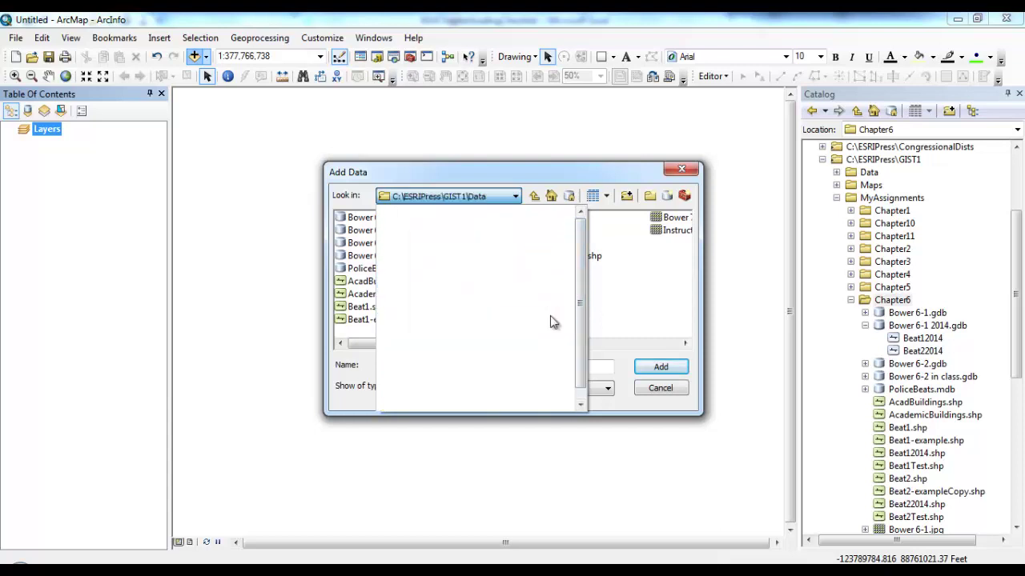
pyautogui.doubleClick(381, 256)
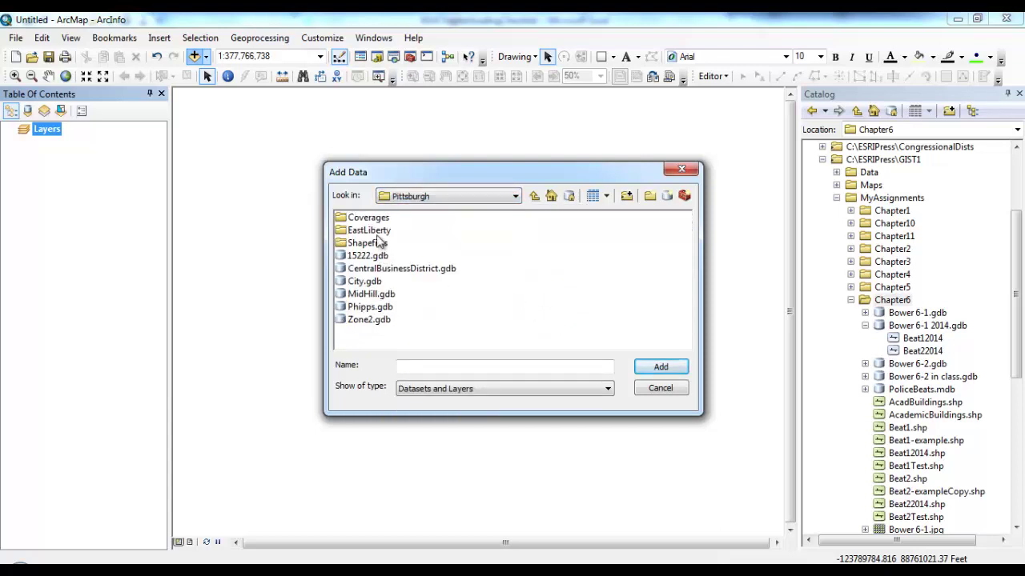
pyautogui.doubleClick(381, 320)
pyautogui.click(365, 221)
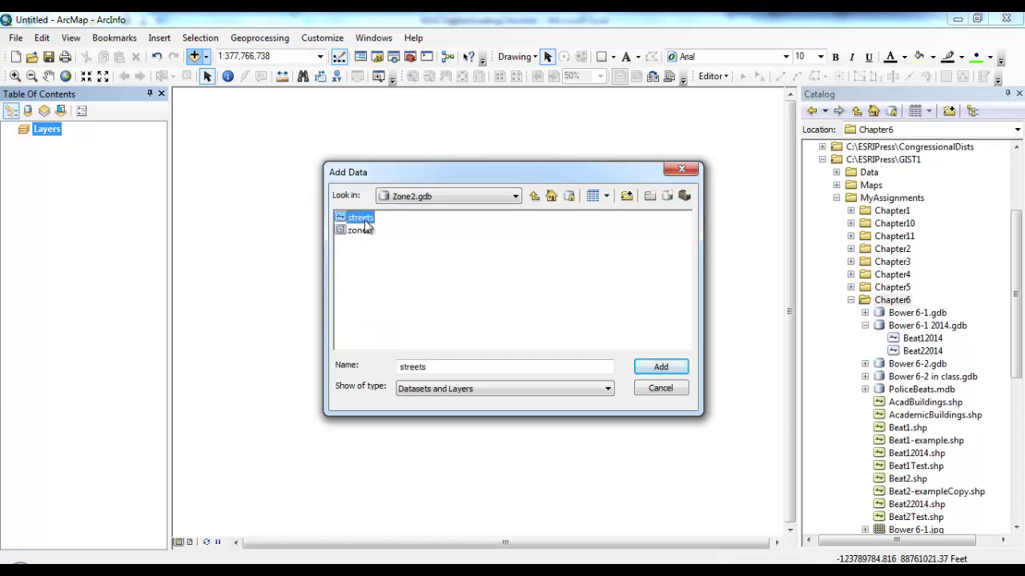
pyautogui.keyDown('shift'); pyautogui.click(362, 230); pyautogui.keyUp('shift')
pyautogui.click(652, 366)
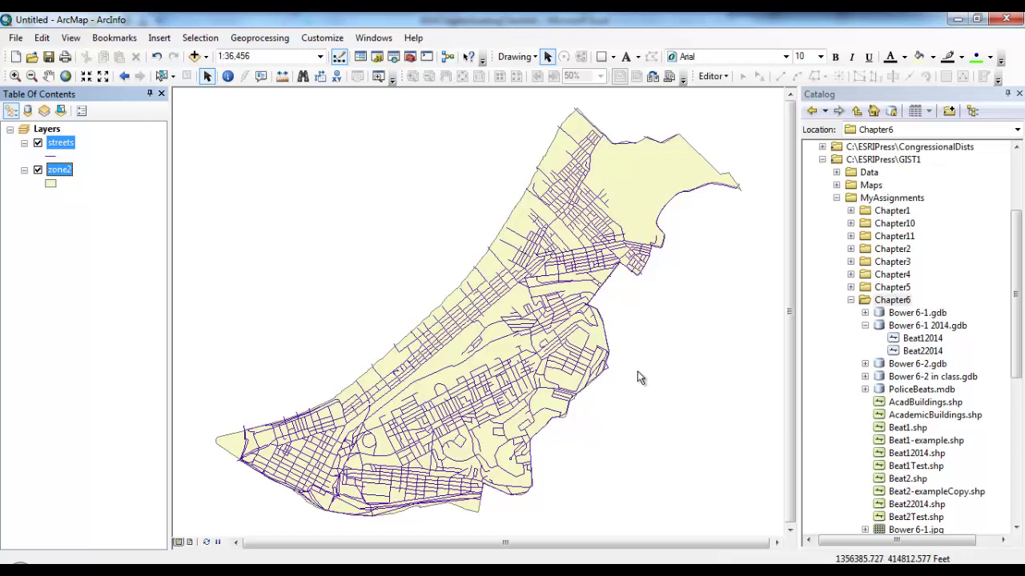
# Step: Change the zone2 layer's polygon symbol to the Hollow style
pyautogui.rightClick(50, 188)
pyautogui.press('Escape')
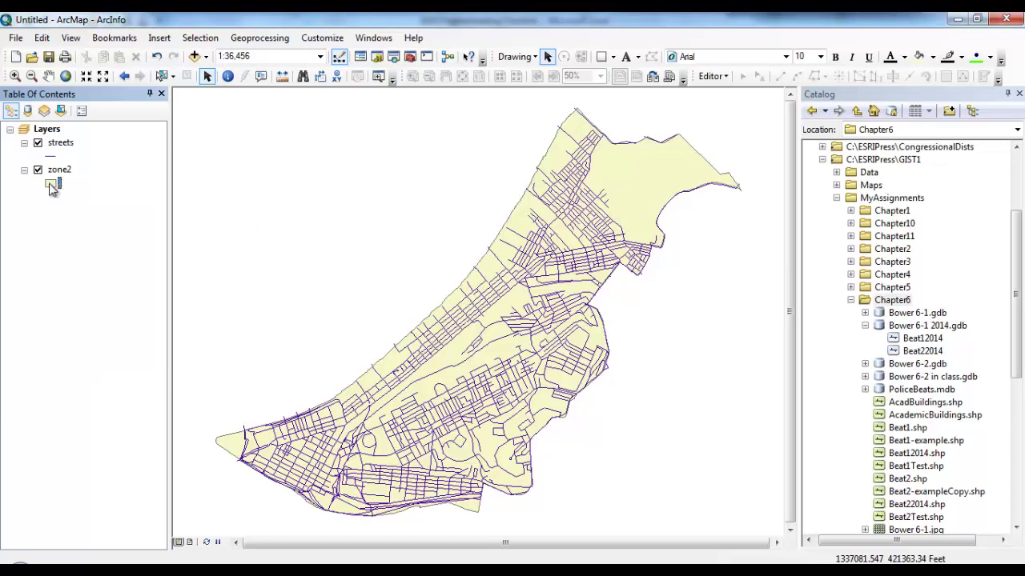
pyautogui.click(50, 185)
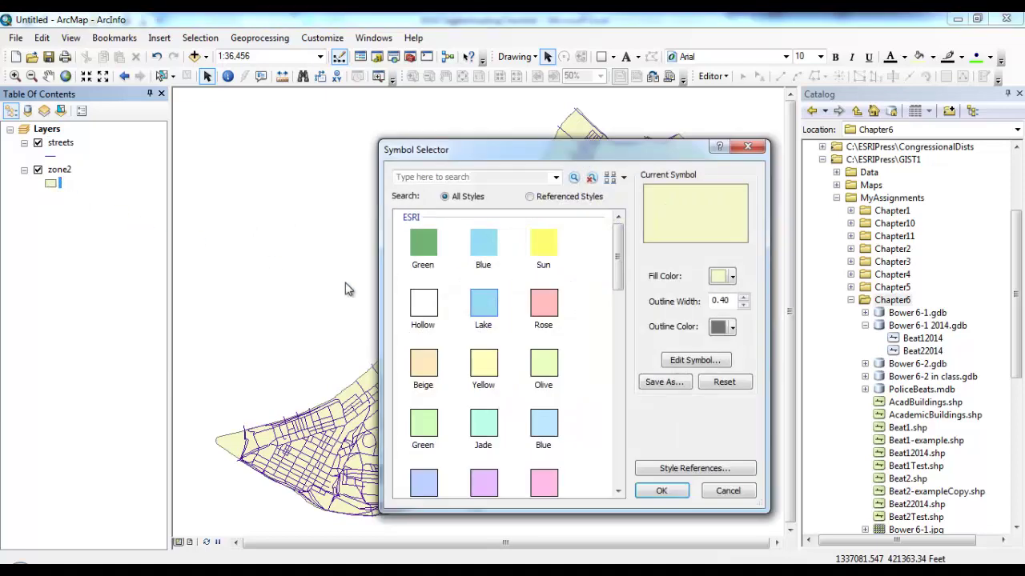
pyautogui.click(418, 307)
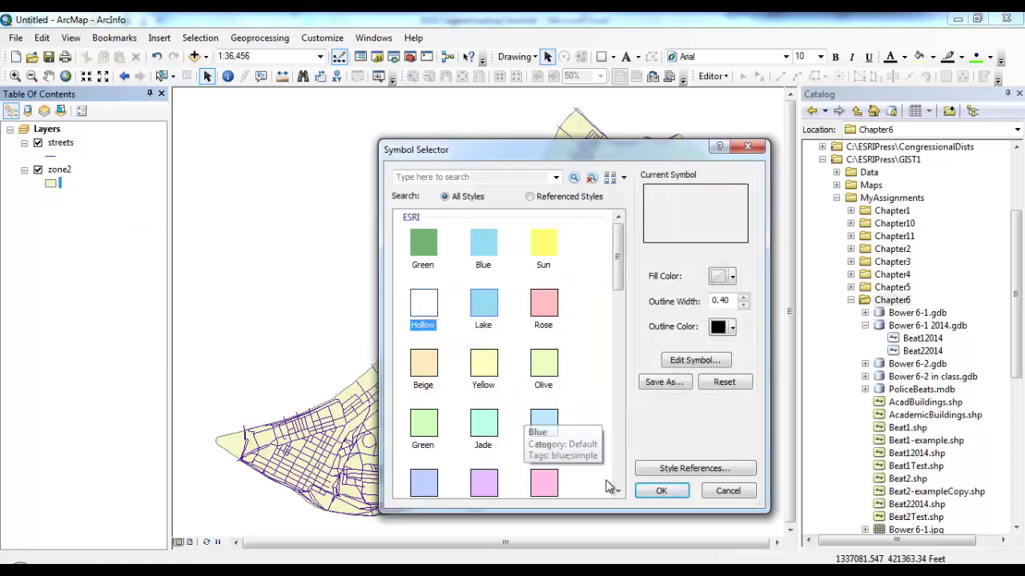
pyautogui.click(648, 491)
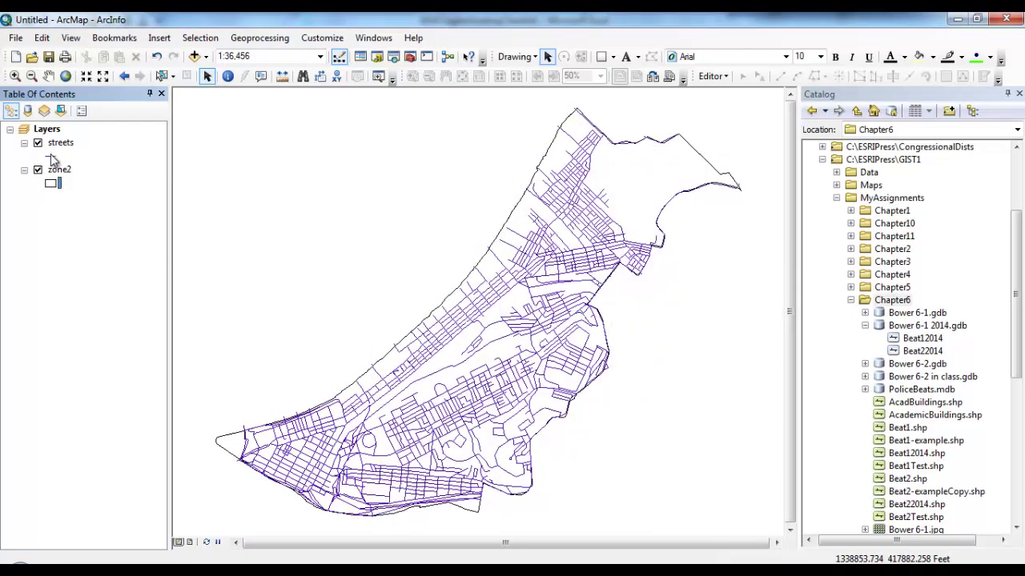
# Step: Change the streets layer's line symbol color to gray
pyautogui.click(51, 155)
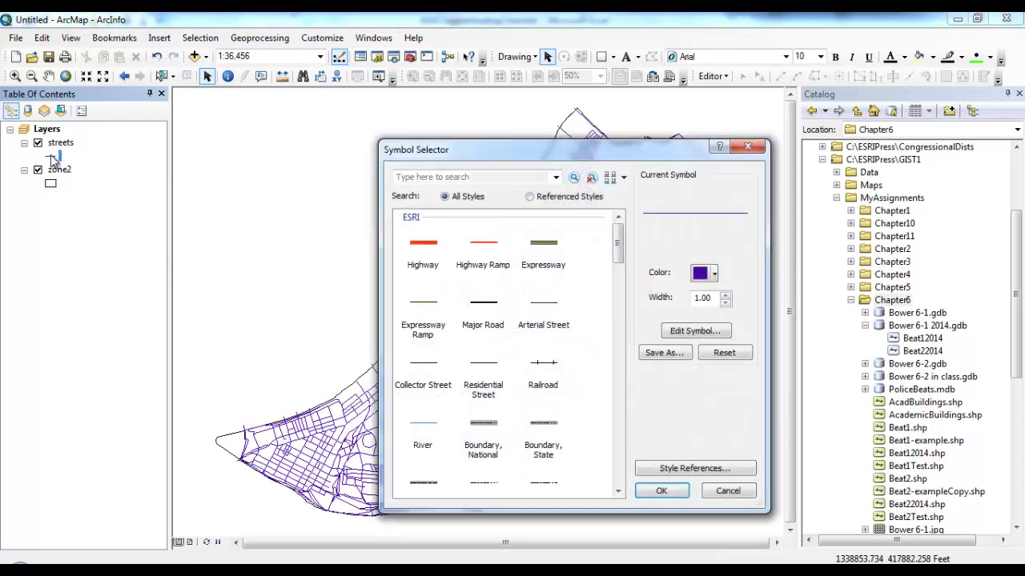
pyautogui.click(714, 273)
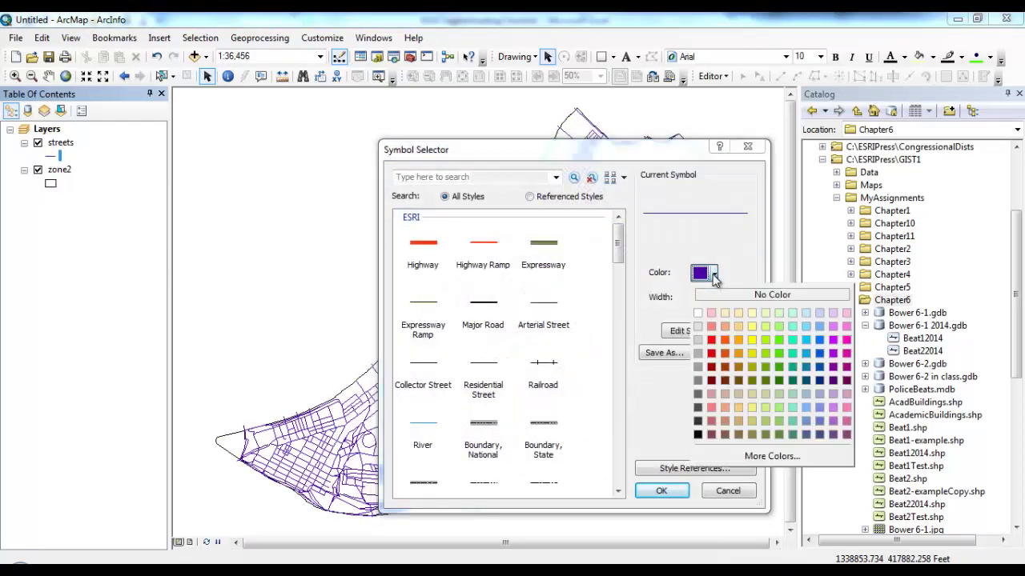
pyautogui.click(699, 381)
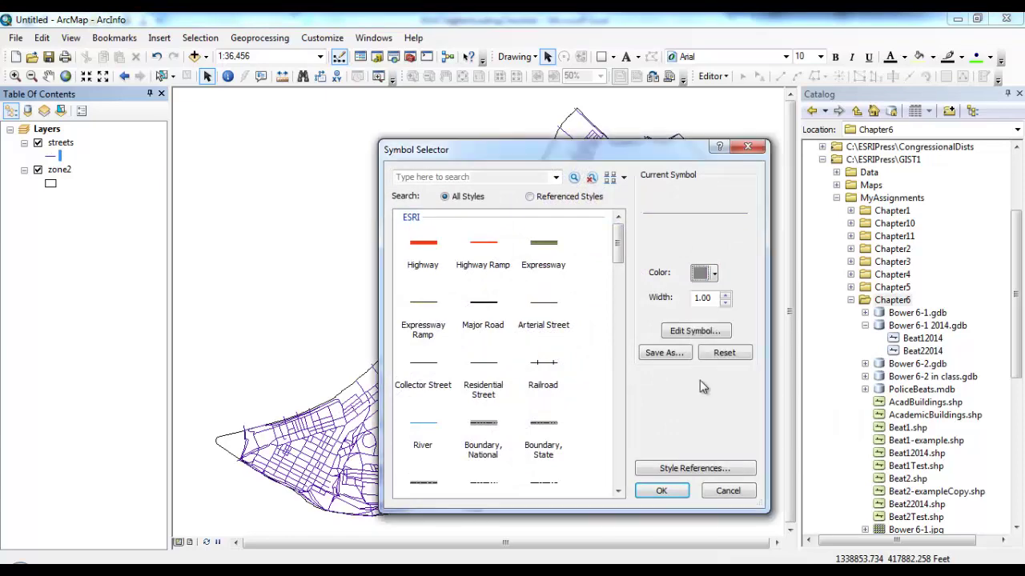
pyautogui.click(661, 492)
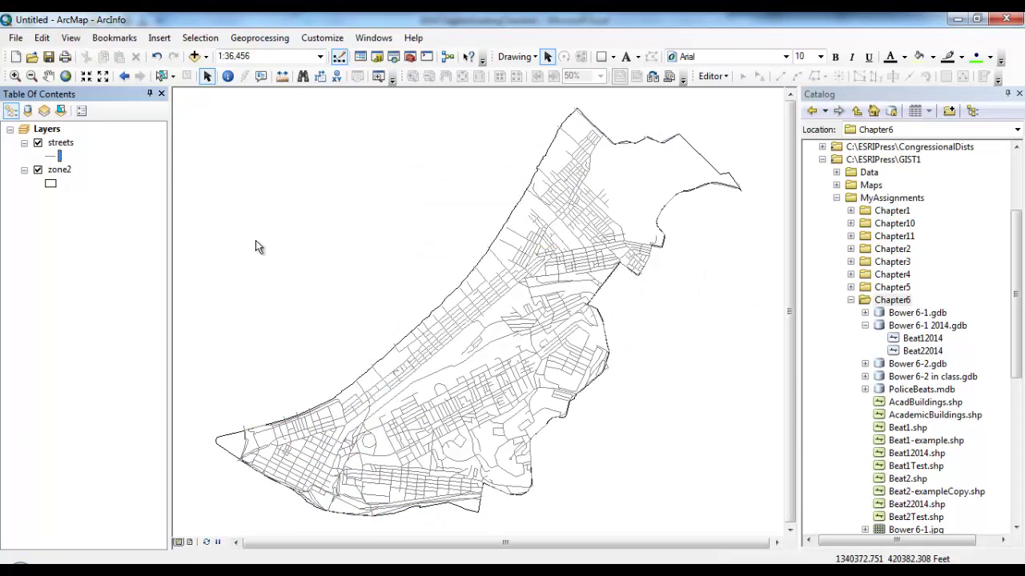
# Step: Thicken the zone2 layer's polygon outline by two increments and collapse the Catalog window
pyautogui.click(50, 184)
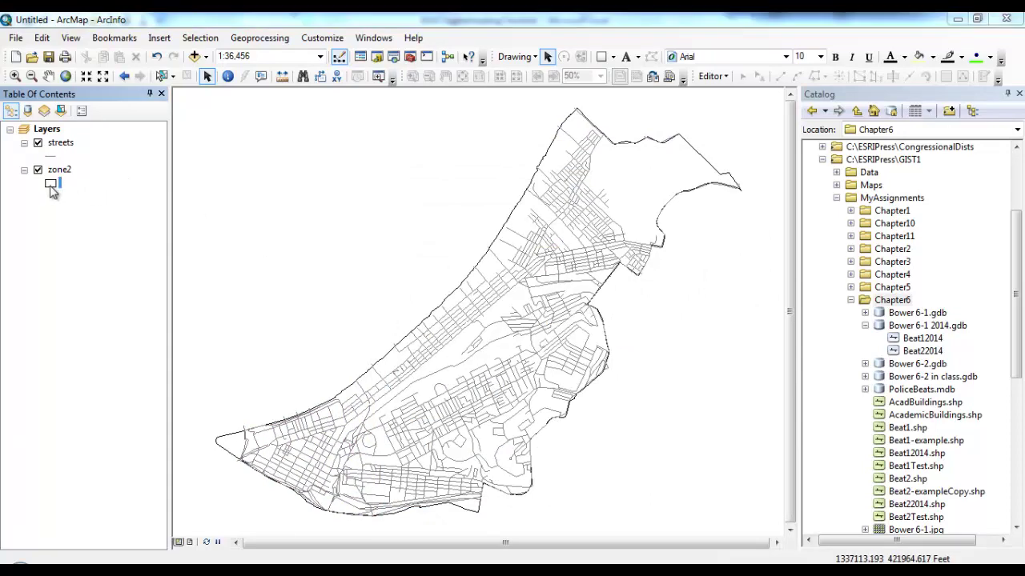
pyautogui.click(743, 297)
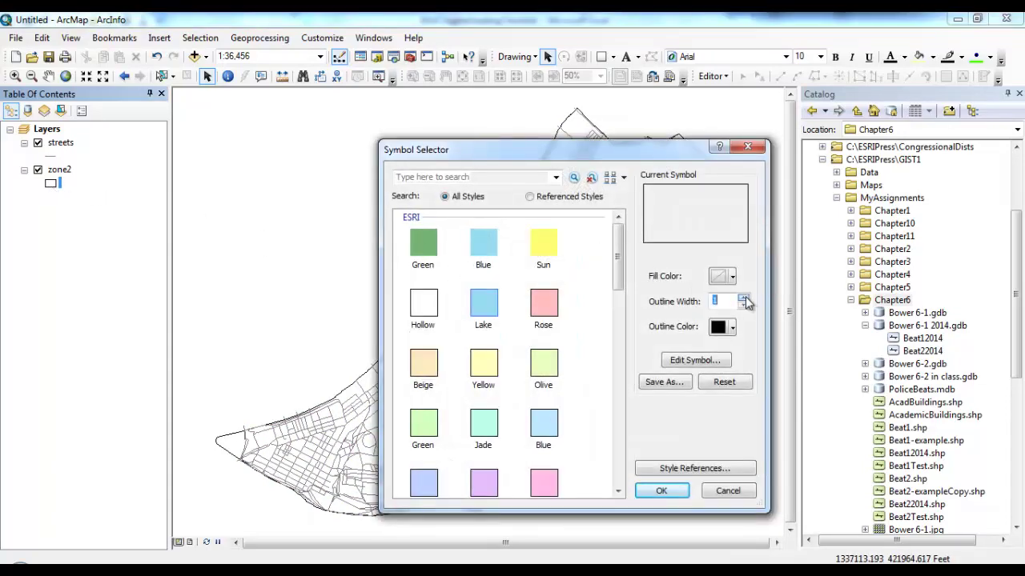
pyautogui.click(744, 298)
pyautogui.click(665, 491)
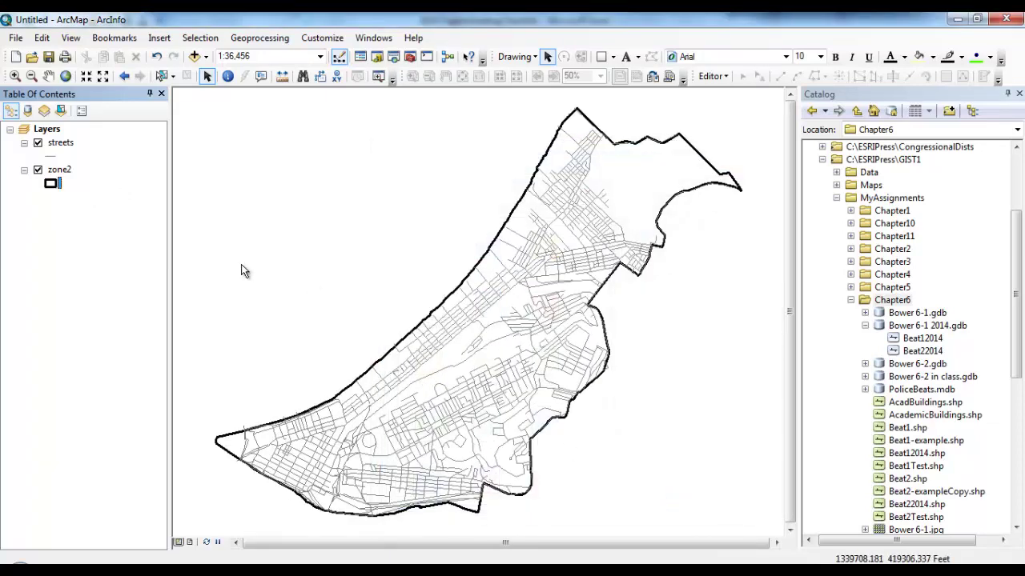
pyautogui.click(1007, 94)
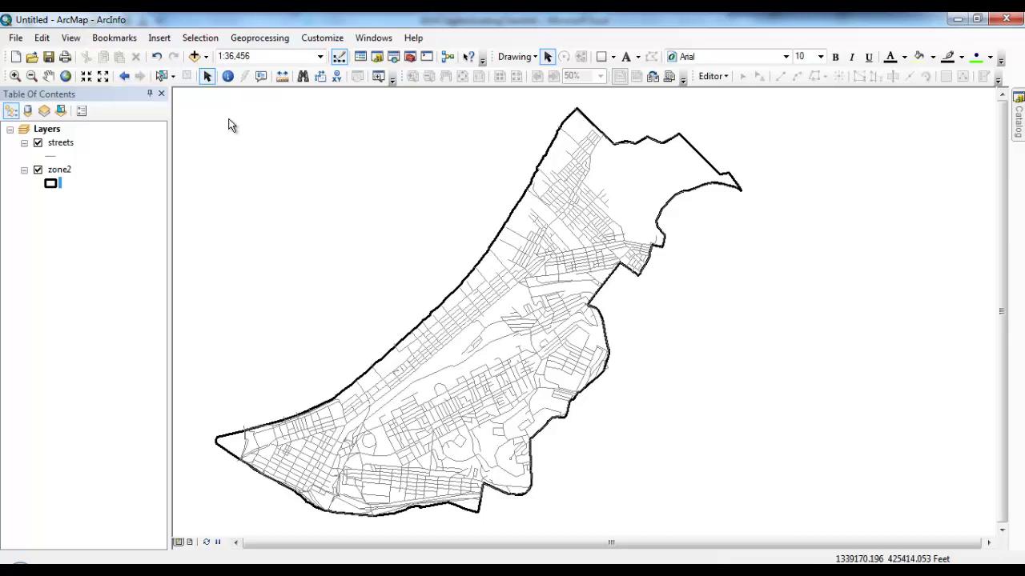
# Step: Add the Beat12014 and Beat22014 feature classes to the map from the 6-1 2014 geodatabase in C:\ESRIPress\GIST1\MyAssignments\Chapter6
pyautogui.click(206, 59)
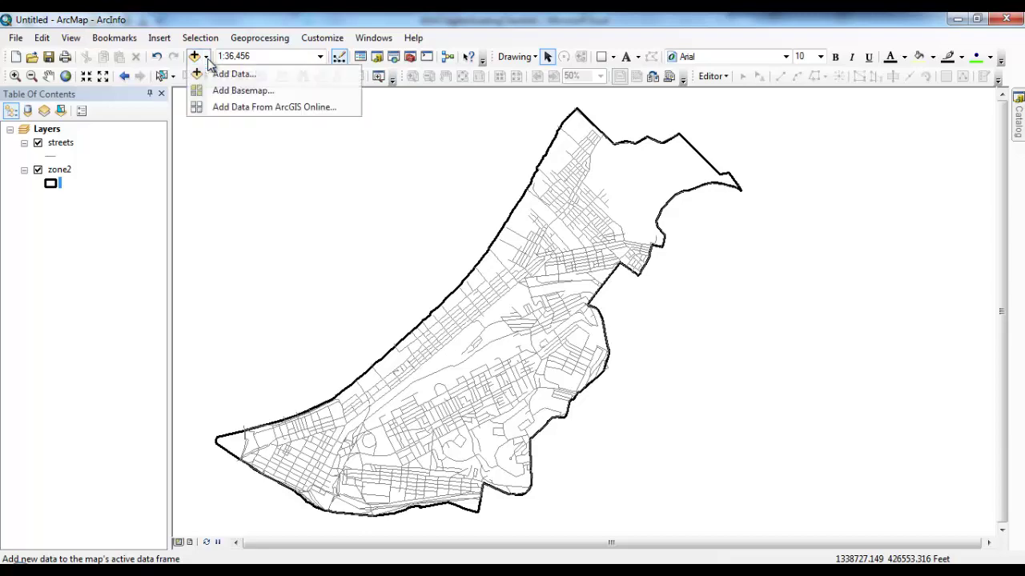
pyautogui.click(211, 72)
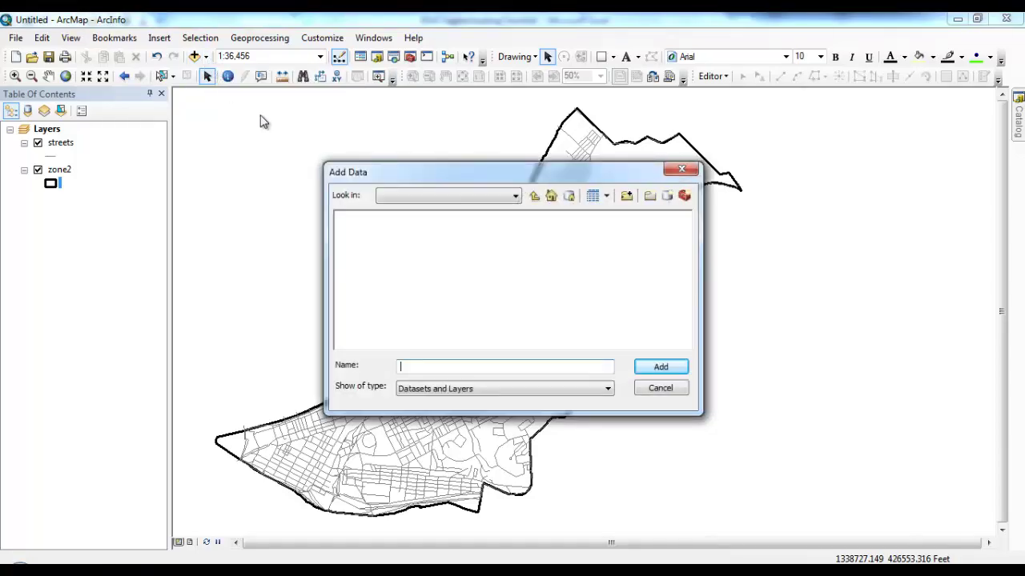
pyautogui.click(515, 196)
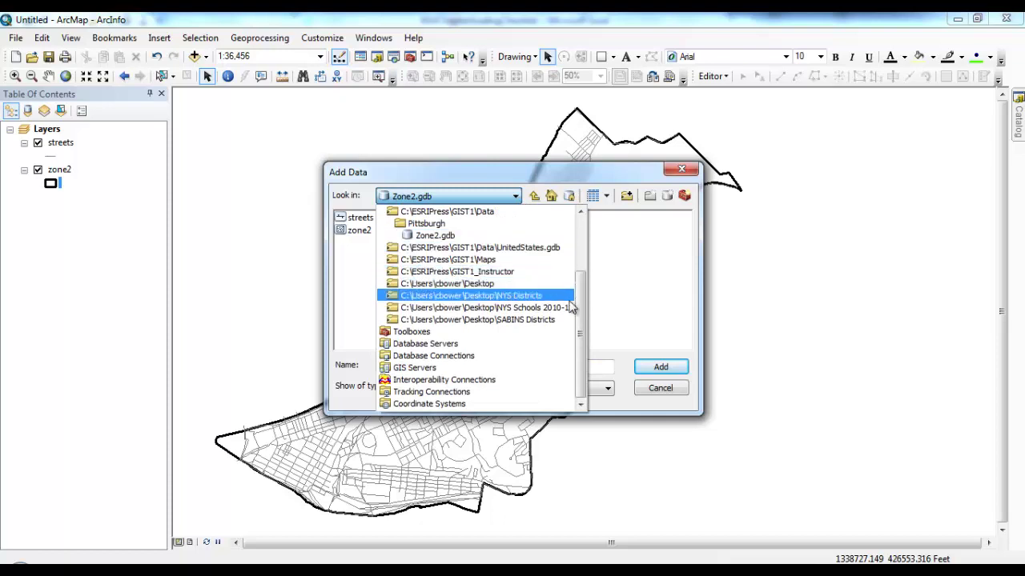
pyautogui.moveTo(583, 308); pyautogui.dragTo(582, 252)
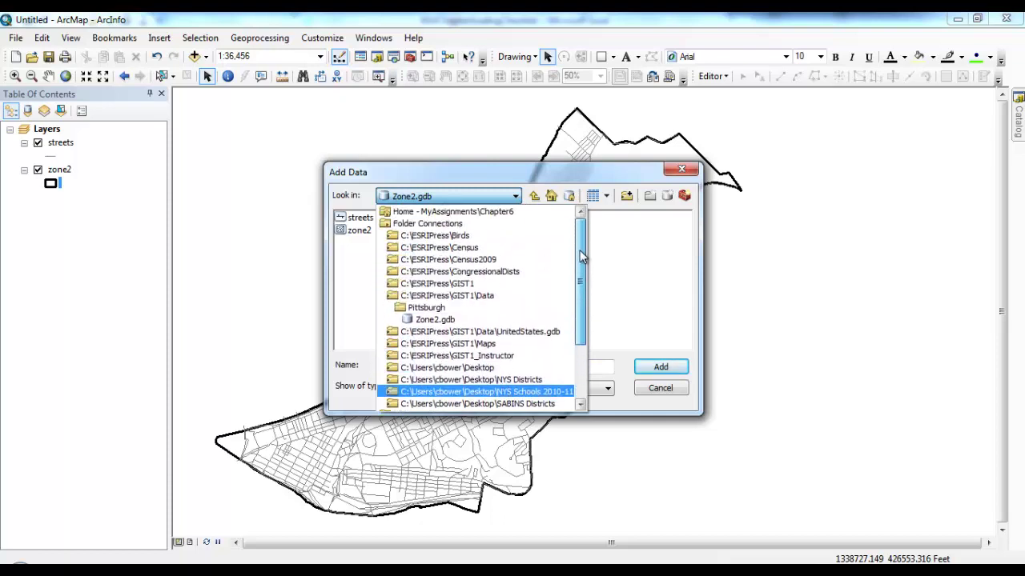
pyautogui.click(499, 212)
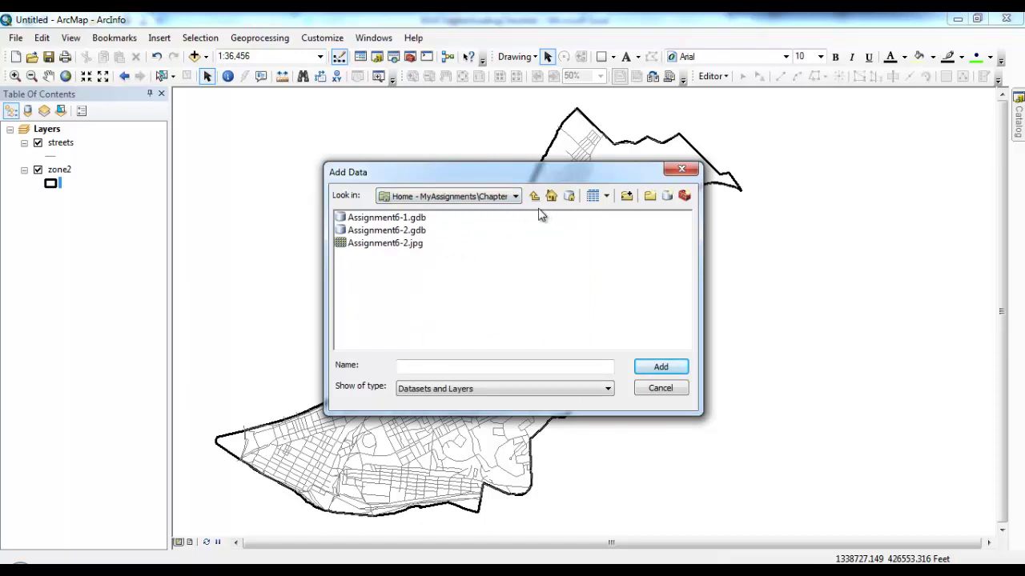
pyautogui.click(515, 196)
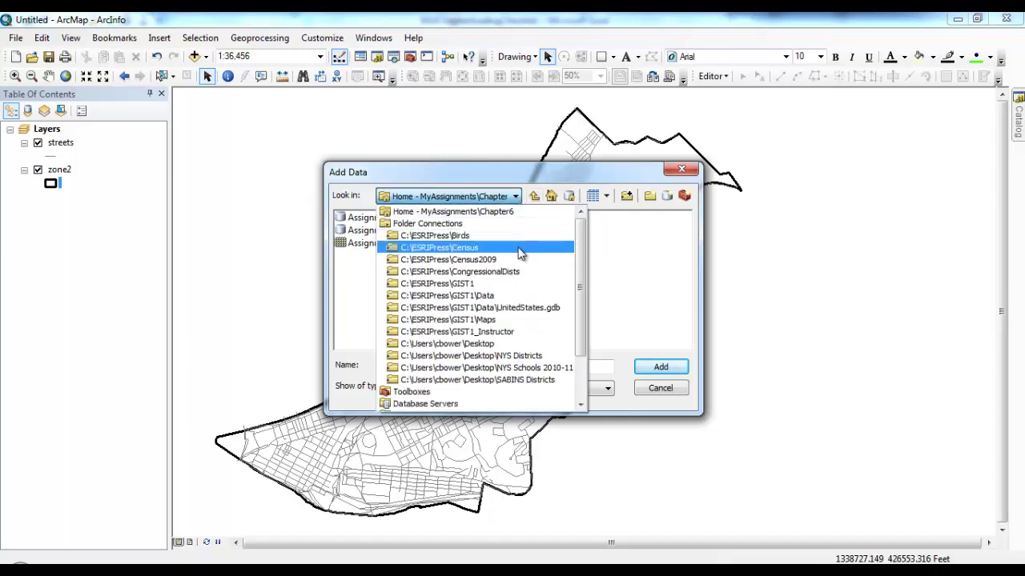
pyautogui.click(520, 285)
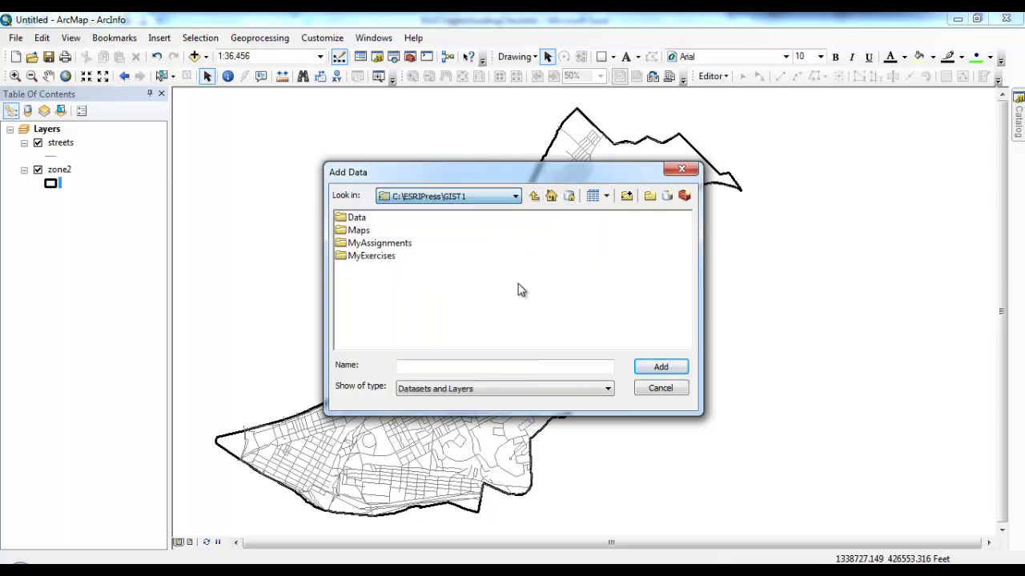
pyautogui.doubleClick(366, 244)
pyautogui.doubleClick(379, 308)
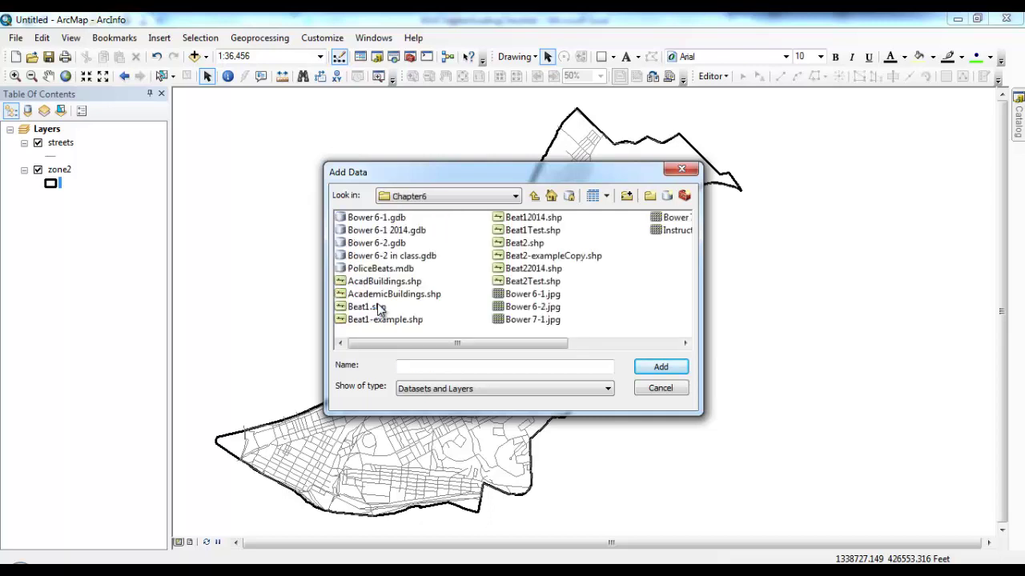
pyautogui.doubleClick(399, 233)
pyautogui.click(375, 217)
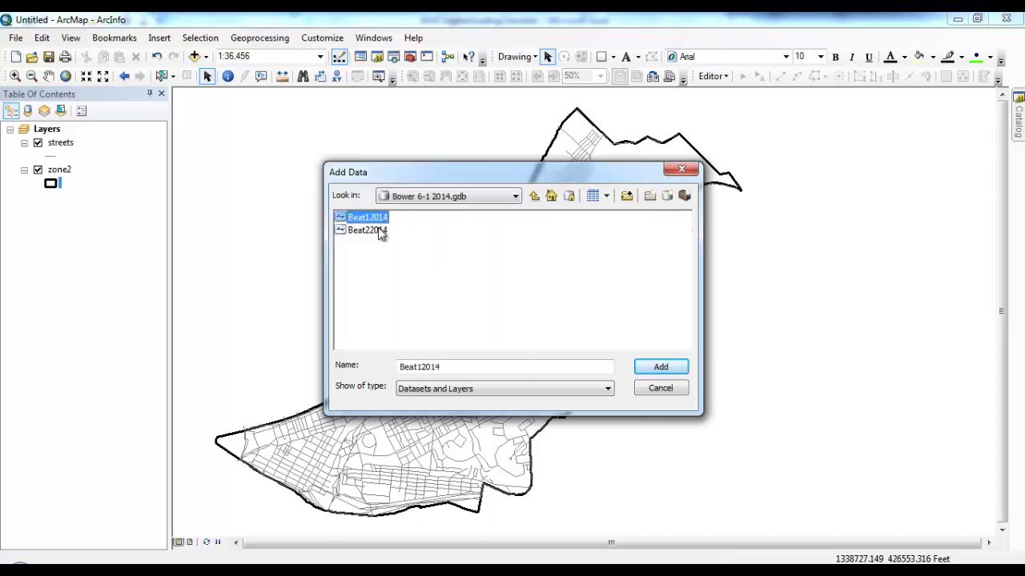
pyautogui.keyDown('shift'); pyautogui.click(381, 232); pyautogui.keyUp('shift')
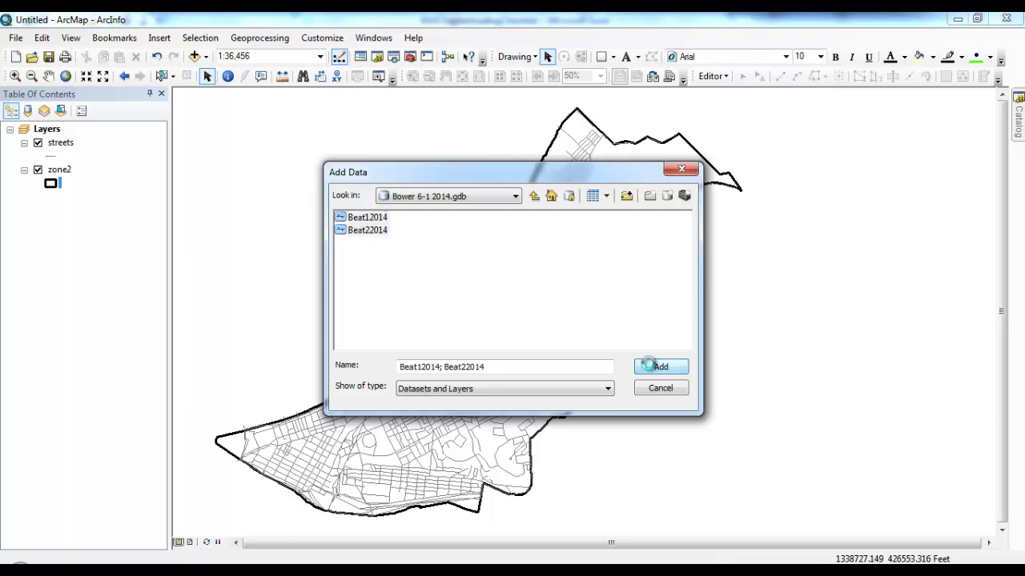
pyautogui.click(649, 365)
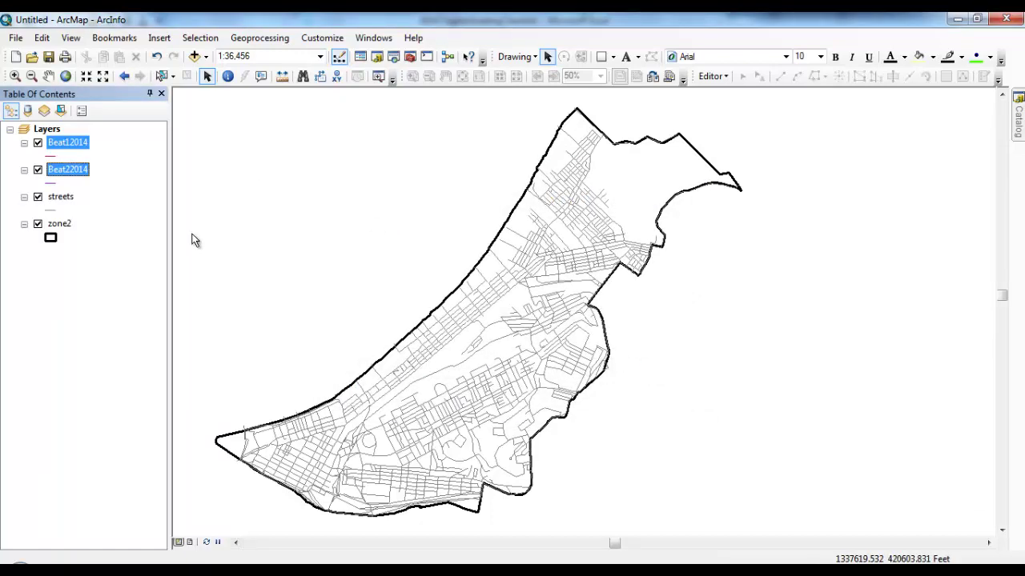
# Step: Hide the streets and zone2 layers to check the two beat layers alone, and turn both layers back on
pyautogui.click(38, 197)
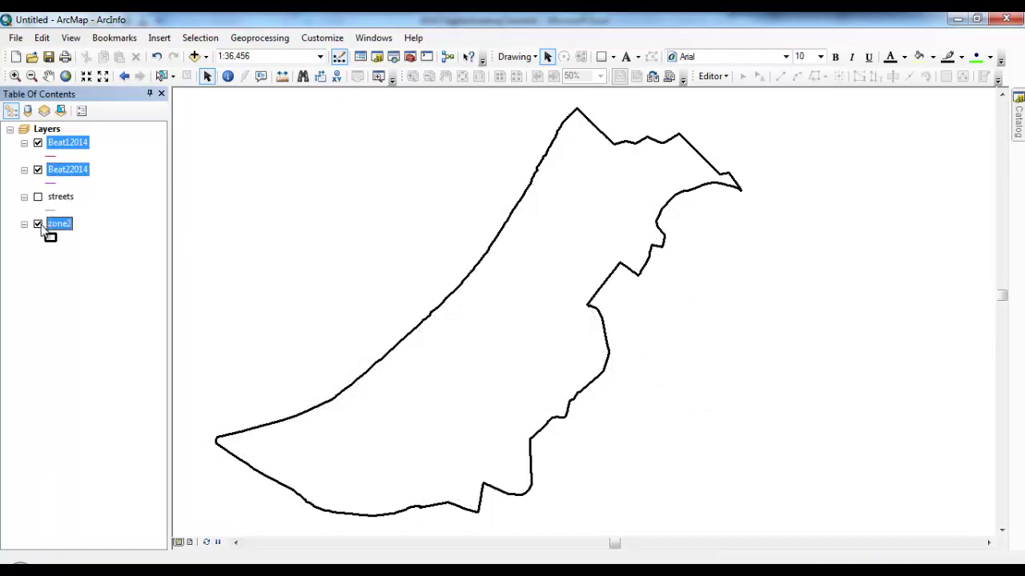
pyautogui.click(38, 224)
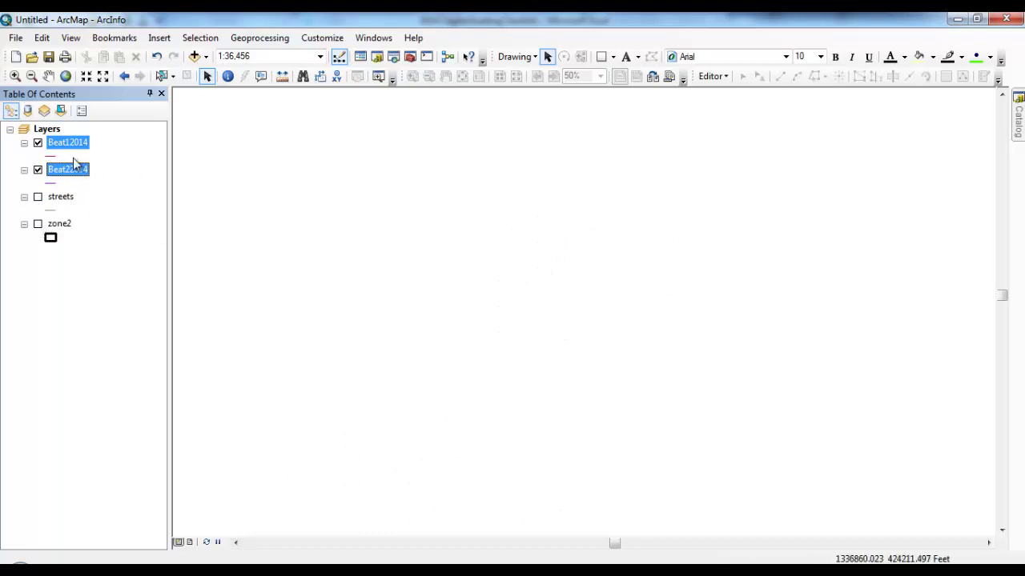
pyautogui.click(38, 197)
pyautogui.click(37, 224)
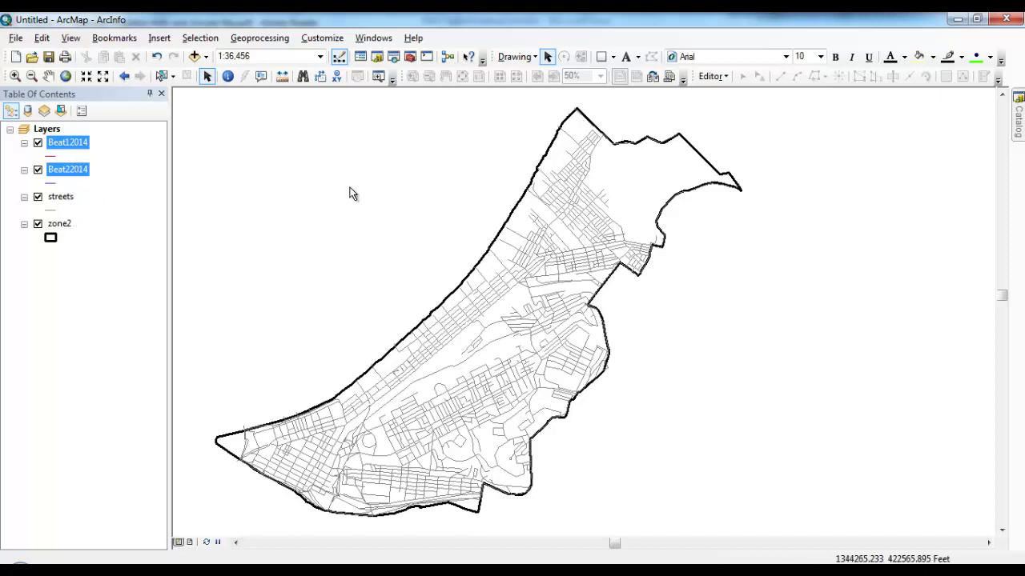
# Step: Open the streets layer's attribute table and sort its records by NAME in ascending order
pyautogui.rightClick(61, 199)
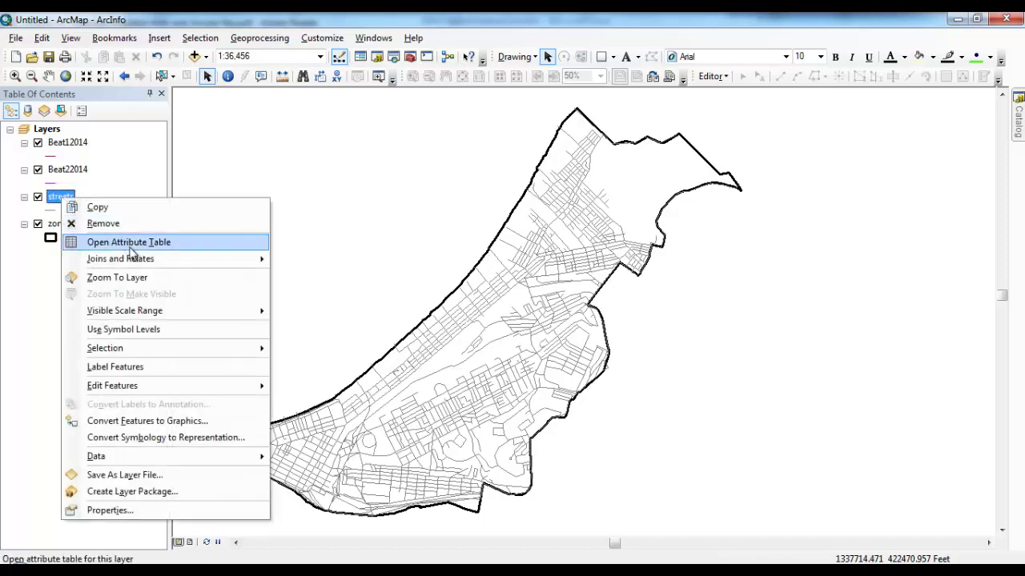
pyautogui.click(133, 250)
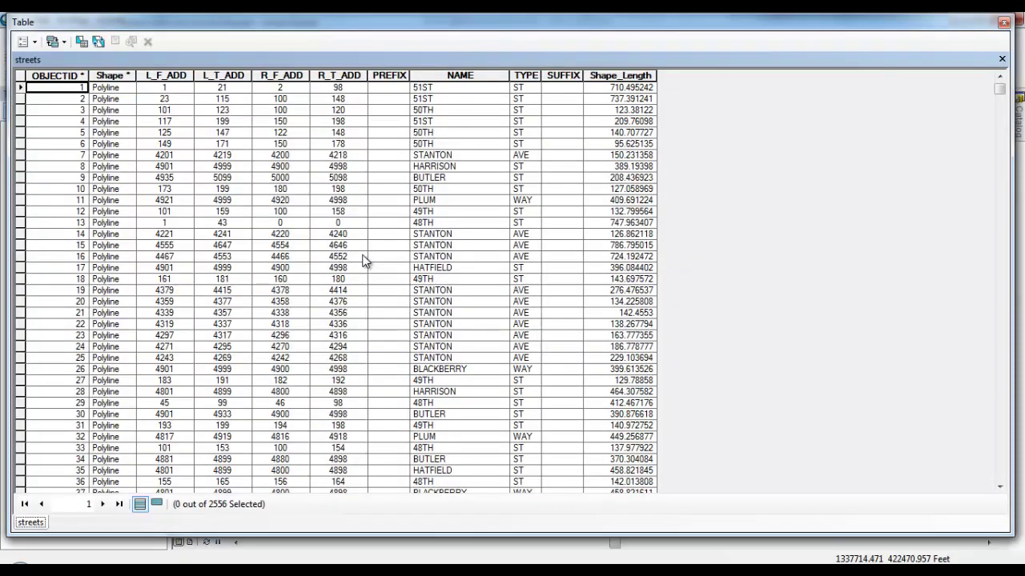
pyautogui.doubleClick(443, 74)
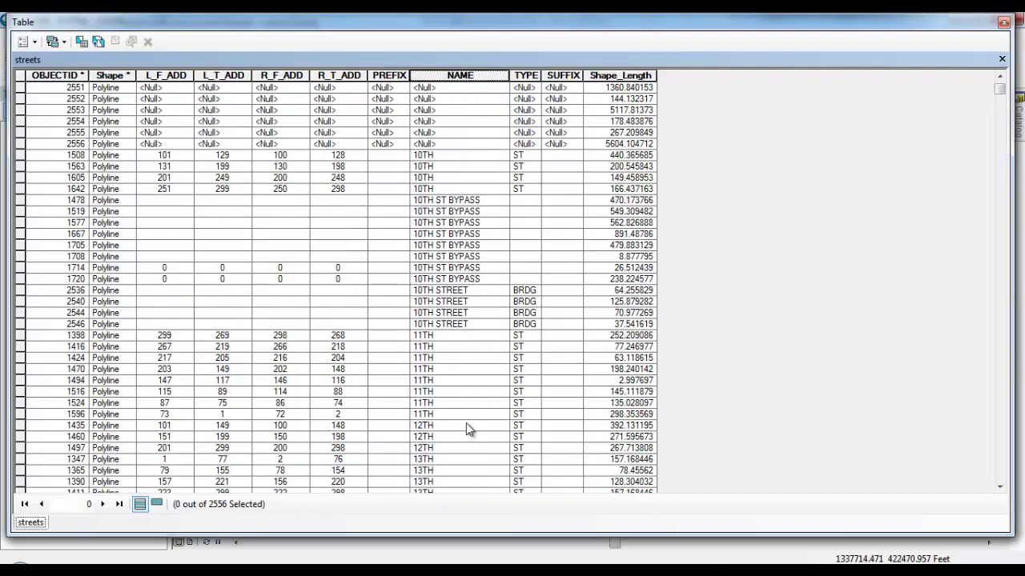
# Step: Select all 17TH, 18TH and 19TH street records in the streets attribute table
pyautogui.moveTo(999, 92); pyautogui.dragTo(966, 504)
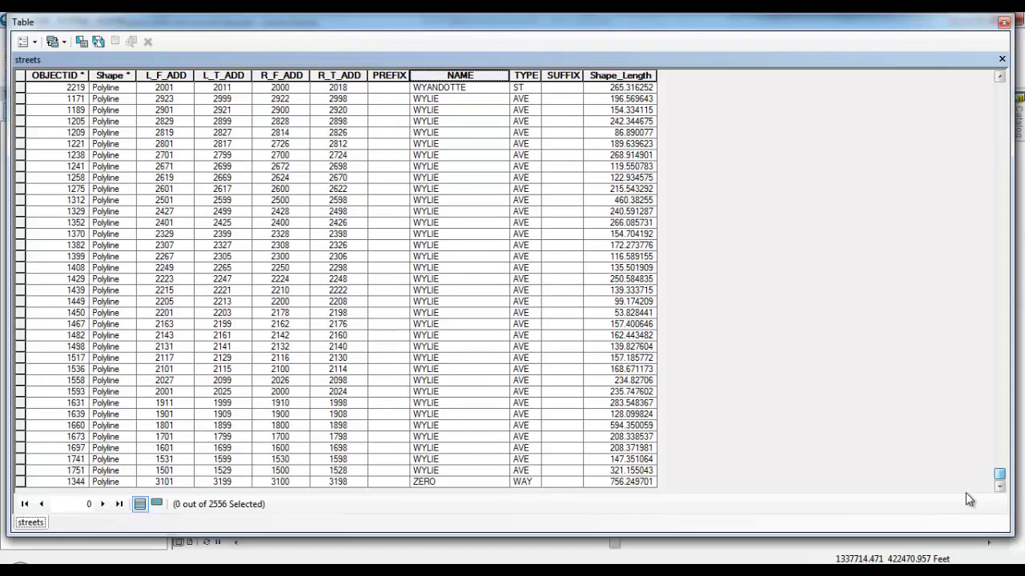
pyautogui.moveTo(965, 492); pyautogui.dragTo(965, 492)
pyautogui.scroll(3, 999, 478)
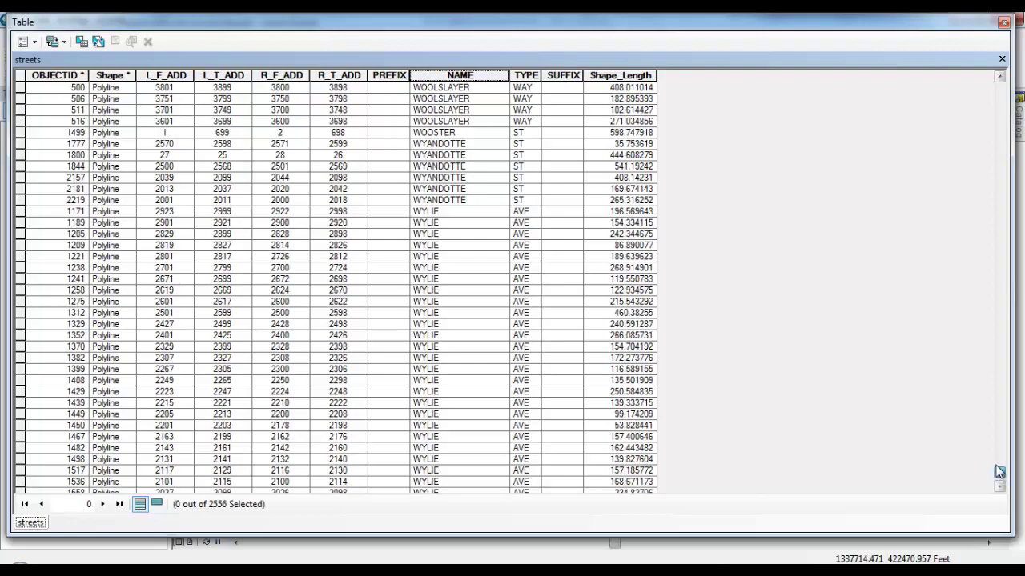
pyautogui.moveTo(999, 474); pyautogui.dragTo(964, 394)
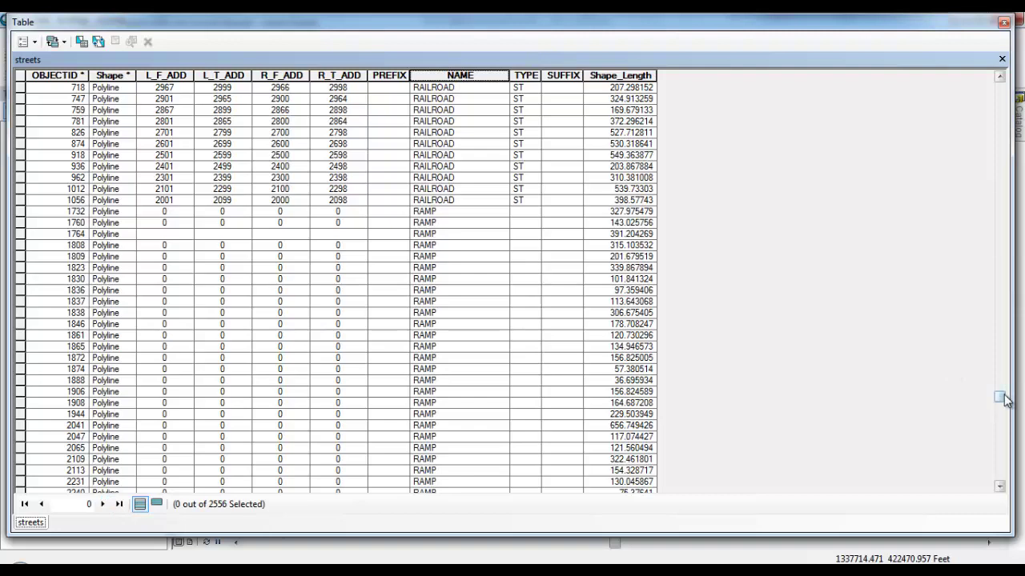
pyautogui.moveTo(999, 396); pyautogui.dragTo(1000, 64)
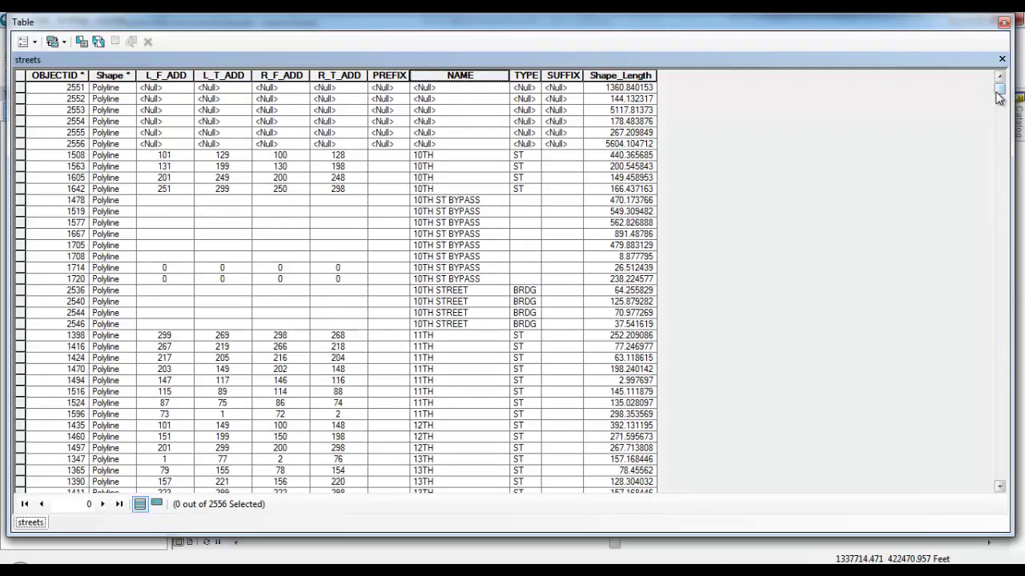
pyautogui.moveTo(998, 96); pyautogui.dragTo(973, 107)
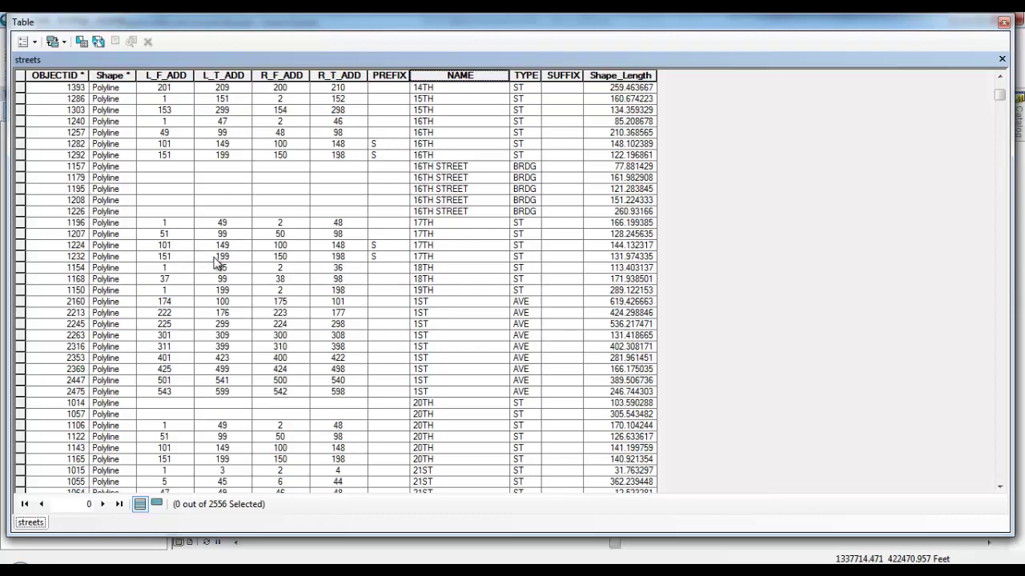
pyautogui.click(20, 224)
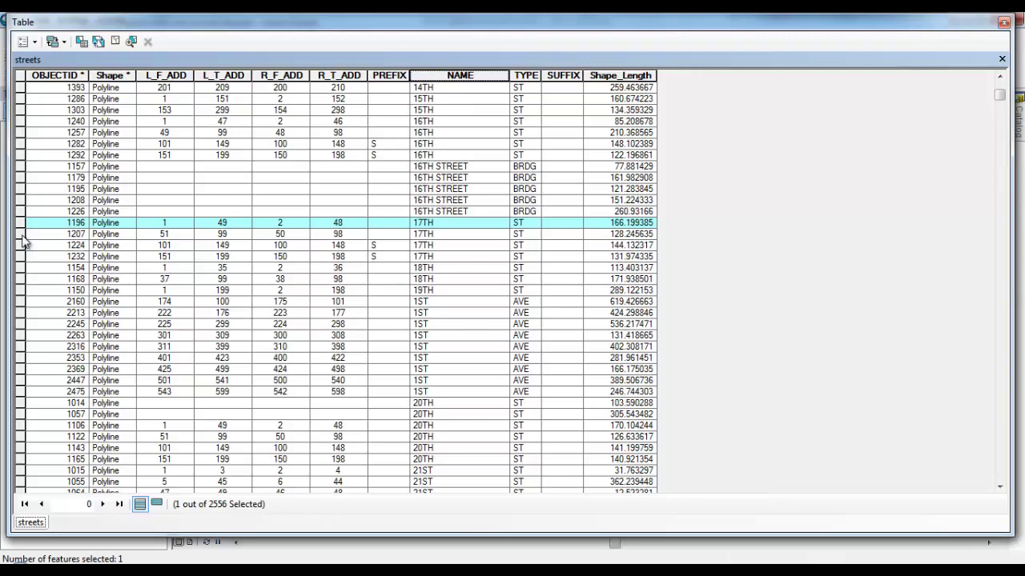
pyautogui.keyDown('ctrl'); pyautogui.click(23, 236); pyautogui.keyUp('ctrl')
pyautogui.keyDown('ctrl'); pyautogui.click(22, 246); pyautogui.keyUp('ctrl')
pyautogui.keyDown('ctrl'); pyautogui.click(23, 256); pyautogui.keyUp('ctrl')
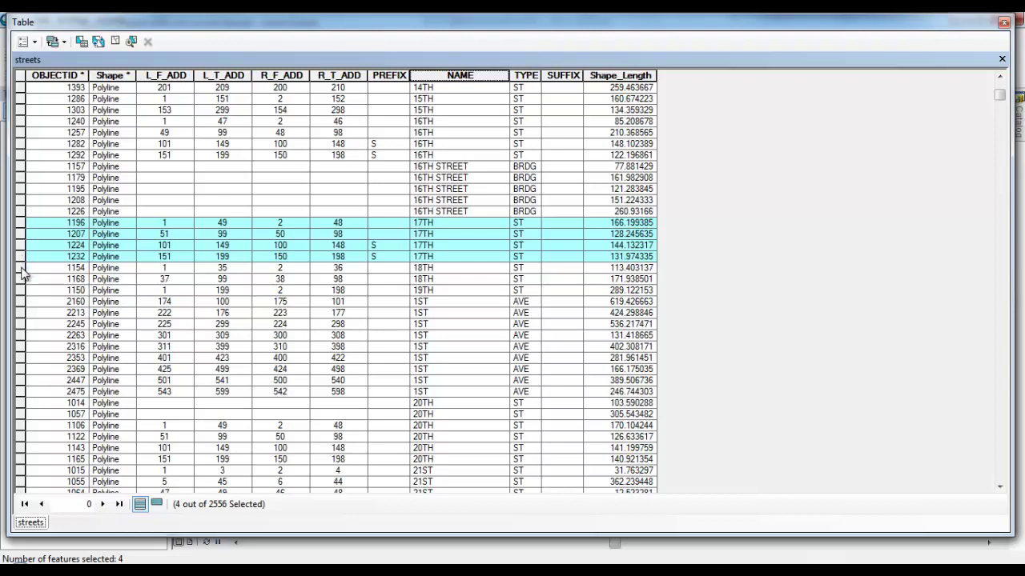
pyautogui.keyDown('ctrl'); pyautogui.click(22, 268); pyautogui.keyUp('ctrl')
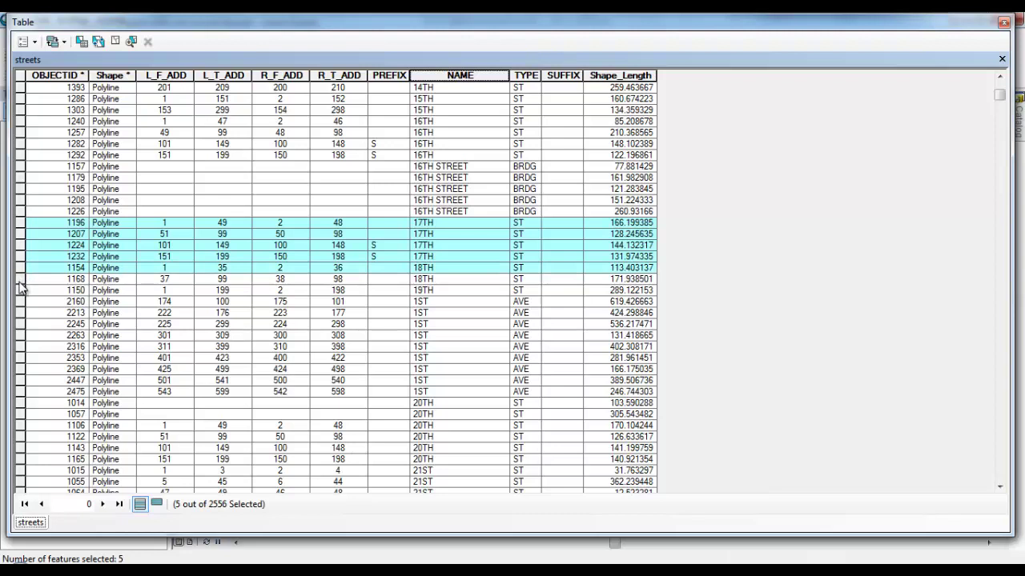
pyautogui.keyDown('ctrl'); pyautogui.click(22, 280); pyautogui.keyUp('ctrl')
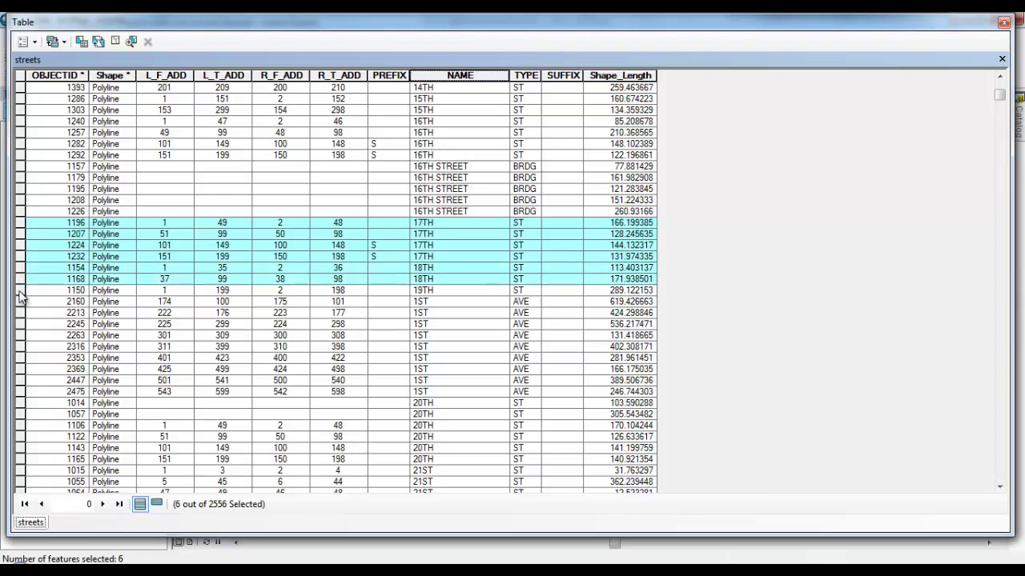
pyautogui.keyDown('ctrl'); pyautogui.click(22, 291); pyautogui.keyUp('ctrl')
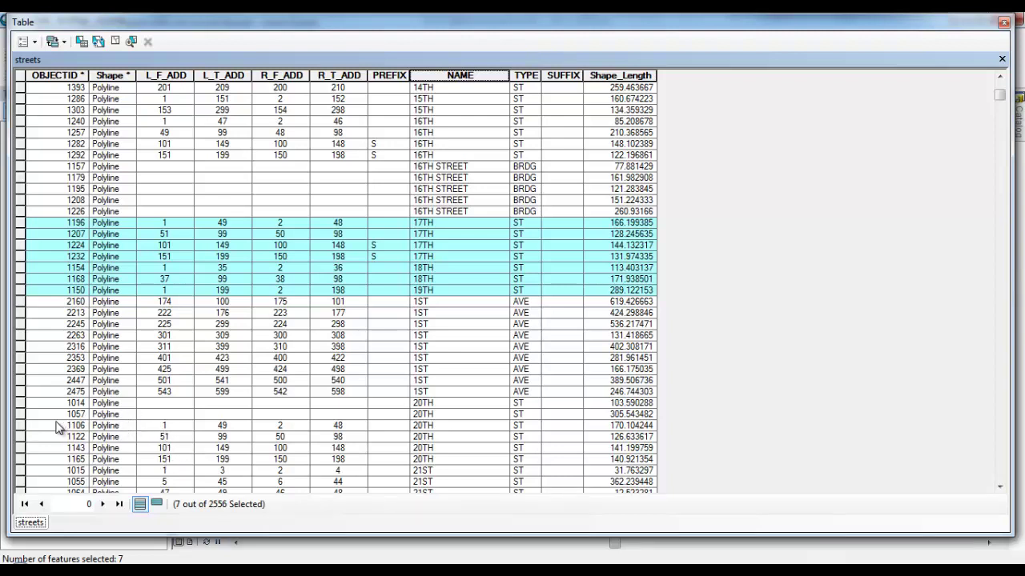
# Step: Add the four 20TH Street records numbered 1 to 199 and the COLVILLE Street record numbered 1 to 99 to the selection
pyautogui.moveTo(22, 425); pyautogui.dragTo(25, 461)
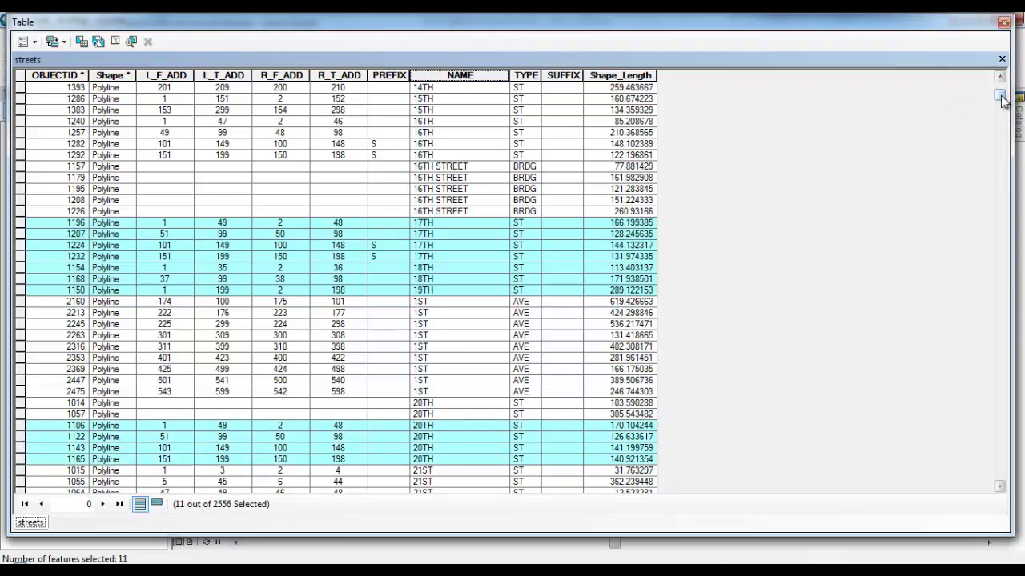
pyautogui.moveTo(1001, 97); pyautogui.dragTo(989, 242)
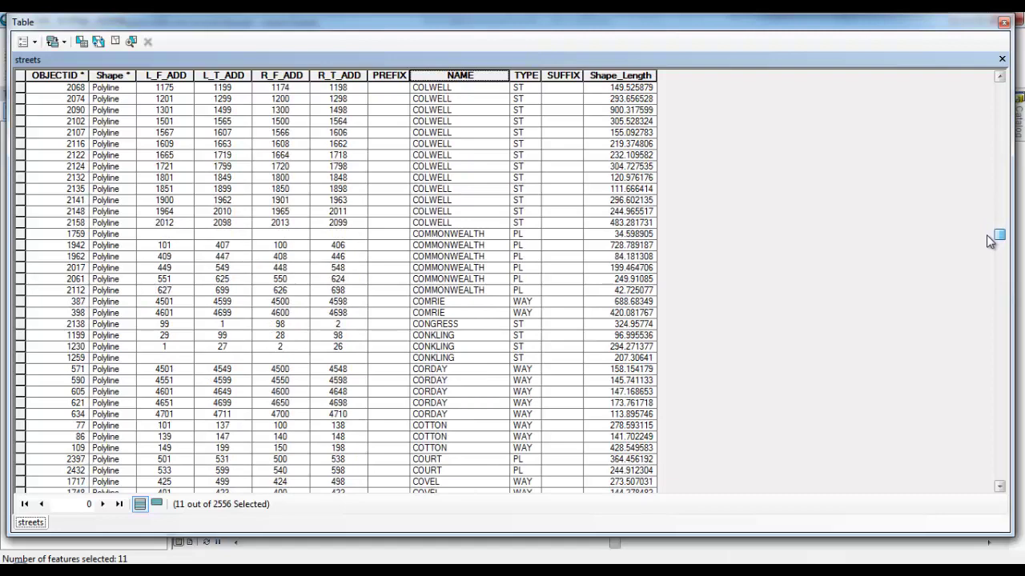
pyautogui.moveTo(989, 242); pyautogui.dragTo(990, 237)
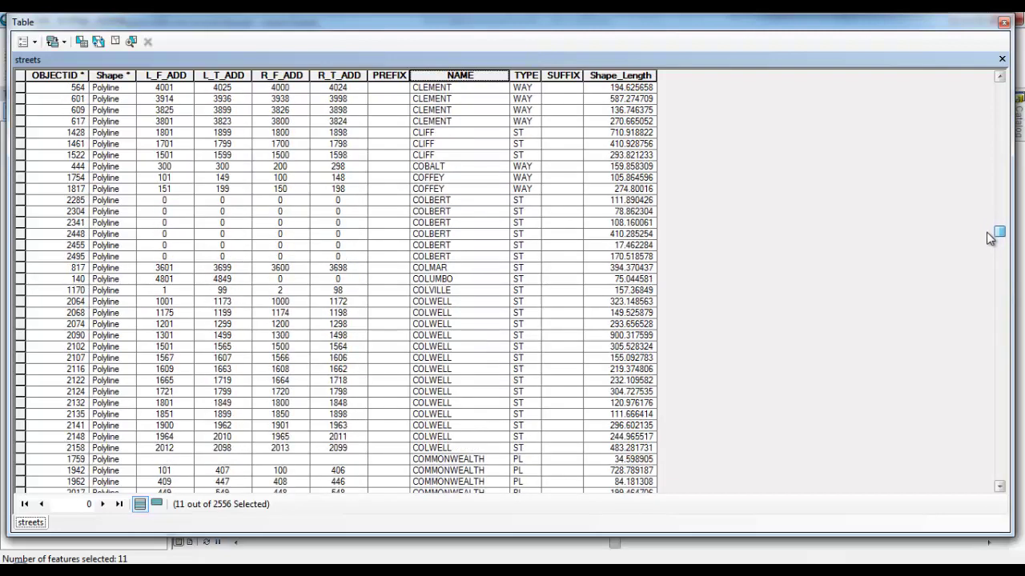
pyautogui.keyDown('ctrl'); pyautogui.click(22, 292); pyautogui.keyUp('ctrl')
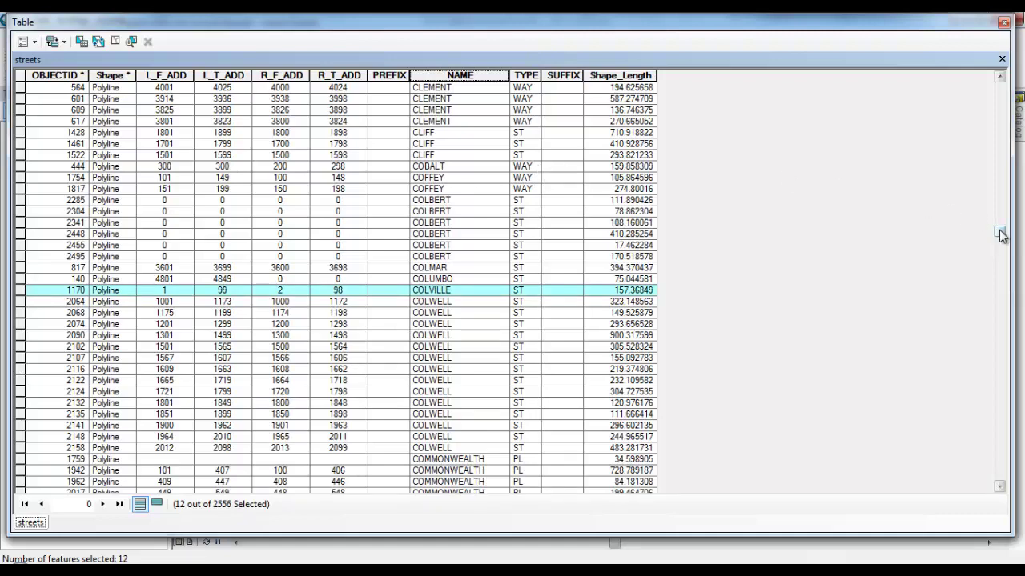
# Step: Add the LIBERTY Avenue record for 1701 to 1999 and the three PENN Avenue records covering 1701 to 1999 to the selection
pyautogui.moveTo(998, 233); pyautogui.dragTo(986, 336)
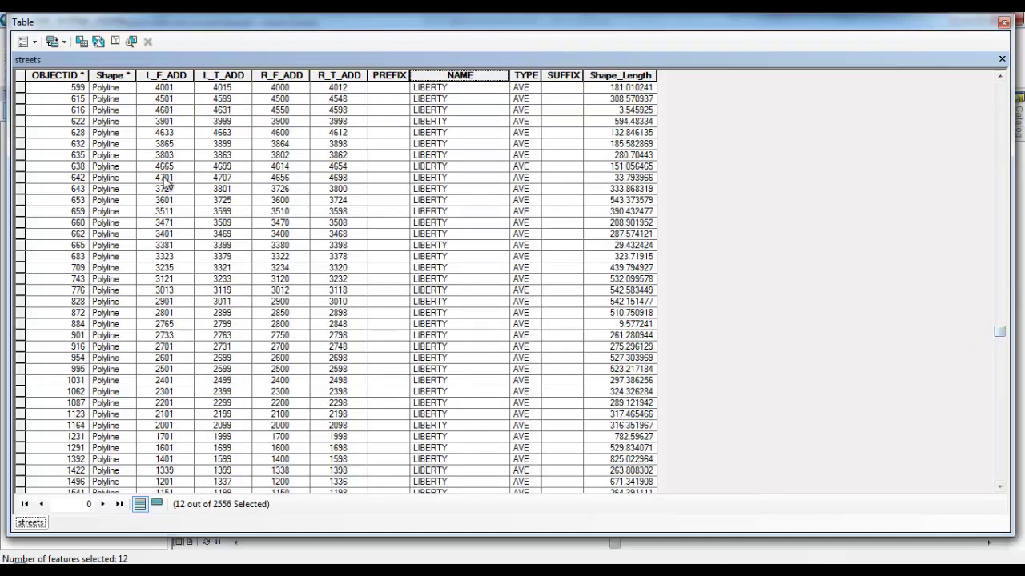
pyautogui.keyDown('ctrl'); pyautogui.click(22, 438); pyautogui.keyUp('ctrl')
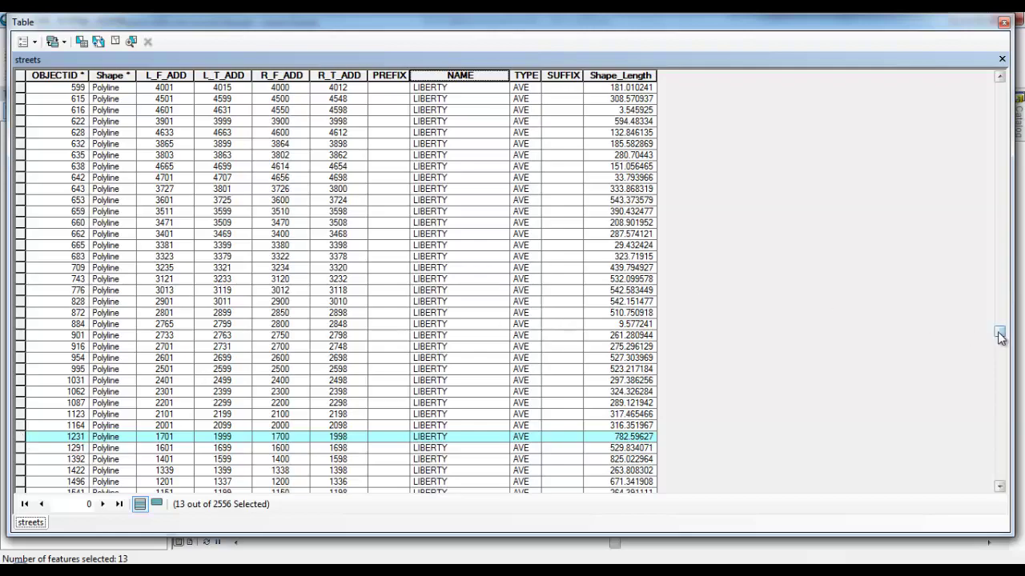
pyautogui.moveTo(1001, 336); pyautogui.dragTo(999, 386)
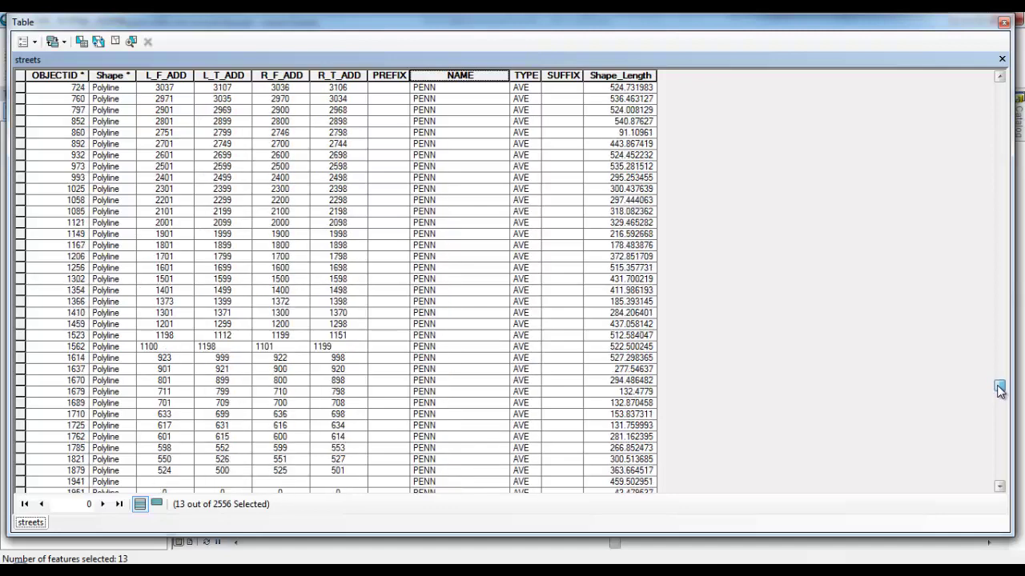
pyautogui.keyDown('ctrl'); pyautogui.click(21, 256); pyautogui.keyUp('ctrl')
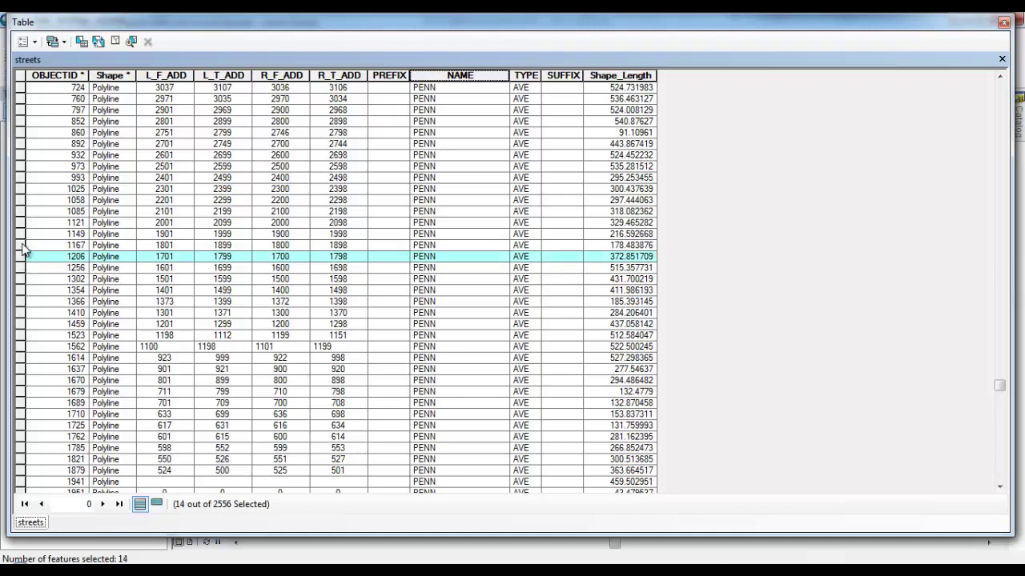
pyautogui.keyDown('ctrl'); pyautogui.click(21, 245); pyautogui.keyUp('ctrl')
pyautogui.keyDown('ctrl'); pyautogui.click(22, 234); pyautogui.keyUp('ctrl')
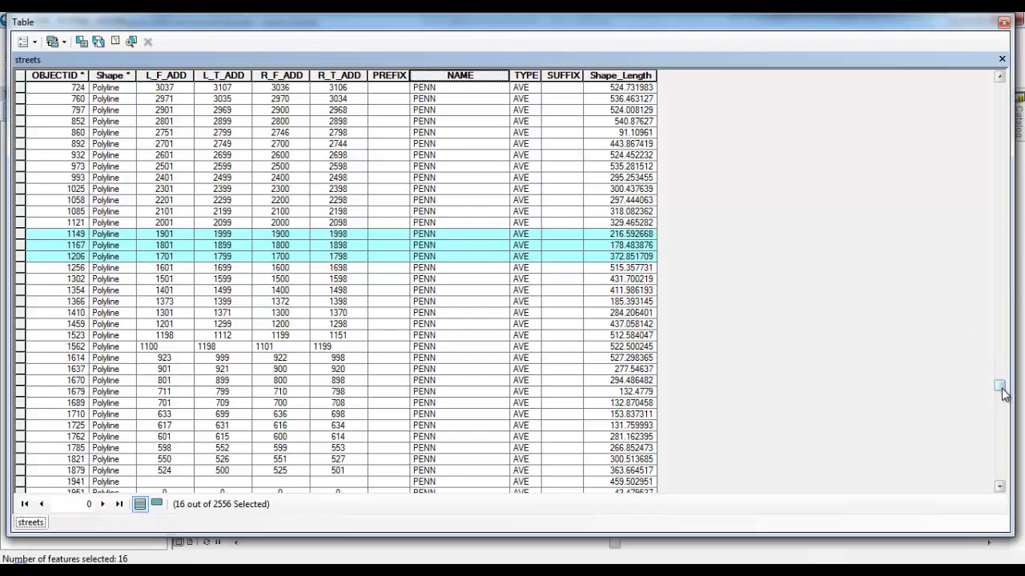
# Step: Add the SMALLMAN Street and SPRING Way records covering 1701 to 1999 to the selection and close the attribute table
pyautogui.moveTo(1003, 393); pyautogui.dragTo(1000, 432)
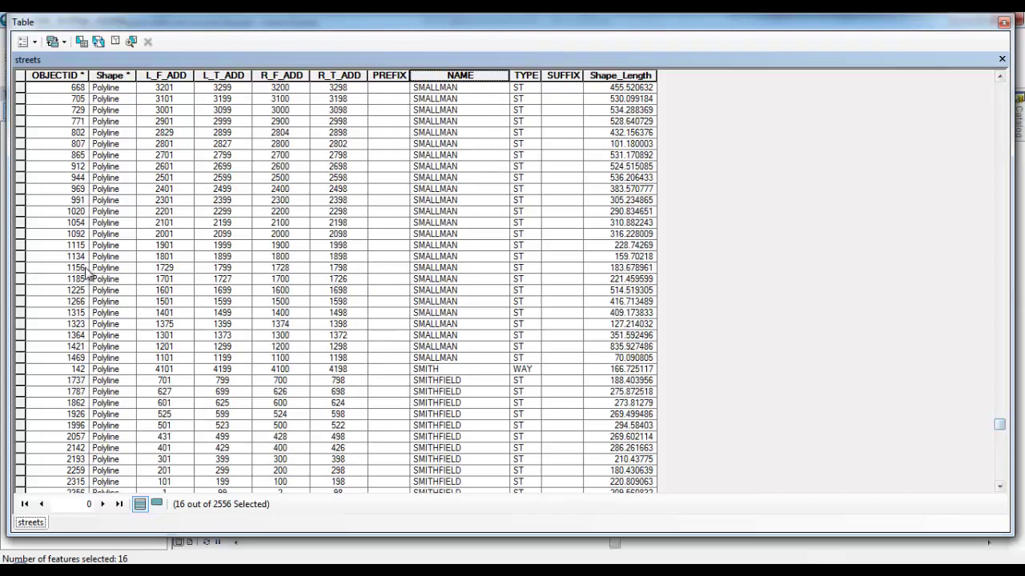
pyautogui.click(23, 278)
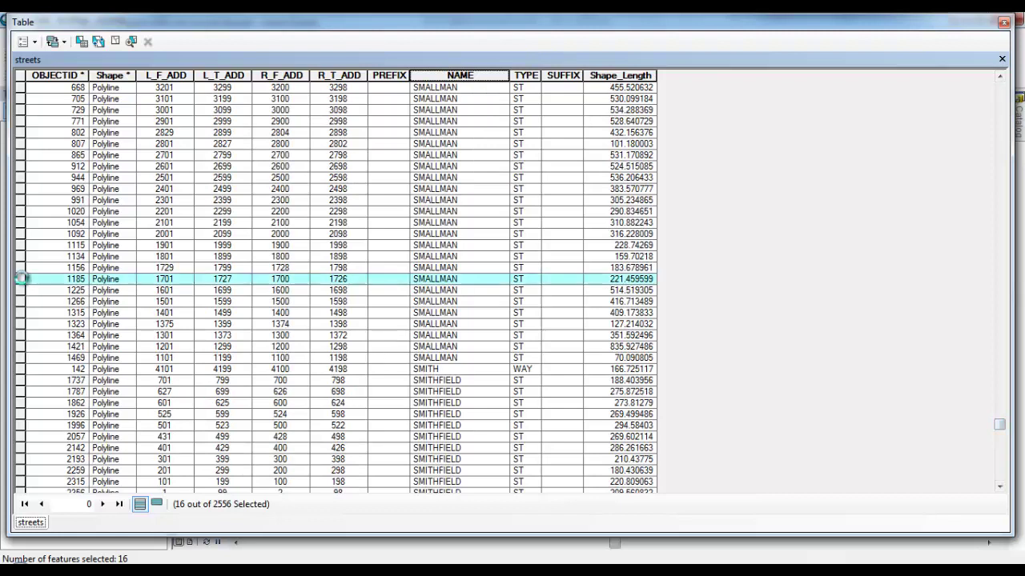
pyautogui.moveTo(23, 279); pyautogui.dragTo(22, 251)
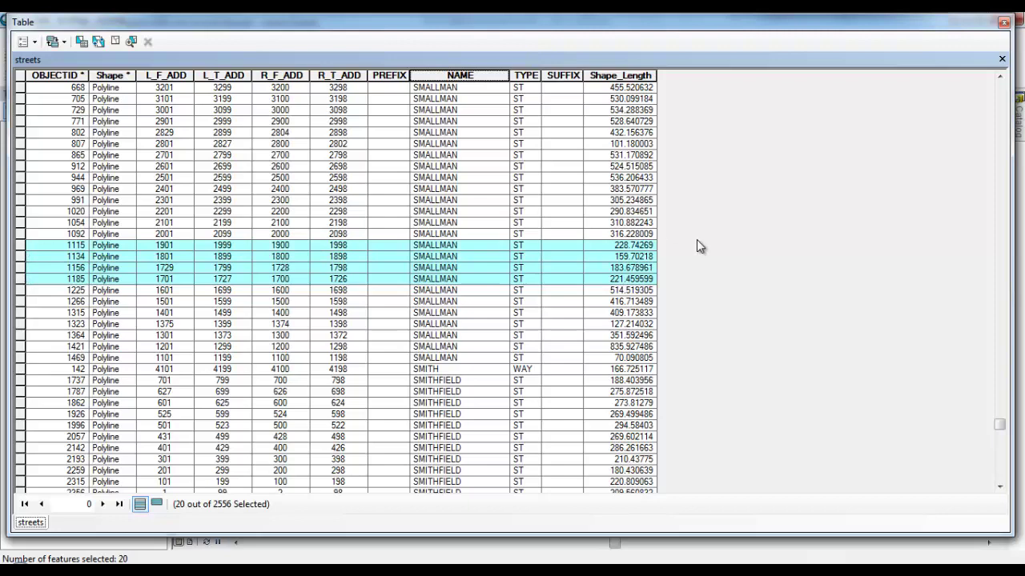
pyautogui.moveTo(1002, 430); pyautogui.dragTo(1002, 438)
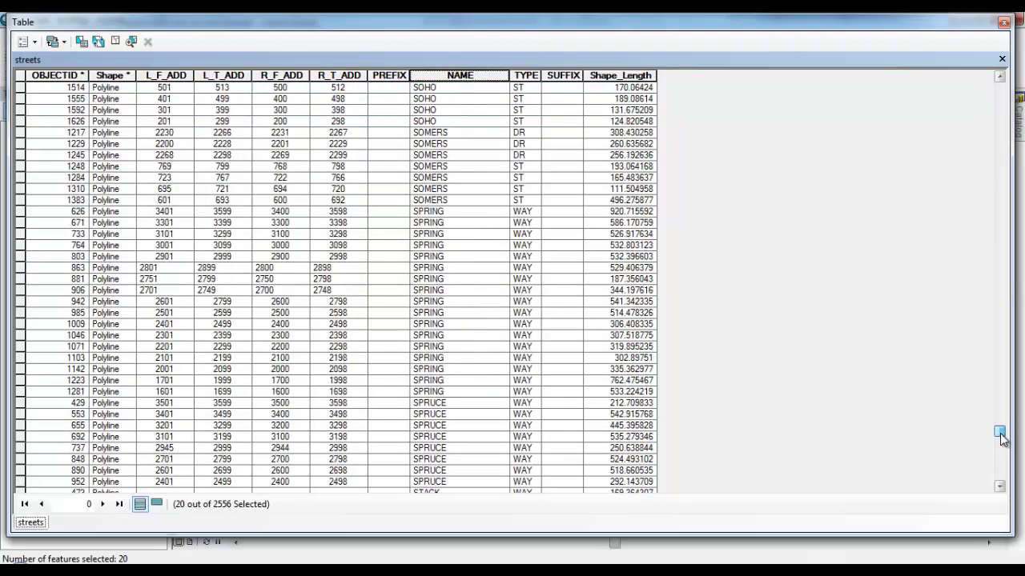
pyautogui.scroll(-5, 1000, 434)
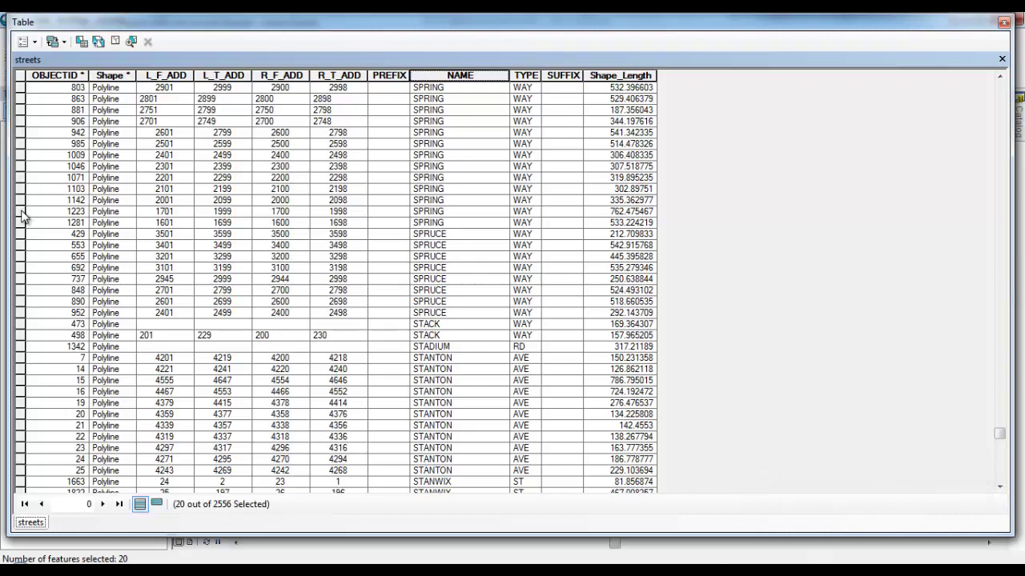
pyautogui.keyDown('ctrl'); pyautogui.click(20, 211); pyautogui.keyUp('ctrl')
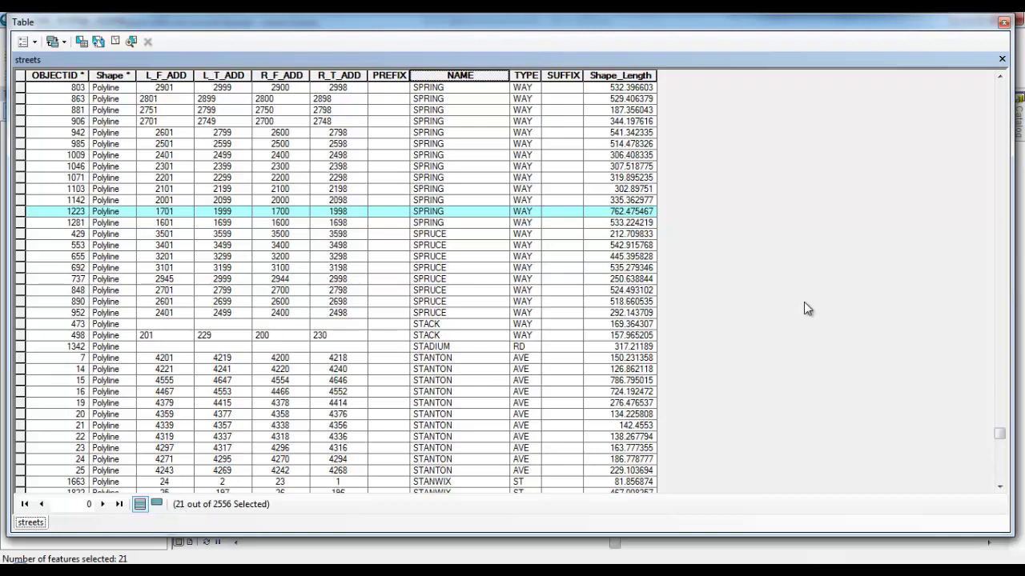
pyautogui.click(1003, 22)
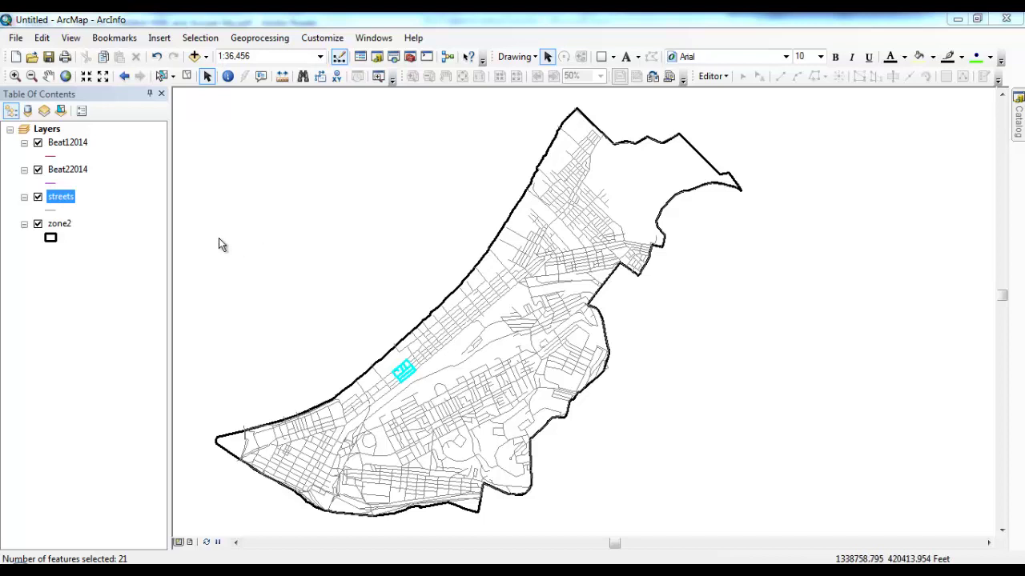
# Step: Create a new layer from the selected features of the streets layer
pyautogui.rightClick(67, 203)
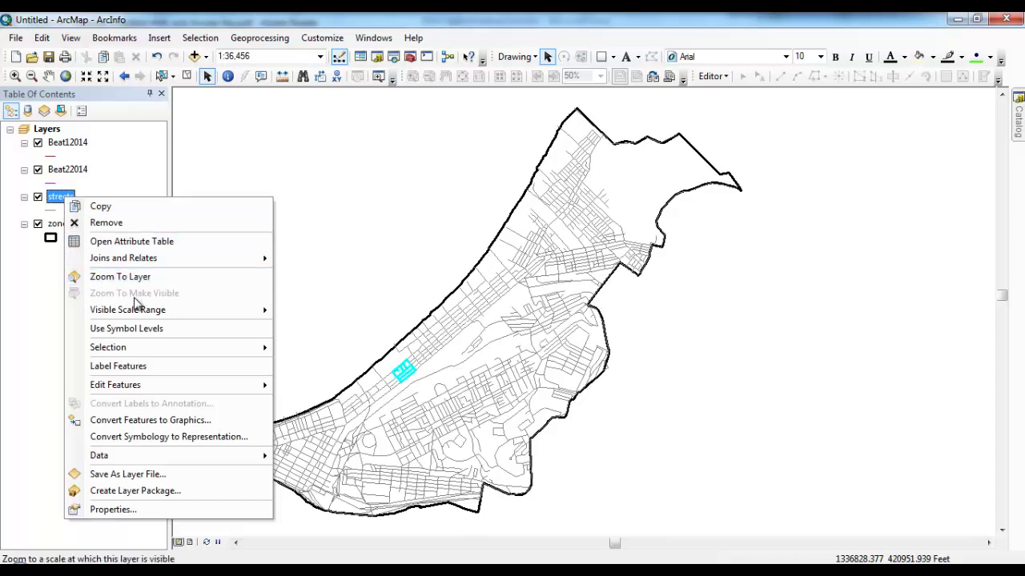
pyautogui.moveTo(195, 351)
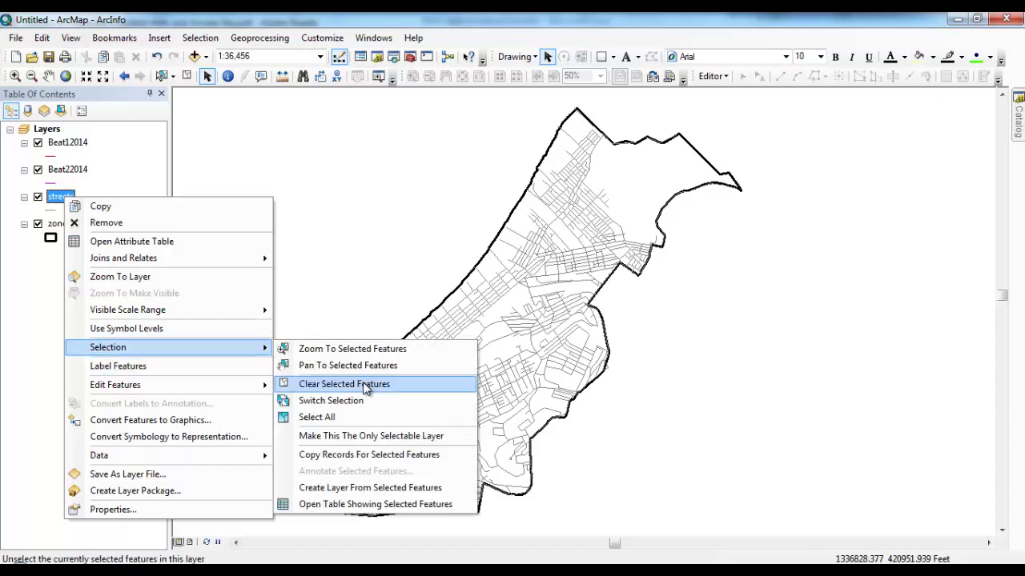
pyautogui.click(408, 488)
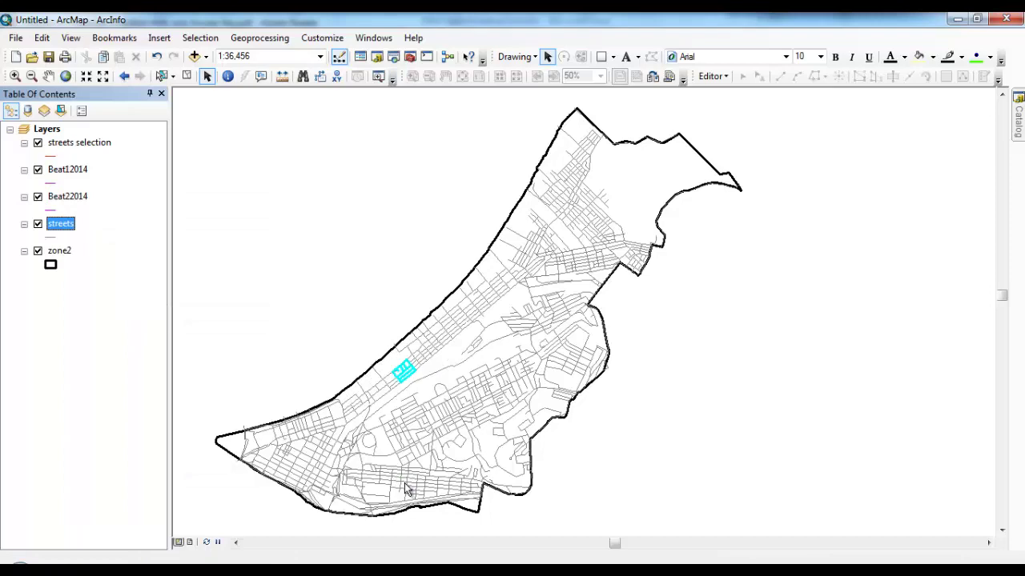
# Step: Symbolize the streets selection layer with the Highway Ramp line symbol and clear the selected features
pyautogui.click(56, 158)
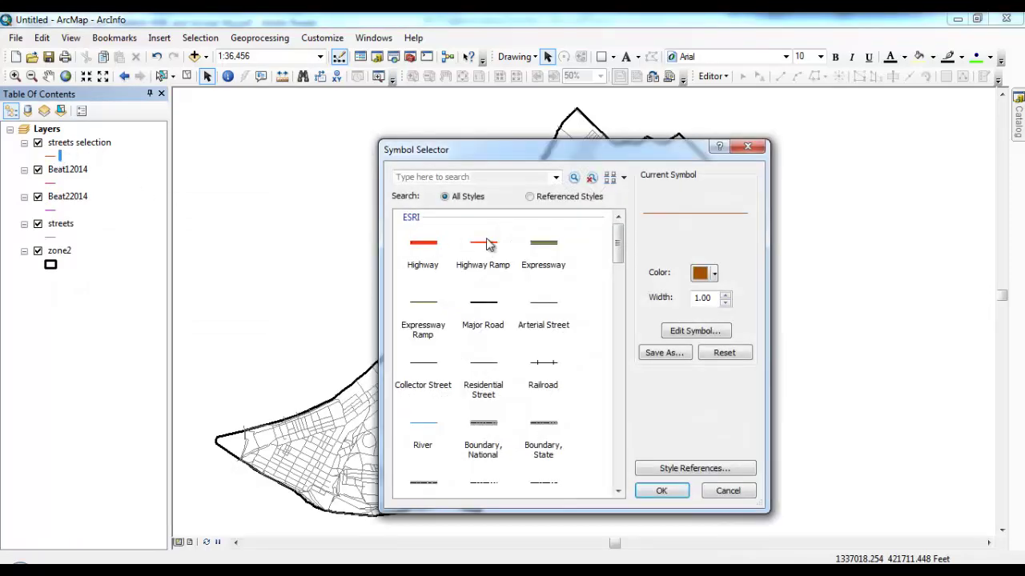
pyautogui.click(485, 244)
pyautogui.click(658, 490)
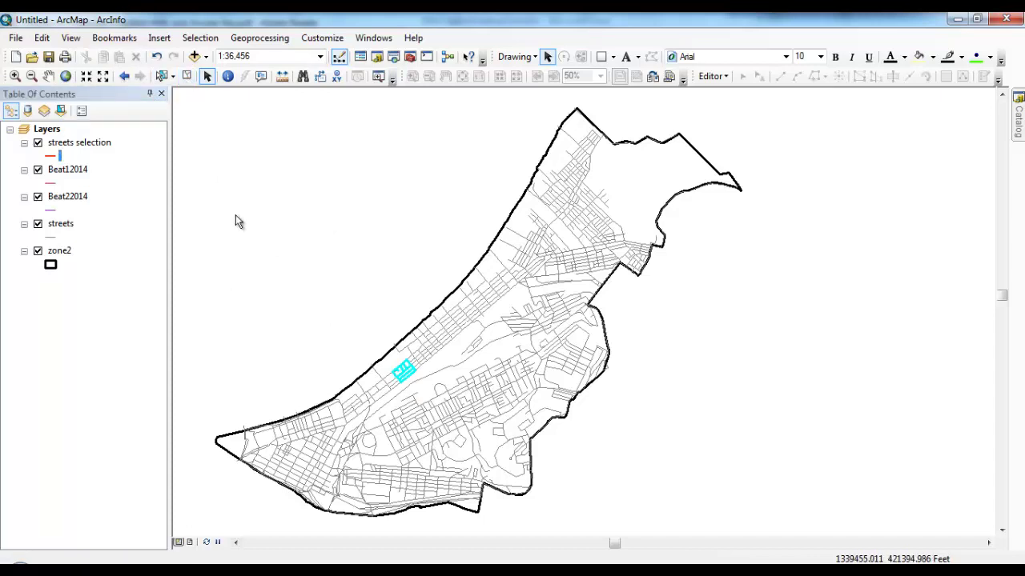
pyautogui.click(188, 76)
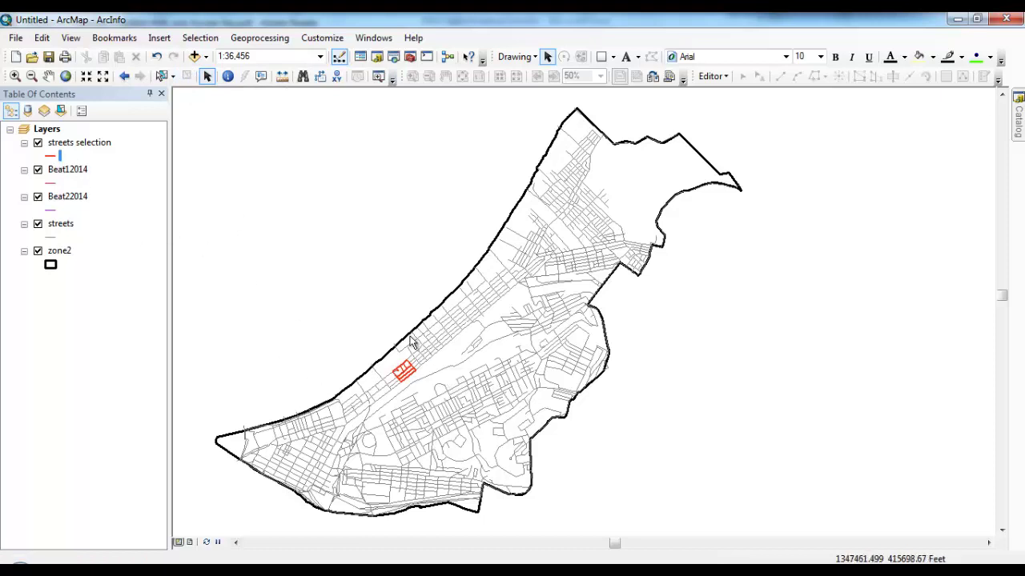
# Step: Start an edit session on the Beat12014 layer with the map focused on the red street segments
pyautogui.click(15, 76)
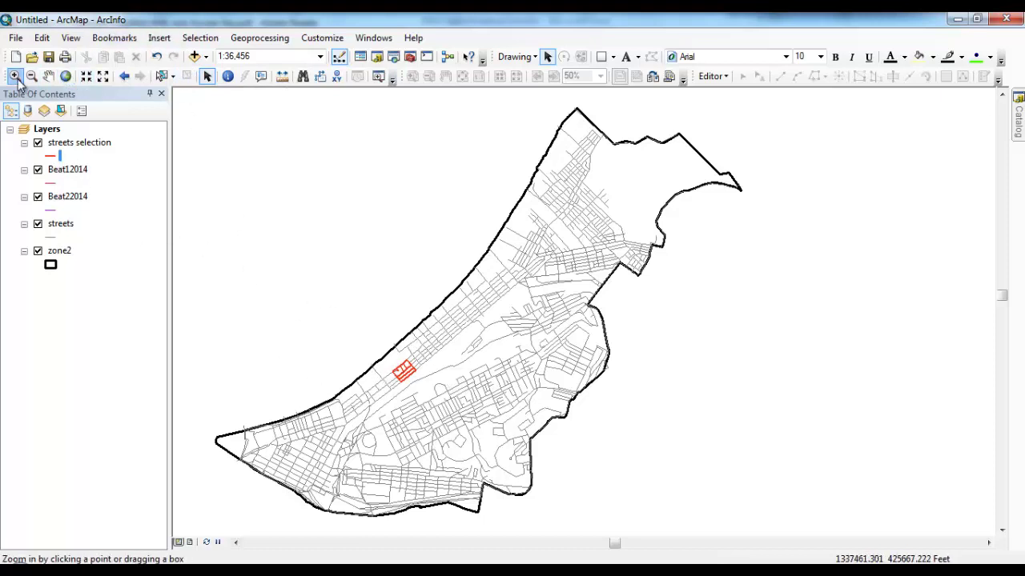
pyautogui.moveTo(379, 353); pyautogui.dragTo(437, 396)
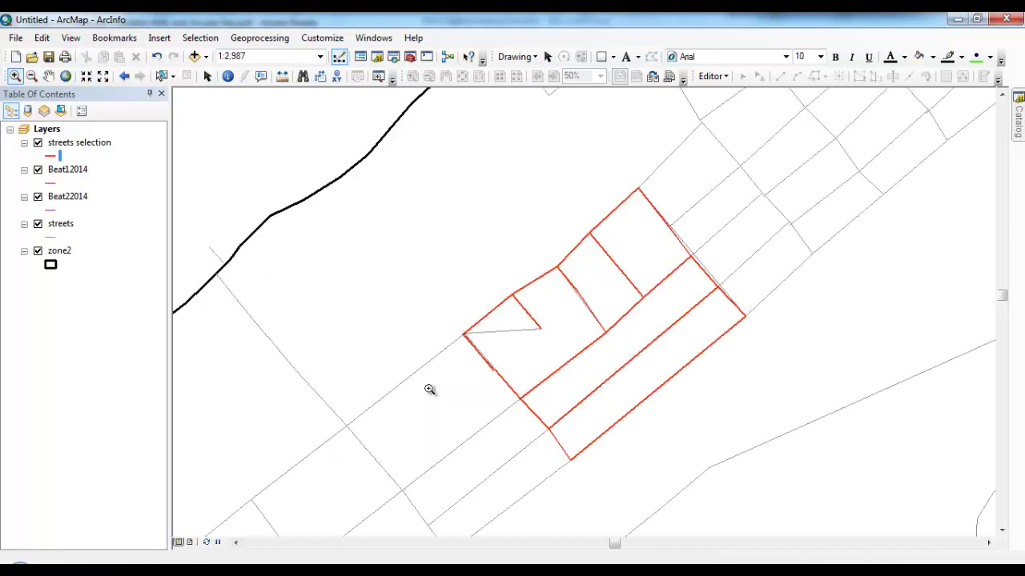
pyautogui.click(534, 57)
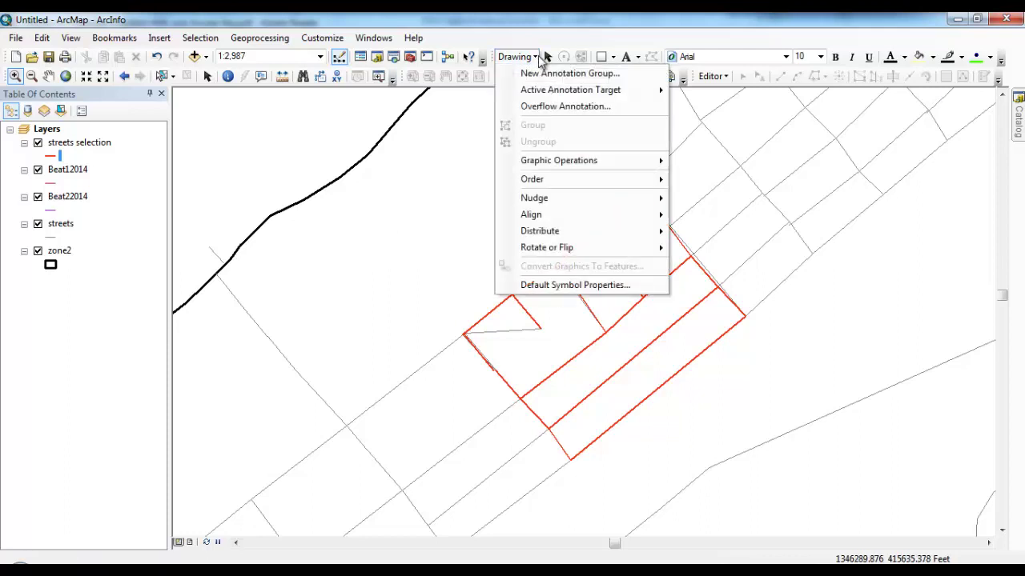
pyautogui.click(539, 30)
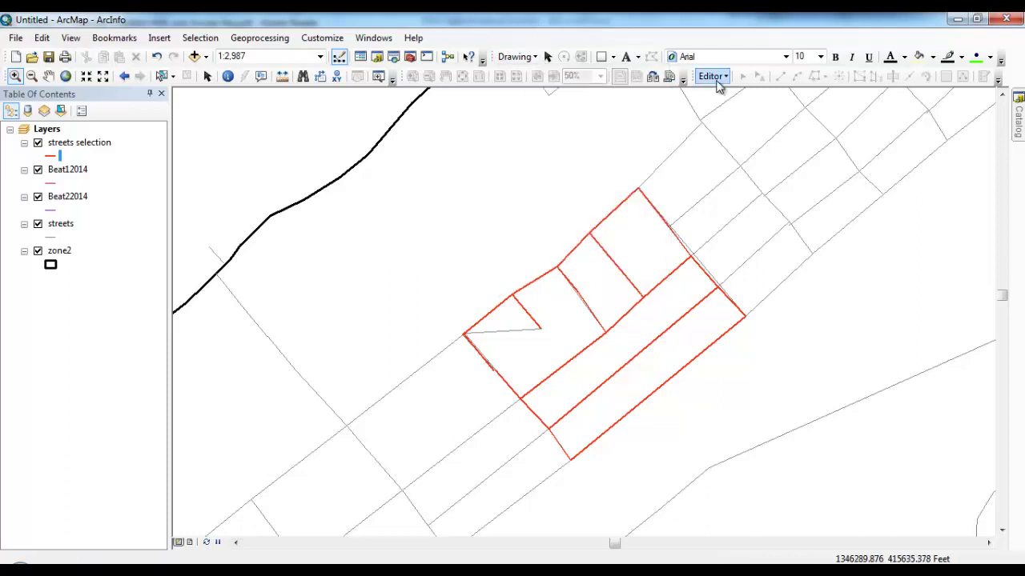
pyautogui.click(723, 77)
pyautogui.click(729, 93)
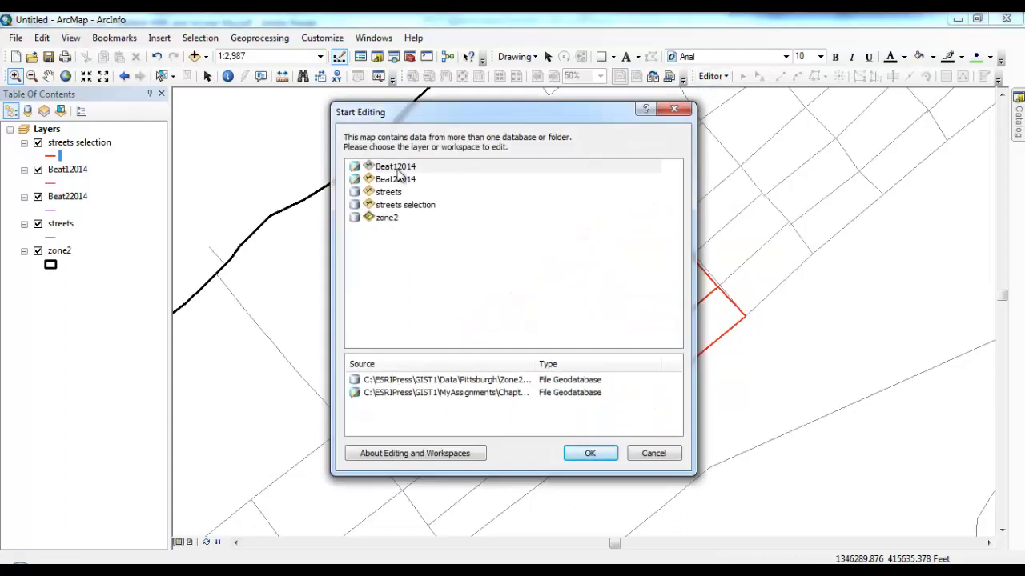
pyautogui.click(397, 170)
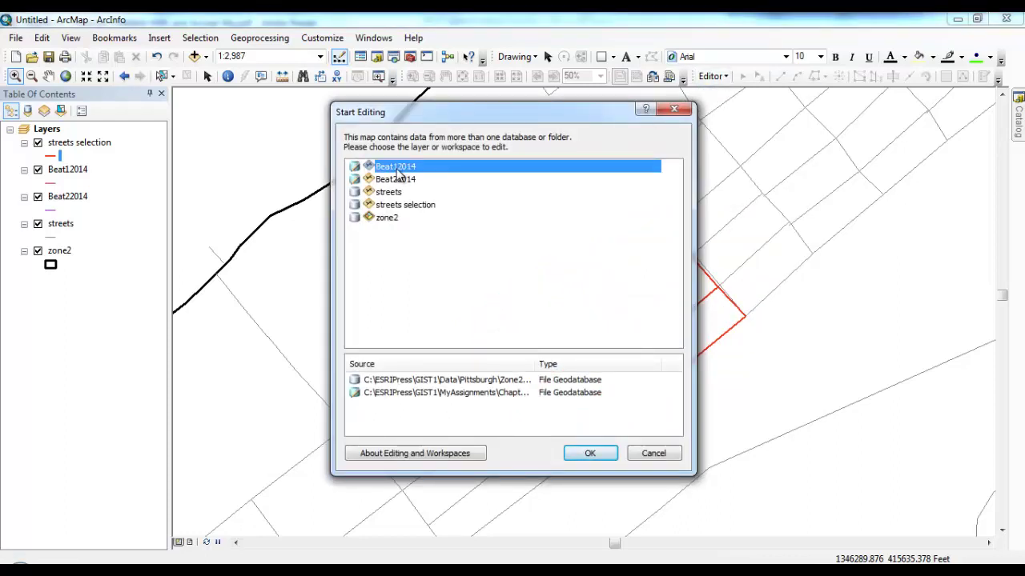
pyautogui.click(589, 454)
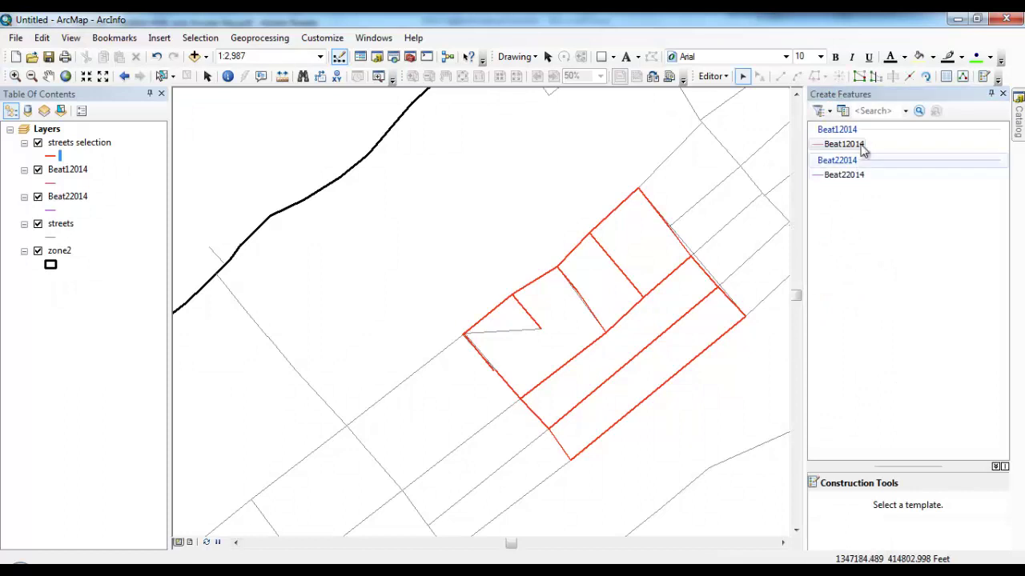
# Step: Draw a Beat12014 line about 373 ft long from the red block's west corner along its northwest edge, ending at the short side street's endpoint
pyautogui.click(861, 145)
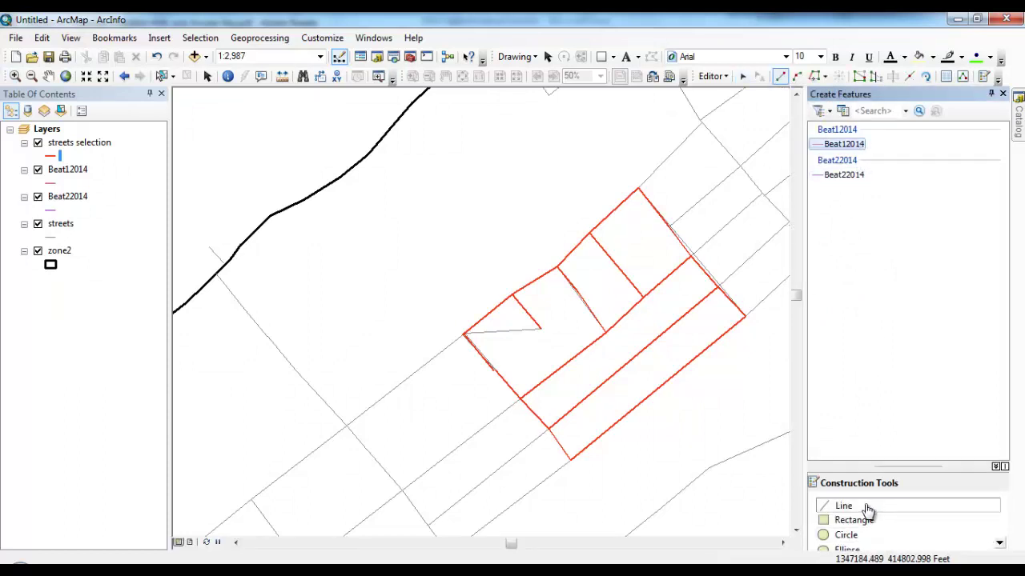
pyautogui.click(866, 509)
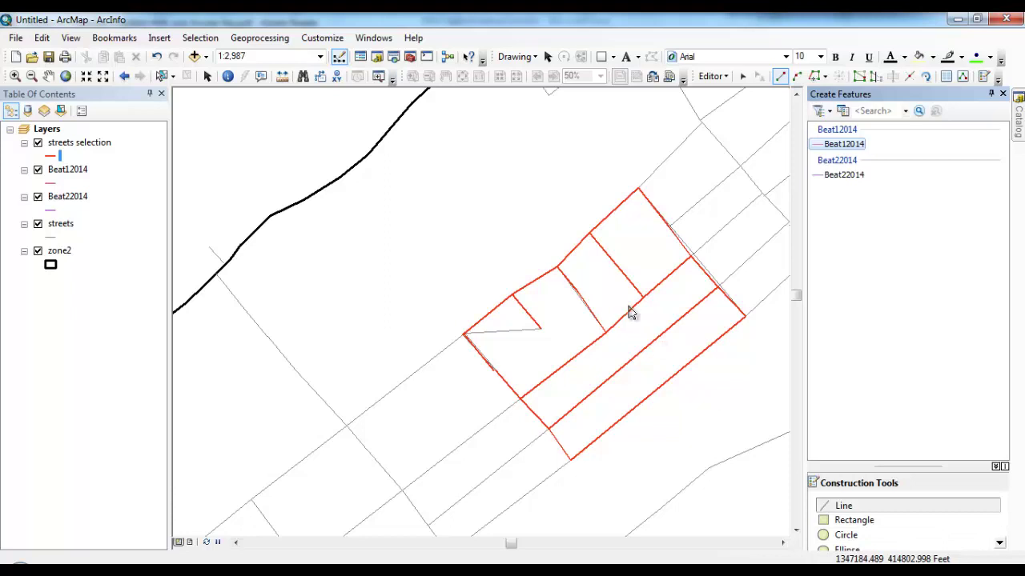
pyautogui.click(463, 335)
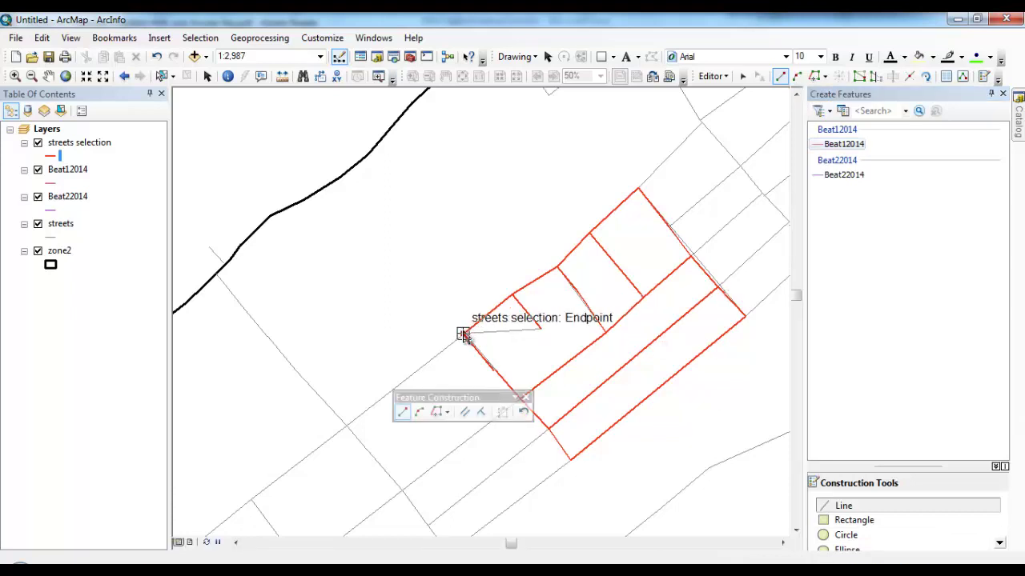
pyautogui.click(512, 295)
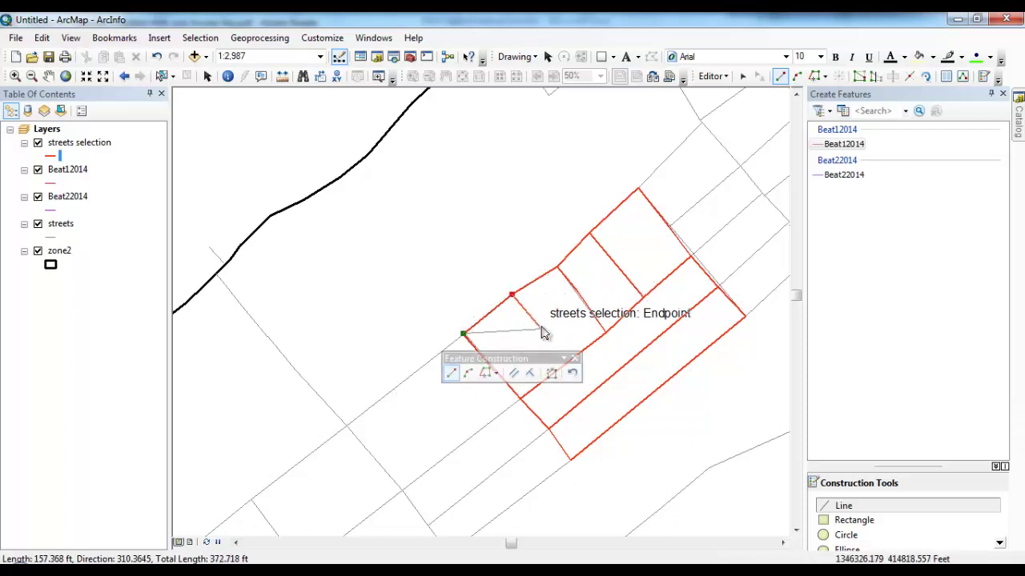
pyautogui.doubleClick(542, 330)
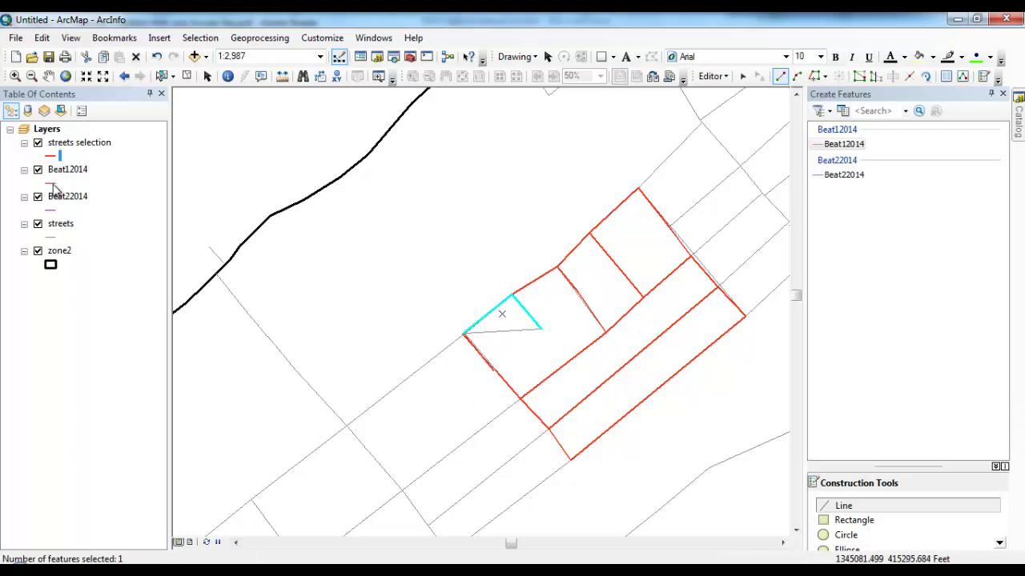
# Step: Draw a Beat12014 line about 469 ft long from the short side street's junction along the northwest edge and down the first full cross street
pyautogui.click(518, 296)
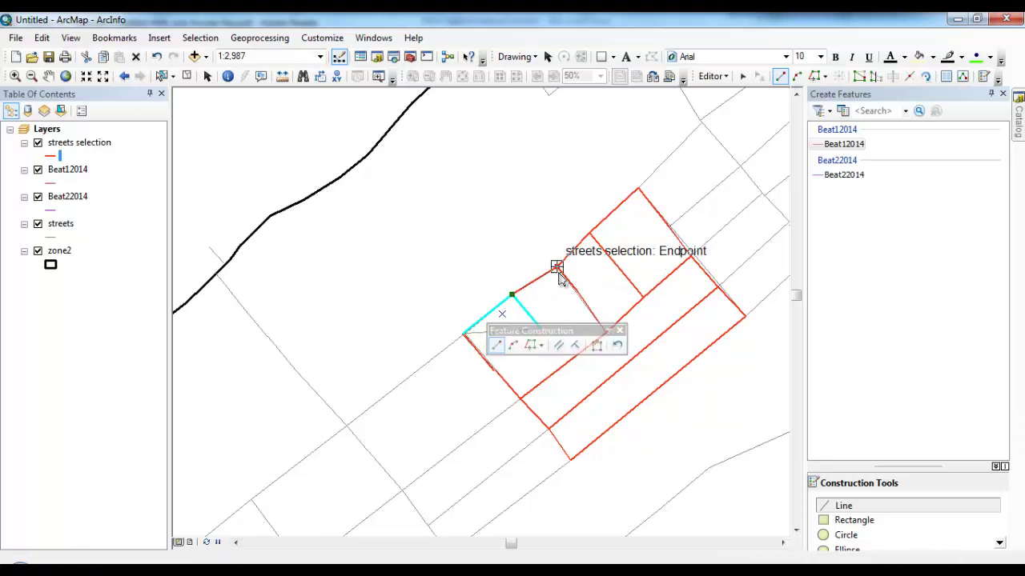
pyautogui.click(559, 273)
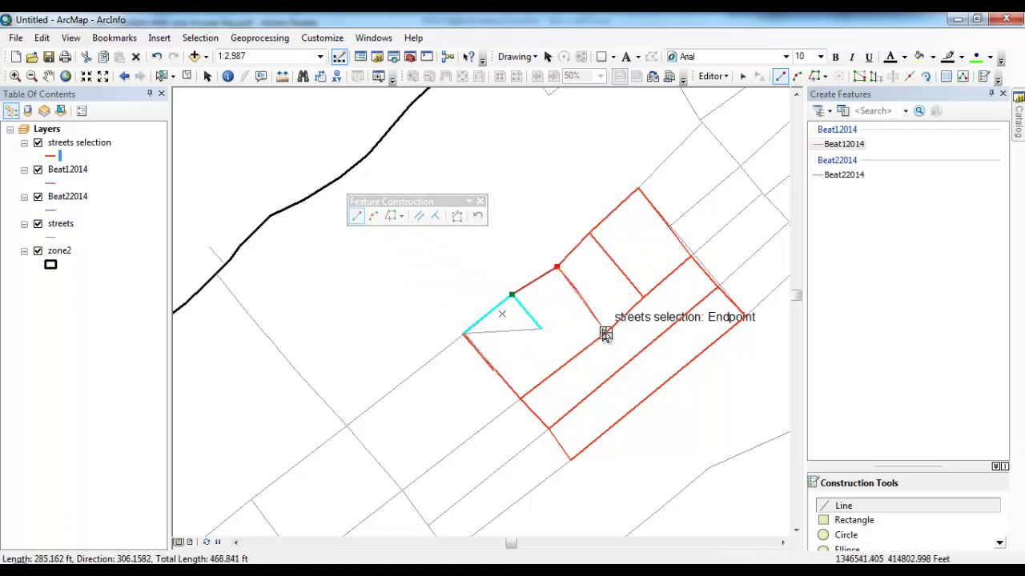
pyautogui.doubleClick(606, 333)
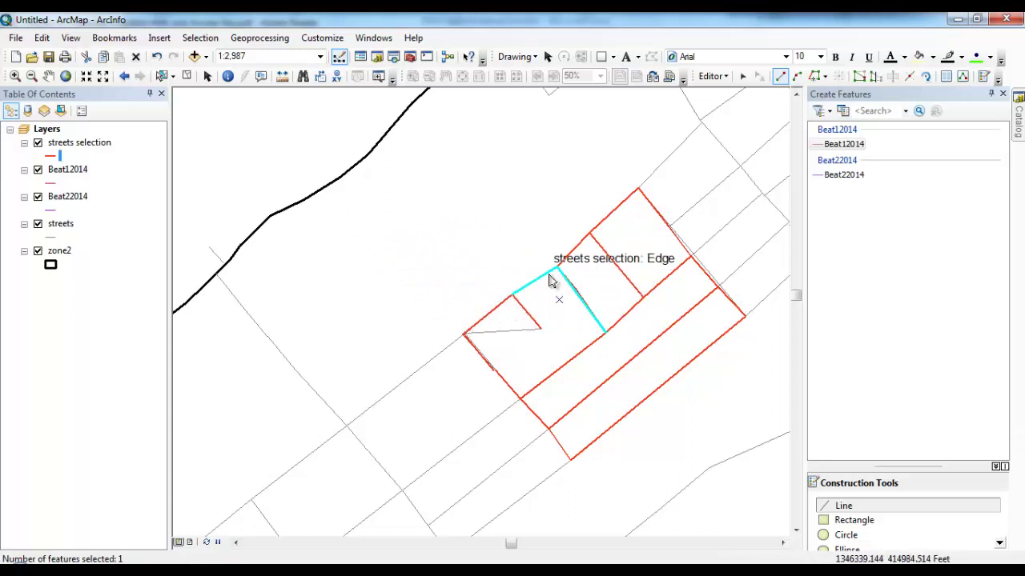
# Step: Set the Beat12014 layer's line symbol to width 2 and color red
pyautogui.click(53, 185)
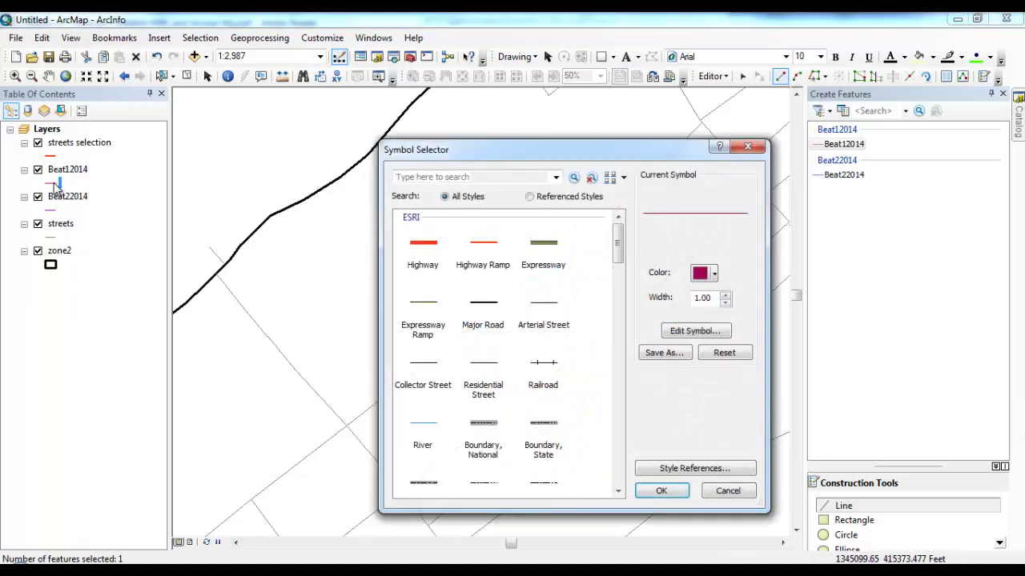
pyautogui.click(725, 294)
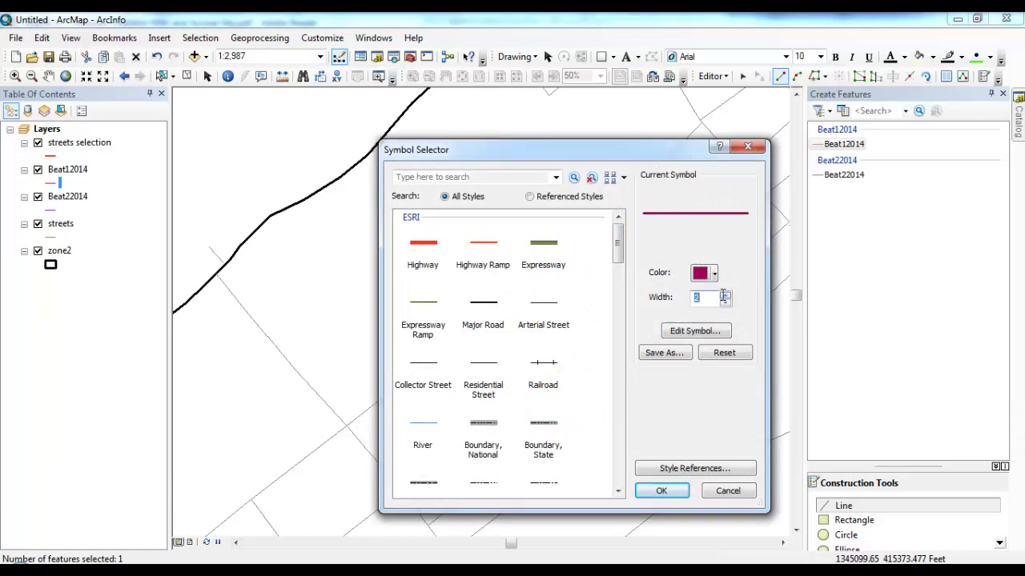
pyautogui.click(714, 273)
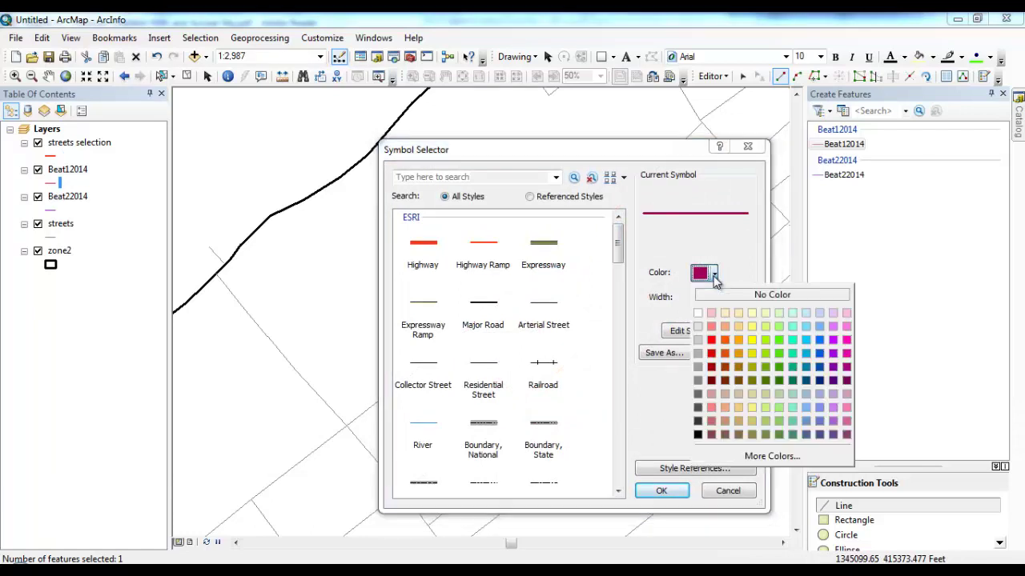
pyautogui.click(712, 340)
pyautogui.click(661, 491)
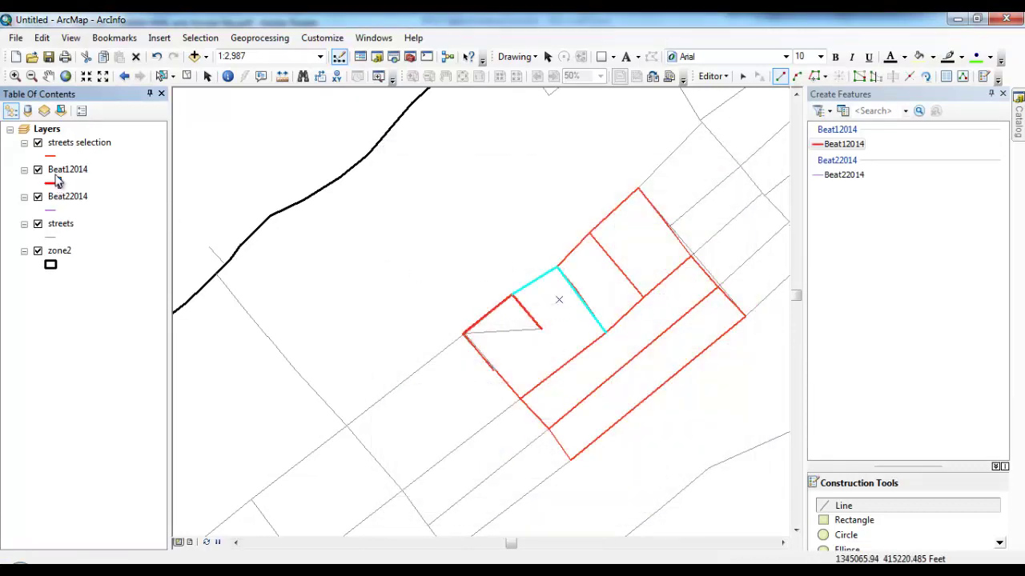
# Step: Move the Beat12014 layer above streets selection and recolor its line symbol blue
pyautogui.moveTo(60, 176); pyautogui.dragTo(61, 136)
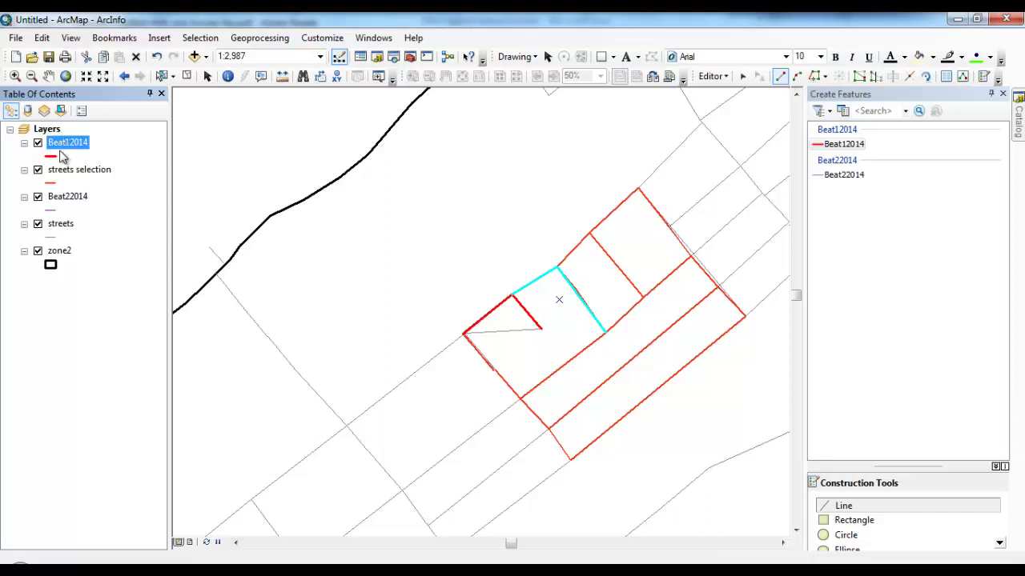
pyautogui.click(53, 155)
pyautogui.click(714, 274)
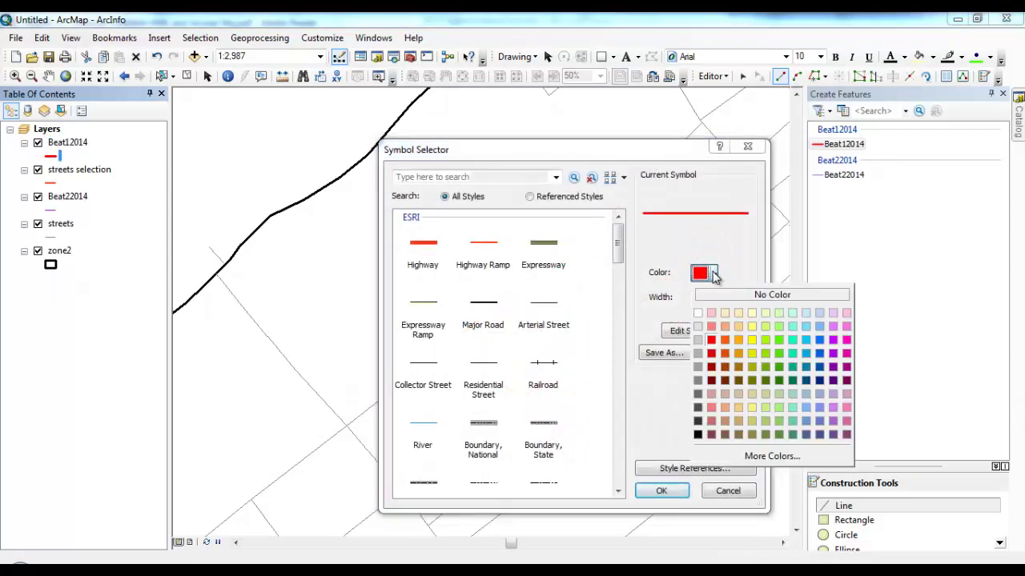
pyautogui.click(820, 354)
pyautogui.click(672, 489)
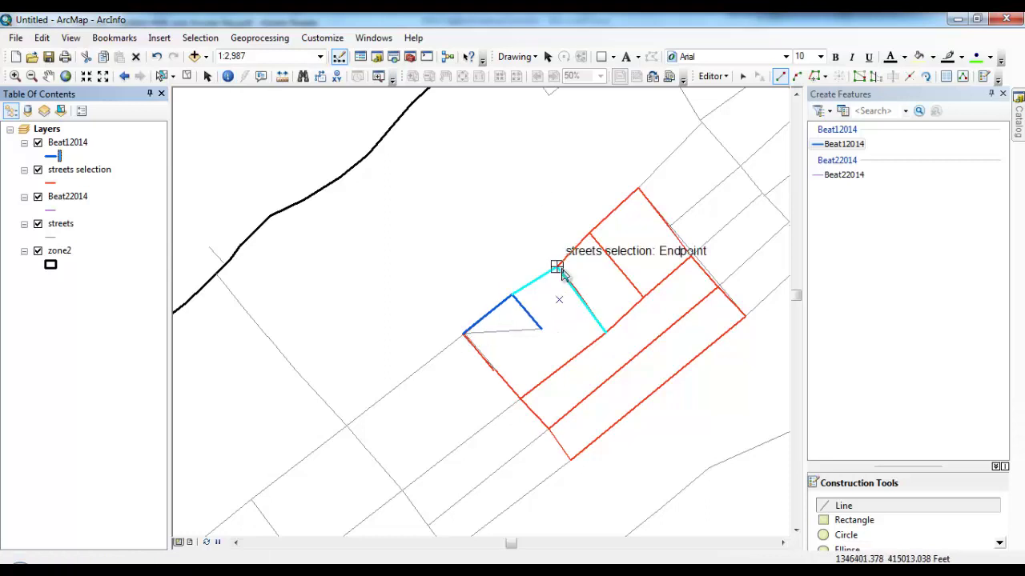
# Step: Draw a Beat12014 line from the first full cross street's northwest endpoint to the next corner and down the second cross street
pyautogui.click(561, 272)
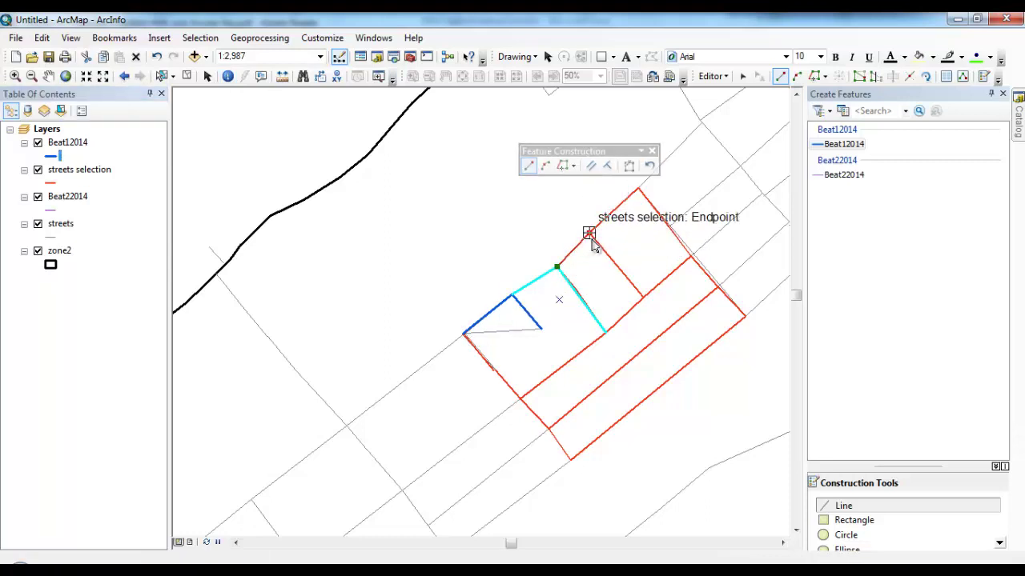
pyautogui.click(591, 239)
pyautogui.doubleClick(642, 298)
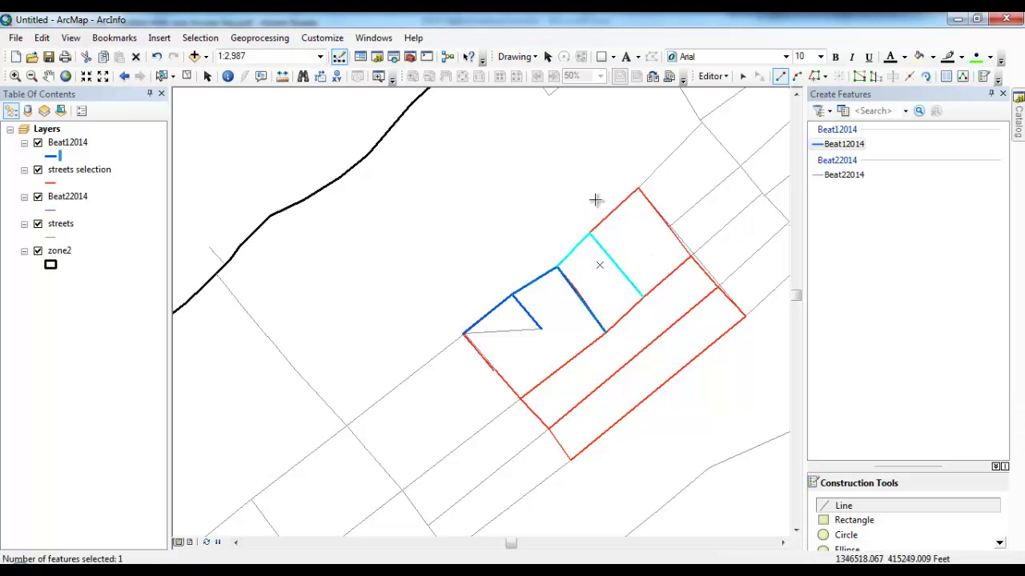
# Step: Draw a Beat12014 line about 2161 ft long from the second cross street's northwest end around the block's north, east and south corners to its west corner
pyautogui.click(589, 233)
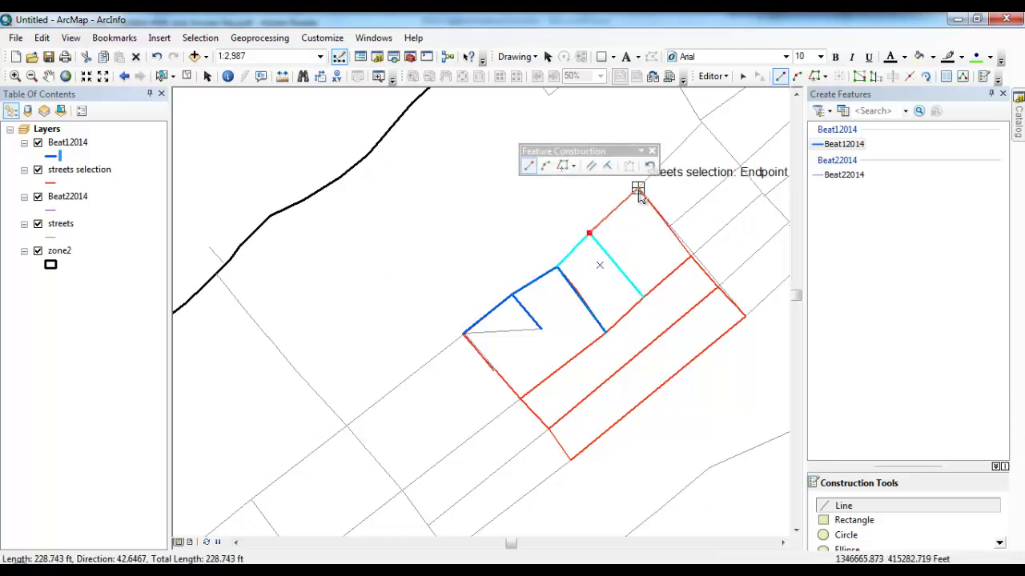
pyautogui.click(637, 189)
pyautogui.click(690, 256)
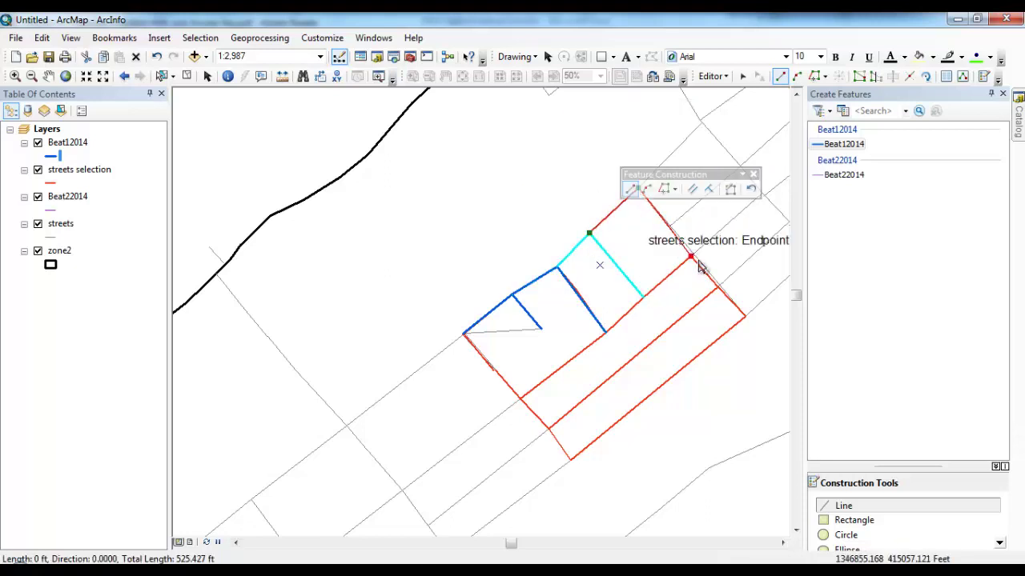
pyautogui.click(718, 287)
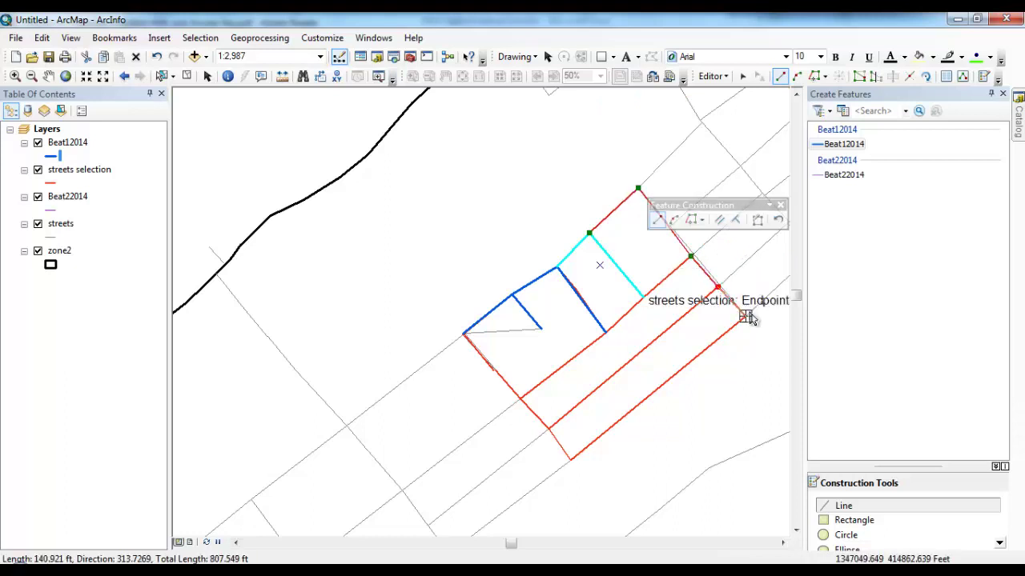
pyautogui.click(745, 316)
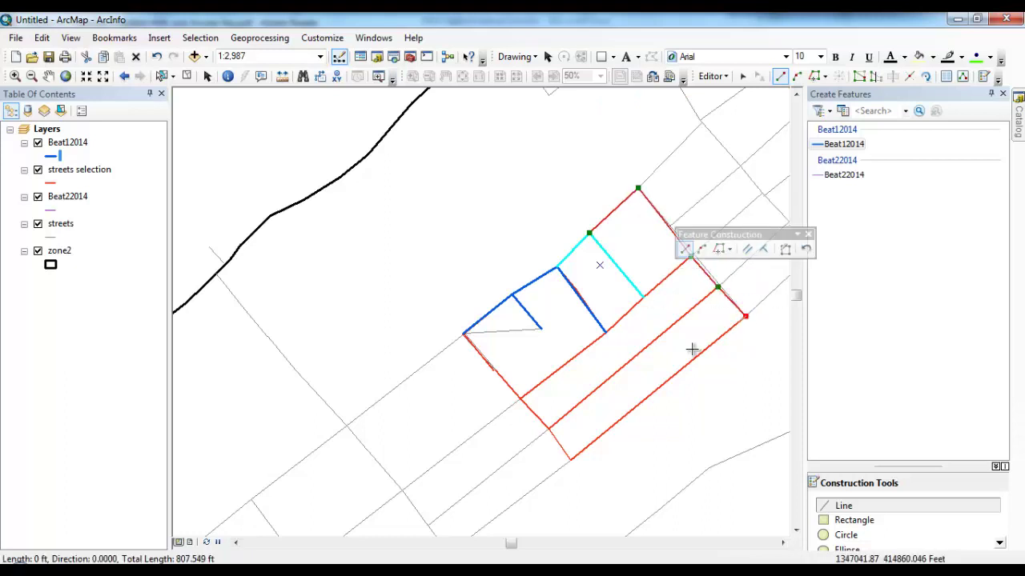
pyautogui.click(570, 460)
pyautogui.click(548, 429)
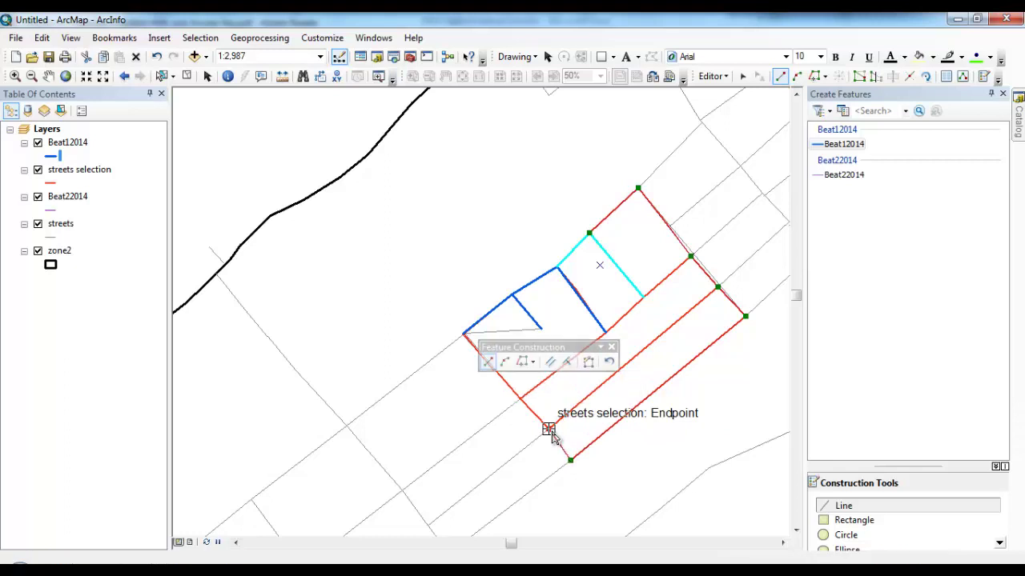
pyautogui.click(521, 399)
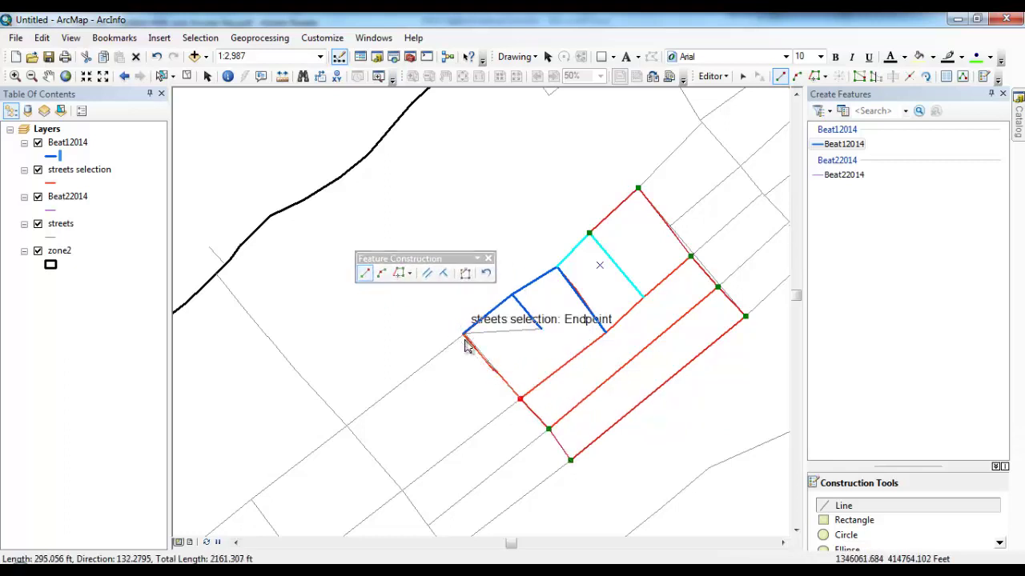
pyautogui.doubleClick(463, 336)
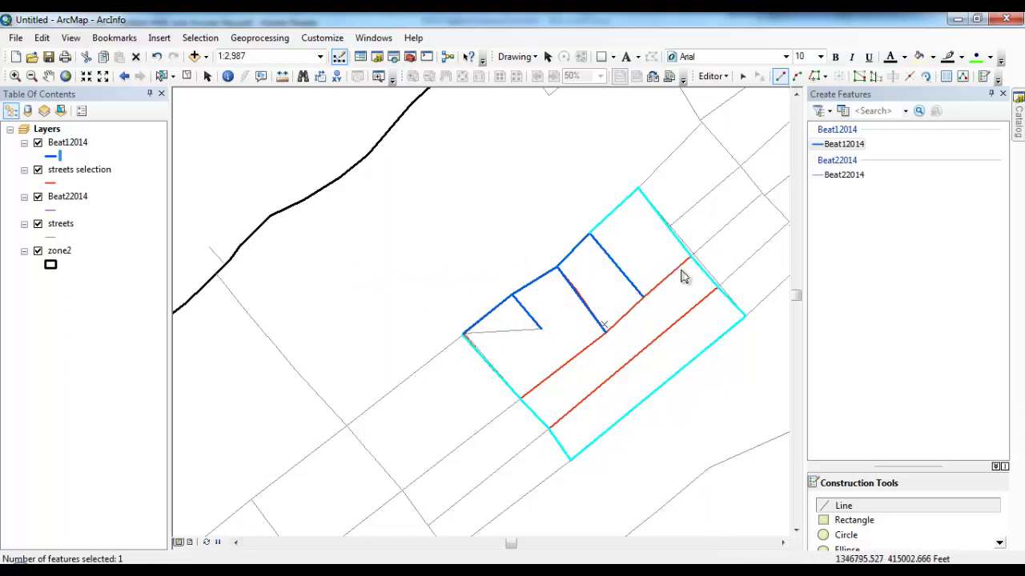
# Step: Draw a Beat12014 line along the upper inner street from the northeast edge through both cross-street ends to the southwest edge
pyautogui.click(691, 262)
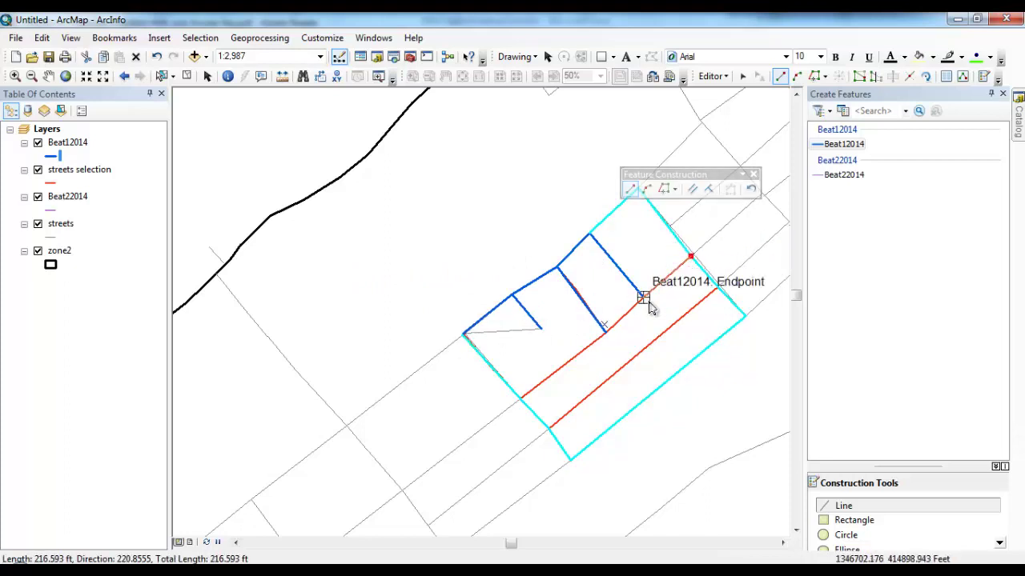
pyautogui.click(645, 299)
pyautogui.click(606, 332)
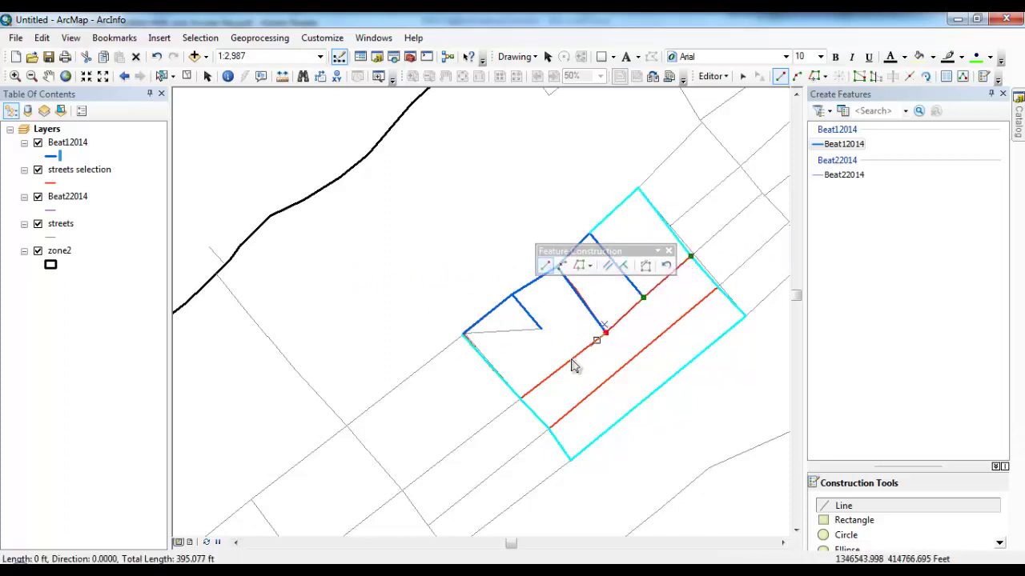
pyautogui.click(521, 400)
pyautogui.doubleClick(520, 400)
# Step: Draw a Beat12014 line along the lower inner street from the southwest edge to the northeast edge and clear the selected features
pyautogui.click(548, 430)
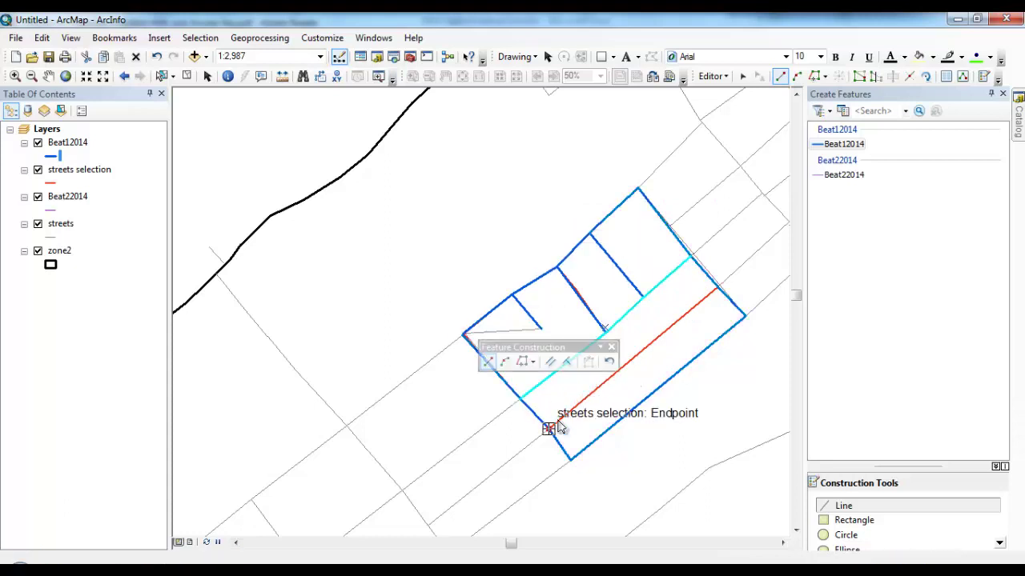
pyautogui.doubleClick(718, 290)
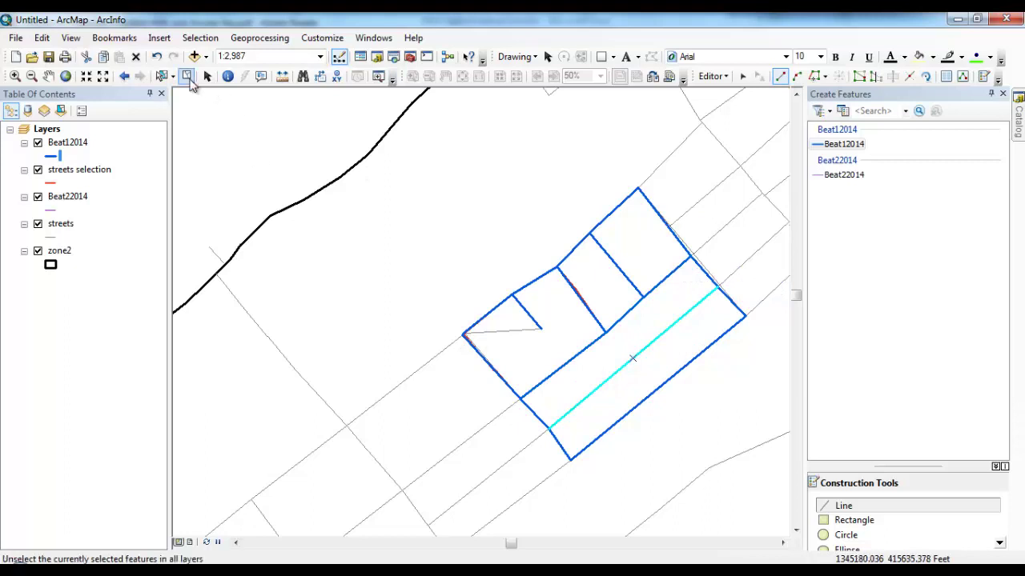
pyautogui.click(186, 75)
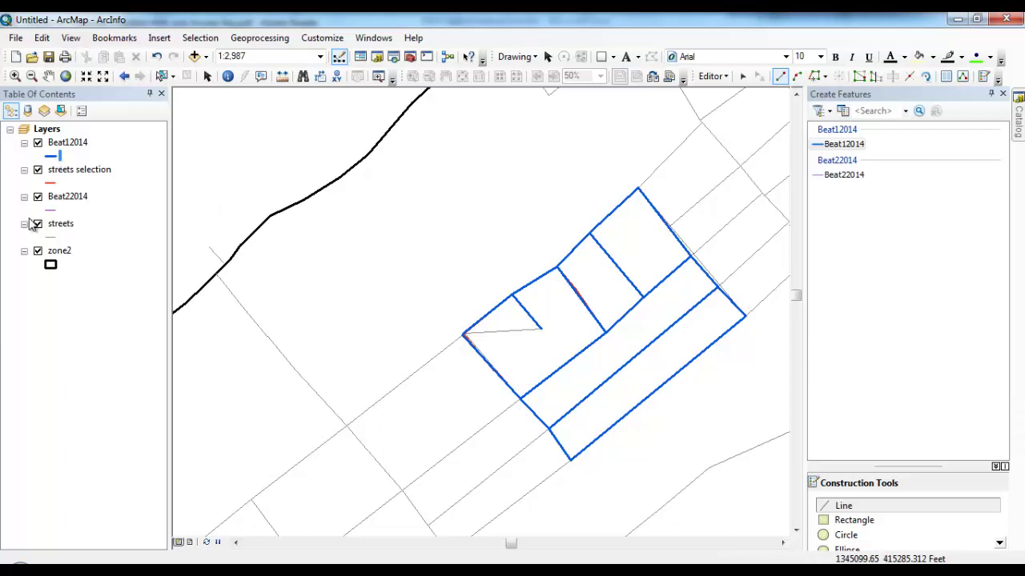
# Step: Hide the streets and streets selection layers to check the traced lines, and show the streets layer again
pyautogui.click(38, 224)
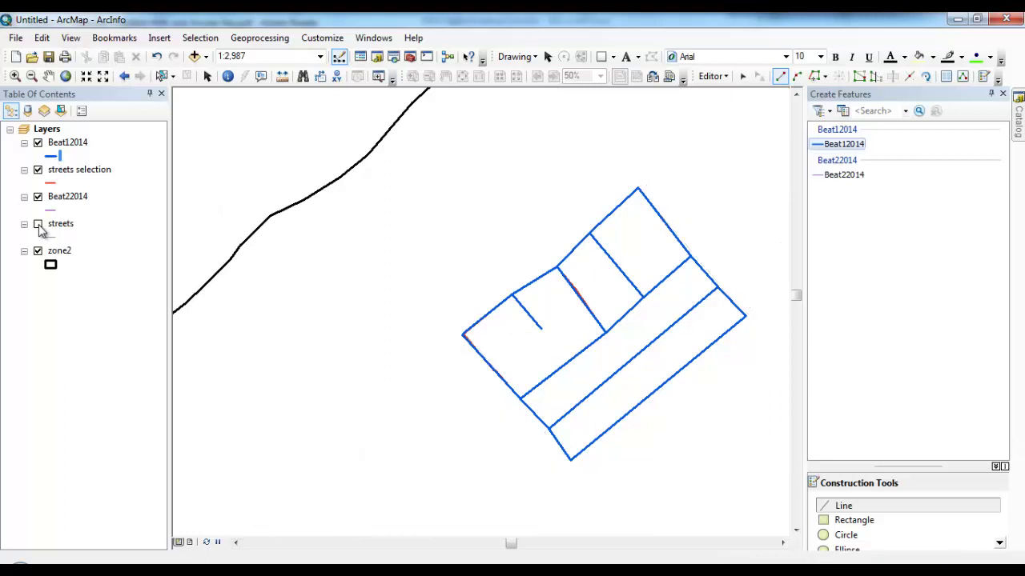
pyautogui.click(37, 171)
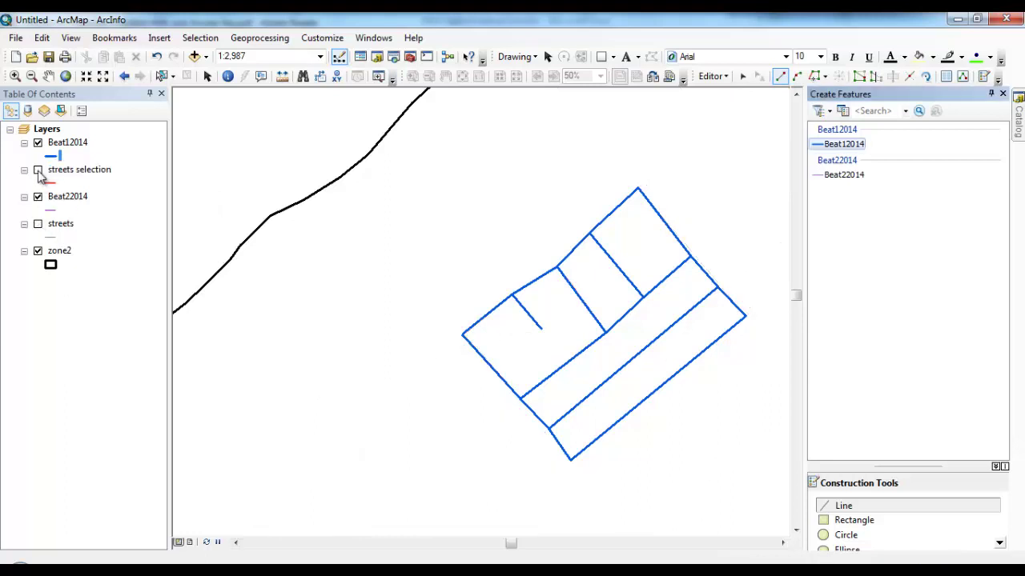
pyautogui.click(39, 225)
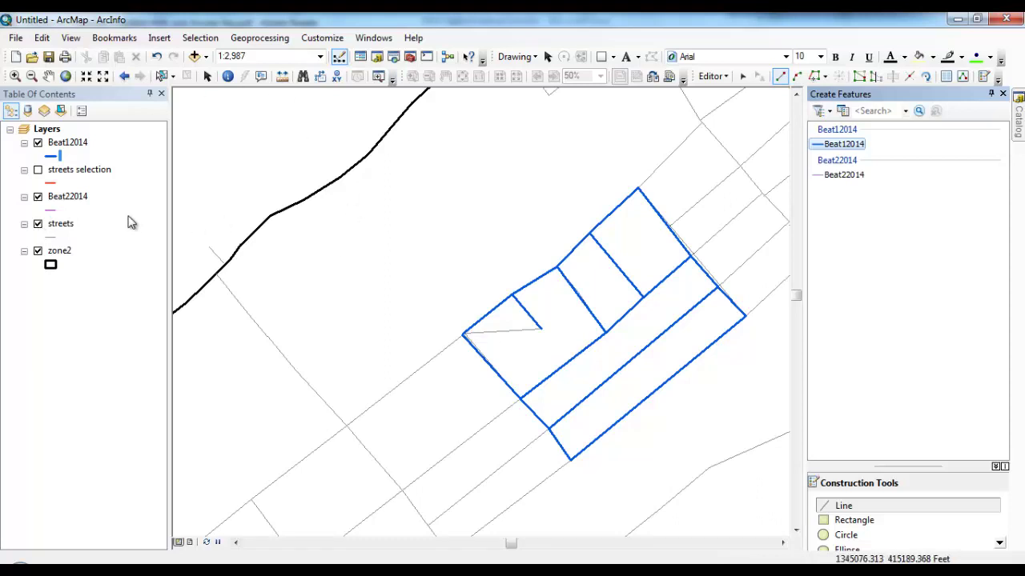
# Step: Rename the Beat12014 layer as Beat1
pyautogui.click(76, 148)
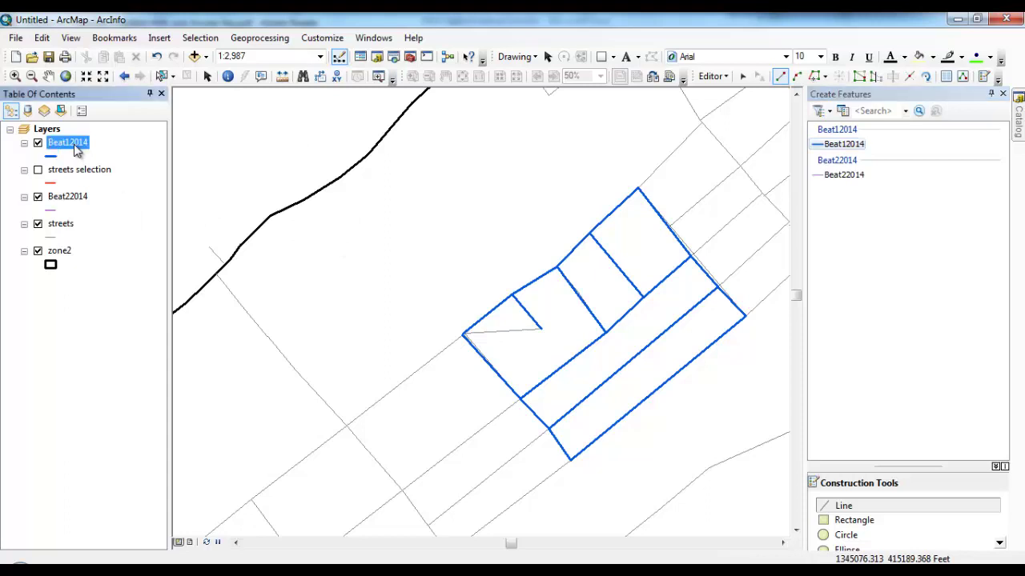
pyautogui.click(74, 146)
pyautogui.click(72, 143)
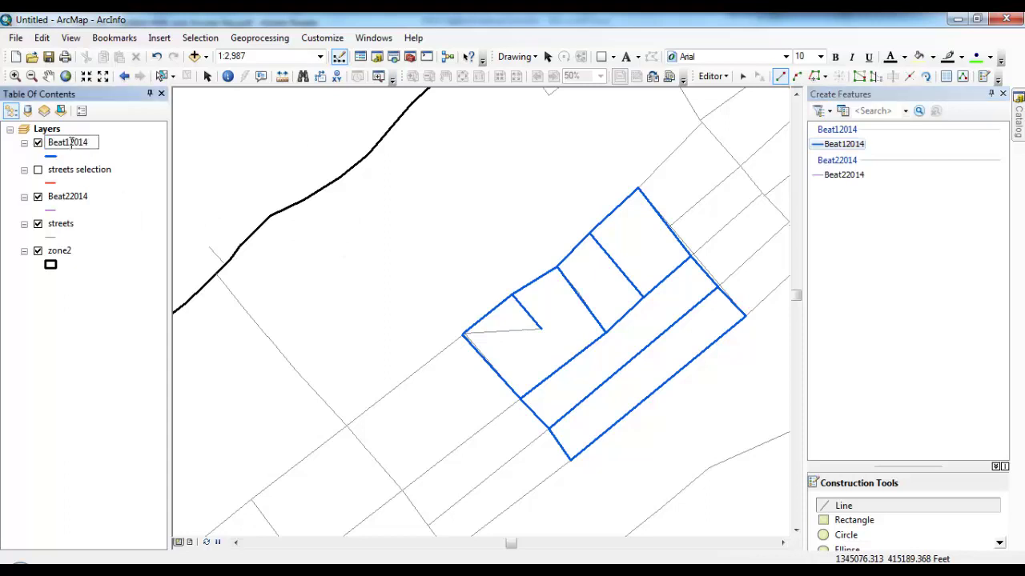
pyautogui.press('BackSpace')
pyautogui.press('Return')
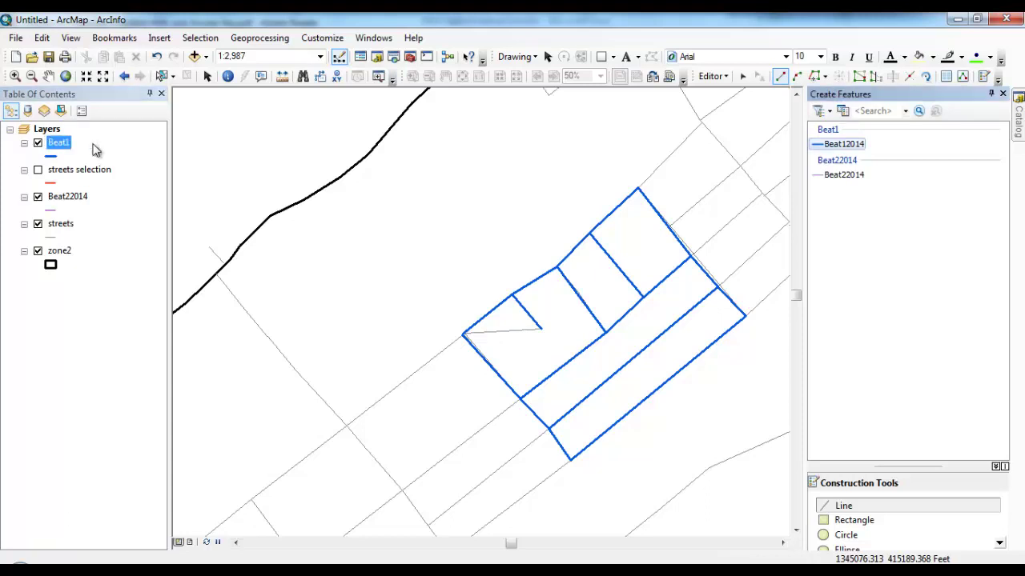
# Step: Rename the Beat22014 layer as Beat2
pyautogui.click(72, 200)
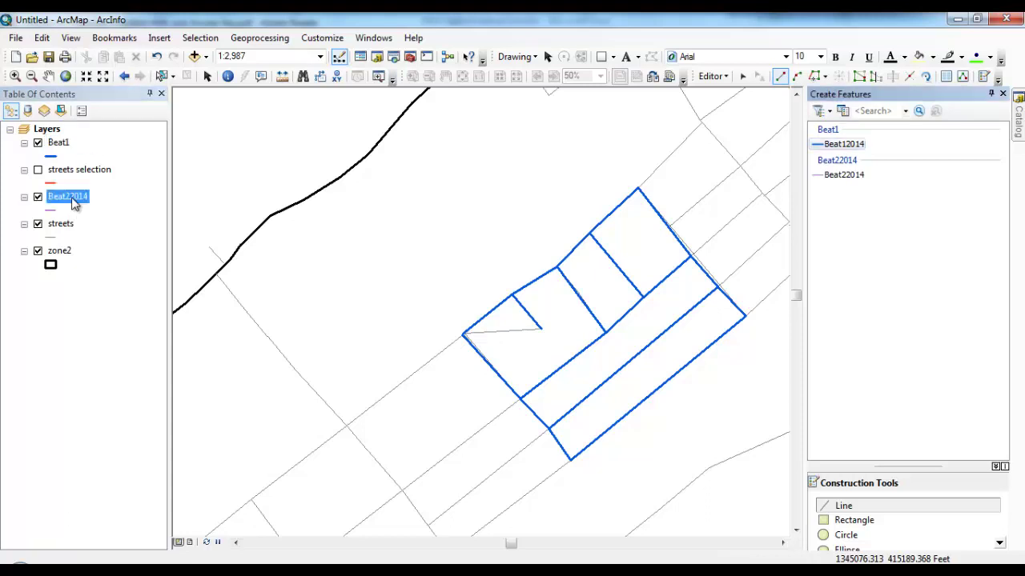
pyautogui.click(72, 199)
pyautogui.click(72, 198)
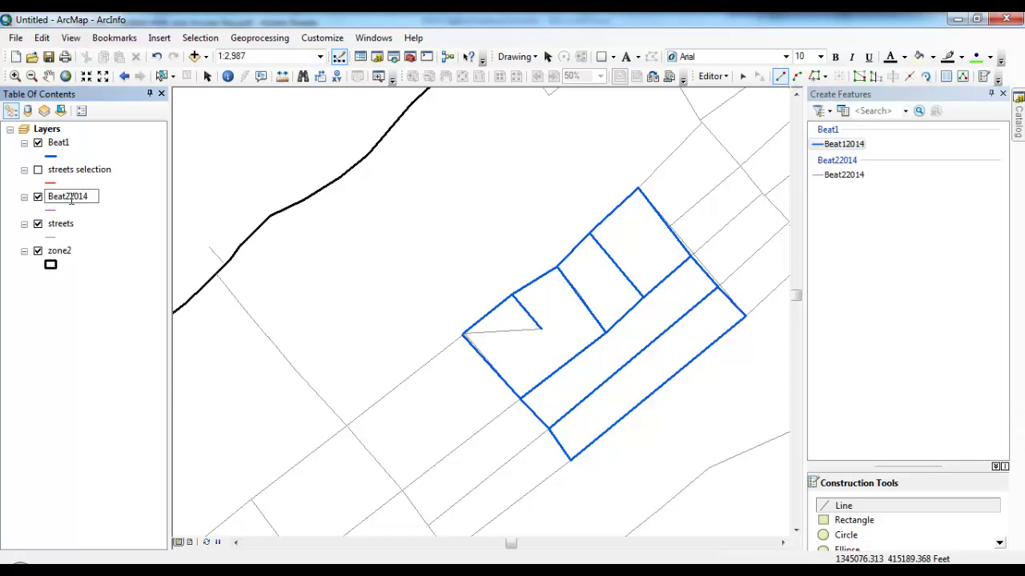
pyautogui.moveTo(70, 200); pyautogui.dragTo(112, 202)
pyautogui.press('BackSpace')
pyautogui.press('Return')
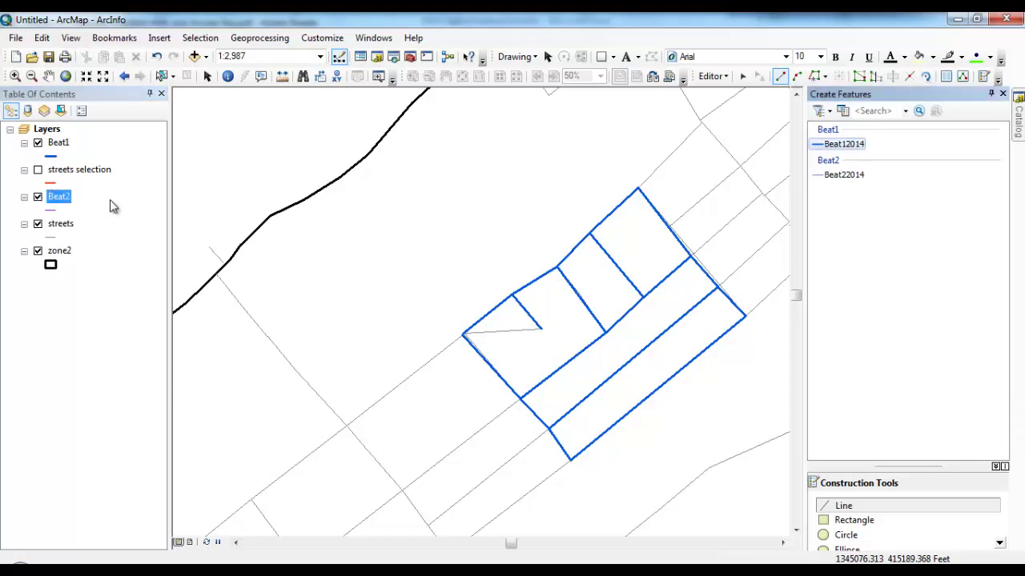
# Step: Save the edits to the beat lines and stop the edit session
pyautogui.click(726, 77)
pyautogui.click(741, 128)
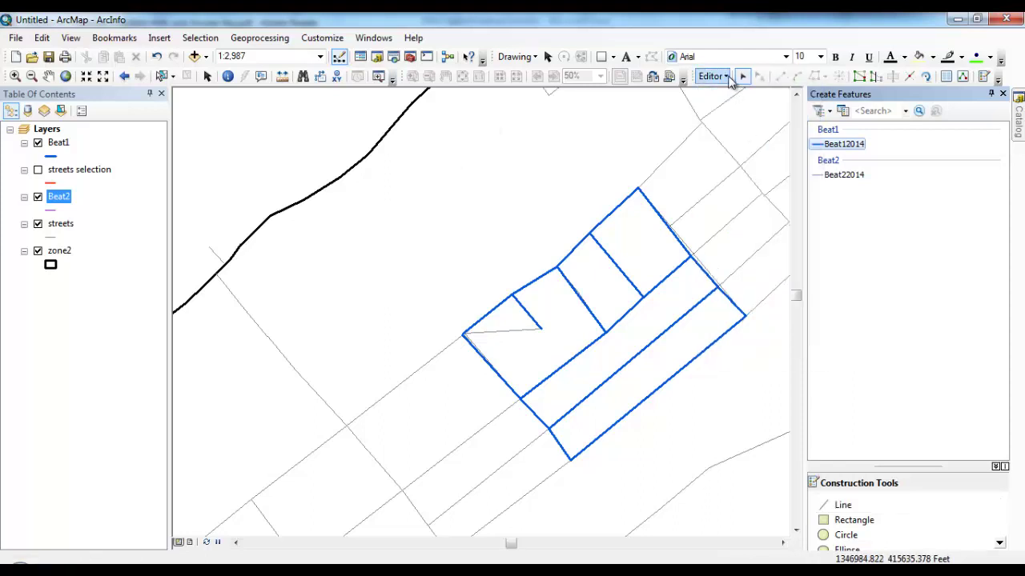
pyautogui.click(727, 77)
pyautogui.click(732, 117)
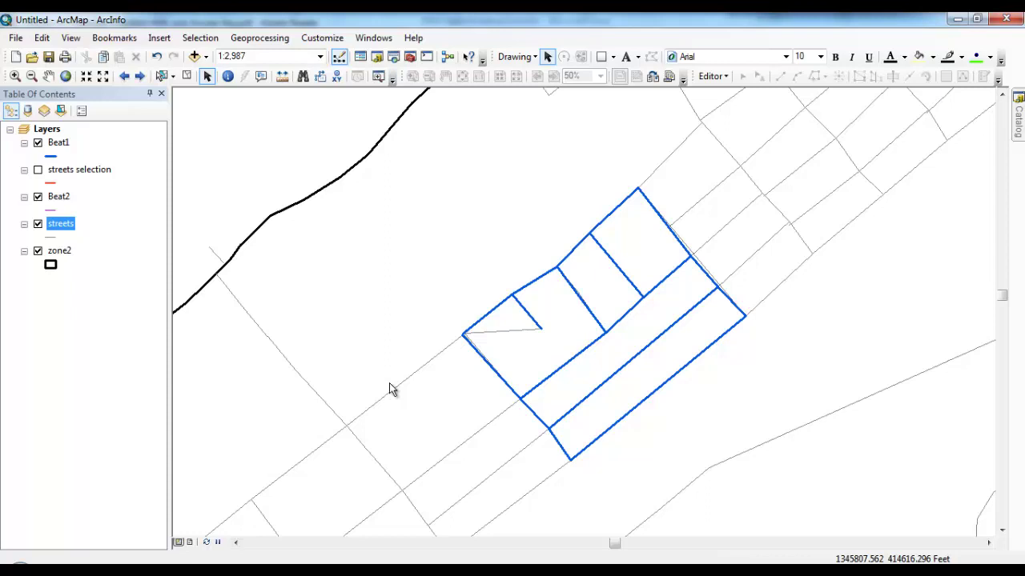
# Step: Zoom to the selected features of the streets layer and display its street name labels
pyautogui.rightClick(71, 229)
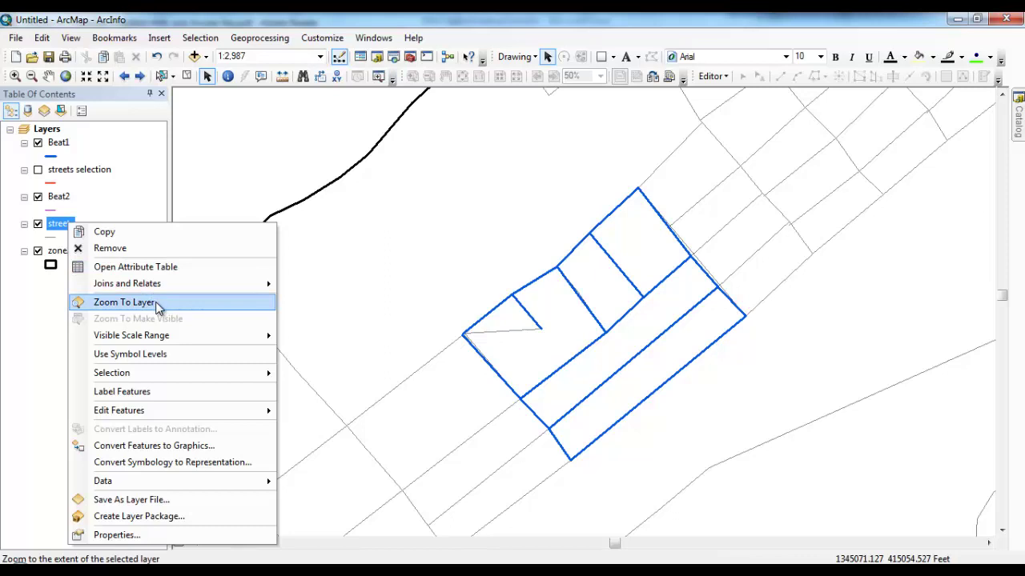
pyautogui.moveTo(231, 374)
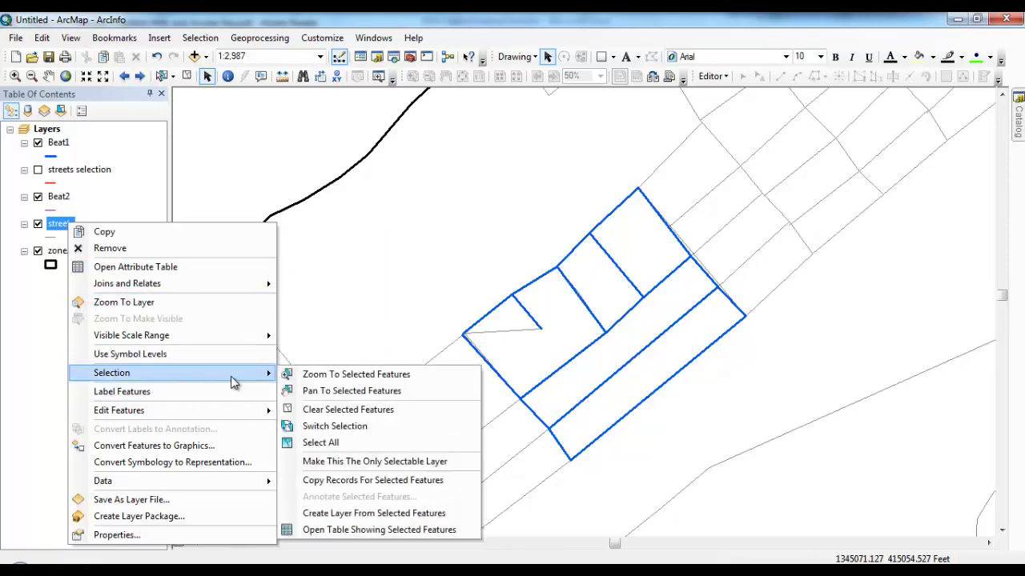
pyautogui.click(360, 379)
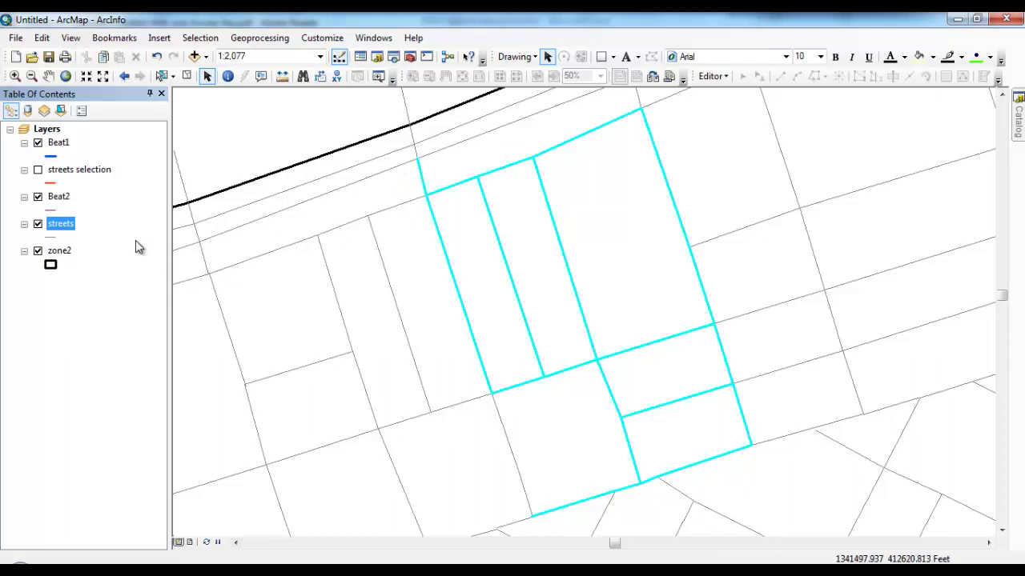
pyautogui.rightClick(62, 228)
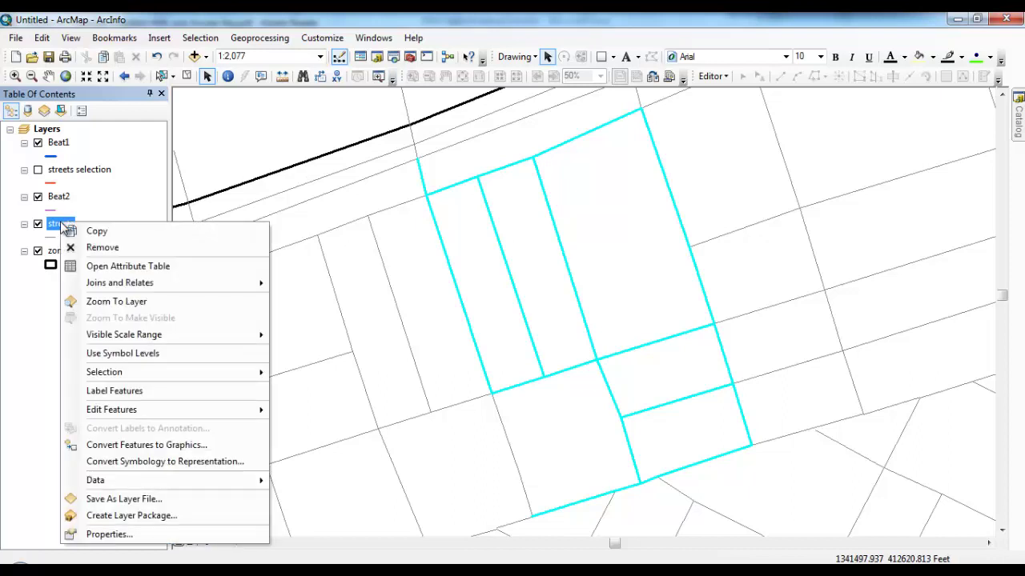
pyautogui.click(142, 392)
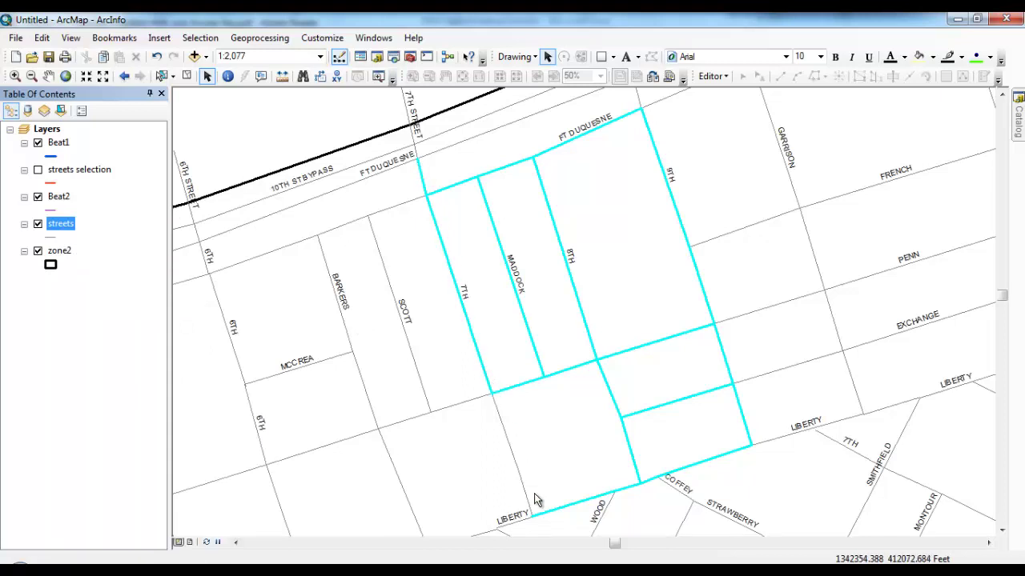
# Step: In the streets attribute table, deselect the 7TH ST record 1557 and add the 7TH ST record 1776 to the selection
pyautogui.rightClick(62, 226)
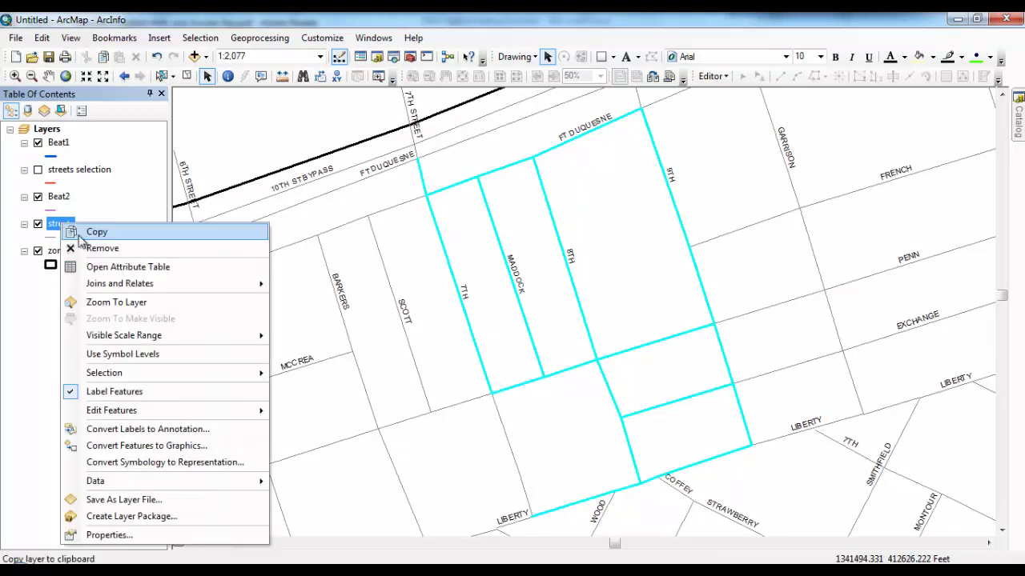
pyautogui.click(131, 268)
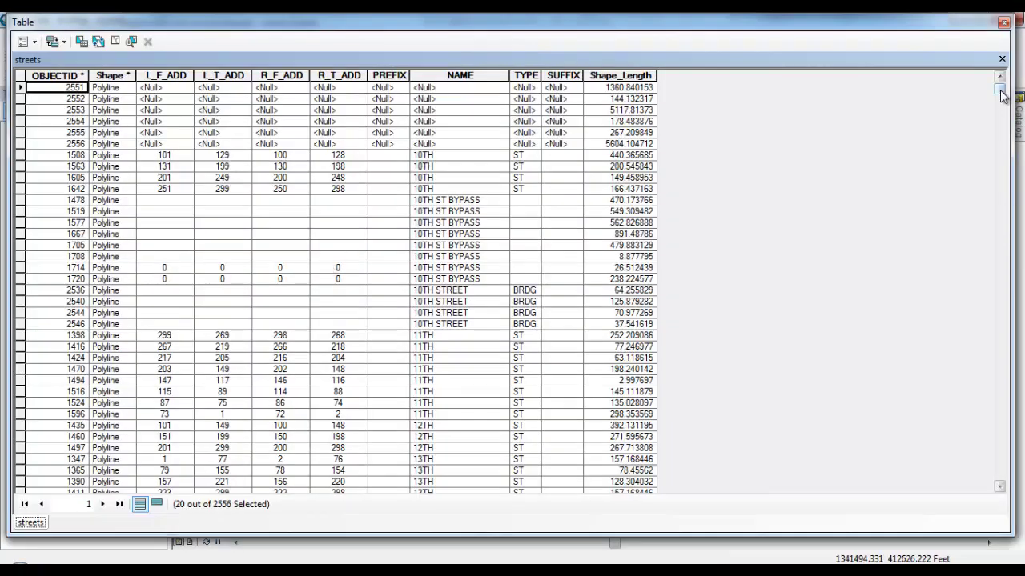
pyautogui.moveTo(1002, 95); pyautogui.dragTo(1004, 183)
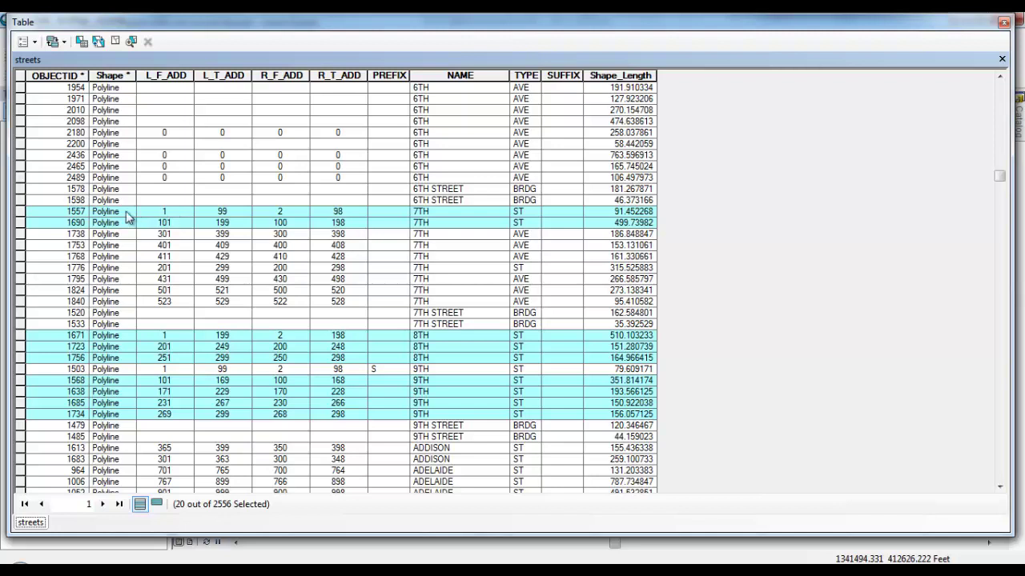
pyautogui.keyDown('ctrl'); pyautogui.click(24, 213); pyautogui.keyUp('ctrl')
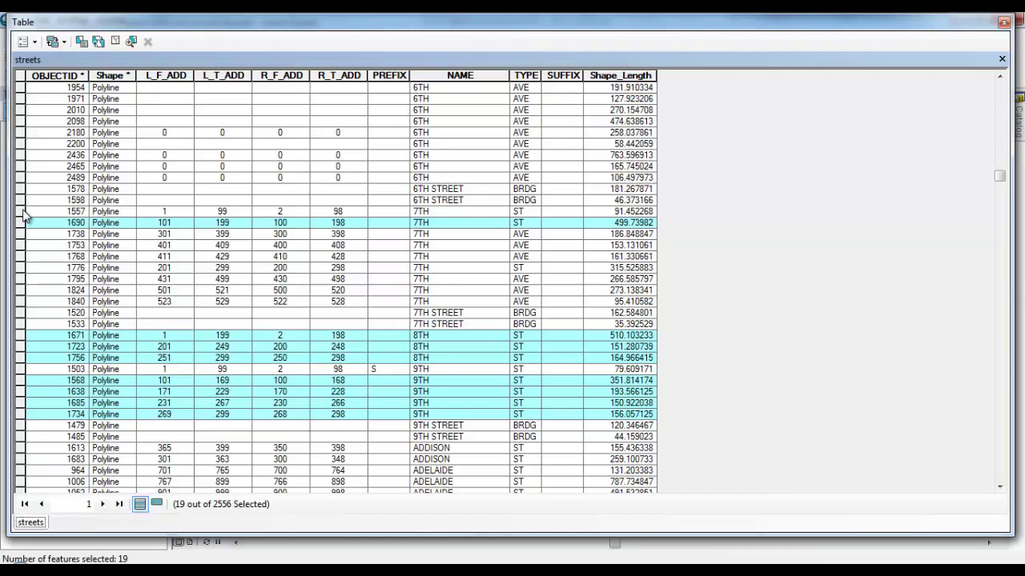
pyautogui.scroll(-3, 24, 216)
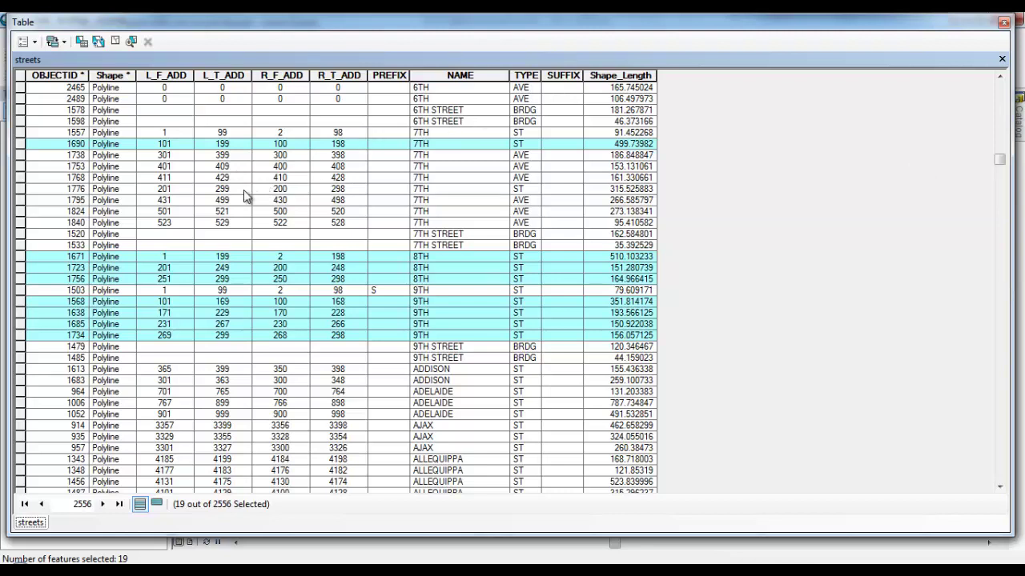
pyautogui.keyDown('ctrl'); pyautogui.click(21, 190); pyautogui.keyUp('ctrl')
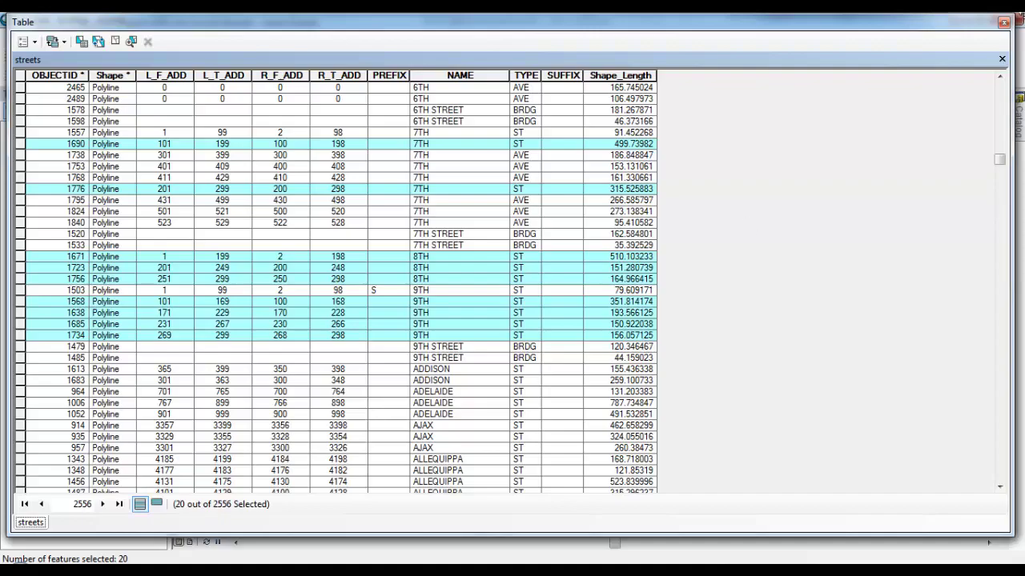
pyautogui.click(1004, 23)
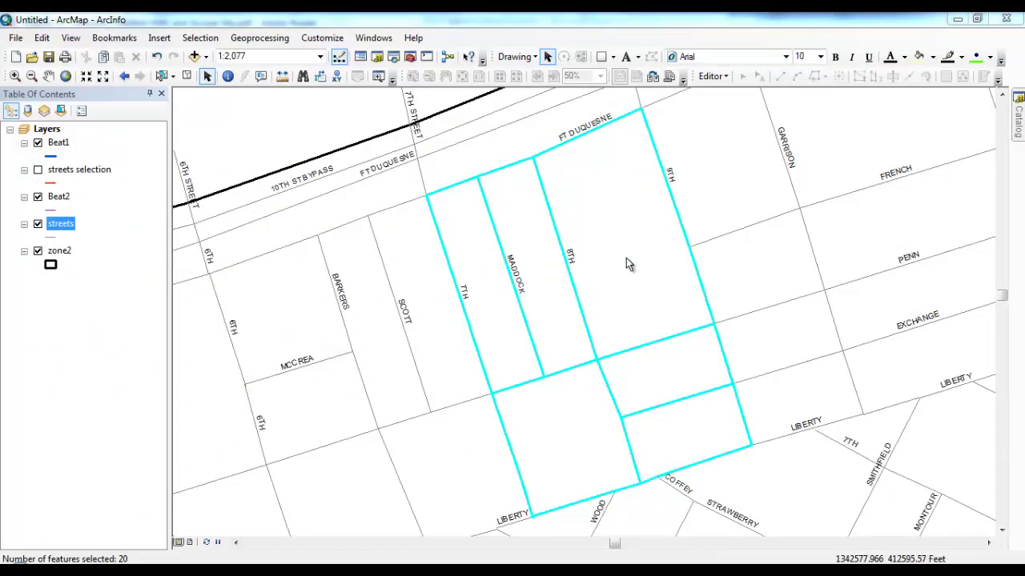
# Step: Turn off the streets labels and create a new layer from the selected street features
pyautogui.rightClick(66, 231)
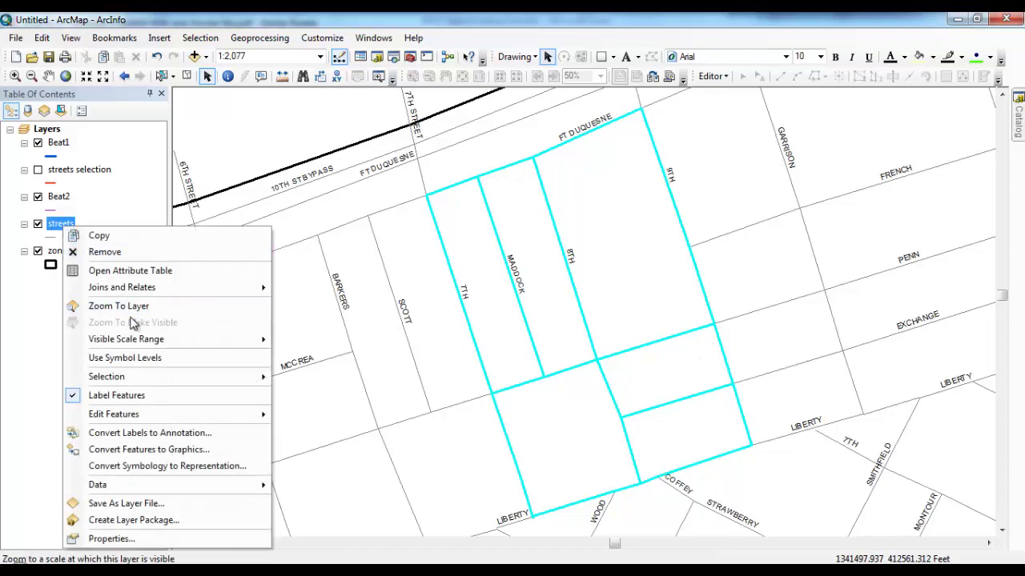
pyautogui.click(170, 394)
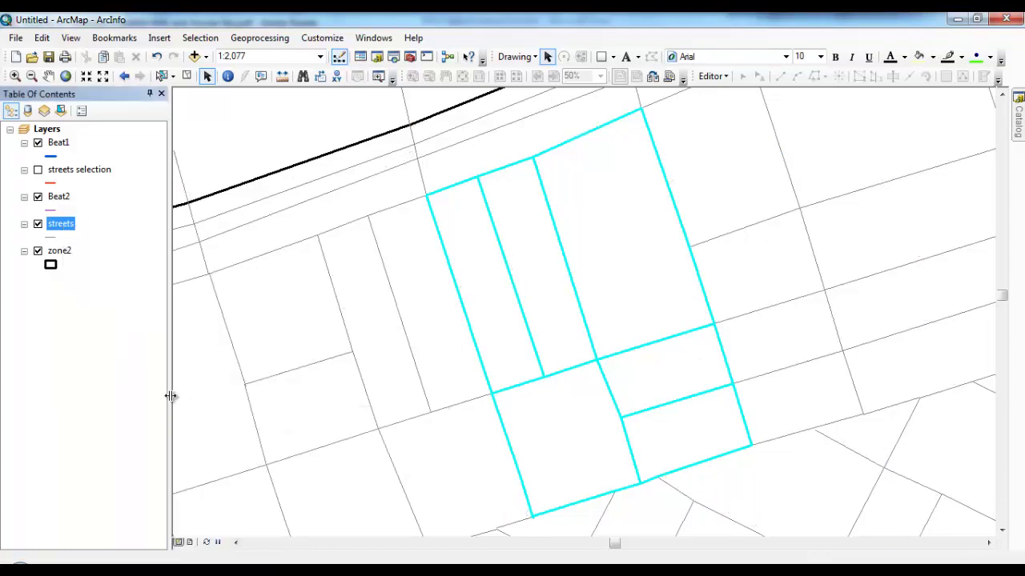
pyautogui.rightClick(63, 223)
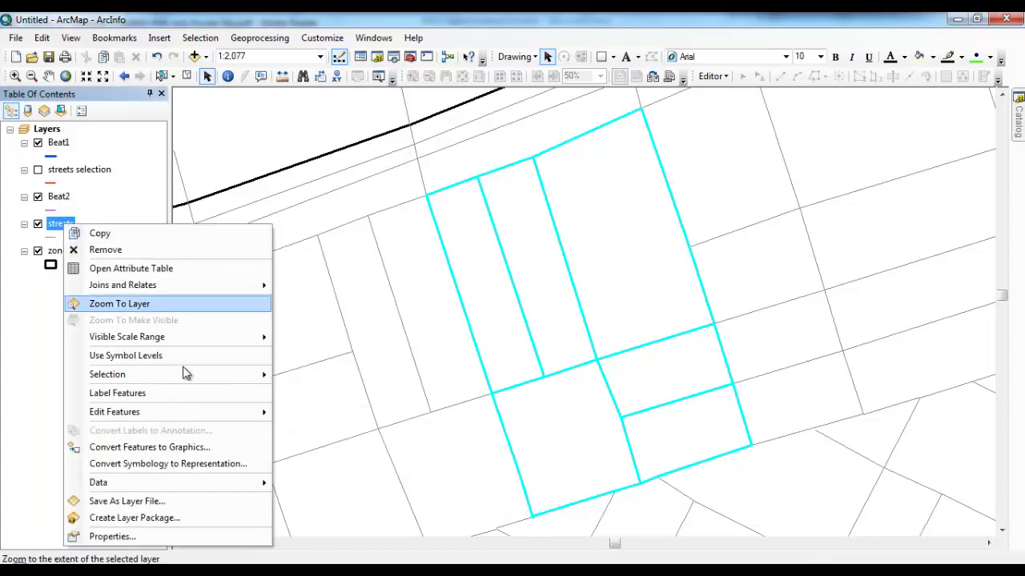
pyautogui.moveTo(192, 377)
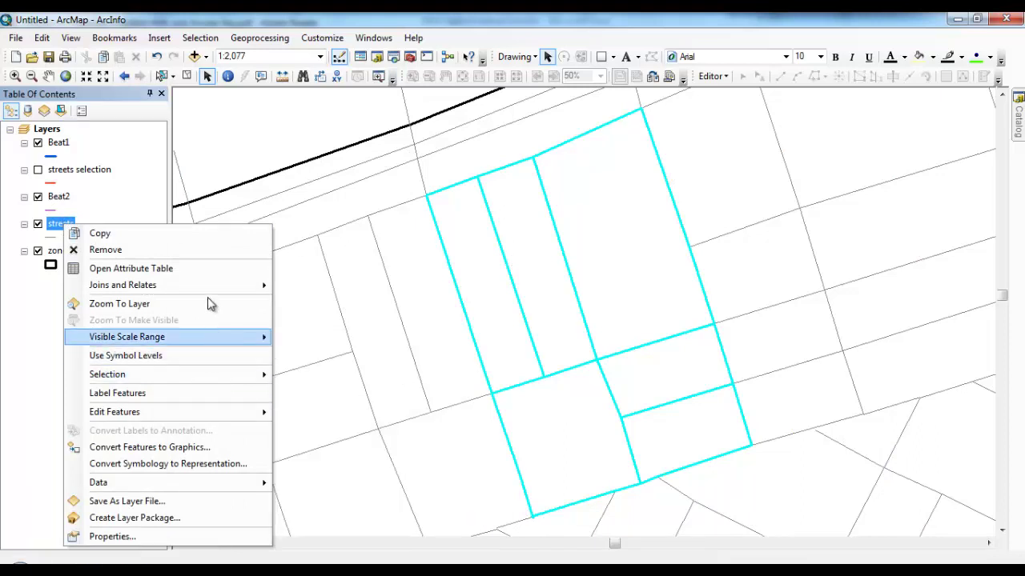
pyautogui.moveTo(216, 388)
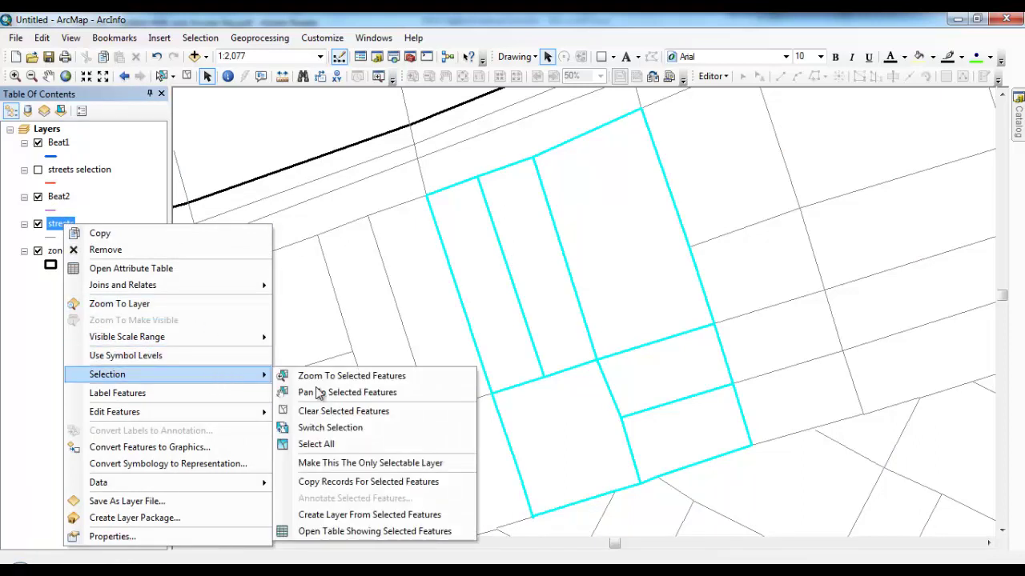
pyautogui.click(370, 515)
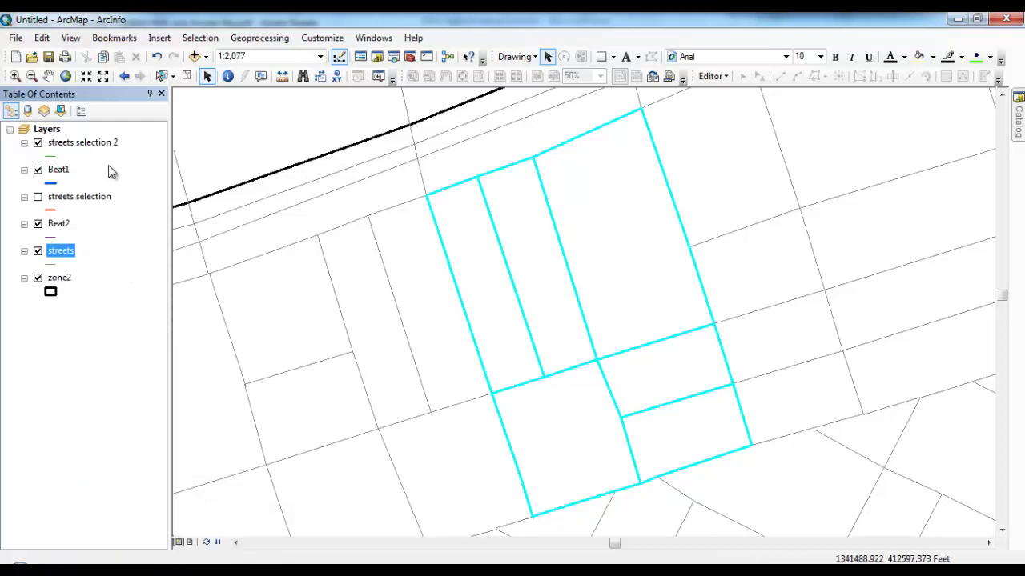
# Step: Set the streets selection 2 line symbol width to 2 and clear the selected features
pyautogui.click(53, 157)
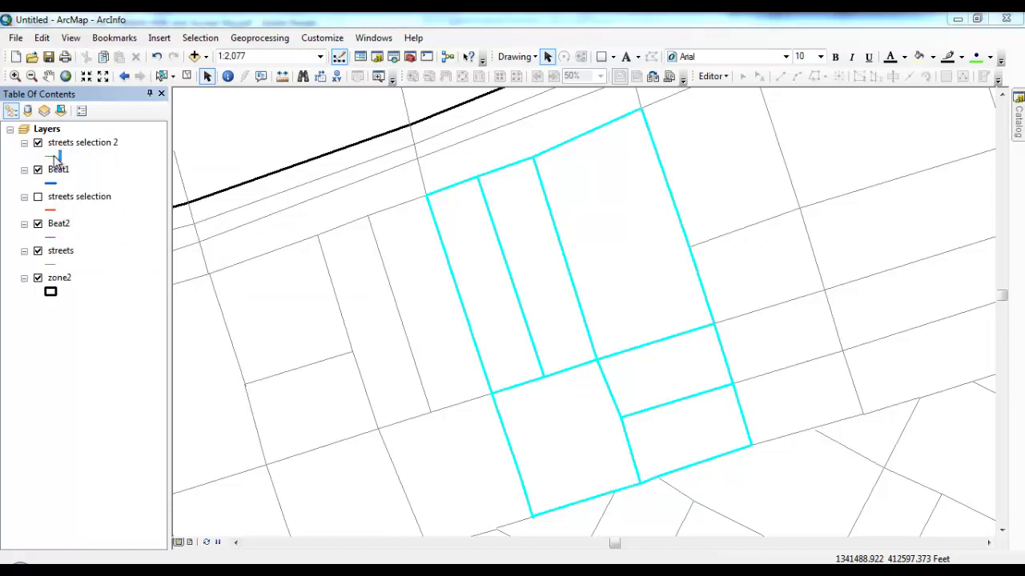
pyautogui.click(725, 294)
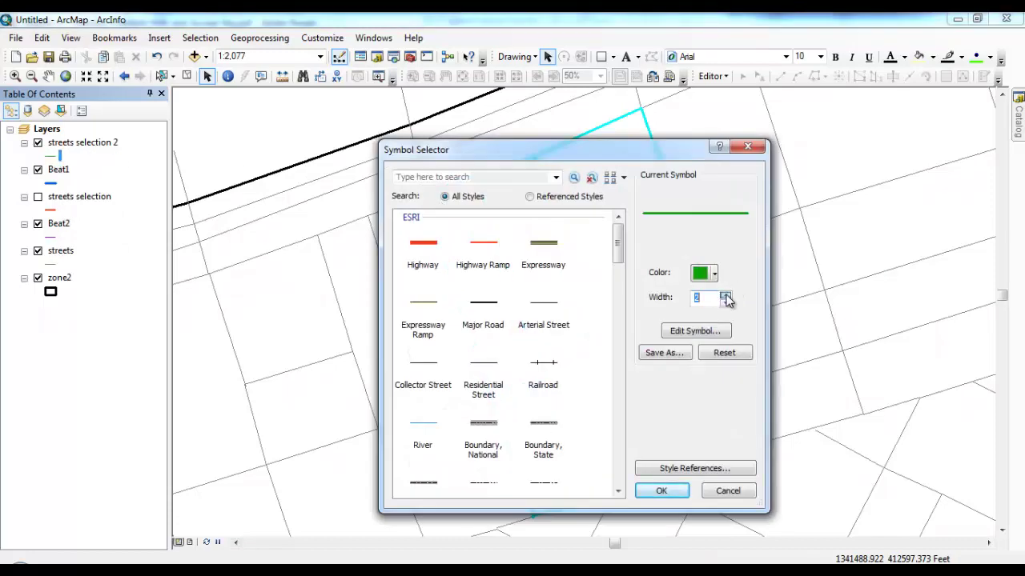
pyautogui.click(676, 490)
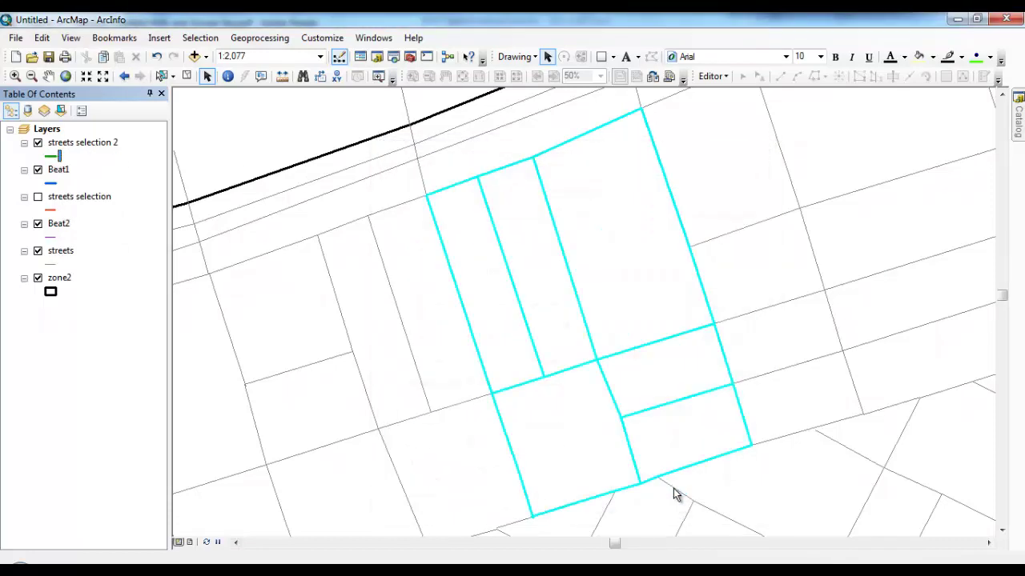
pyautogui.click(187, 75)
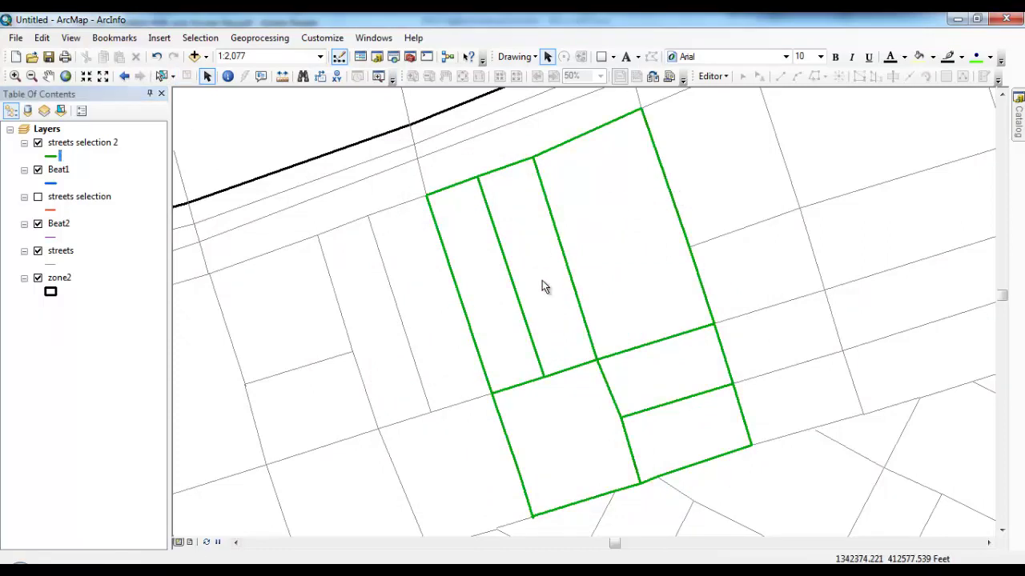
# Step: Start an edit session on the Beat2 layer
pyautogui.click(724, 80)
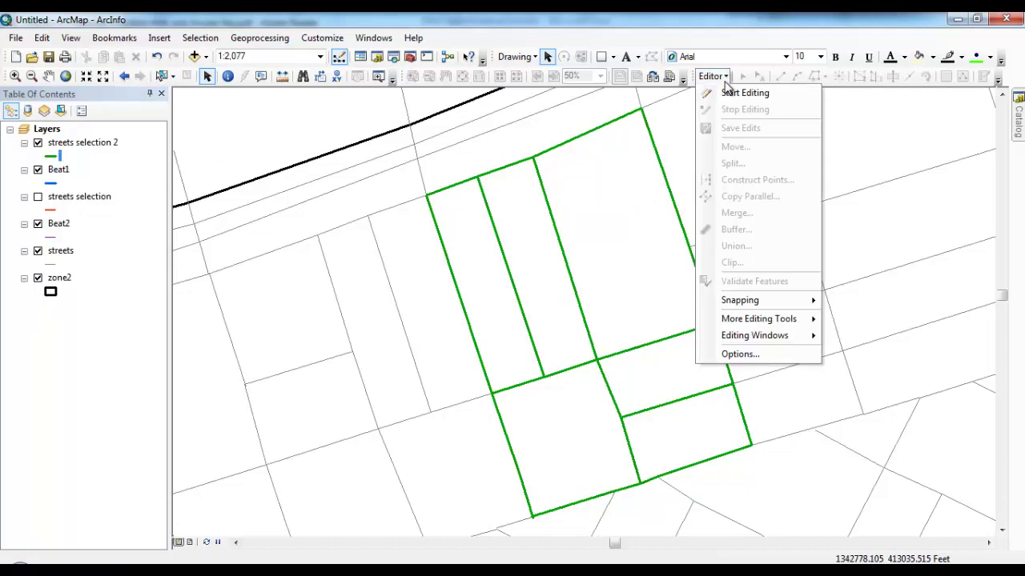
pyautogui.click(728, 94)
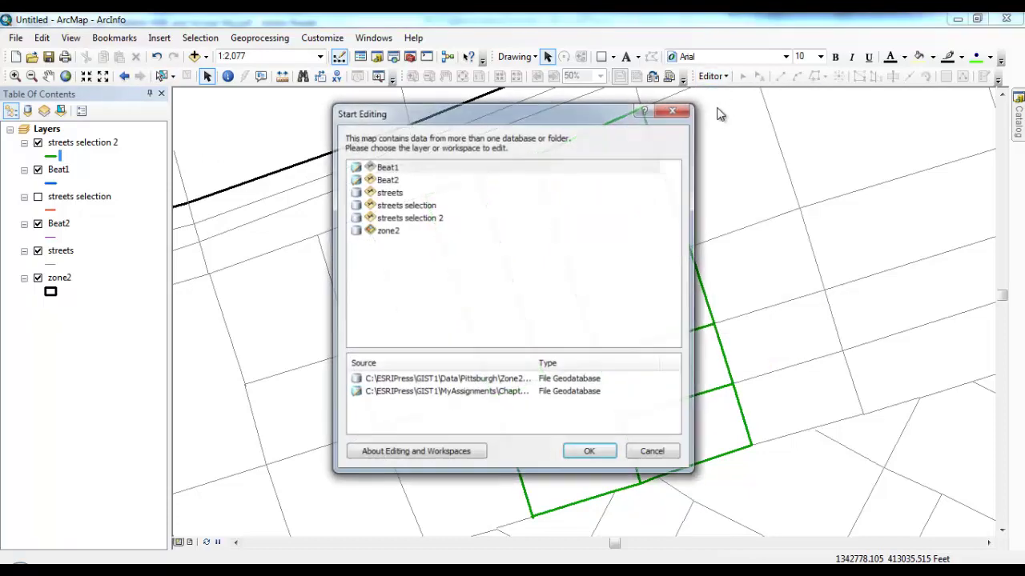
pyautogui.click(392, 180)
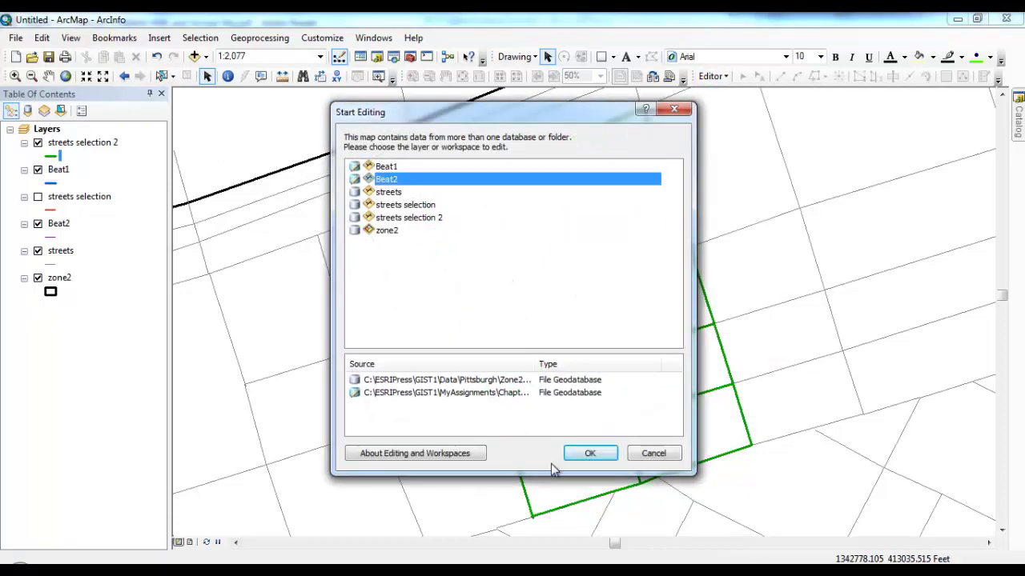
pyautogui.click(592, 454)
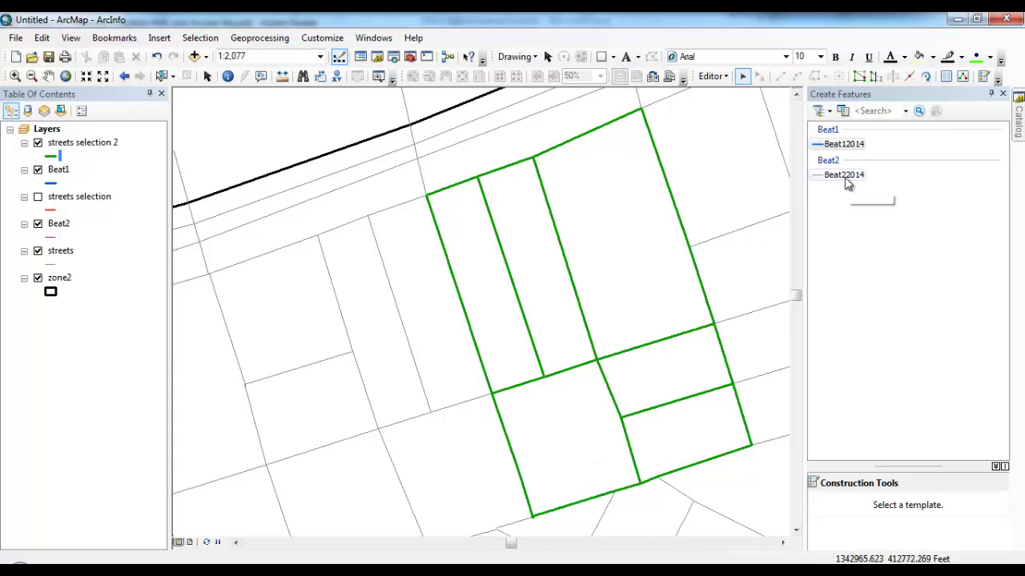
# Step: Using the Beat22014 template and Line tool, trace the outer boundary of the green streets selection 2 blocks, snapping to the street endpoints
pyautogui.click(844, 181)
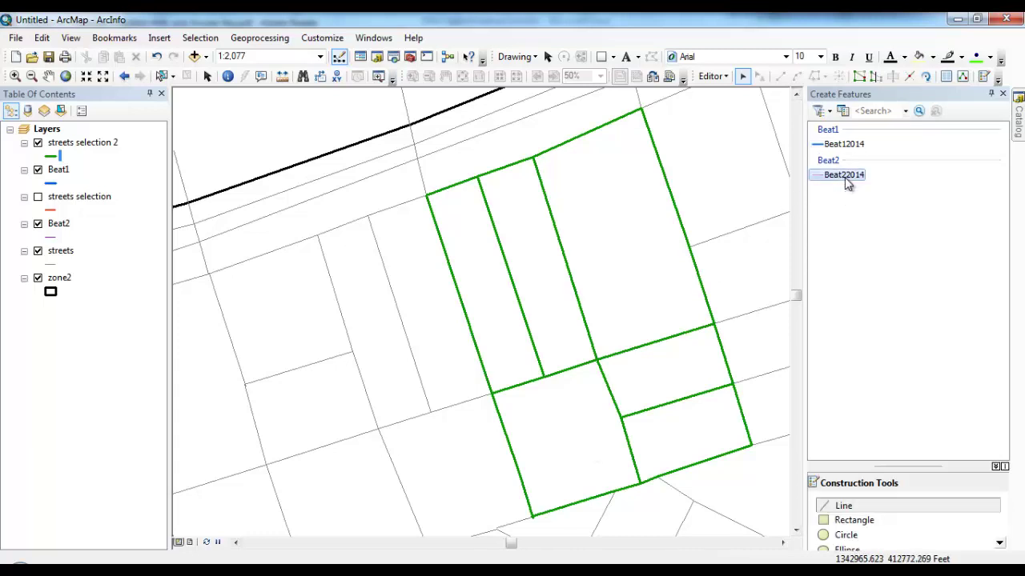
pyautogui.click(856, 507)
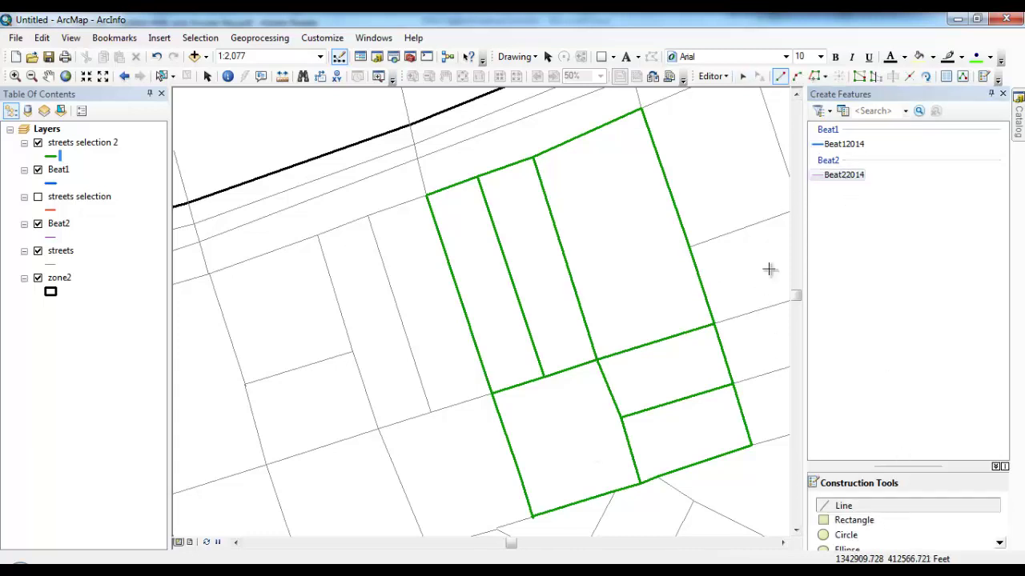
pyautogui.click(427, 196)
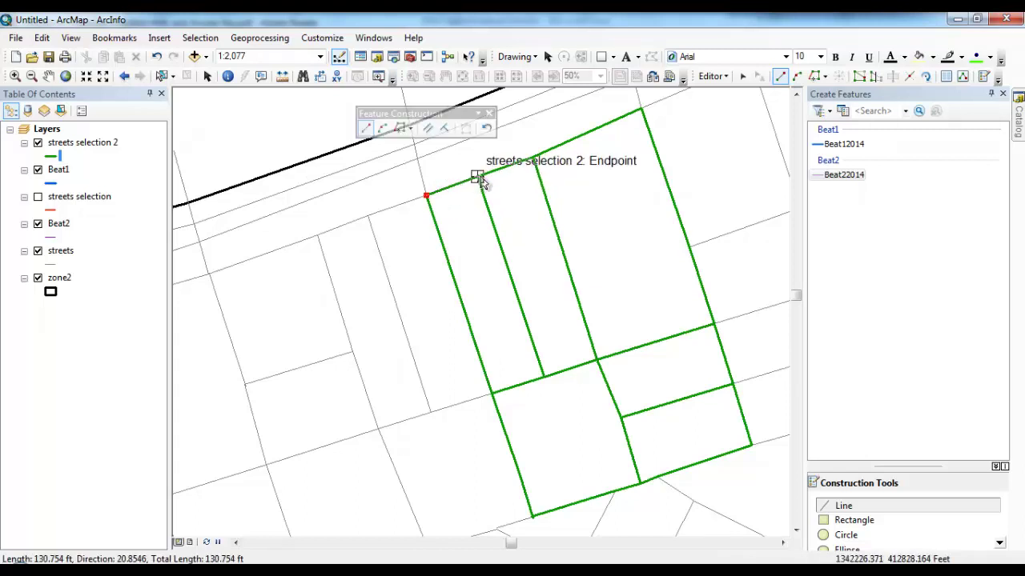
pyautogui.click(478, 177)
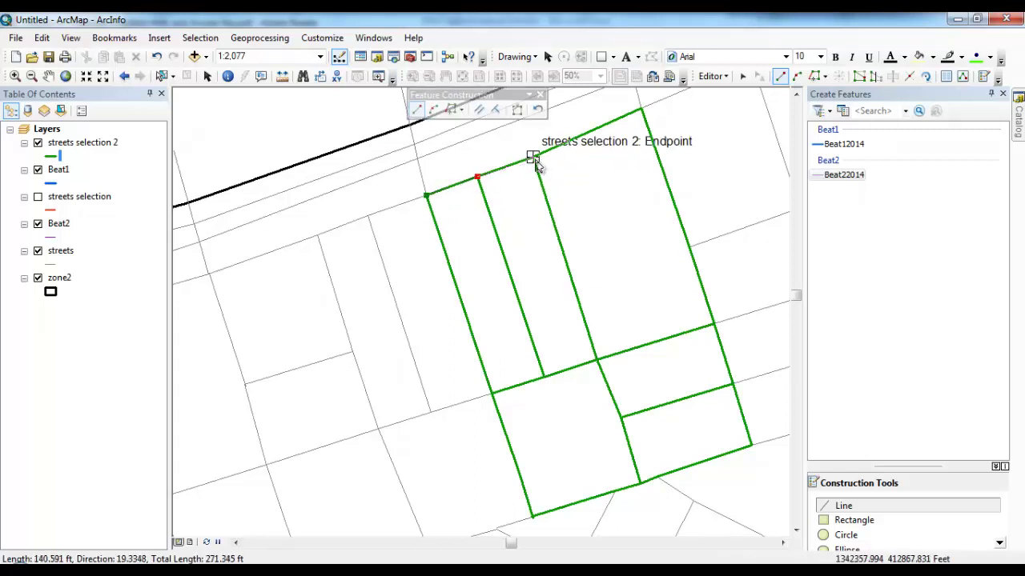
pyautogui.click(533, 158)
pyautogui.click(641, 109)
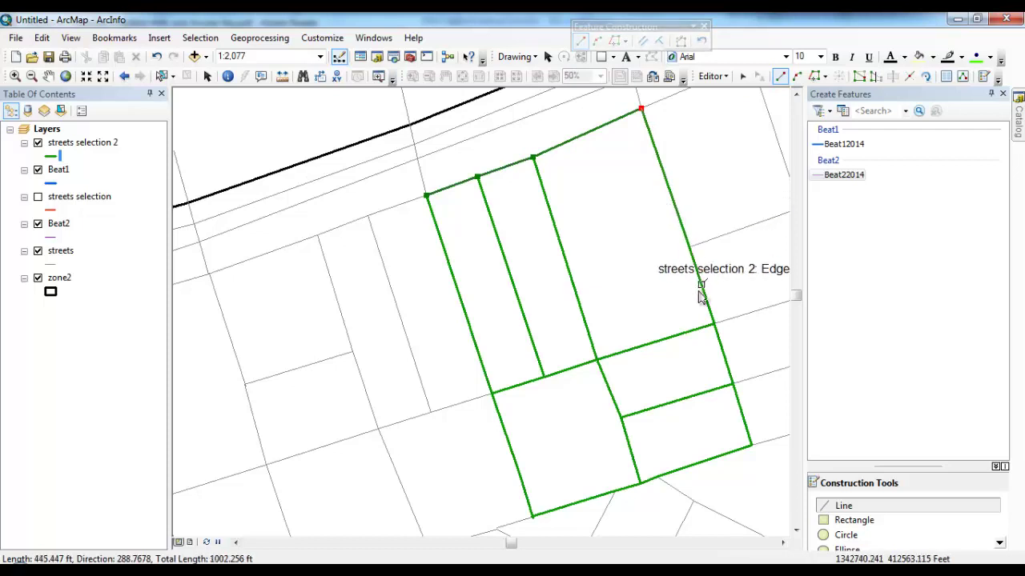
pyautogui.click(713, 321)
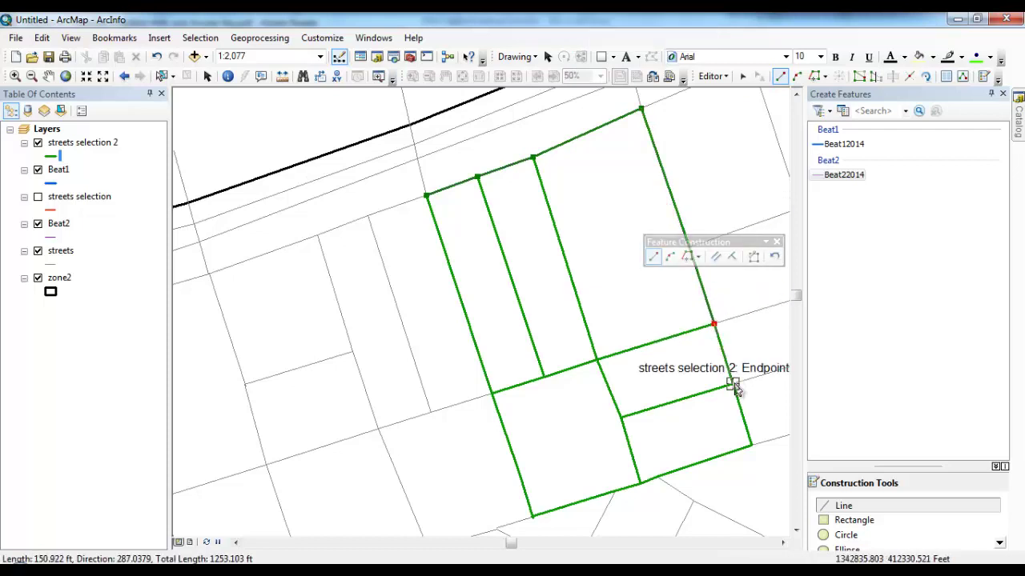
pyautogui.click(732, 385)
pyautogui.click(750, 445)
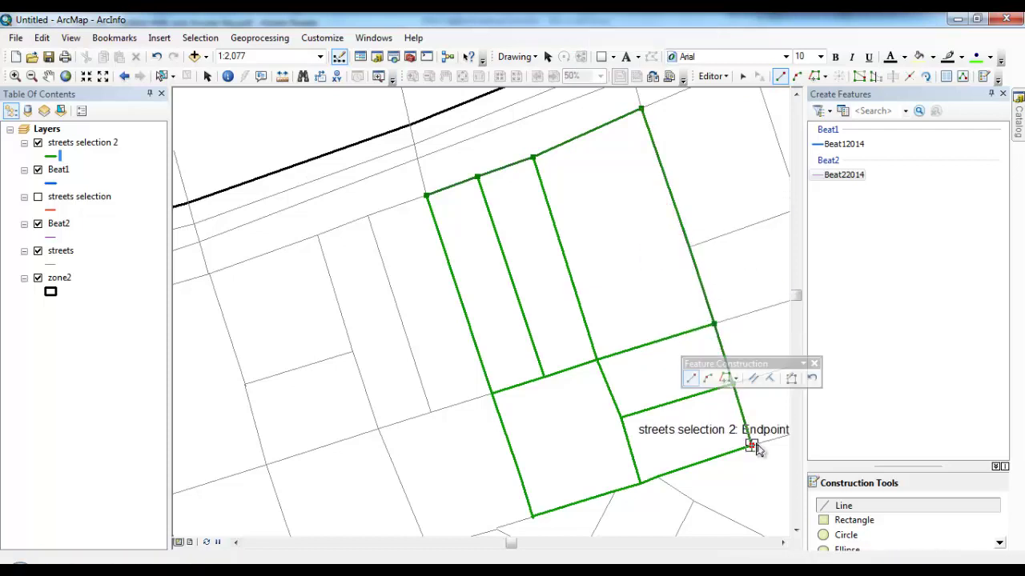
pyautogui.click(640, 484)
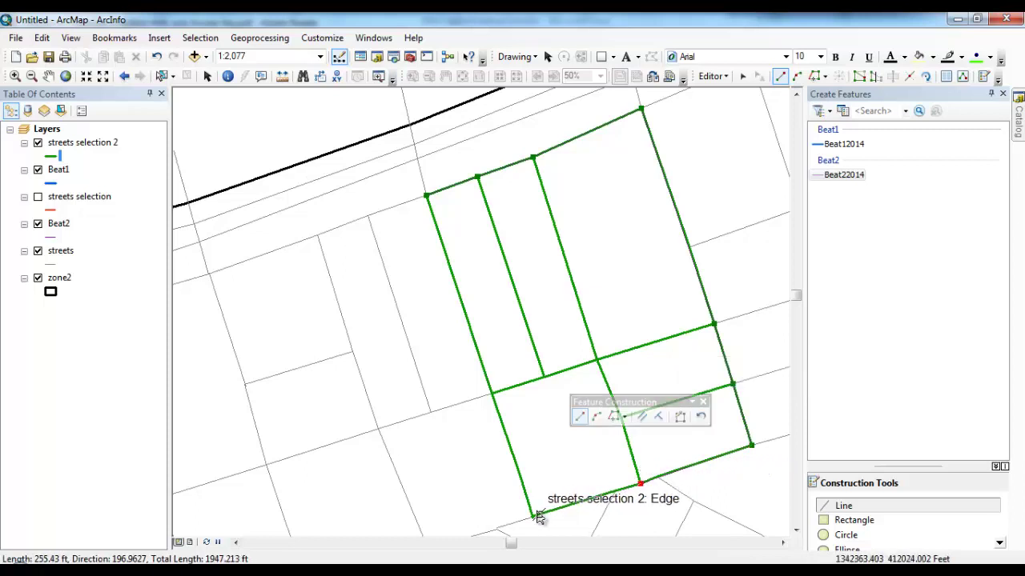
pyautogui.click(531, 516)
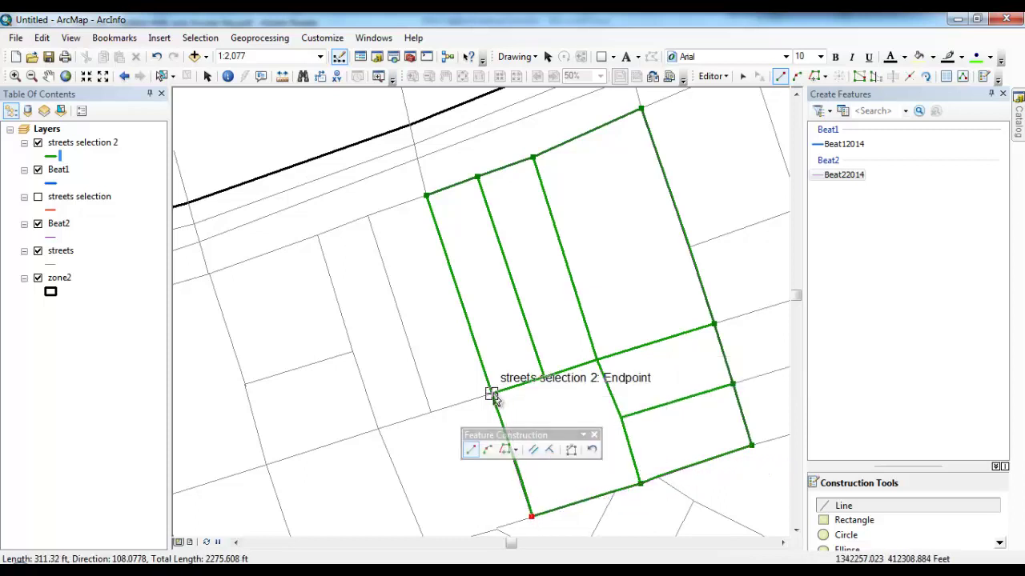
pyautogui.click(492, 393)
pyautogui.doubleClick(422, 195)
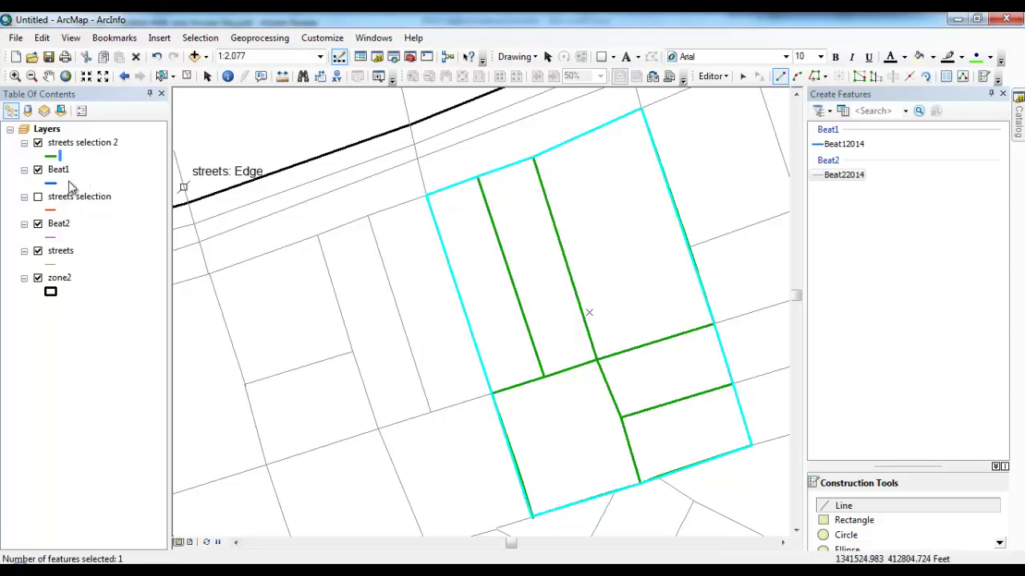
# Step: Change the Beat2 line symbol color to red and increase its width
pyautogui.click(56, 240)
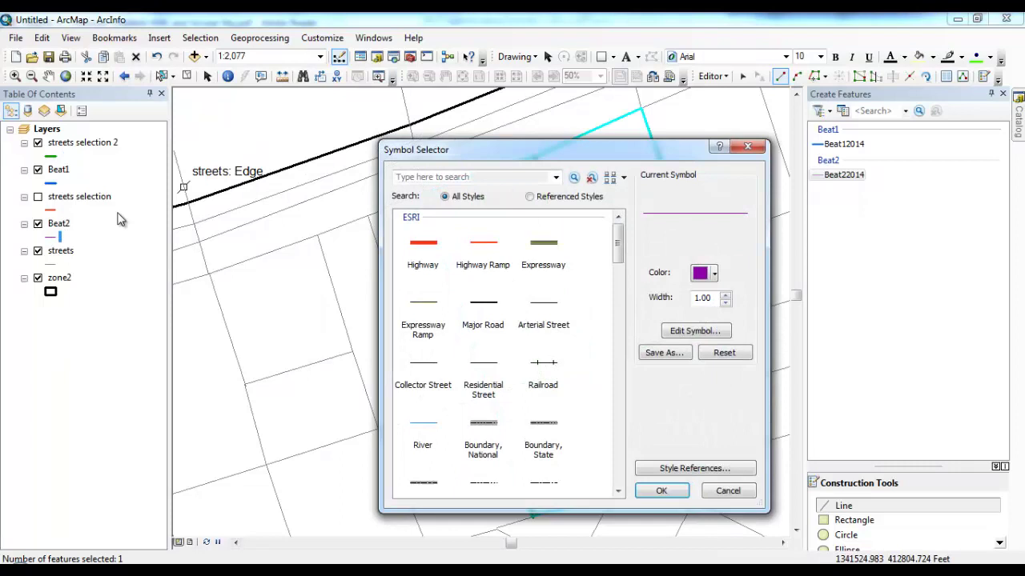
pyautogui.click(715, 275)
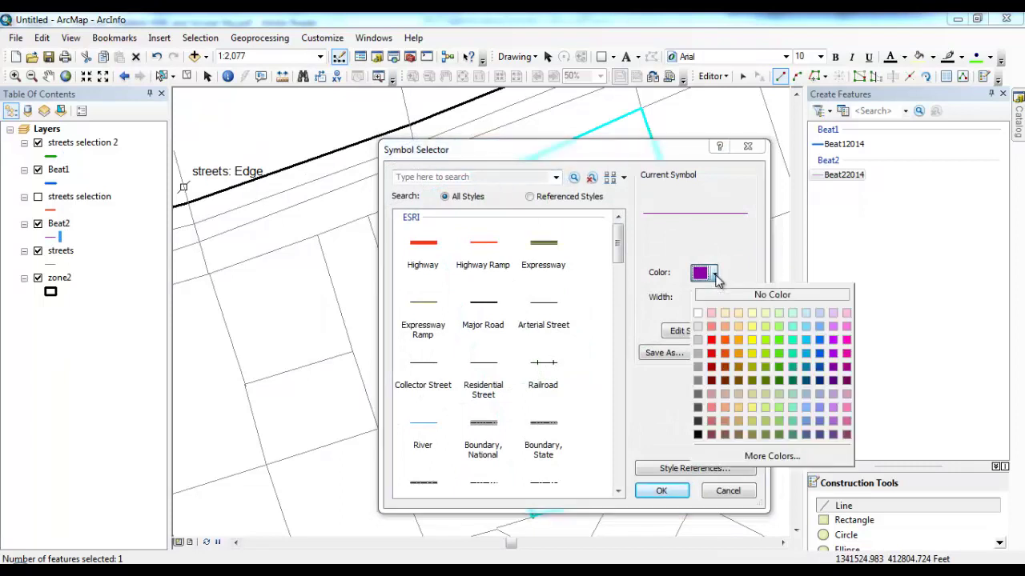
pyautogui.click(713, 344)
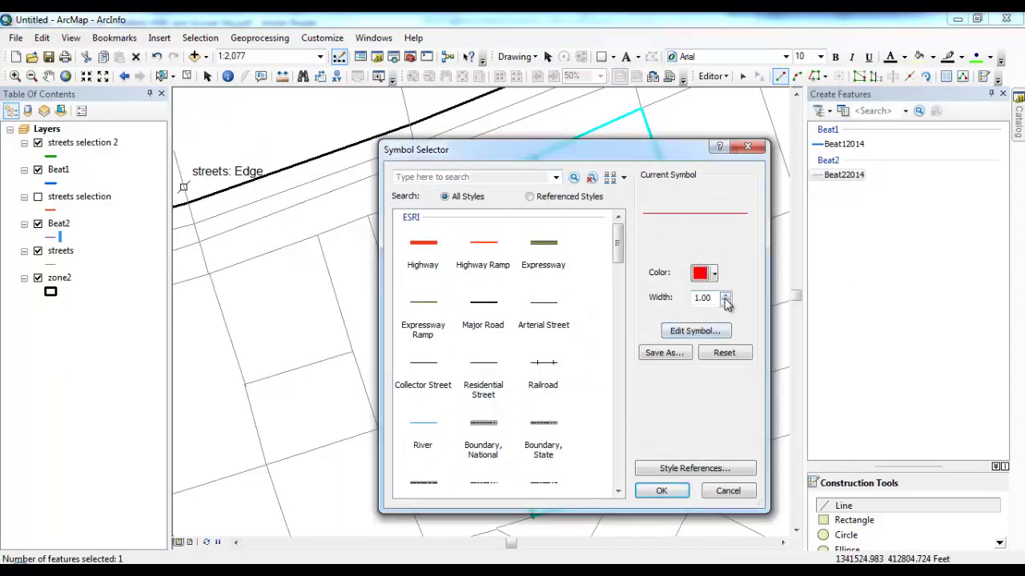
pyautogui.click(724, 294)
pyautogui.click(661, 491)
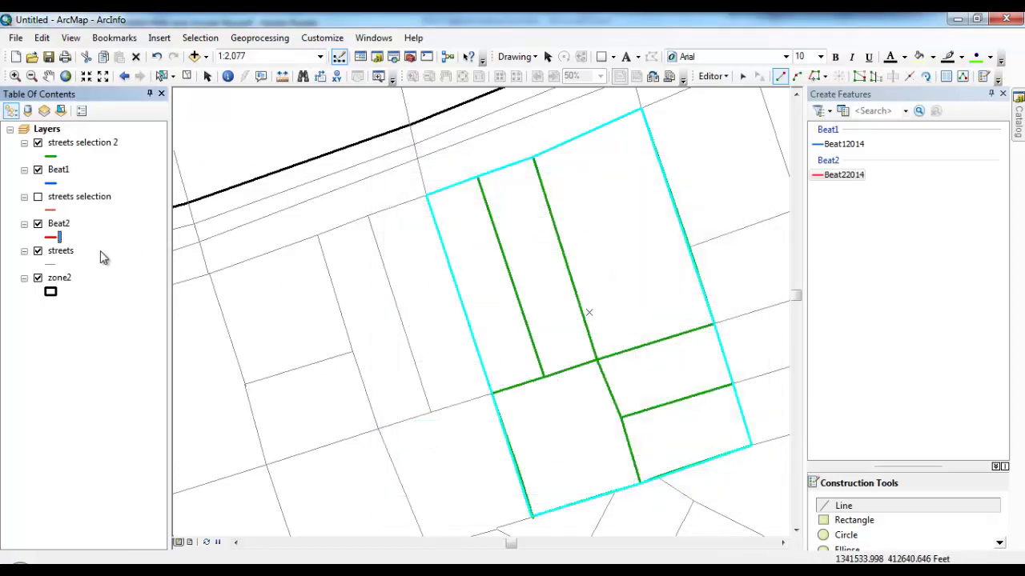
# Step: Move the Beat2 layer above streets selection 2 in the layer order and clear the selected features
pyautogui.click(63, 226)
pyautogui.moveTo(68, 158); pyautogui.dragTo(69, 135)
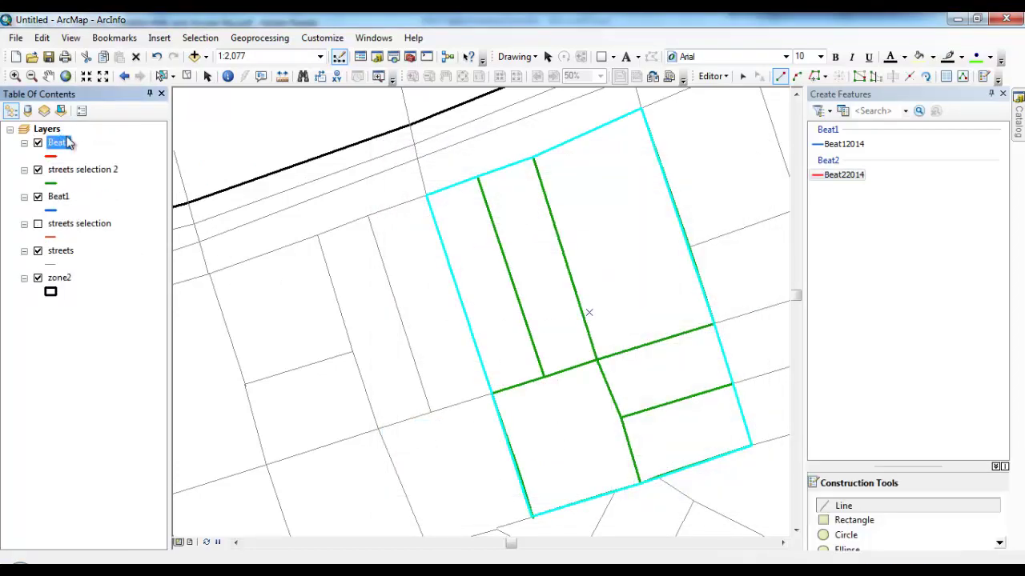
pyautogui.click(186, 76)
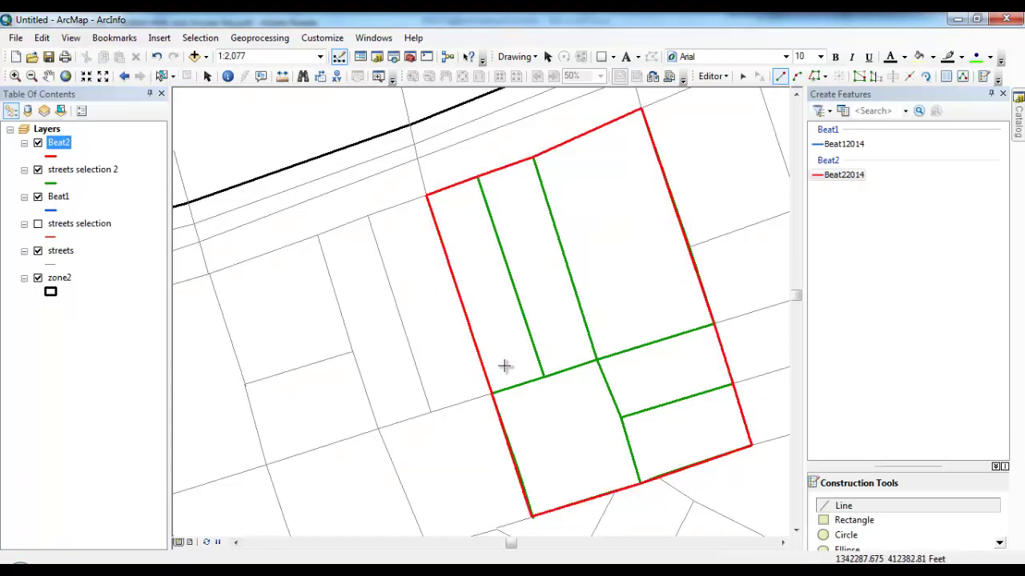
# Step: Trace the two long interior streets in the upper blocks as Beat2 lines, including the cross-street segments at their lower ends
pyautogui.click(492, 393)
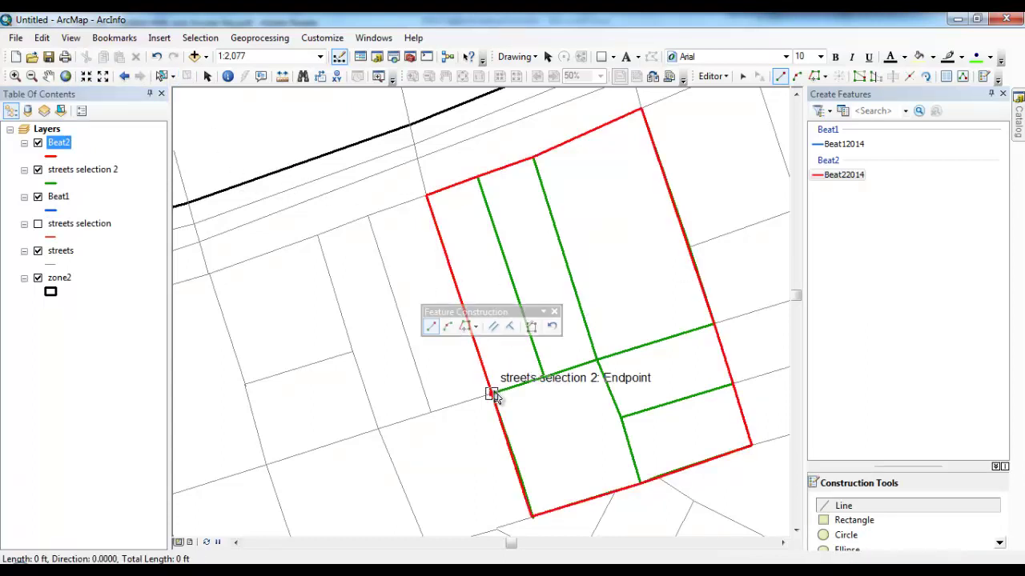
pyautogui.click(543, 378)
pyautogui.doubleClick(479, 177)
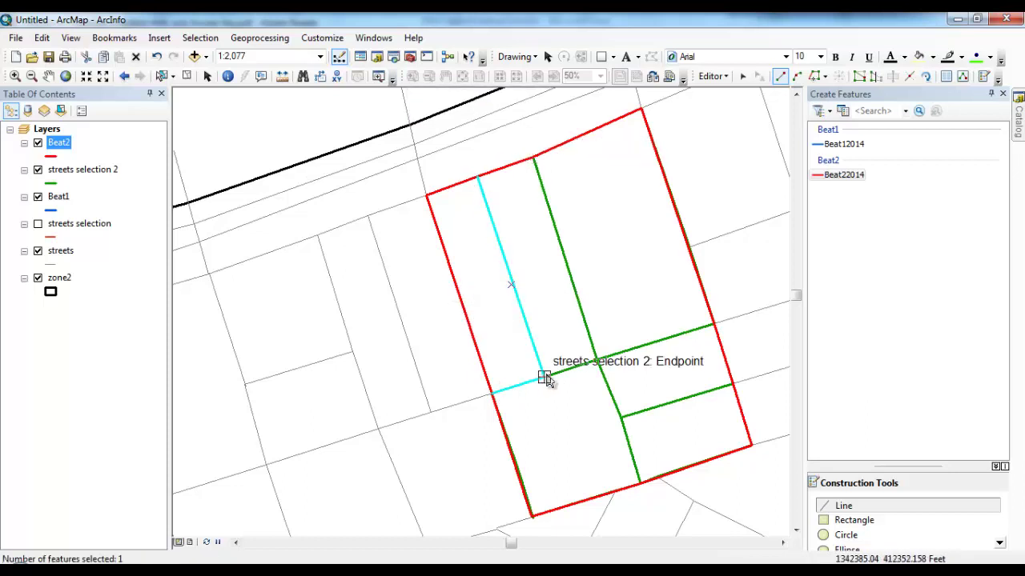
pyautogui.click(544, 378)
pyautogui.click(597, 360)
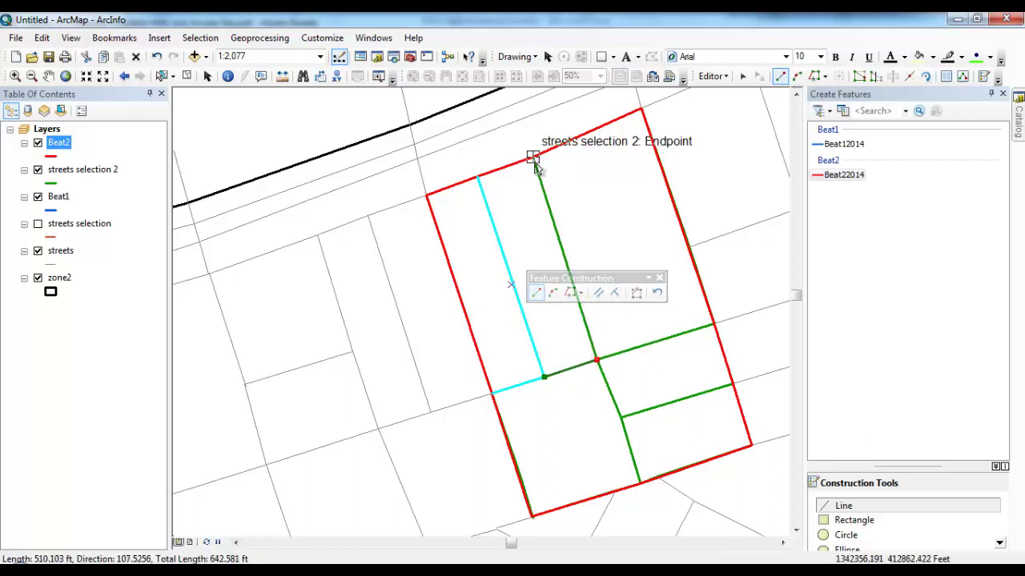
pyautogui.doubleClick(534, 159)
# Step: Trace the remaining interior Beat2 streets: from the eastern boundary along the cross street down to the southern boundary, plus the short southeast cross street
pyautogui.click(714, 324)
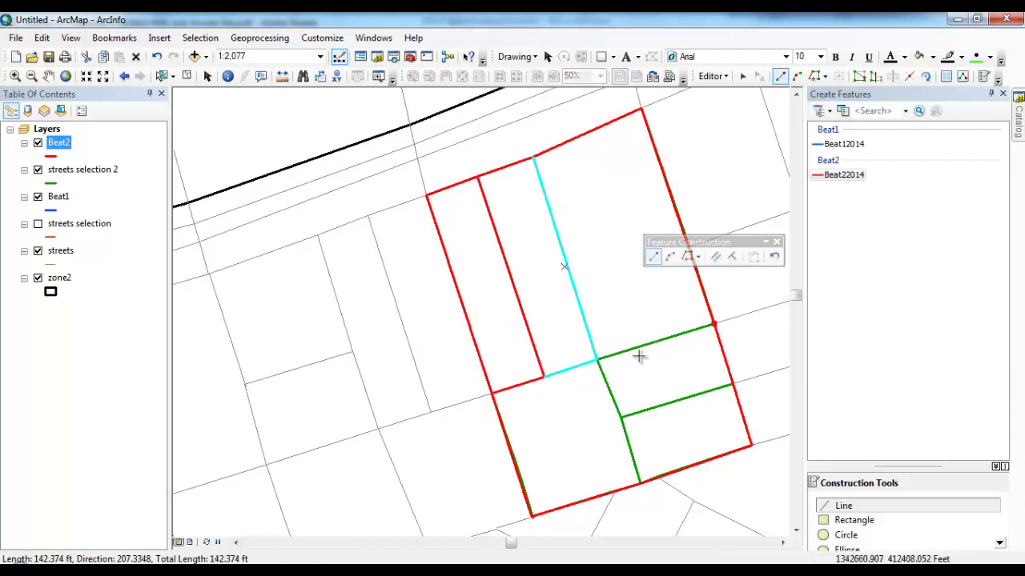
pyautogui.click(597, 360)
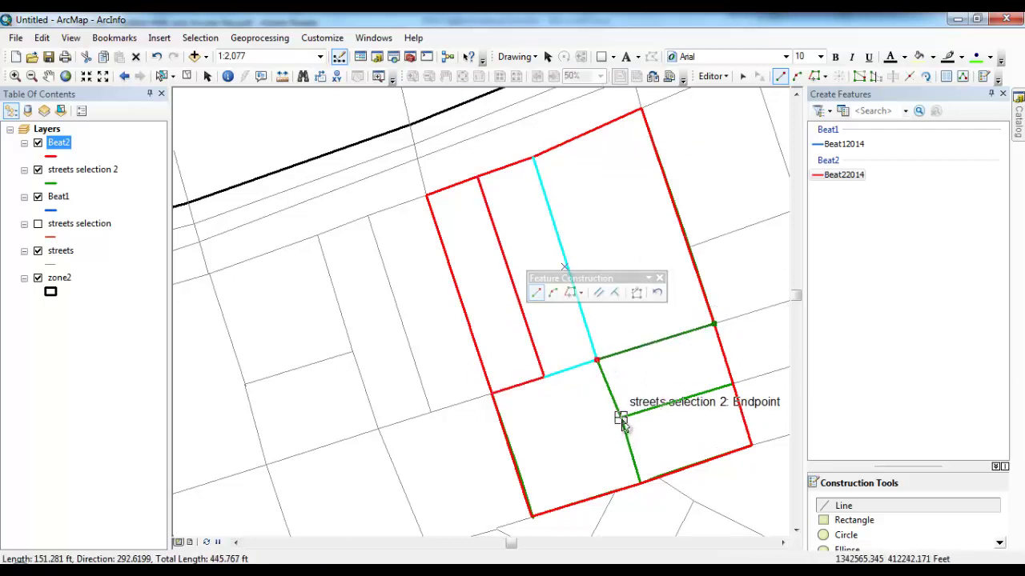
pyautogui.click(621, 418)
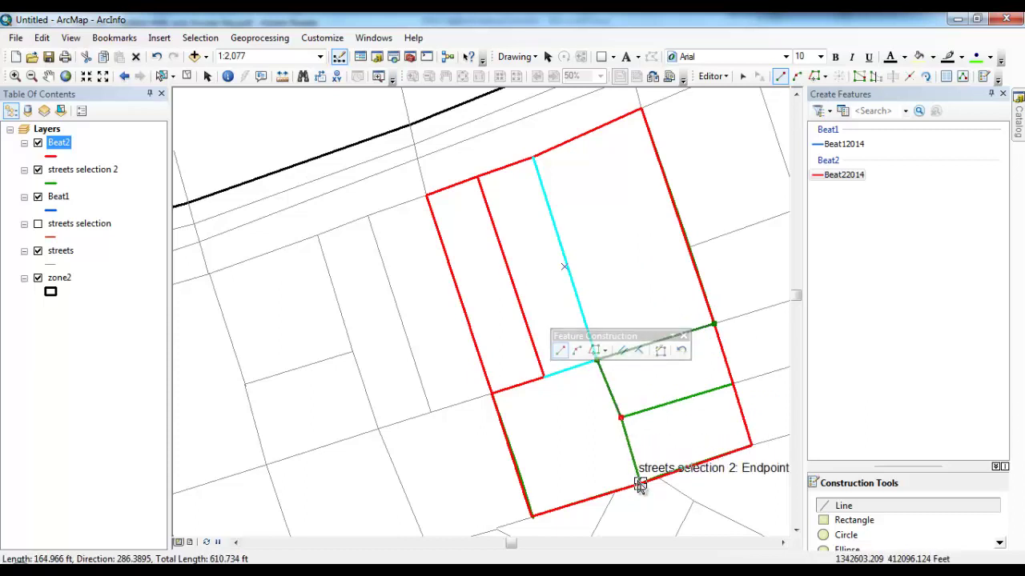
pyautogui.doubleClick(640, 485)
pyautogui.click(621, 417)
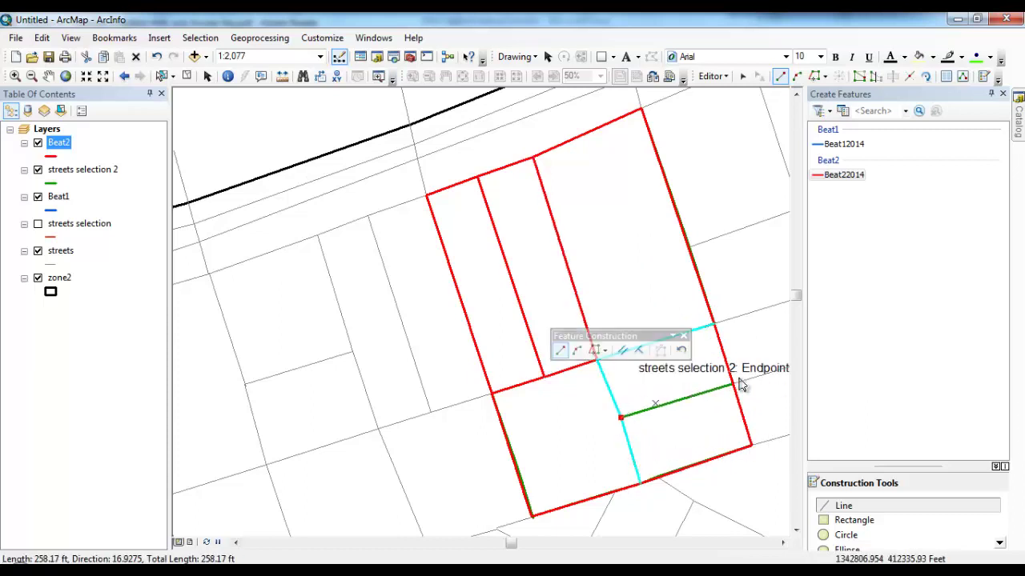
pyautogui.doubleClick(733, 385)
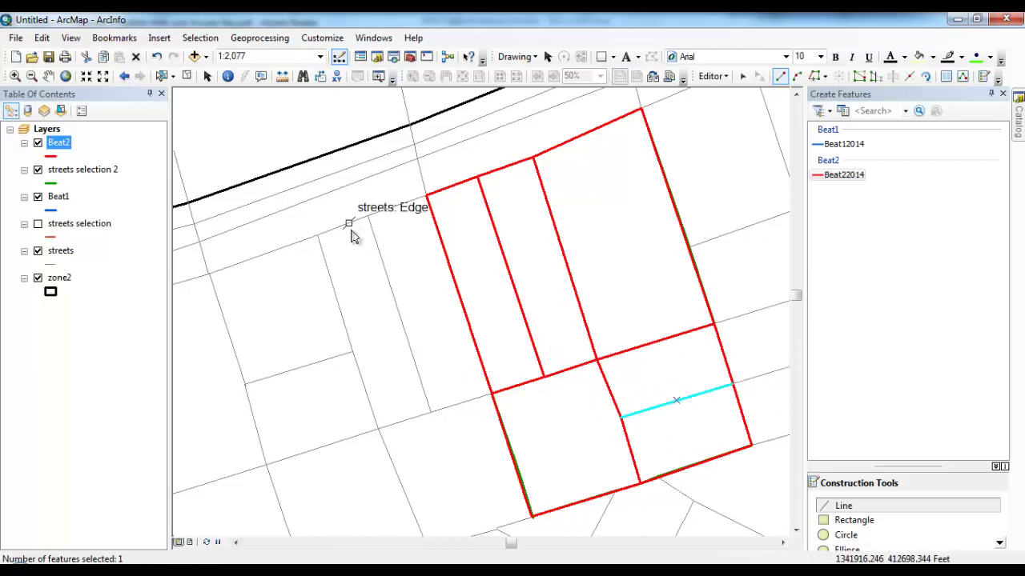
# Step: Clear the selected features, save the Beat2 edits and stop the edit session
pyautogui.click(186, 76)
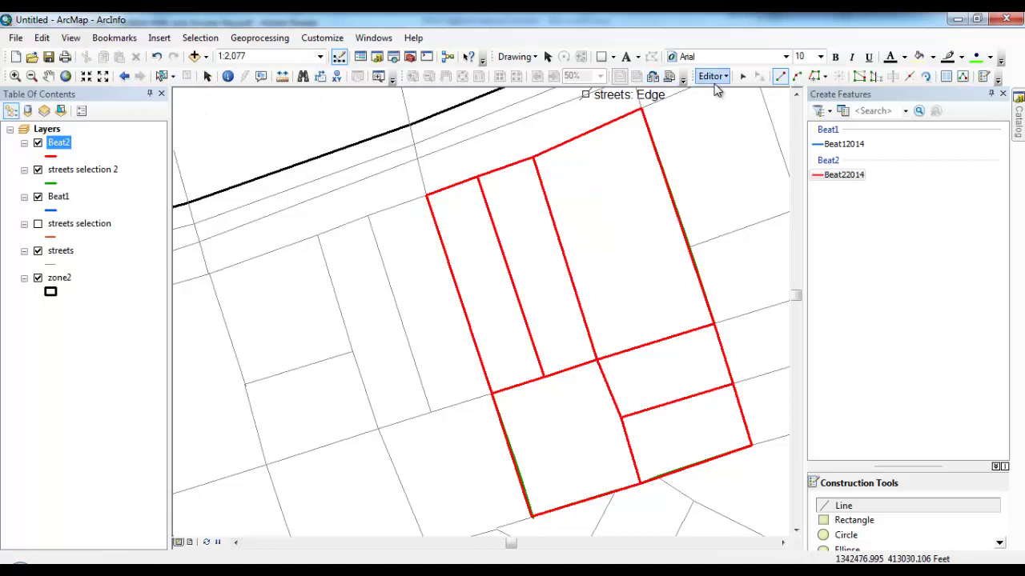
pyautogui.click(715, 77)
pyautogui.click(731, 128)
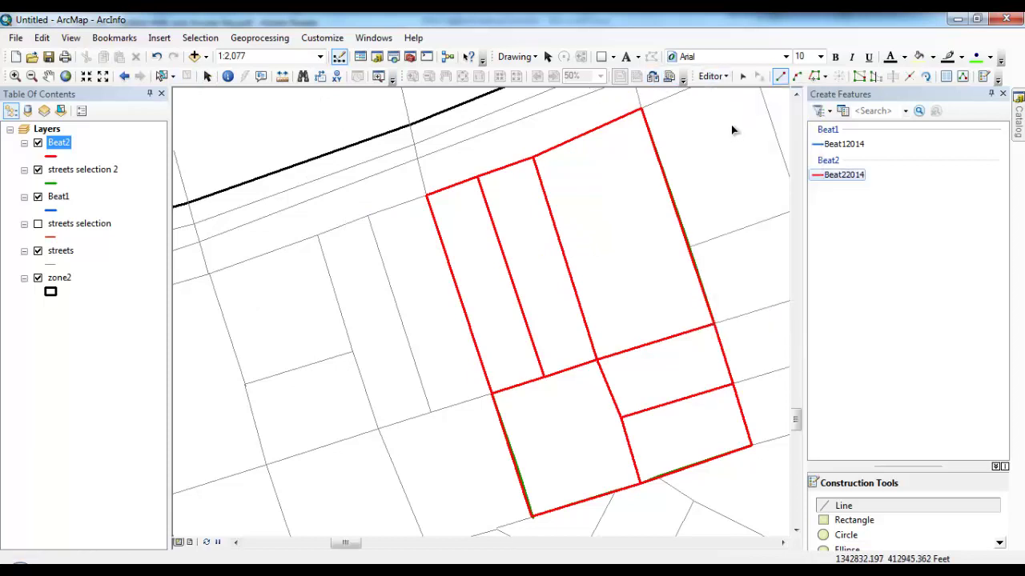
pyautogui.click(713, 76)
pyautogui.click(730, 110)
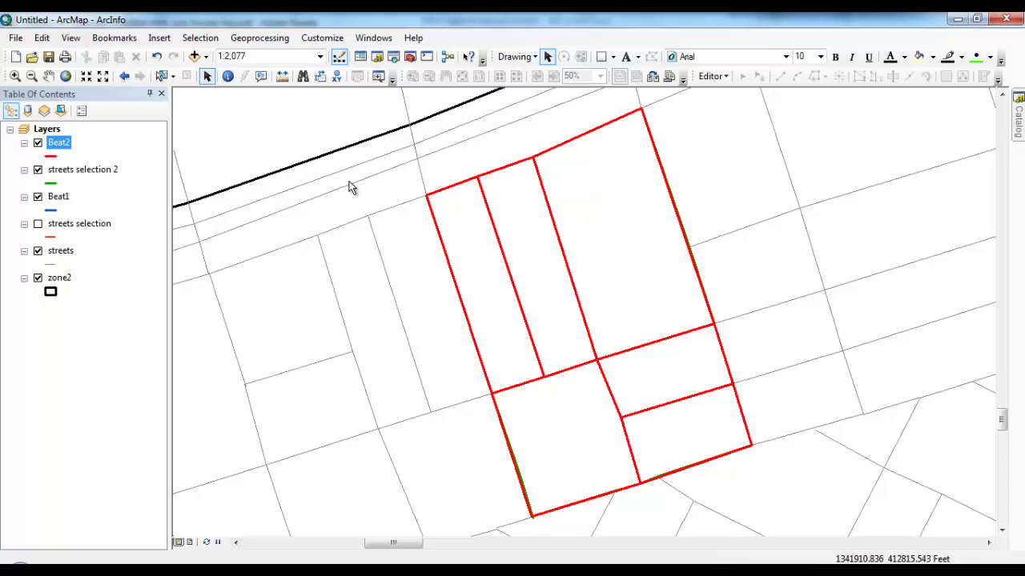
# Step: Zoom the map to the extent of the streets layer
pyautogui.click(67, 78)
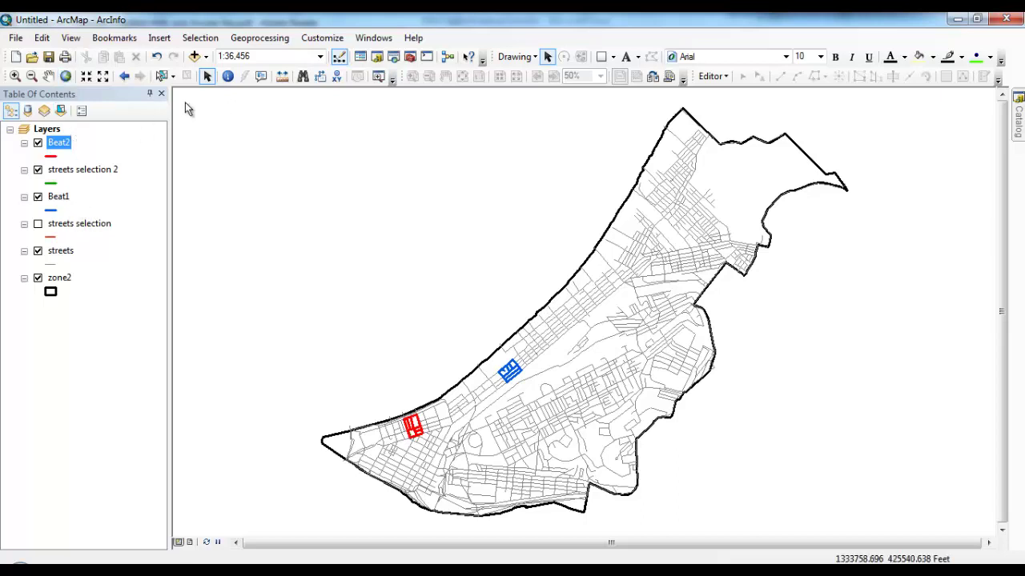
pyautogui.click(103, 77)
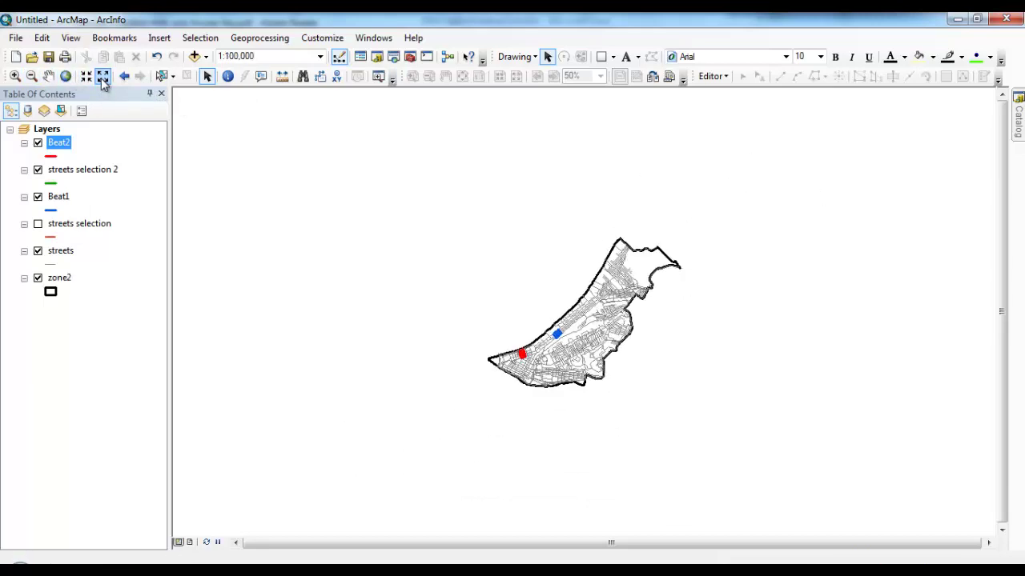
pyautogui.click(103, 77)
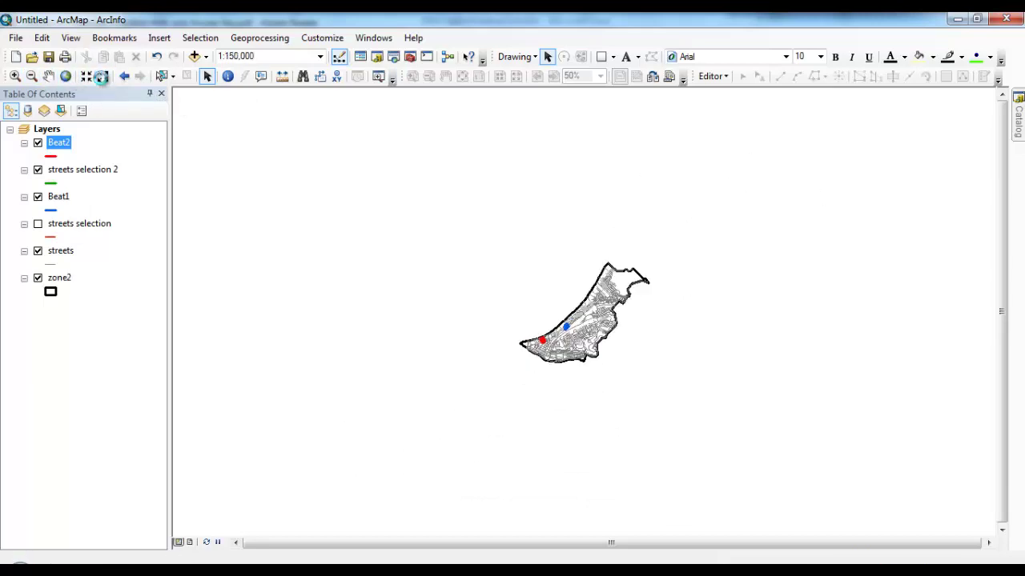
pyautogui.rightClick(64, 253)
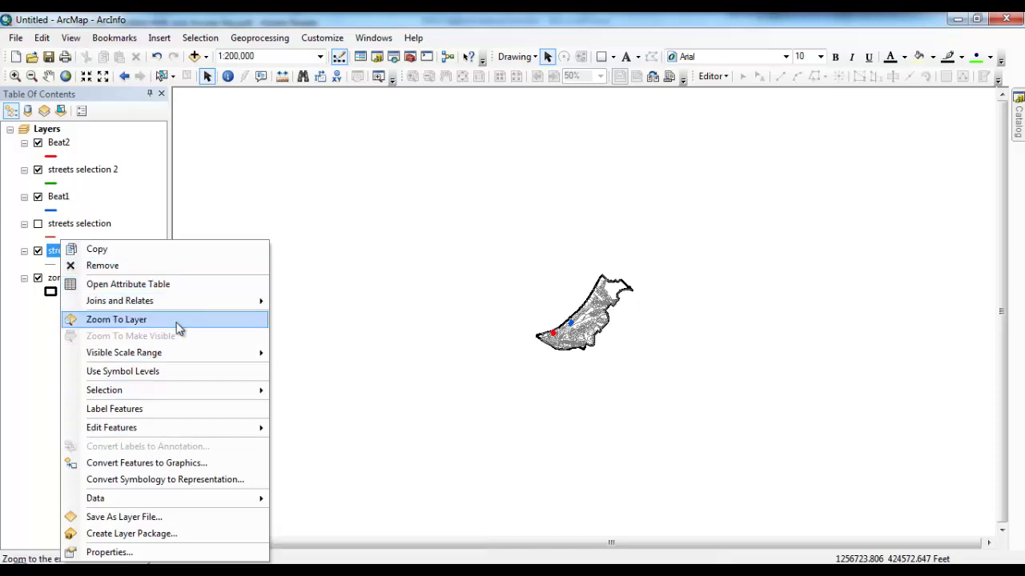
pyautogui.click(116, 319)
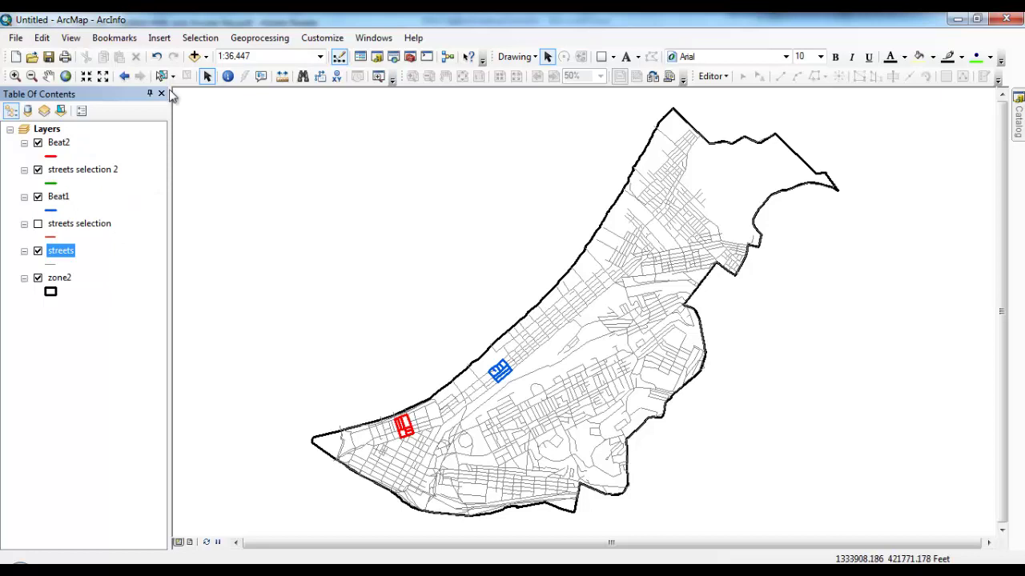
# Step: Insert two new data frames into the map document
pyautogui.click(163, 40)
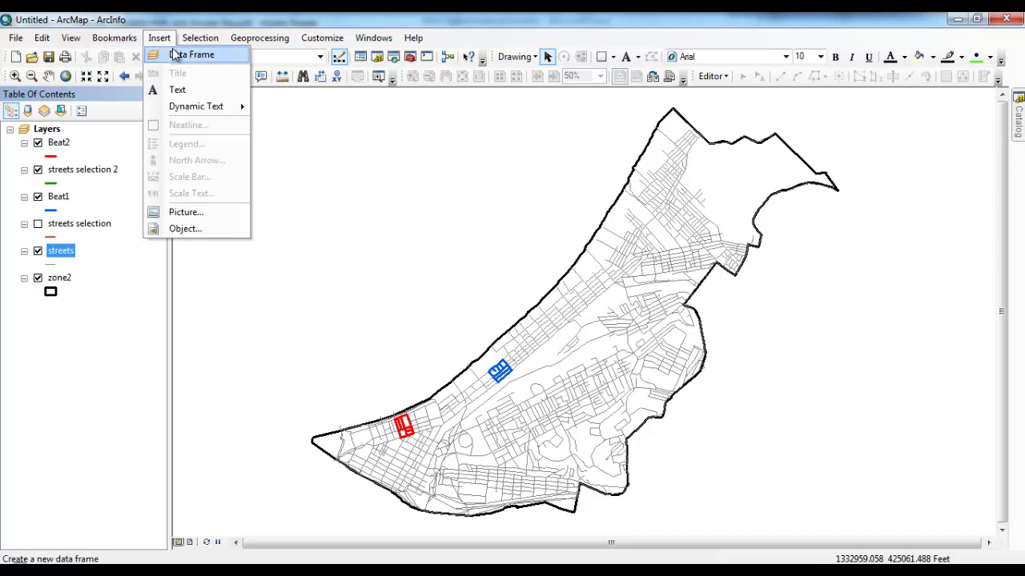
pyautogui.click(176, 54)
pyautogui.click(160, 37)
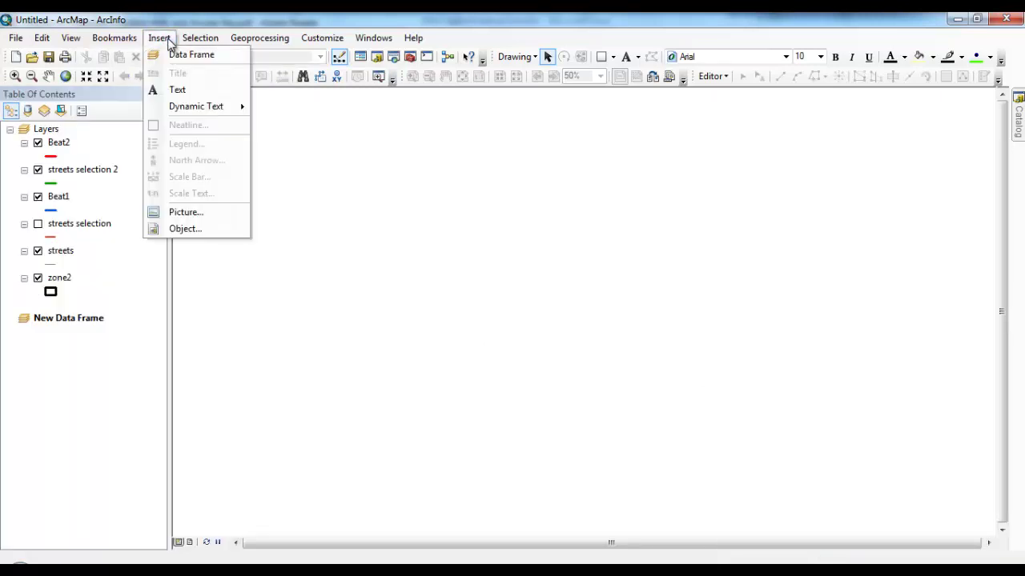
pyautogui.click(177, 54)
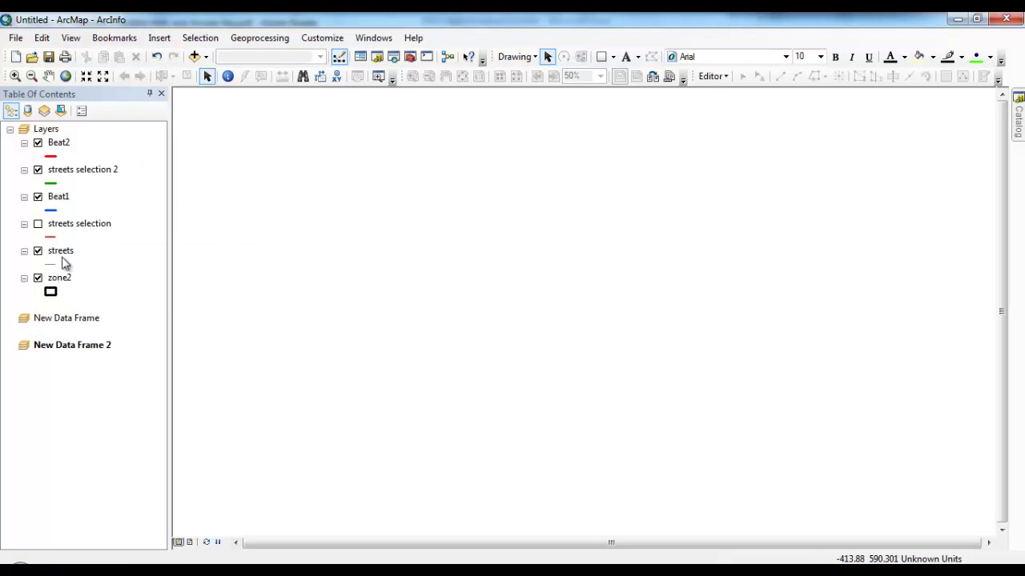
# Step: Copy streets into both new data frames, adding Beat1 above it in New Data Frame and Beat2 above it in New Data Frame 2
pyautogui.moveTo(64, 254); pyautogui.dragTo(69, 328)
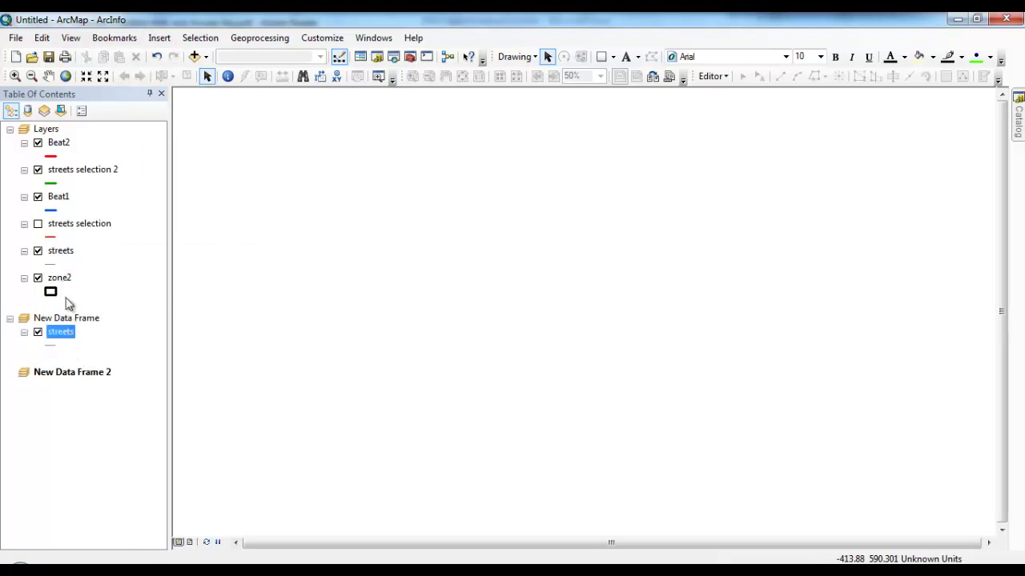
pyautogui.moveTo(64, 258); pyautogui.dragTo(73, 396)
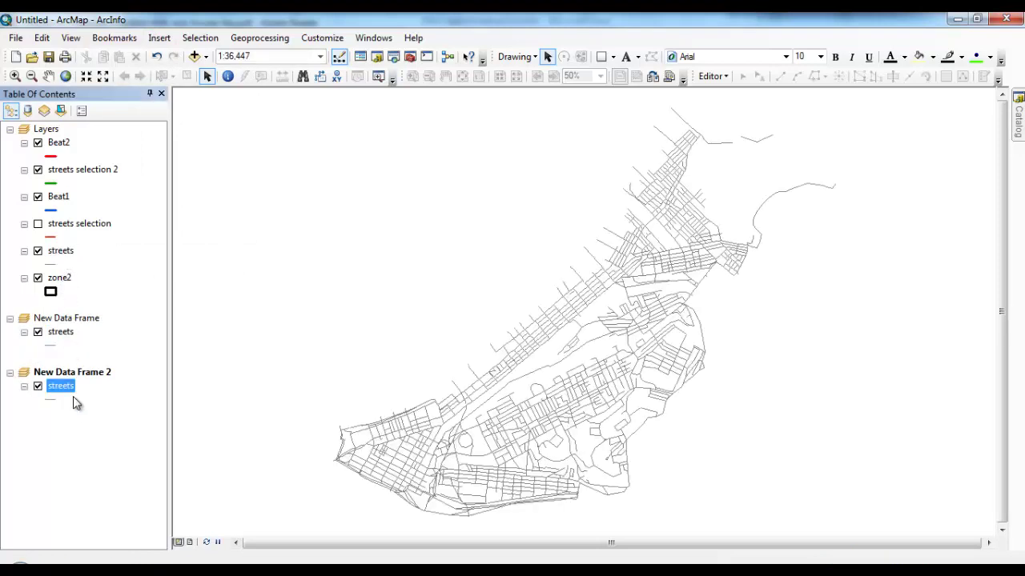
pyautogui.moveTo(66, 206); pyautogui.dragTo(75, 339)
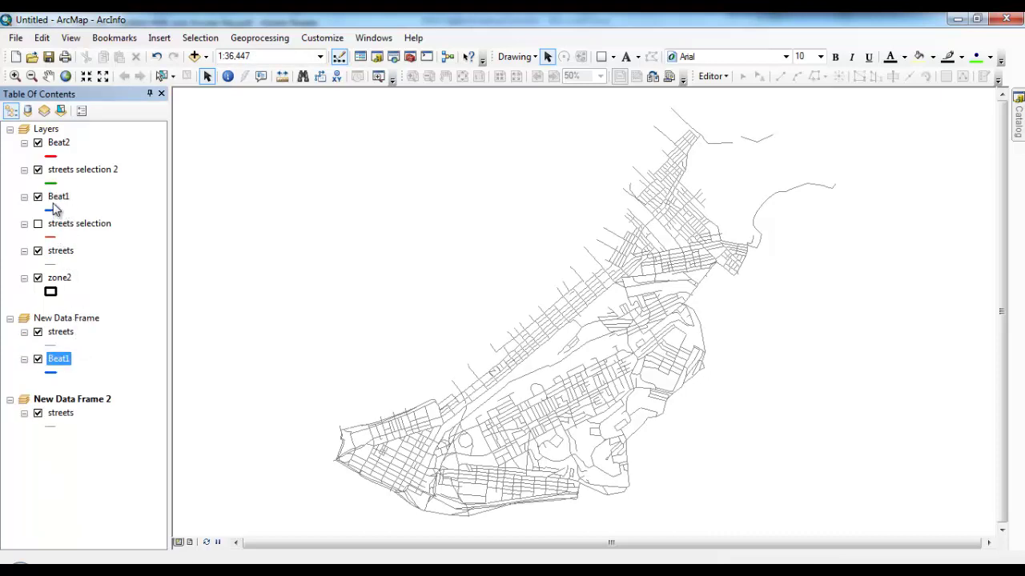
pyautogui.moveTo(58, 153); pyautogui.dragTo(73, 404)
pyautogui.moveTo(64, 362); pyautogui.dragTo(67, 333)
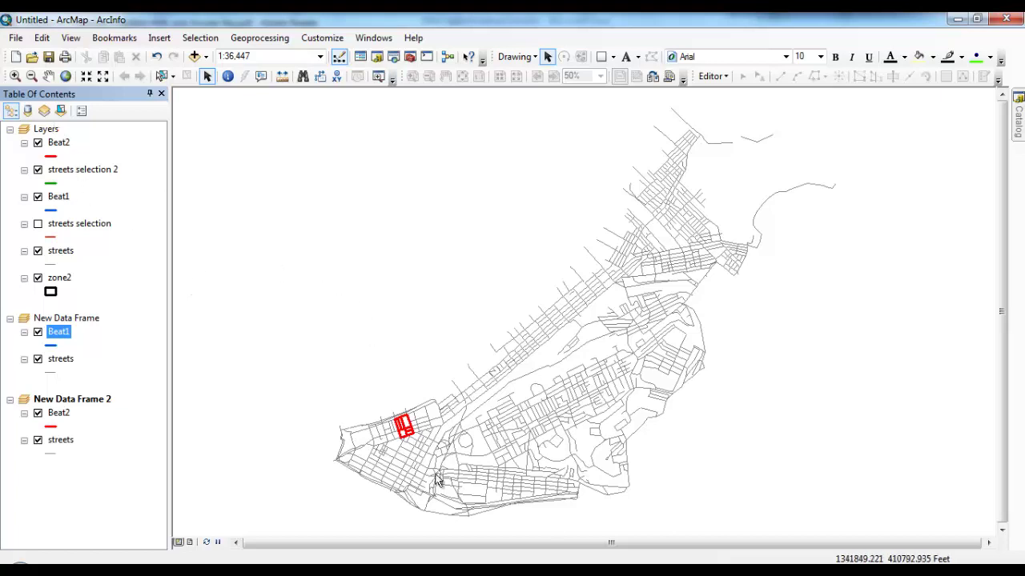
# Step: Activate the Layers data frame and switch the map document to Layout View
pyautogui.rightClick(48, 131)
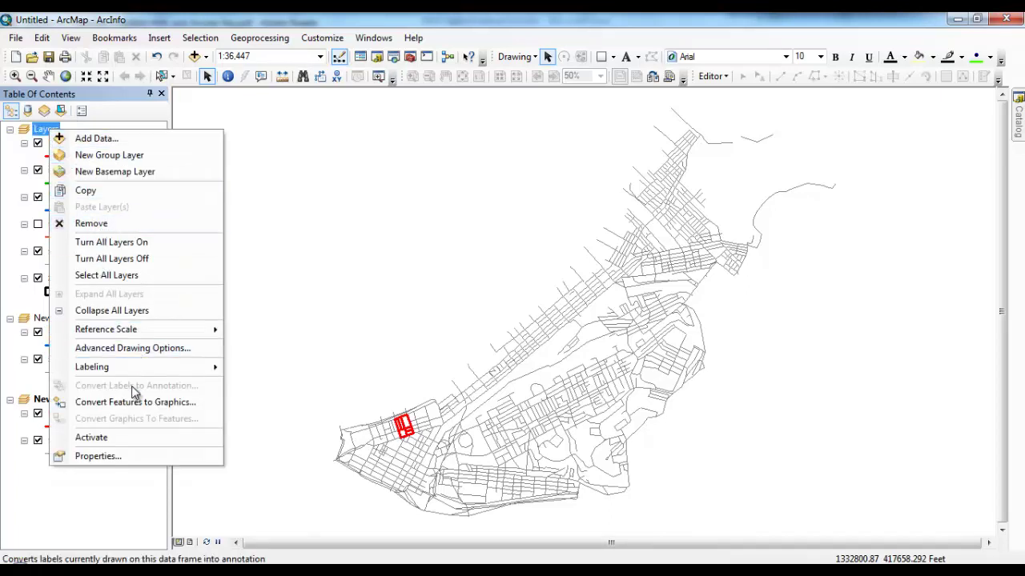
pyautogui.click(118, 444)
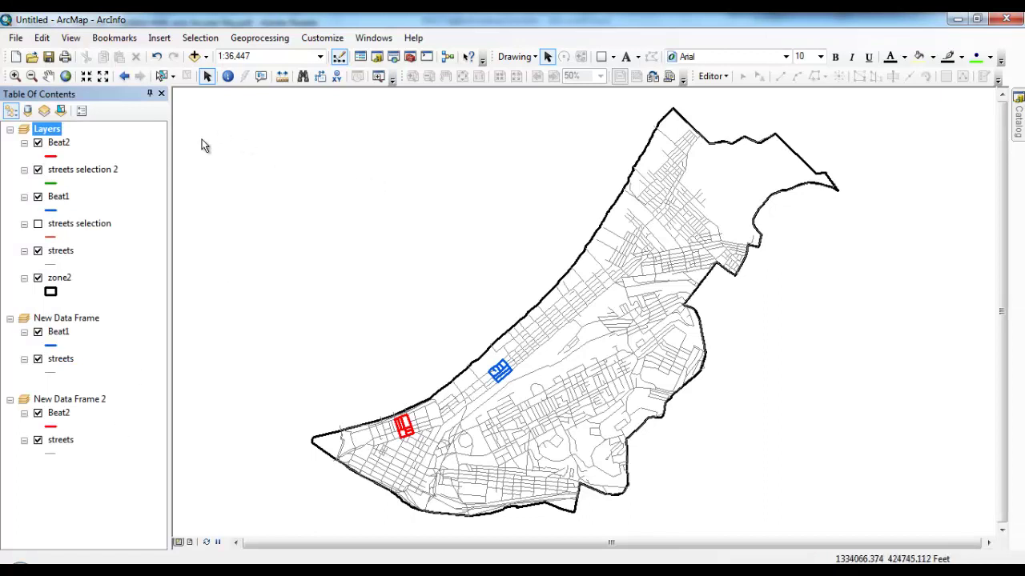
pyautogui.click(70, 37)
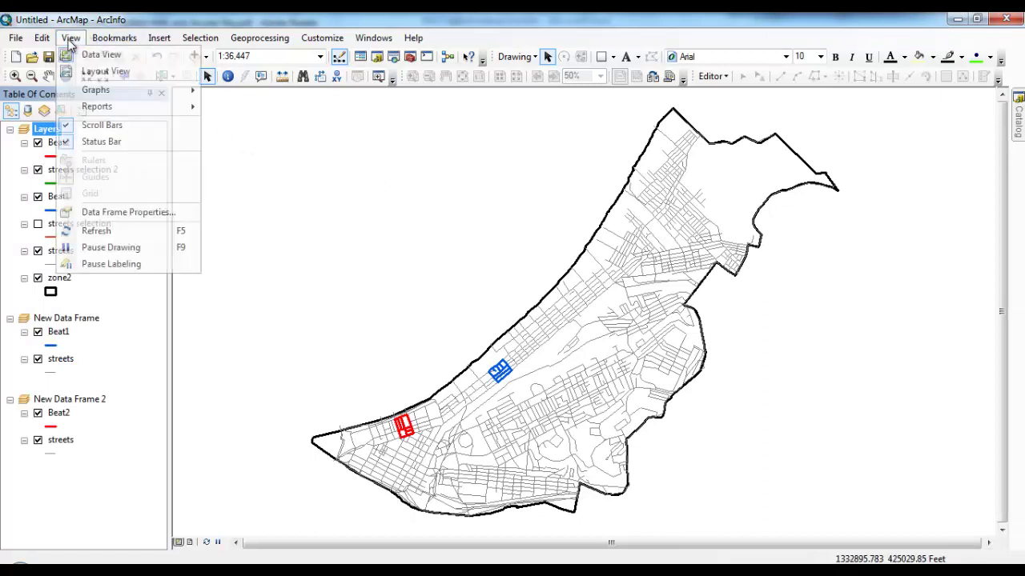
pyautogui.click(100, 72)
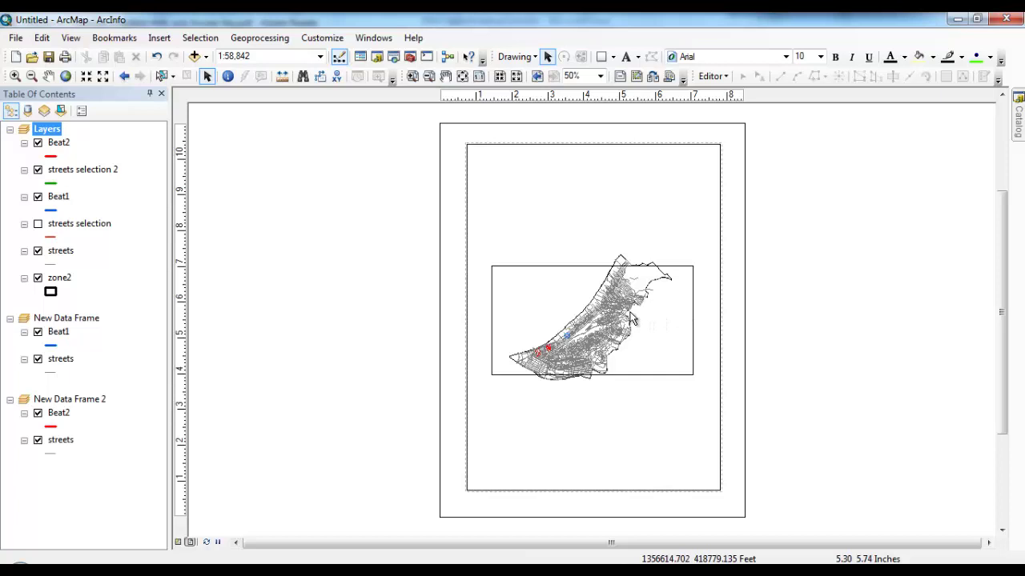
# Step: Set both the printer paper and the Letter-size map page to landscape orientation in the page and print setup
pyautogui.rightClick(455, 158)
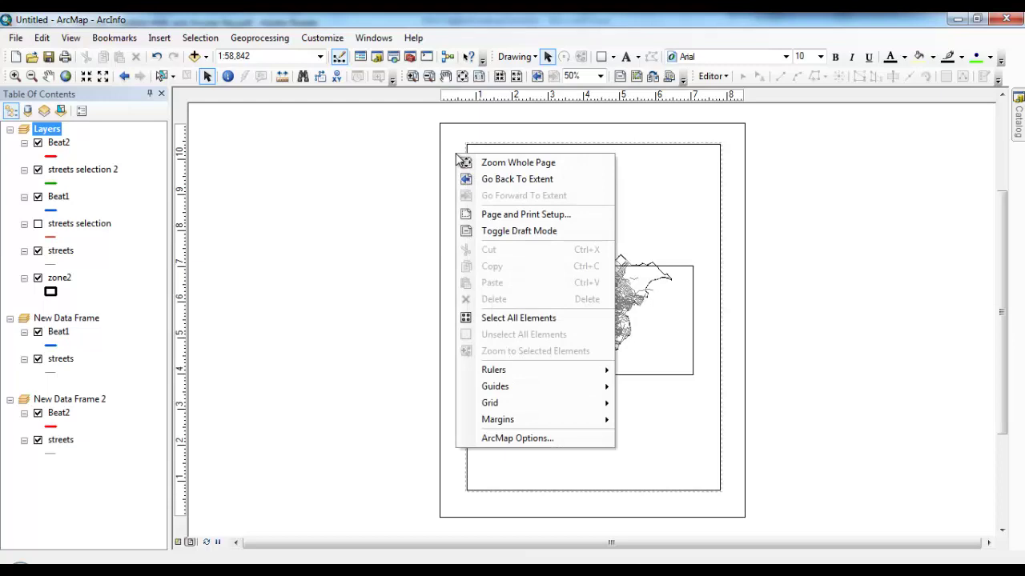
pyautogui.click(517, 216)
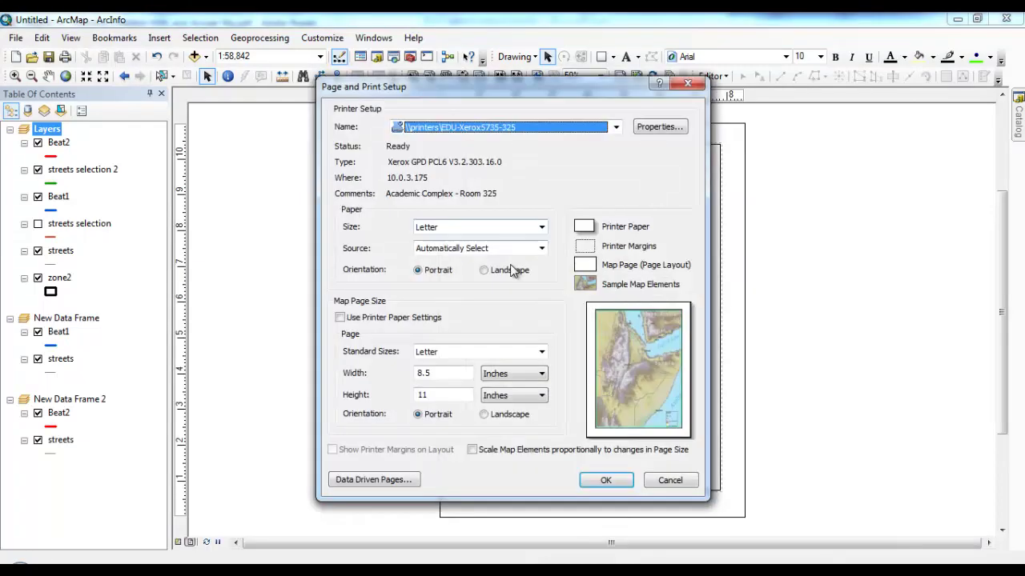
pyautogui.click(485, 270)
pyautogui.click(615, 480)
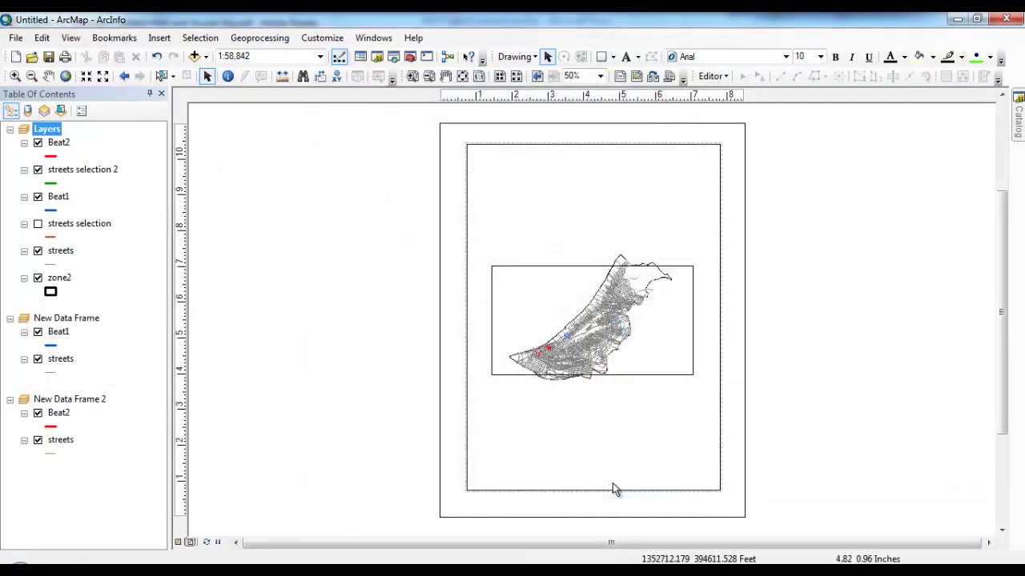
pyautogui.rightClick(454, 201)
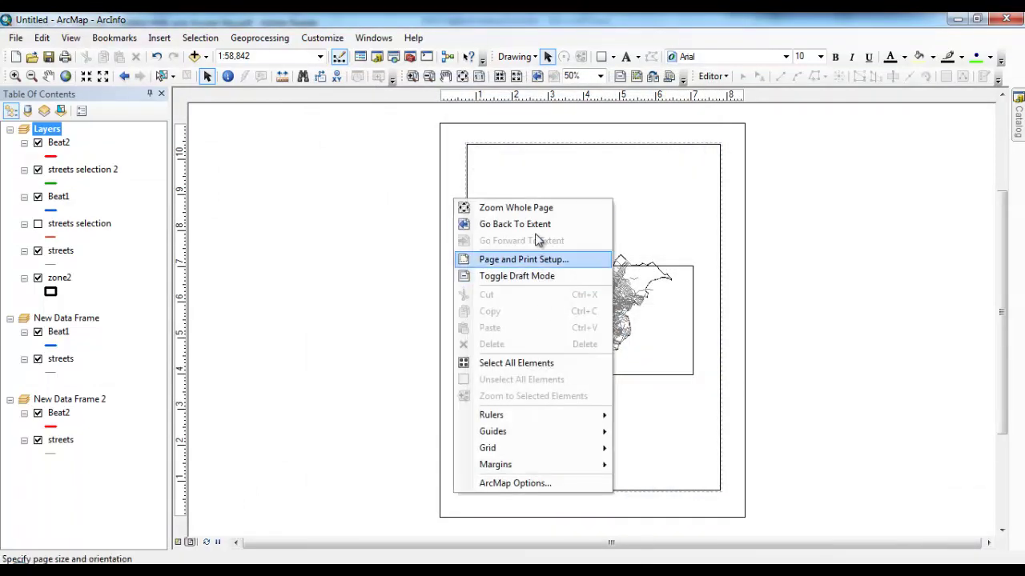
pyautogui.click(538, 260)
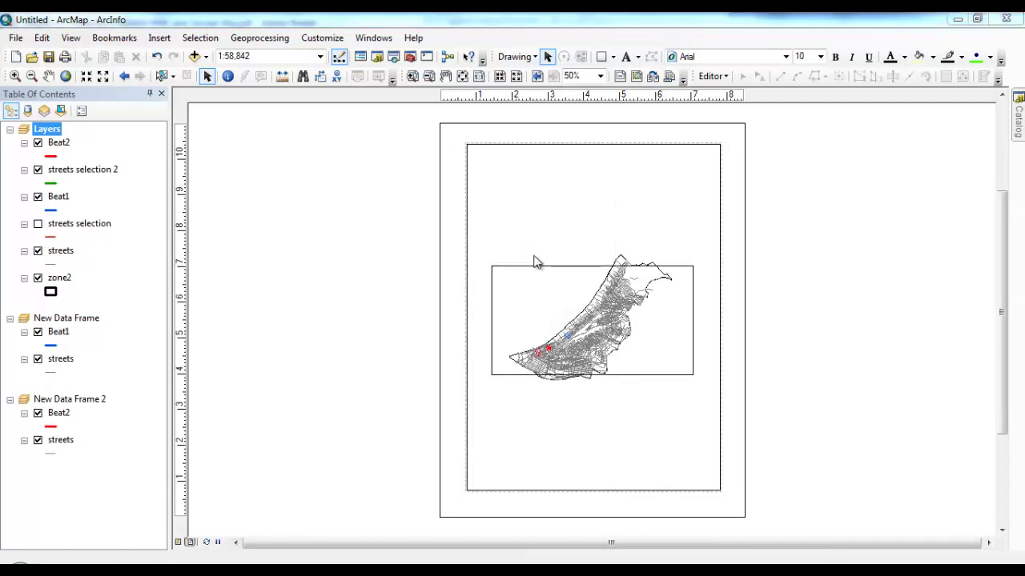
pyautogui.click(483, 417)
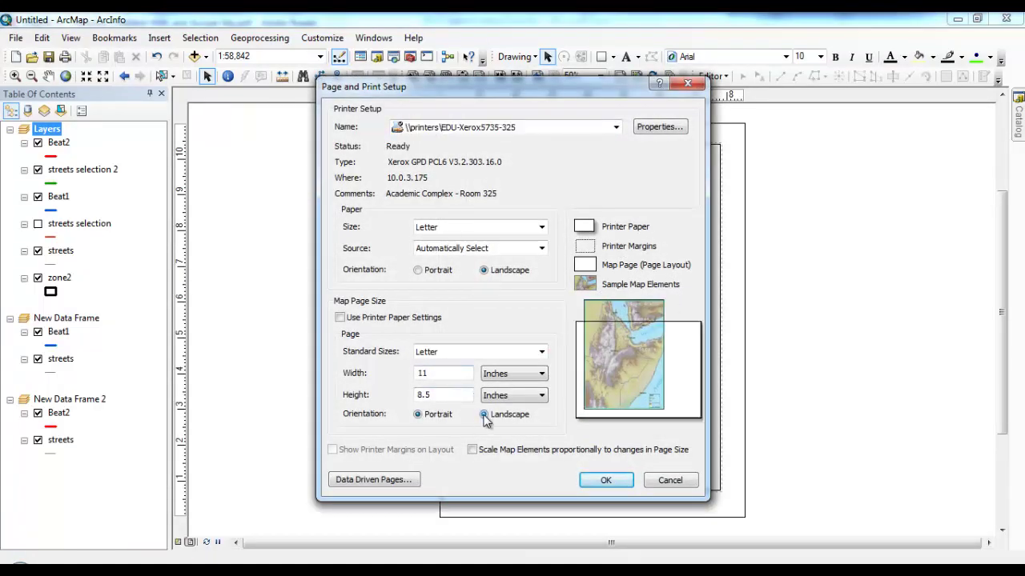
pyautogui.click(606, 480)
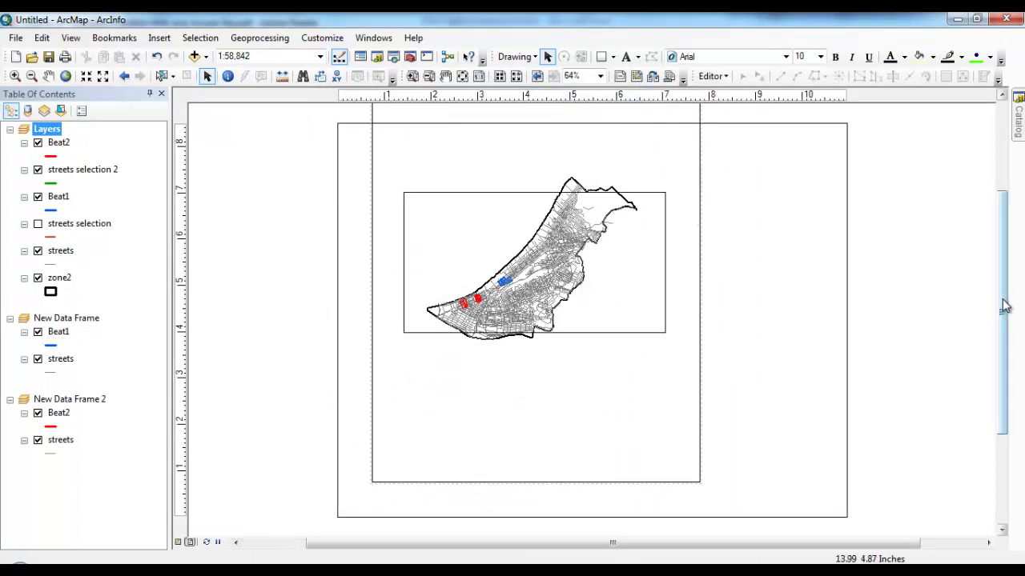
# Step: Resize the Layers data frame to occupy the lower-right part of the landscape page and zoom its map to the full extent
pyautogui.moveTo(1001, 304); pyautogui.dragTo(1001, 251)
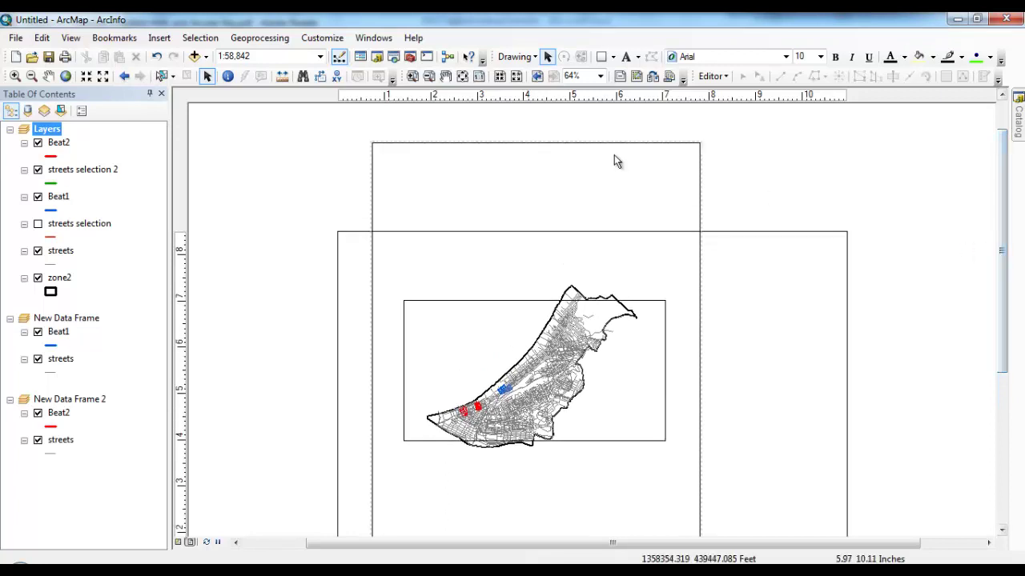
pyautogui.click(614, 157)
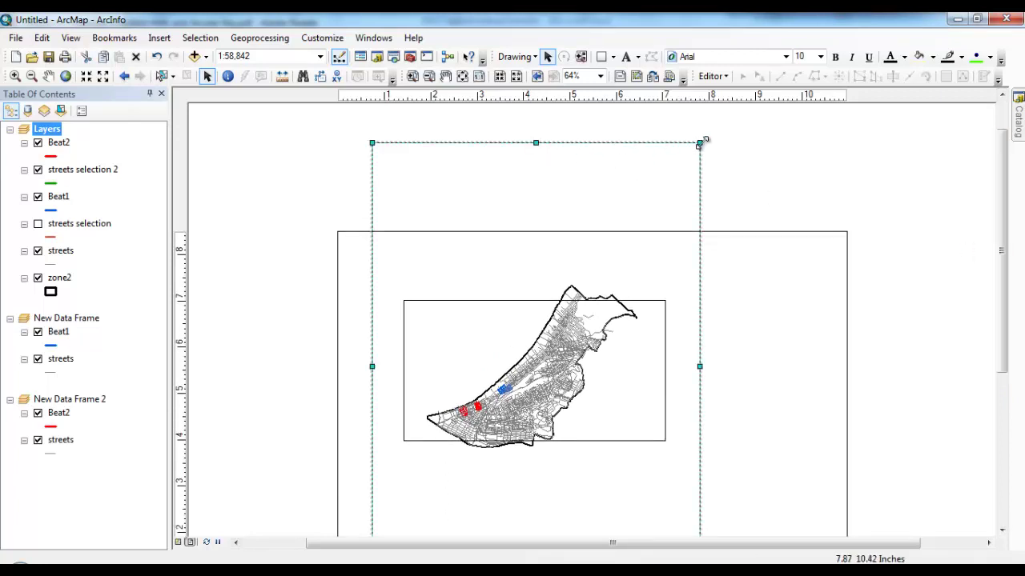
pyautogui.moveTo(699, 142); pyautogui.dragTo(824, 253)
pyautogui.moveTo(1005, 277); pyautogui.dragTo(1001, 336)
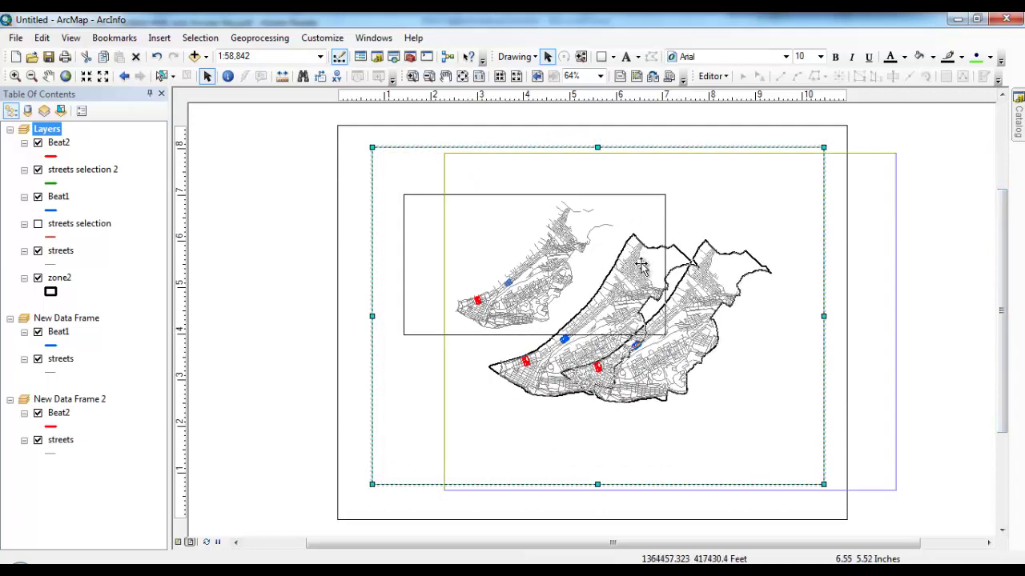
pyautogui.moveTo(571, 260); pyautogui.dragTo(572, 261)
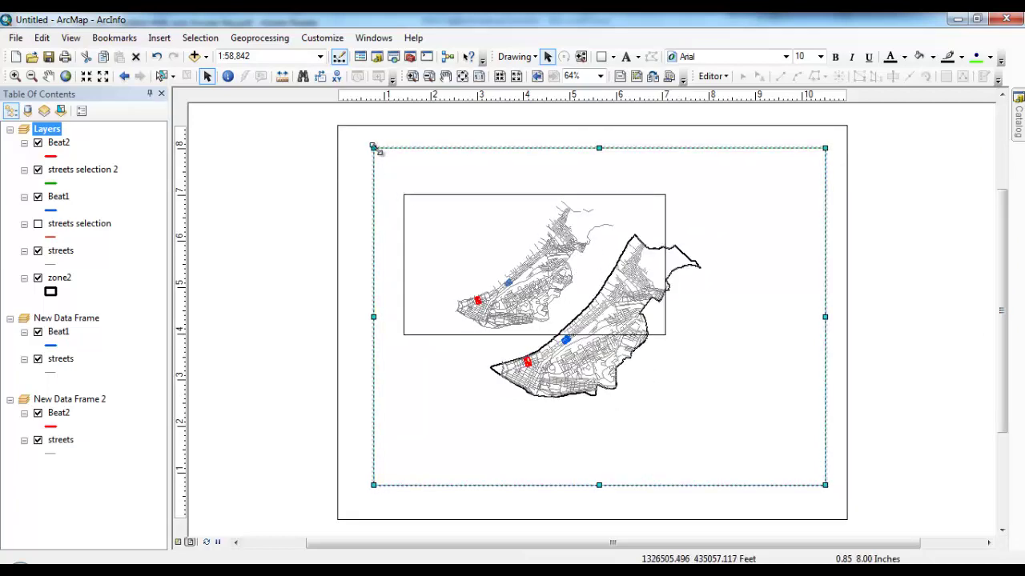
pyautogui.moveTo(418, 195); pyautogui.dragTo(472, 231)
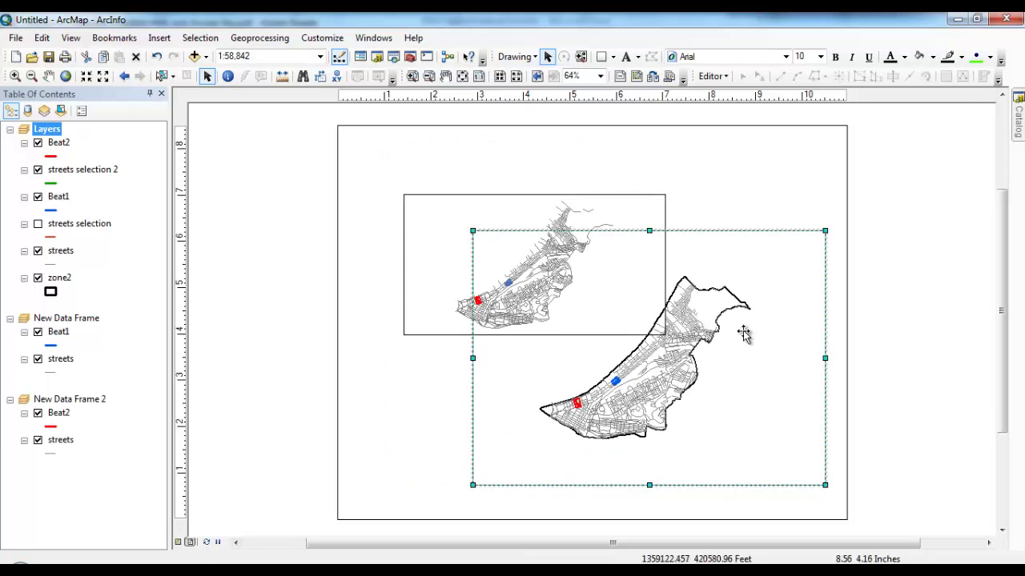
pyautogui.click(67, 76)
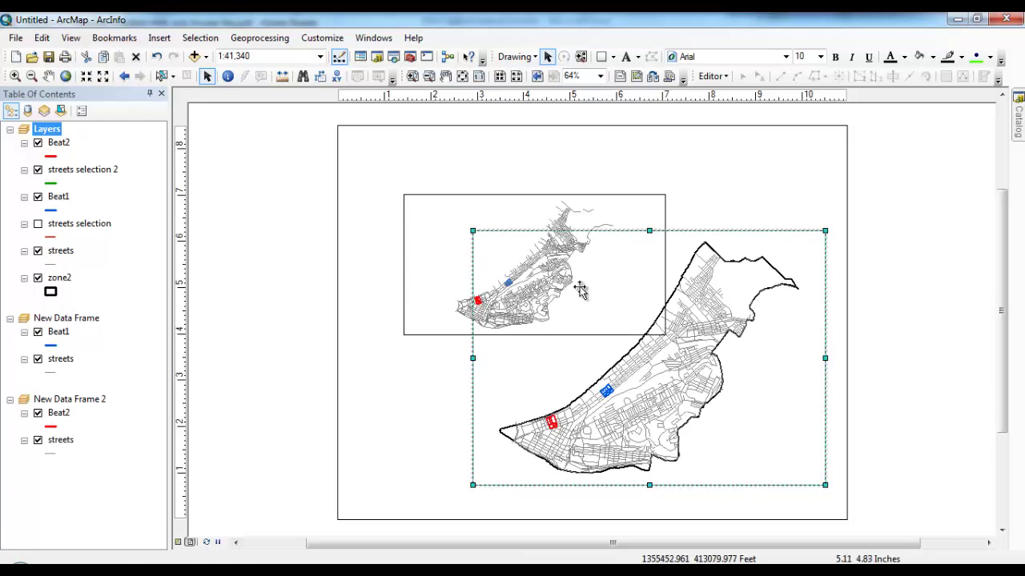
# Step: Separate the two overlapping beat data frames, moving the Beat2 frame toward the page's right side and the Beat1 frame toward the upper left
pyautogui.click(611, 207)
pyautogui.moveTo(611, 207); pyautogui.dragTo(786, 203)
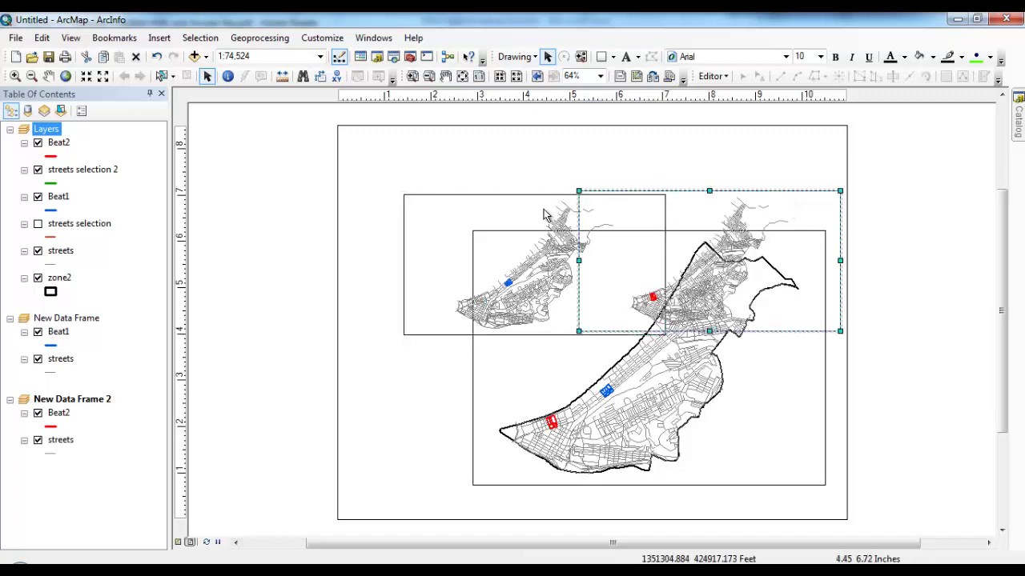
pyautogui.click(488, 207)
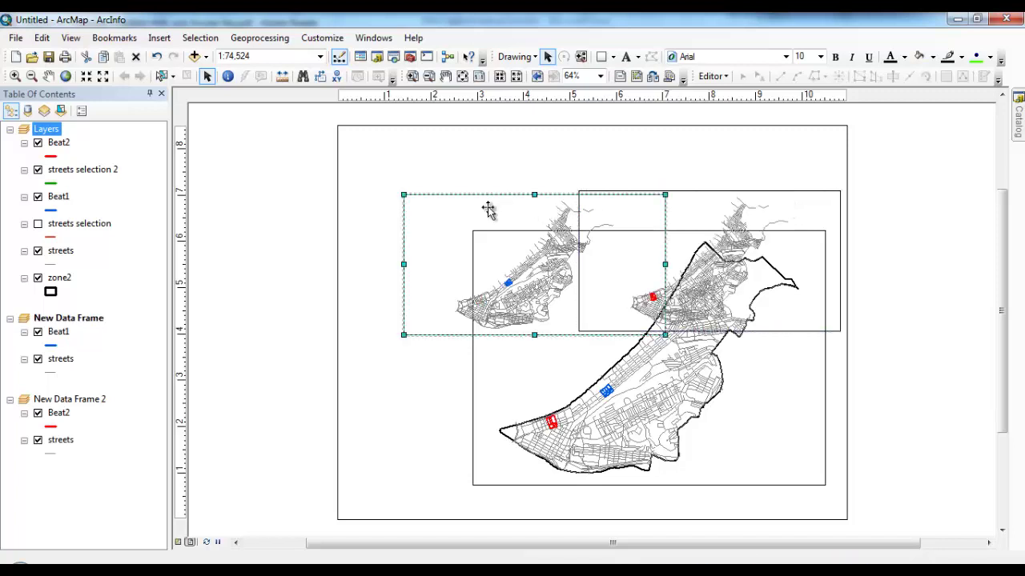
pyautogui.moveTo(464, 206); pyautogui.dragTo(415, 192)
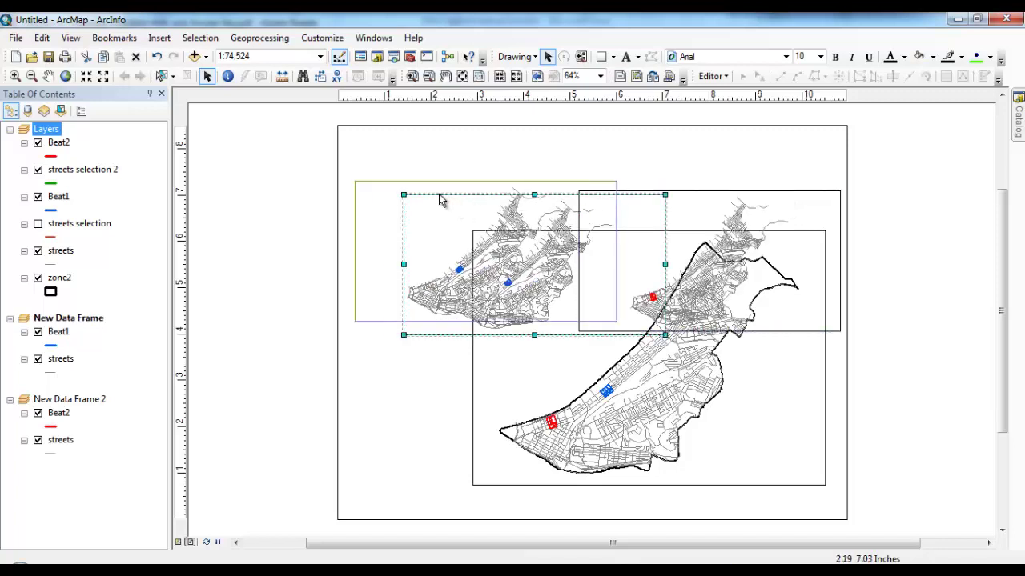
# Step: Zoom the Beat1 data frame to the Beat1 layer, then narrow the frame and place it in the page's upper-left corner
pyautogui.rightClick(62, 340)
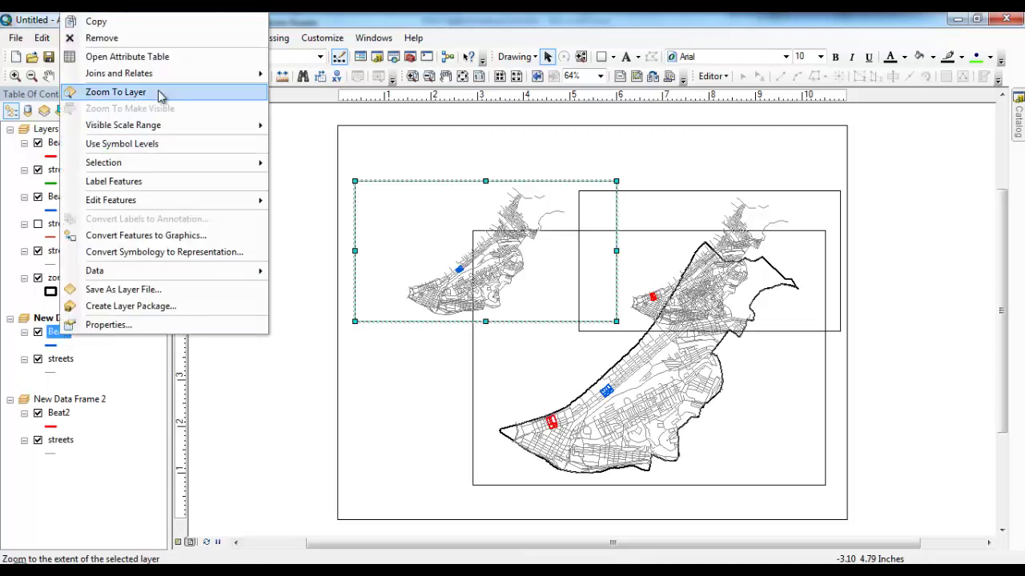
pyautogui.click(217, 92)
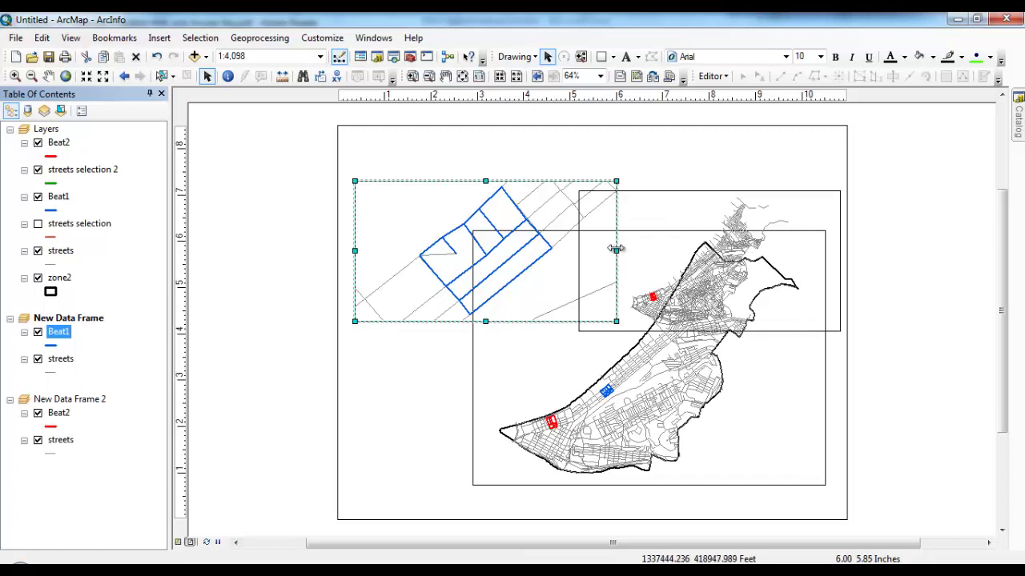
pyautogui.moveTo(616, 252); pyautogui.dragTo(493, 253)
pyautogui.moveTo(434, 227); pyautogui.dragTo(426, 184)
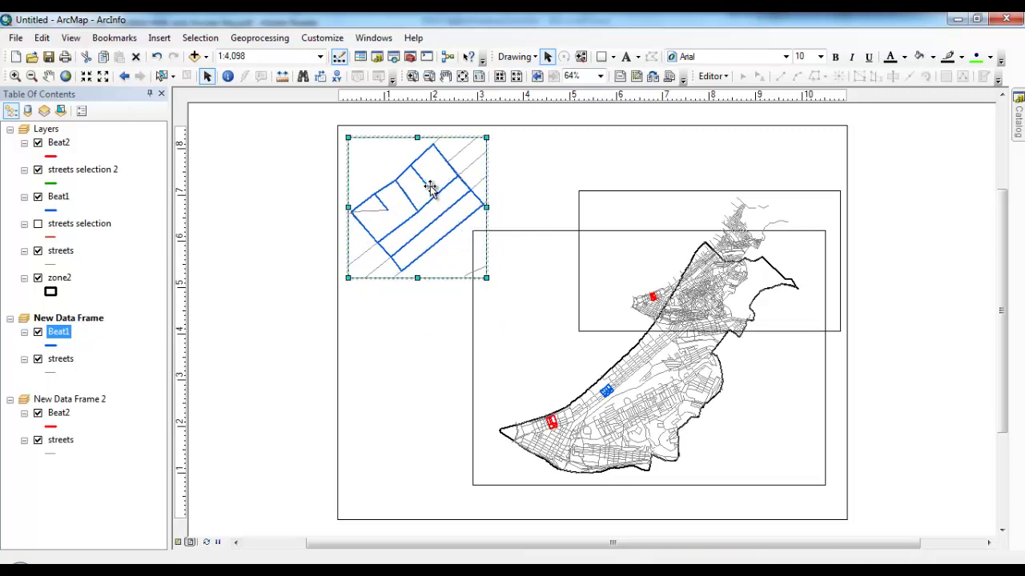
# Step: Narrow the Beat2 data frame and place it beside the Beat1 frame, and move the Layers frame into the page's lower-right corner
pyautogui.click(645, 228)
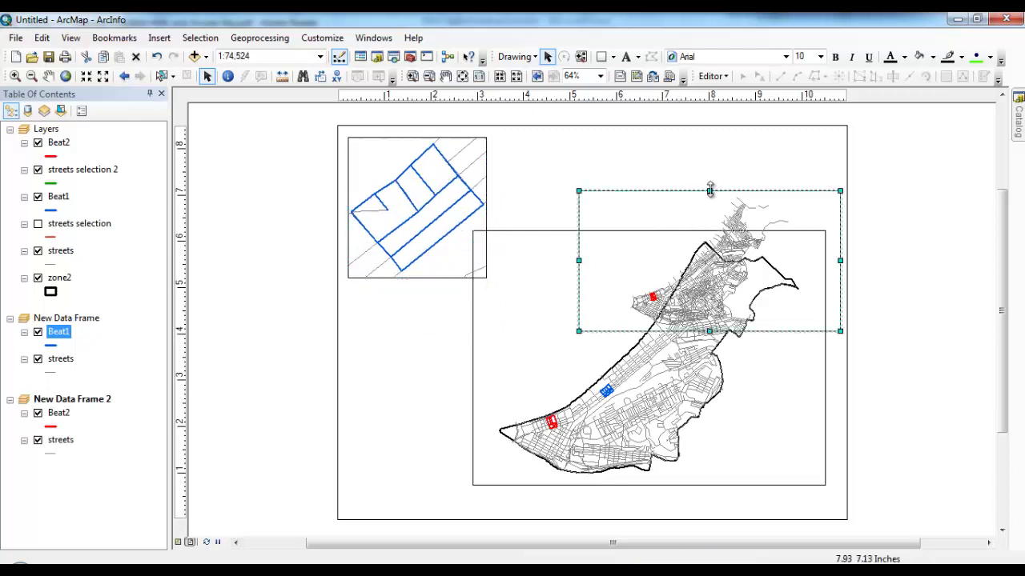
pyautogui.moveTo(839, 260); pyautogui.dragTo(594, 208)
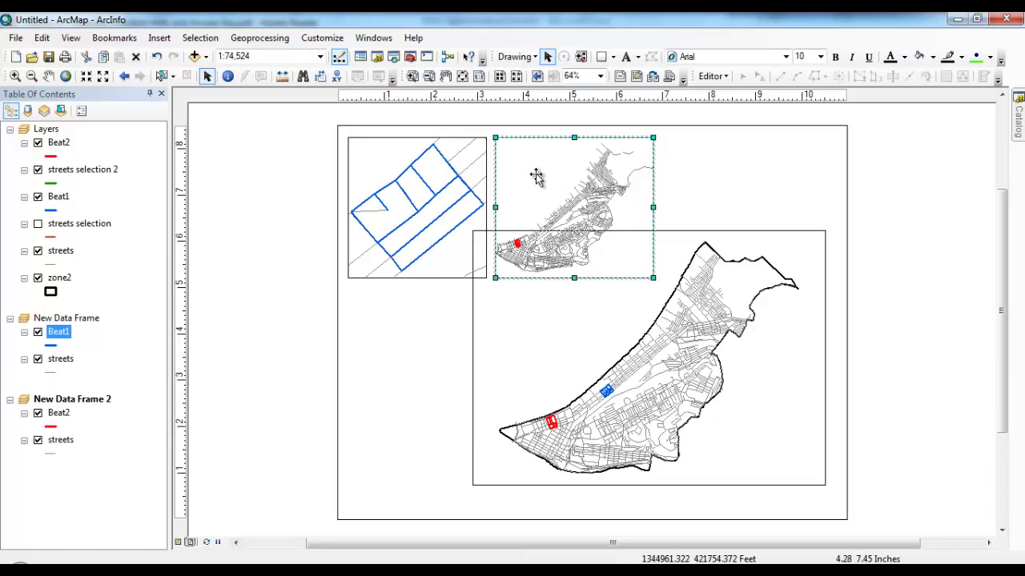
pyautogui.click(573, 346)
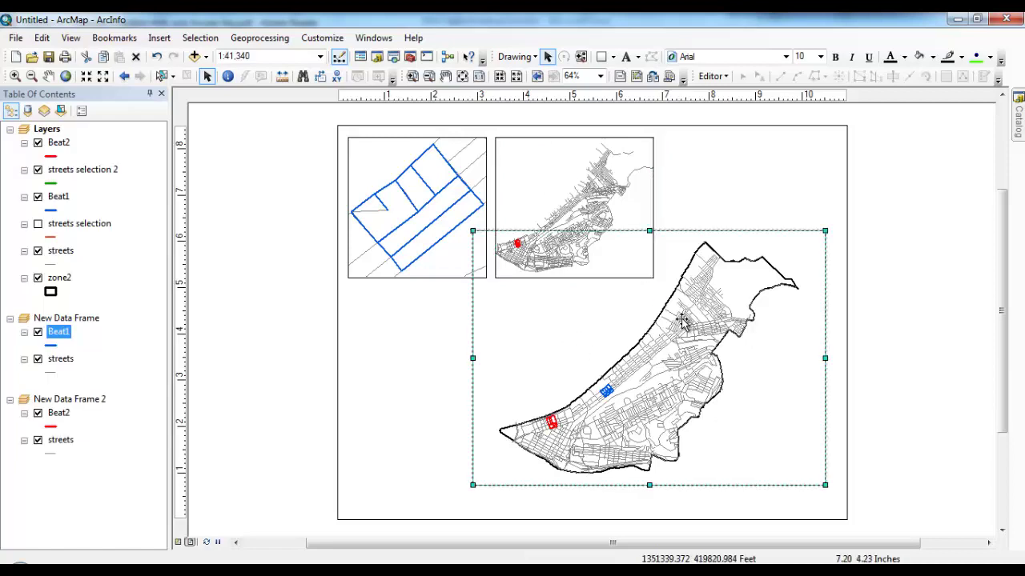
pyautogui.moveTo(793, 389); pyautogui.dragTo(812, 419)
pyautogui.click(436, 361)
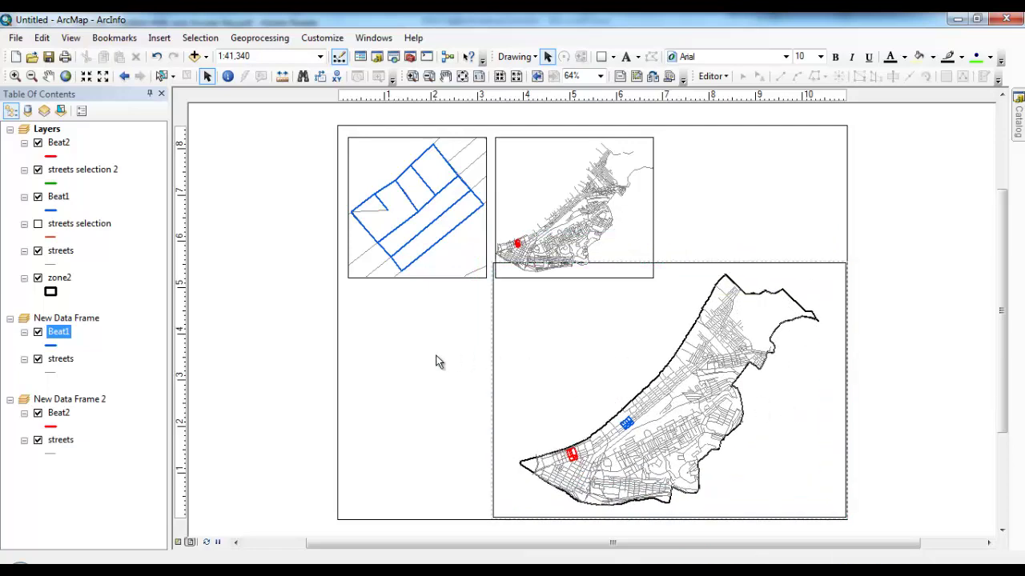
# Step: Enlarge the Layers data frame to the upper-left corner of the Beat1 frame and zoom its map in on the area around both beats
pyautogui.click(591, 312)
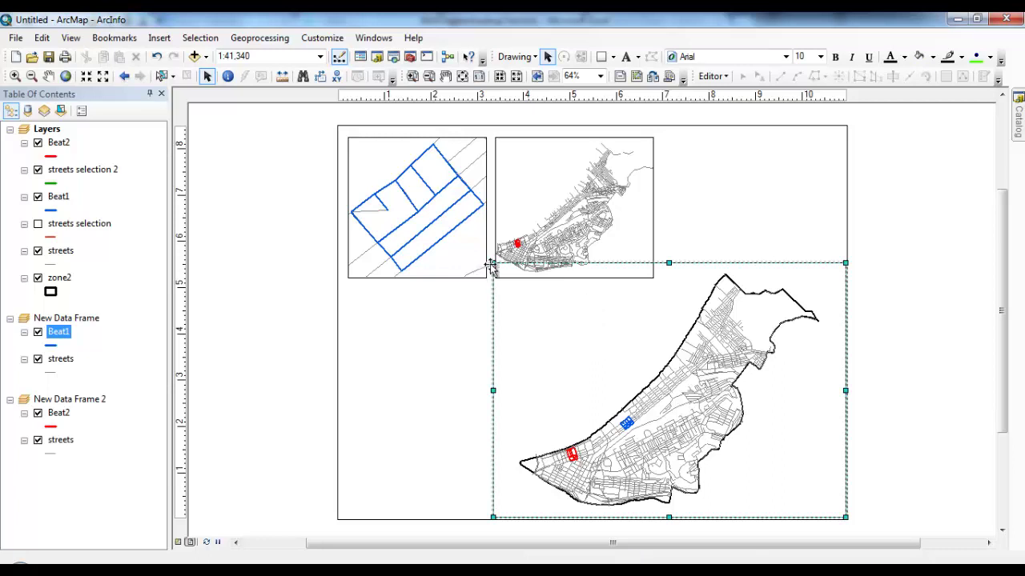
pyautogui.moveTo(490, 260); pyautogui.dragTo(348, 137)
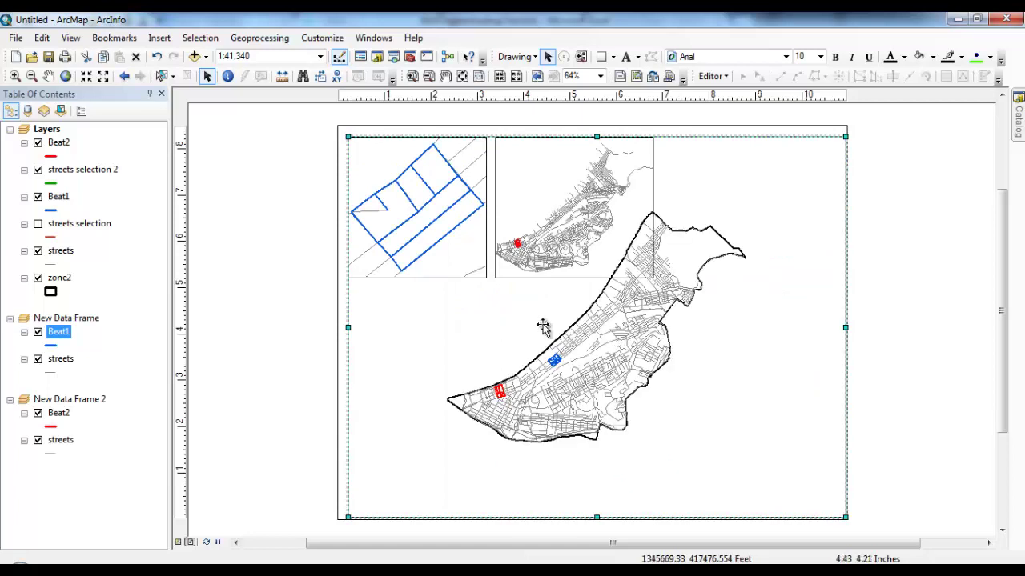
pyautogui.click(15, 75)
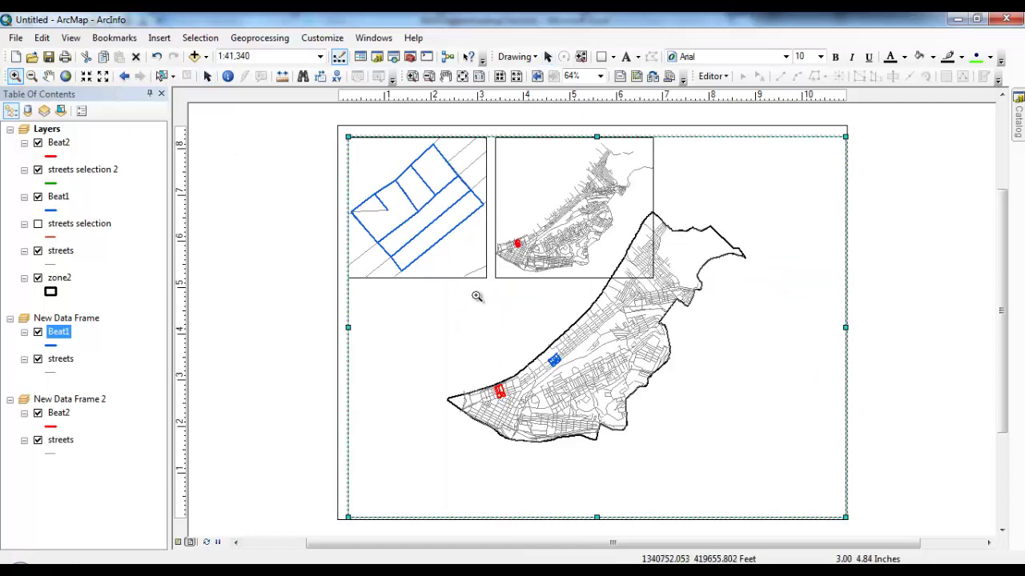
pyautogui.moveTo(424, 301); pyautogui.dragTo(629, 459)
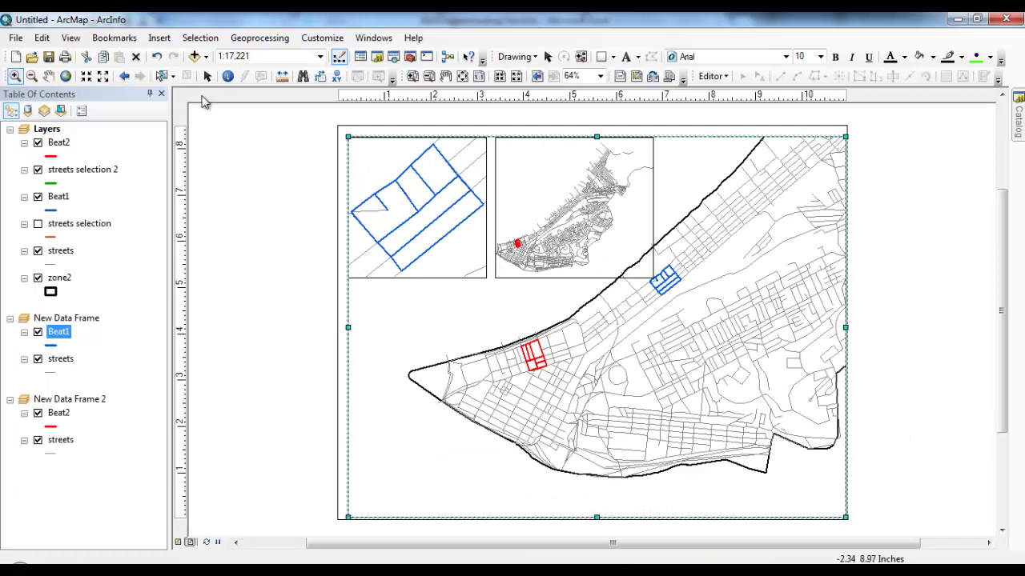
# Step: Set the Layers map to 1:20,000 and pan it so both beats sit clear below the two inset frames
pyautogui.click(48, 76)
pyautogui.moveTo(704, 297); pyautogui.dragTo(710, 329)
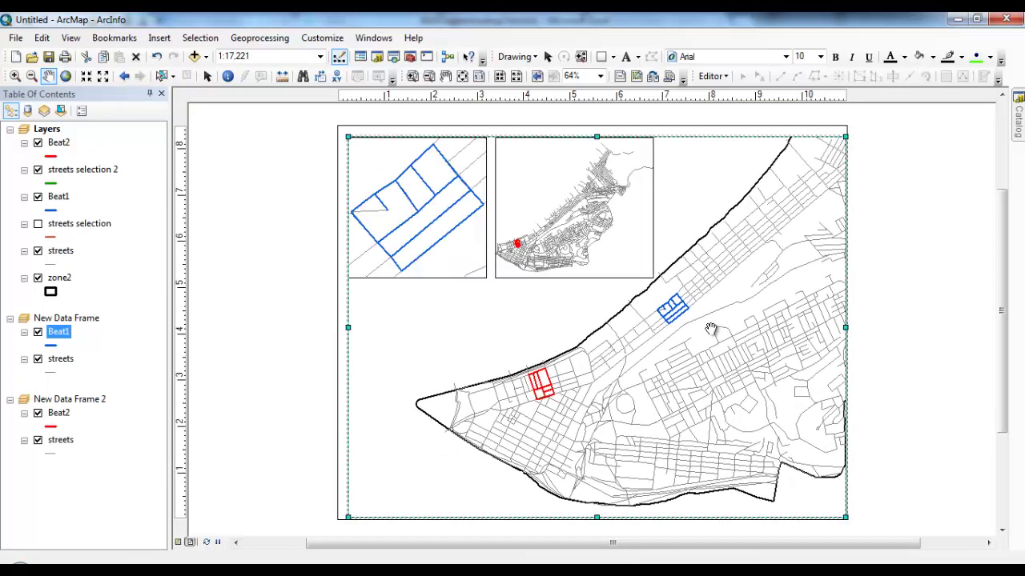
pyautogui.click(87, 76)
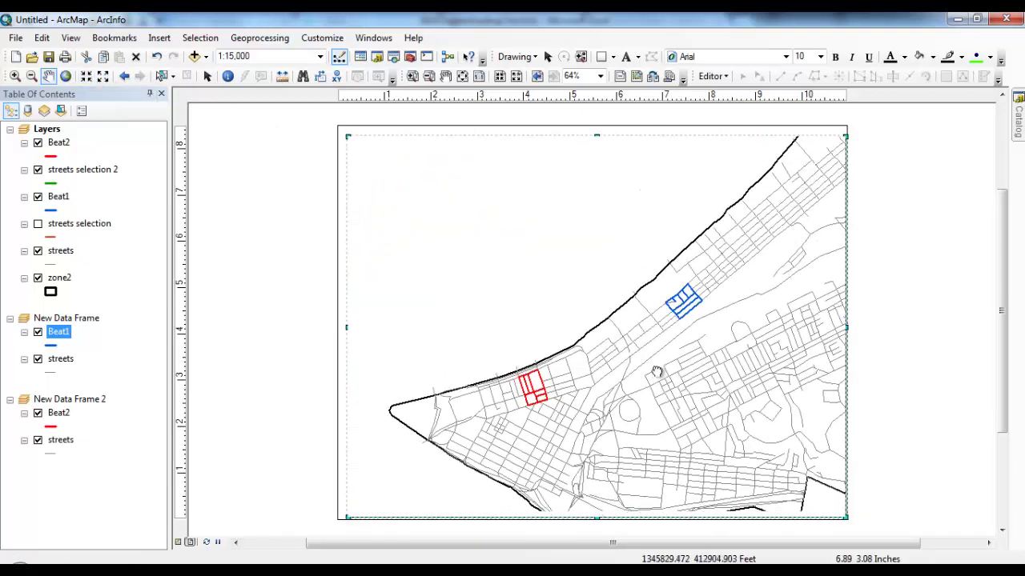
pyautogui.moveTo(656, 372); pyautogui.dragTo(663, 360)
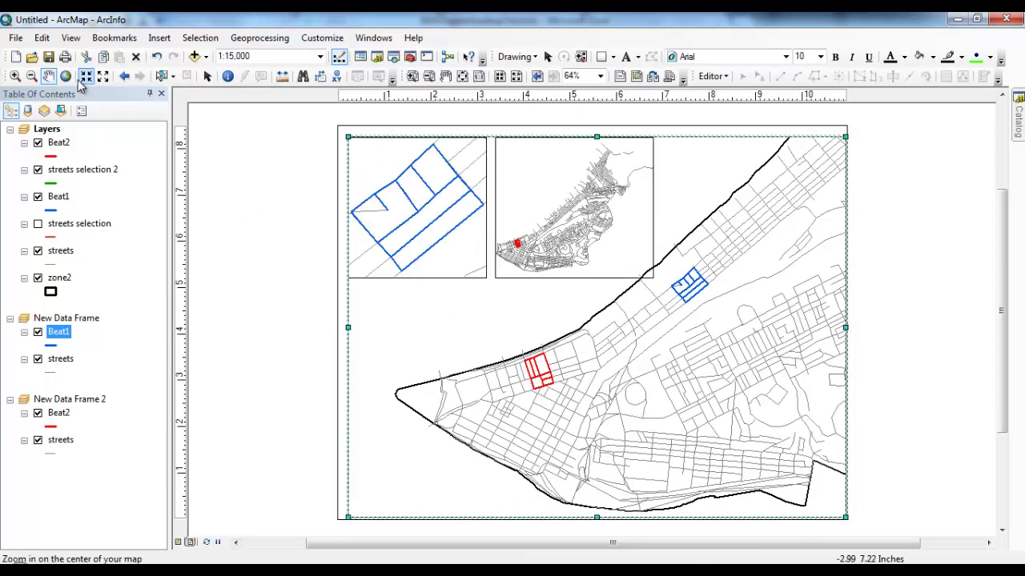
pyautogui.click(102, 76)
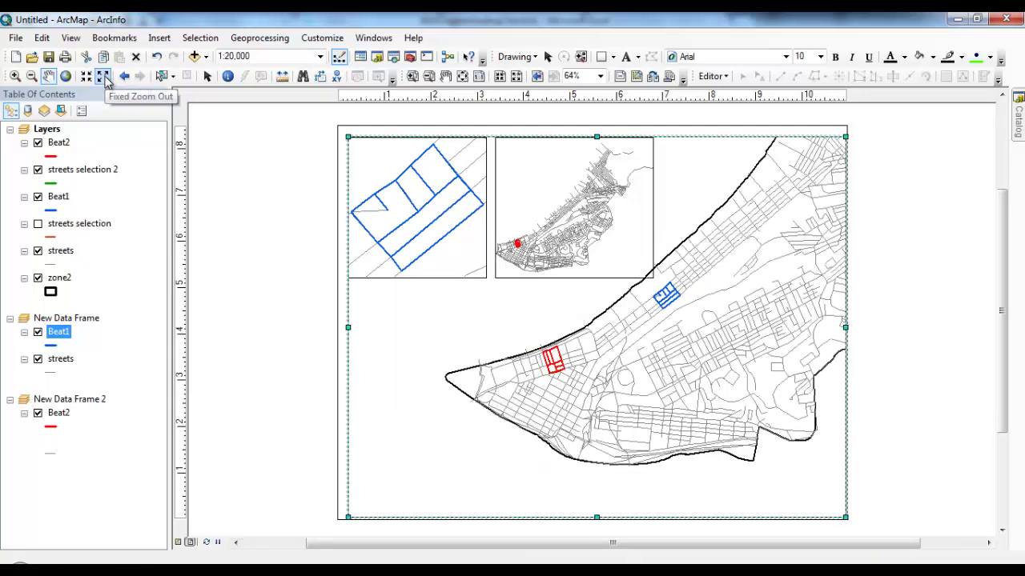
pyautogui.moveTo(709, 329); pyautogui.dragTo(712, 340)
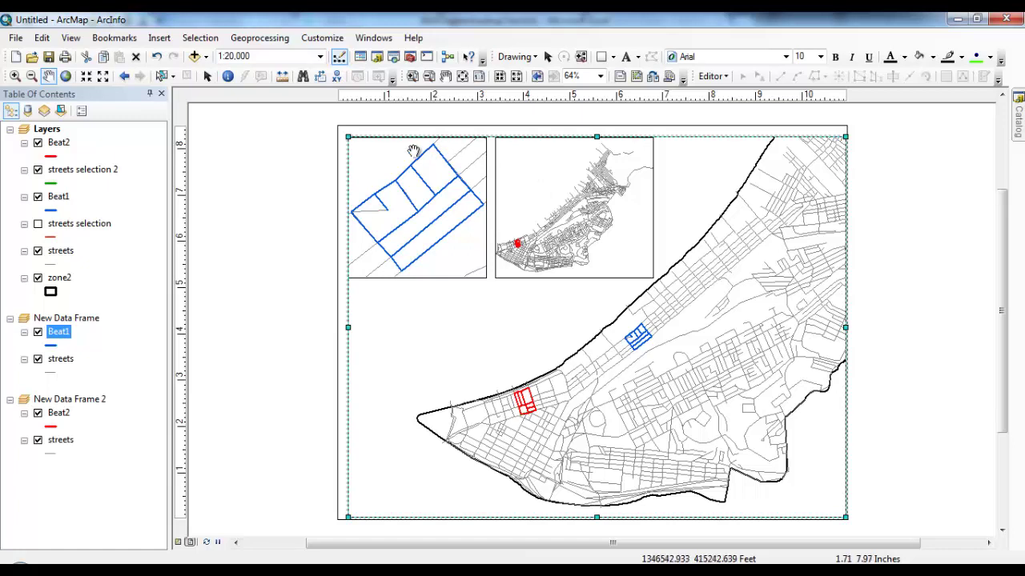
# Step: Try repositioning the maps inside the Beat1 and Beat2 frames and setting the Beat1 frame's scale to 1:4,000
pyautogui.scroll(-5, 402, 151)
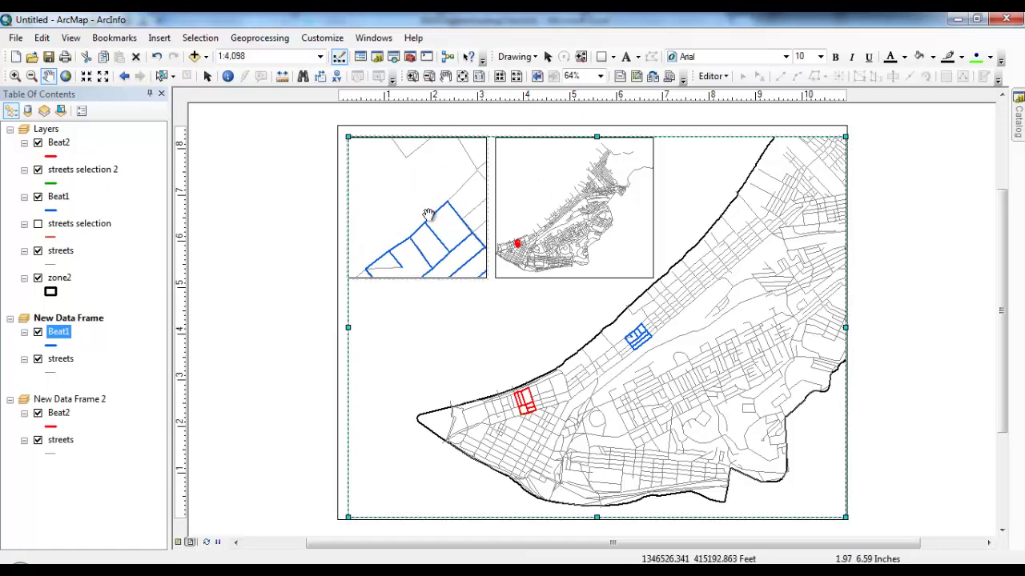
pyautogui.moveTo(429, 214); pyautogui.dragTo(418, 173)
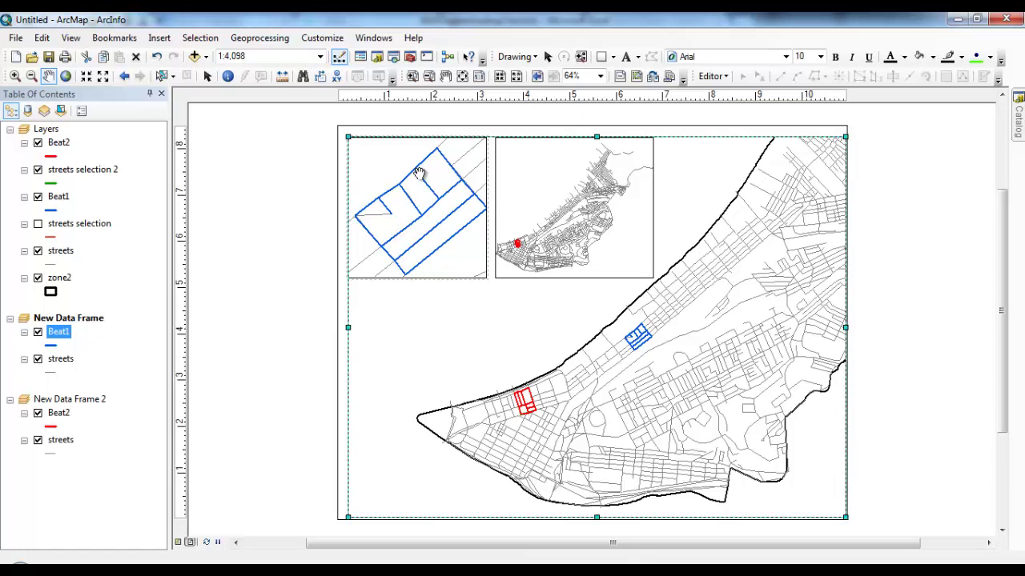
pyautogui.moveTo(513, 174); pyautogui.dragTo(549, 182)
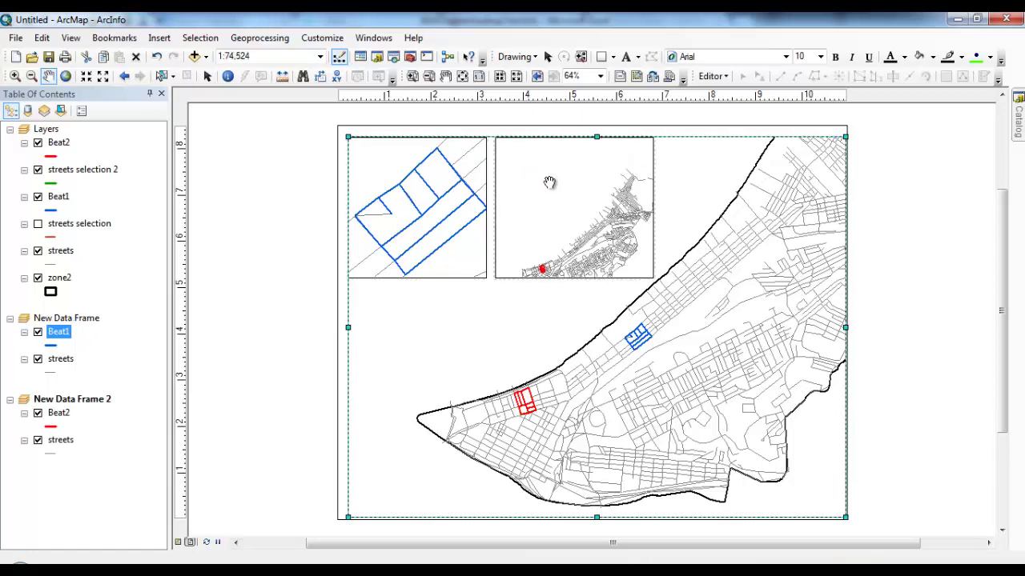
pyautogui.click(377, 164)
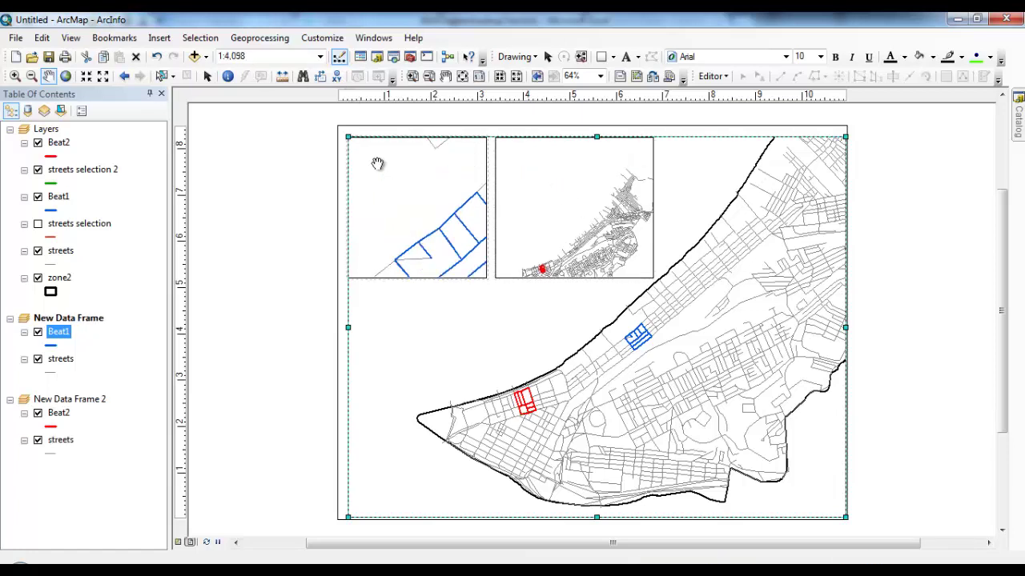
pyautogui.click(236, 56)
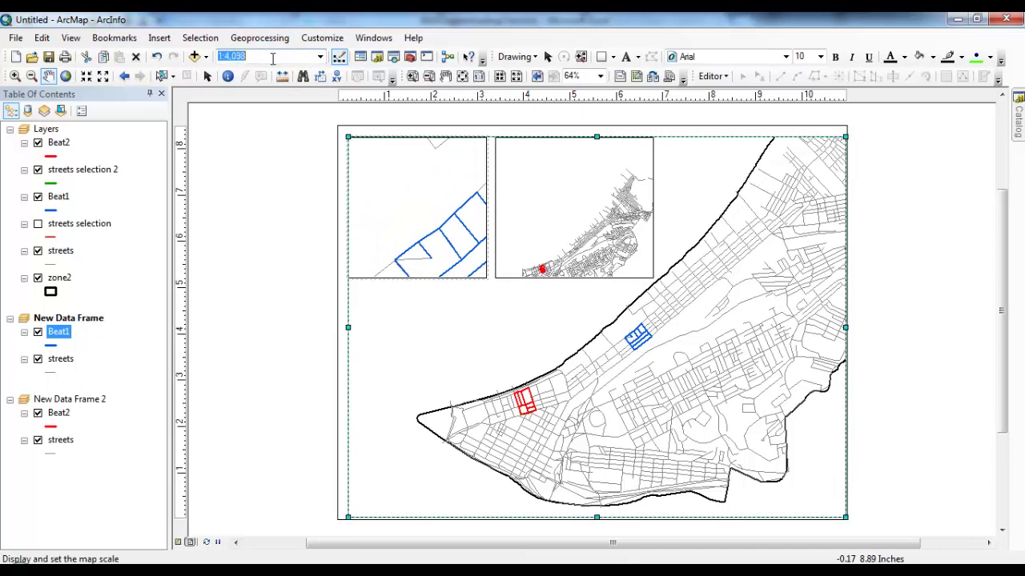
pyautogui.click(273, 57)
pyautogui.write('0')
pyautogui.press('Return')
pyautogui.moveTo(494, 188); pyautogui.dragTo(544, 188)
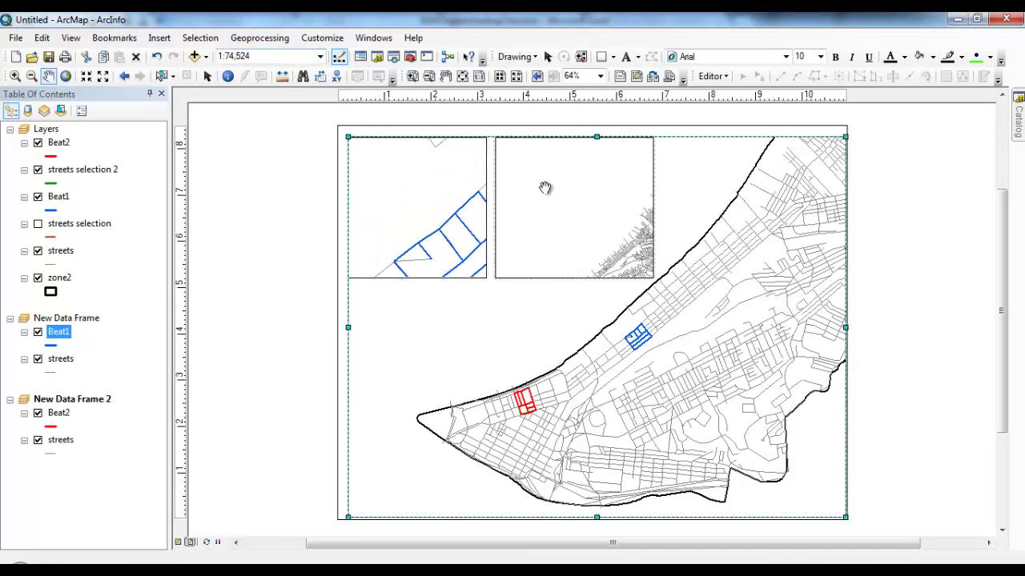
# Step: Add vertical guides at the Beat1 frame's two side edges, the Beat2 frame's left edge and about 6.4 inches across the page
pyautogui.click(348, 101)
pyautogui.moveTo(348, 99); pyautogui.dragTo(349, 98)
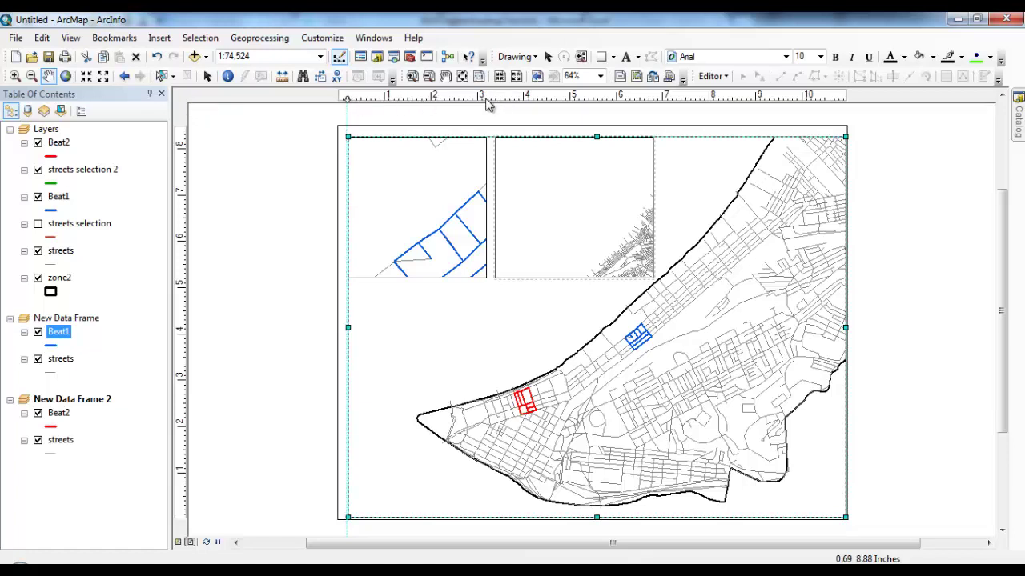
pyautogui.click(486, 98)
pyautogui.moveTo(486, 98); pyautogui.dragTo(494, 98)
pyautogui.click(496, 99)
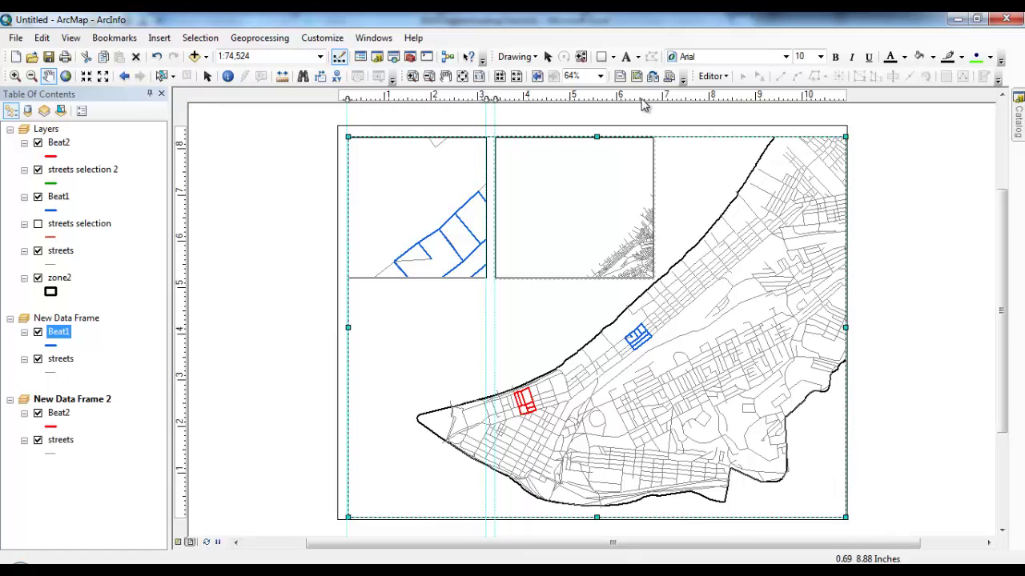
pyautogui.click(634, 99)
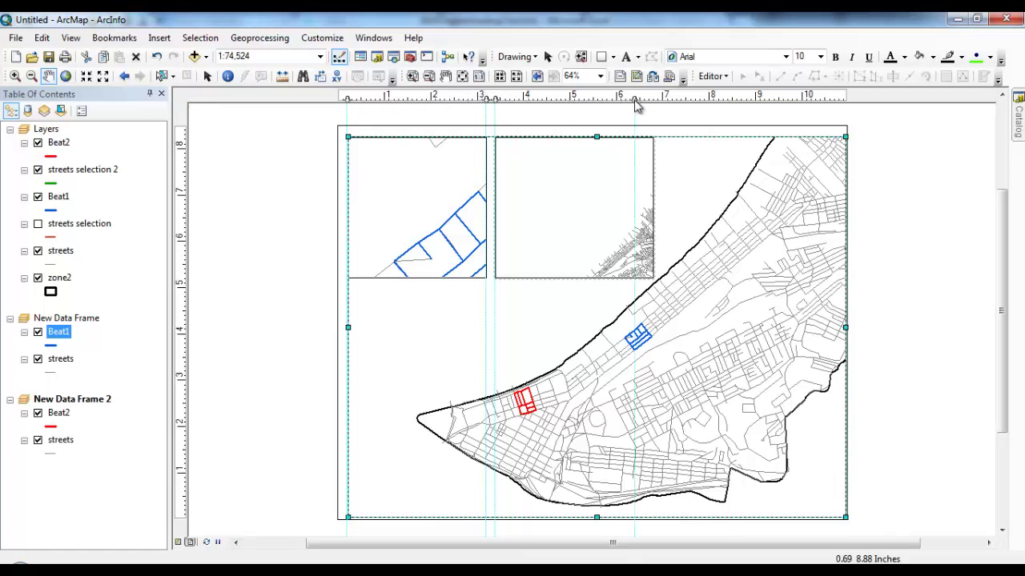
pyautogui.moveTo(635, 99); pyautogui.dragTo(635, 99)
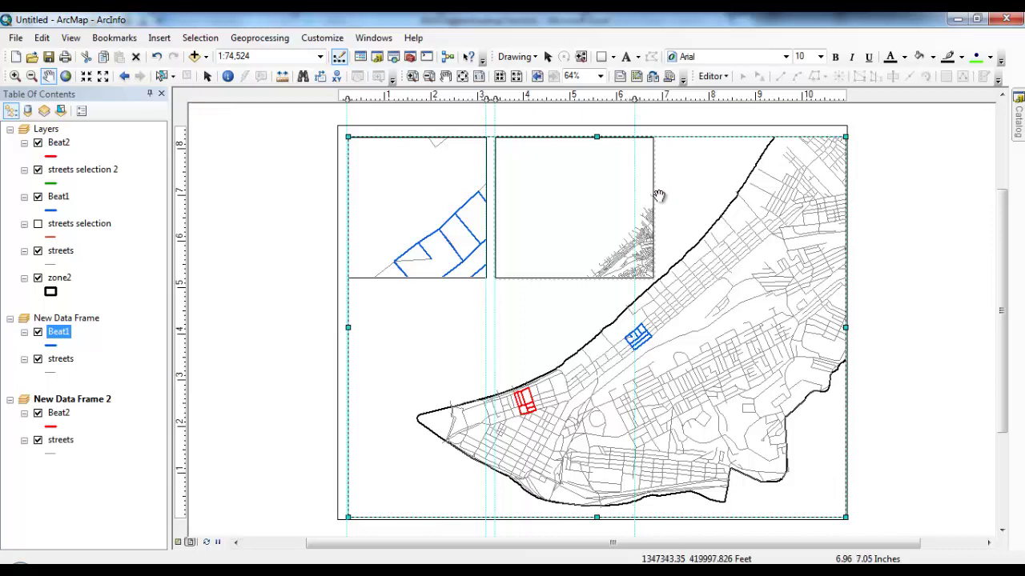
# Step: Narrow the Beat2 data frame so its right edge meets the guide at about 6.4 inches
pyautogui.click(653, 199)
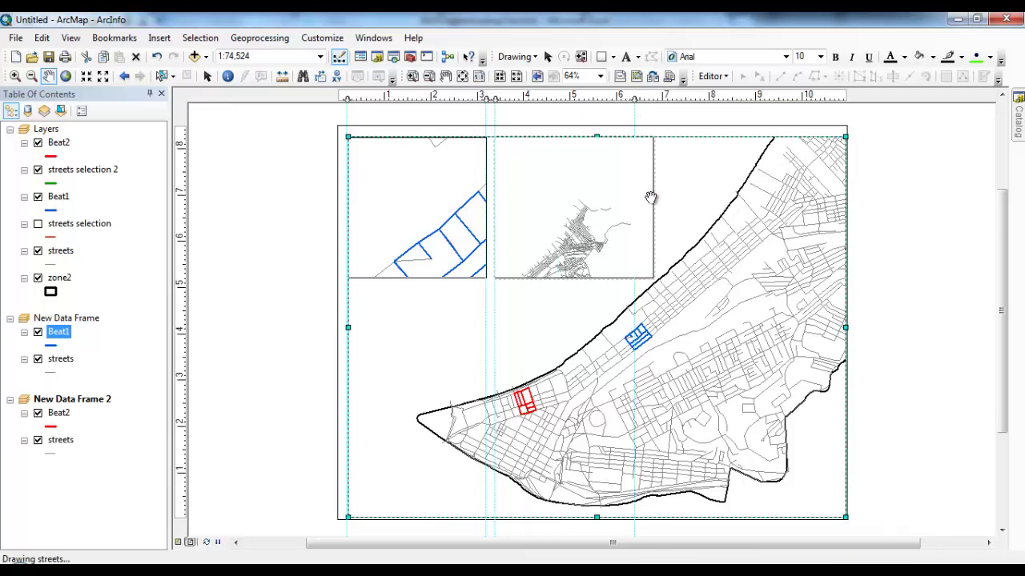
pyautogui.click(542, 157)
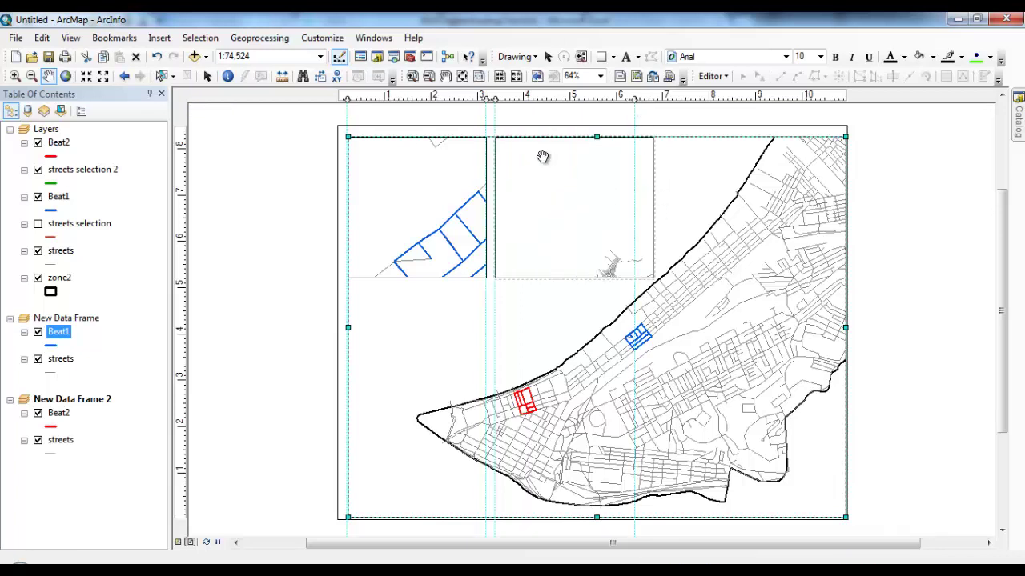
pyautogui.click(549, 199)
pyautogui.click(208, 75)
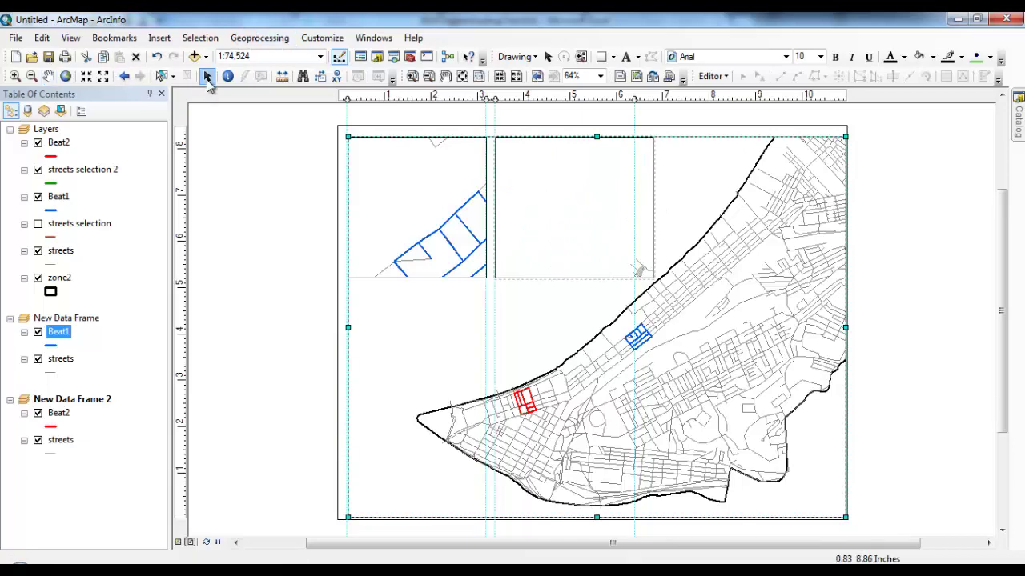
pyautogui.click(564, 196)
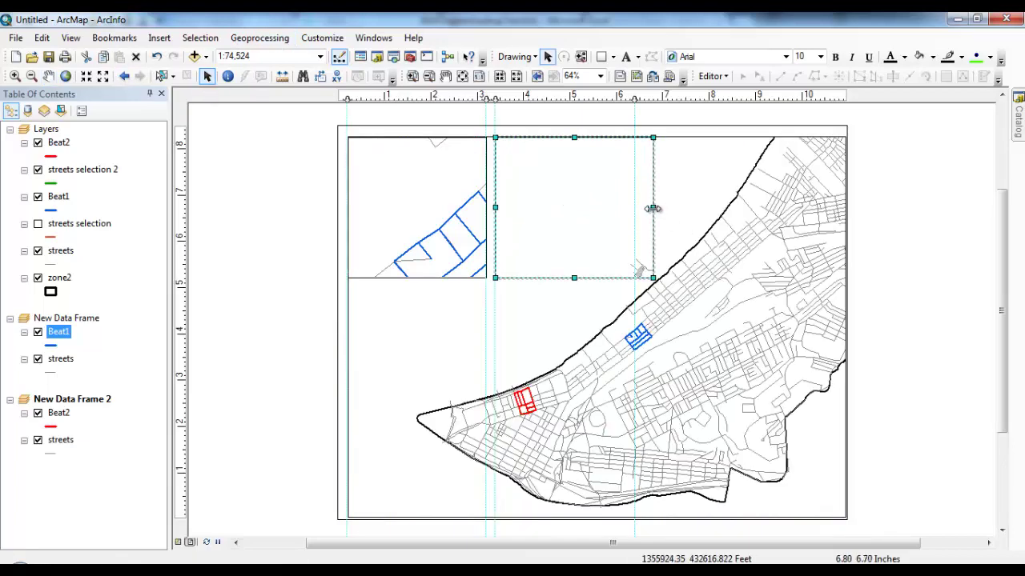
pyautogui.moveTo(635, 209); pyautogui.dragTo(635, 209)
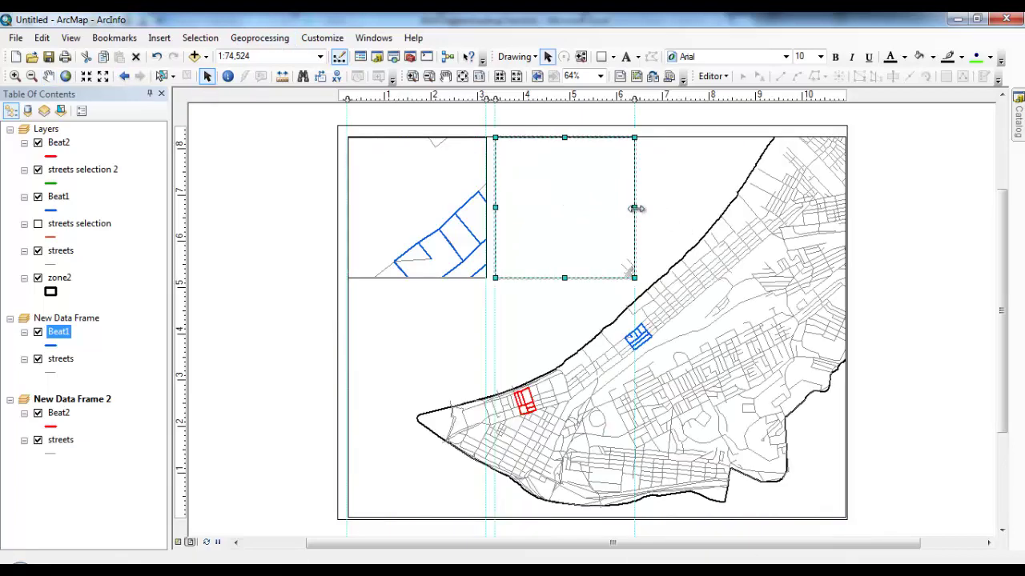
# Step: Fit the Beat1 data frame's left and right edges to their vertical guides
pyautogui.click(464, 206)
pyautogui.moveTo(485, 208)
pyautogui.mouseDown()
pyautogui.moveTo(458, 212)
pyautogui.moveTo(495, 214)
pyautogui.moveTo(482, 209)
pyautogui.mouseUp()
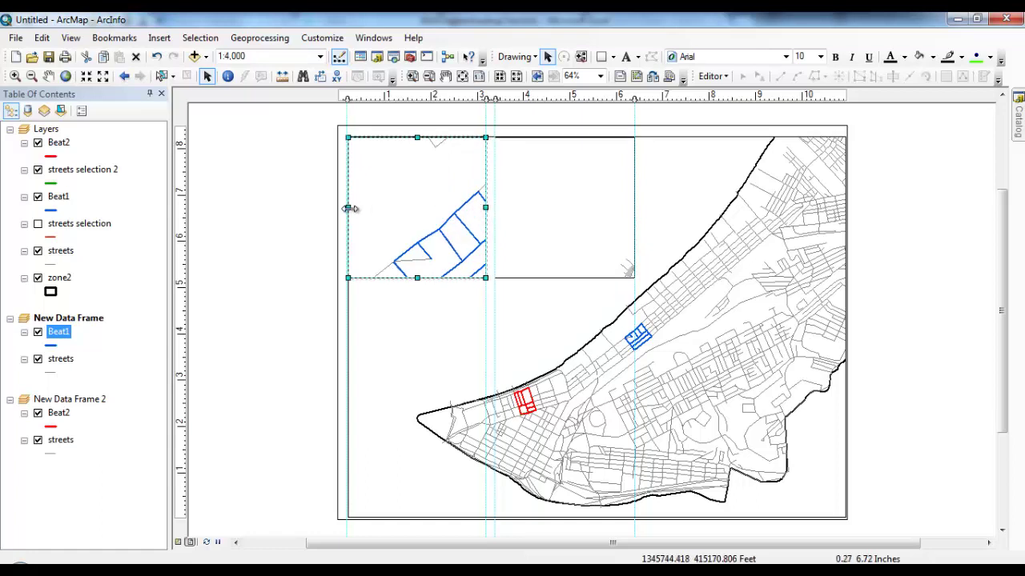
pyautogui.moveTo(347, 208)
pyautogui.mouseDown()
pyautogui.moveTo(359, 209)
pyautogui.moveTo(348, 208)
pyautogui.mouseUp()
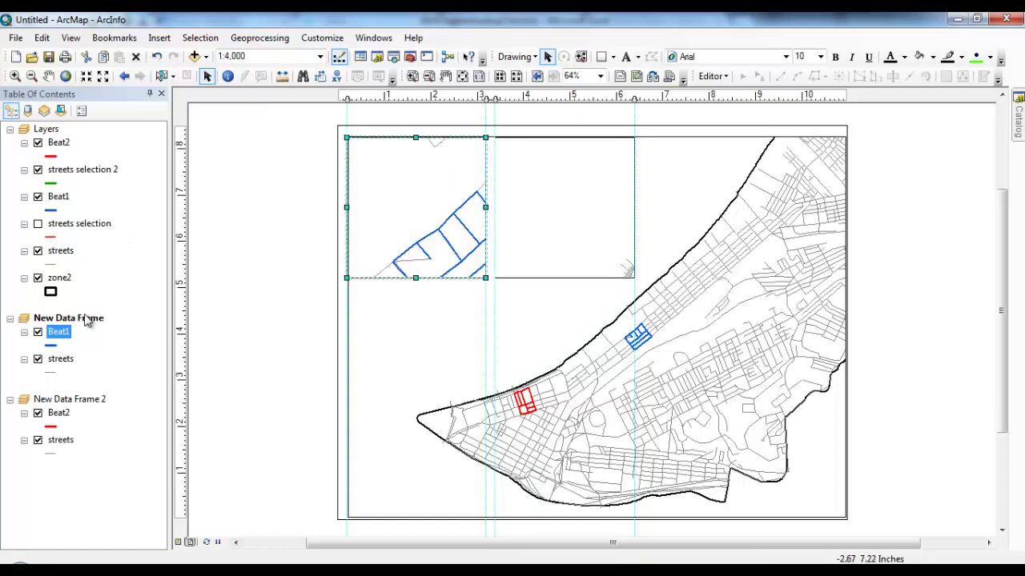
# Step: Zoom the first inset frame to the Beat1 layer and the second inset frame to the Beat2 layer
pyautogui.rightClick(74, 336)
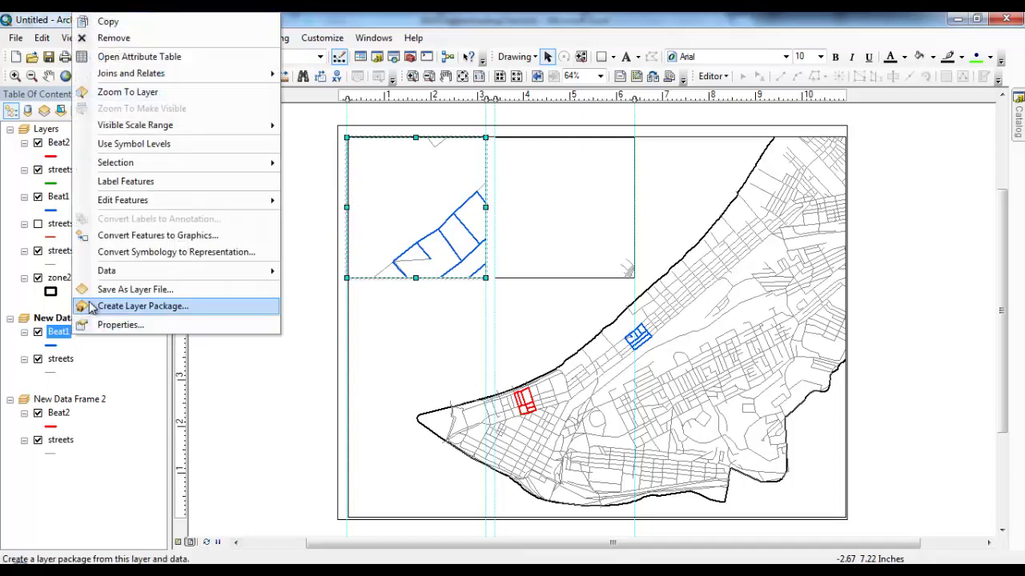
pyautogui.click(169, 92)
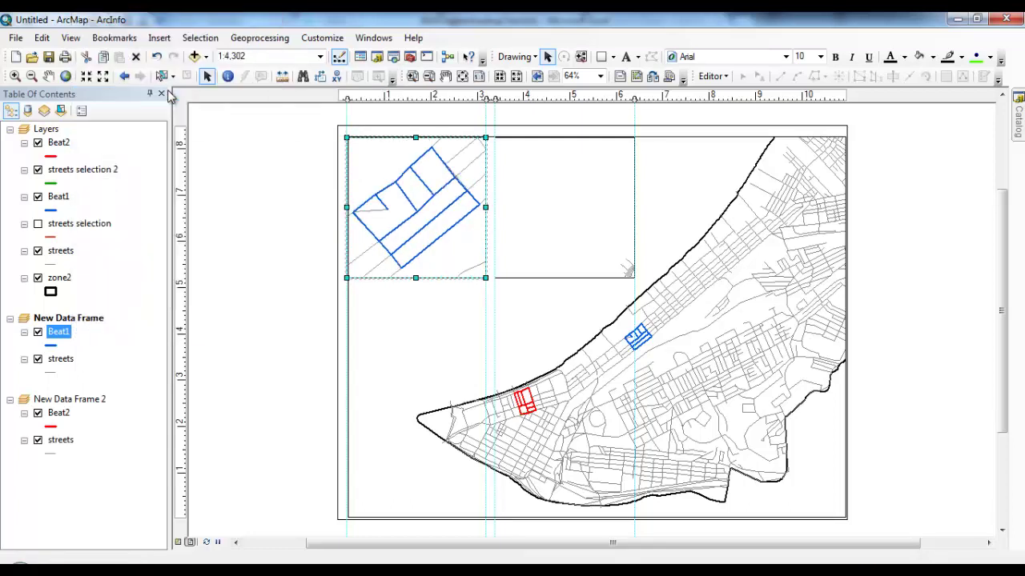
pyautogui.rightClick(568, 196)
pyautogui.click(540, 186)
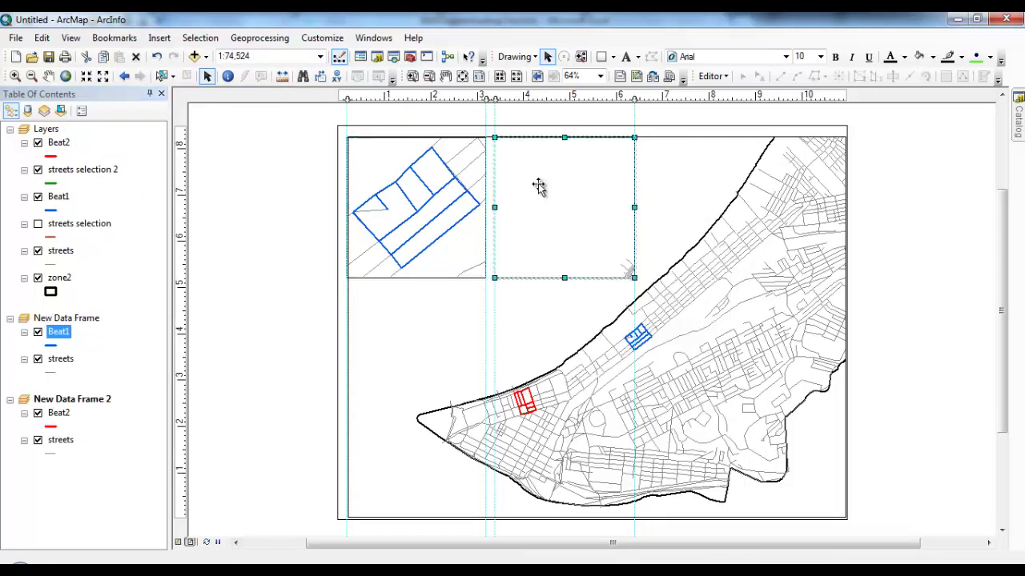
pyautogui.rightClick(55, 413)
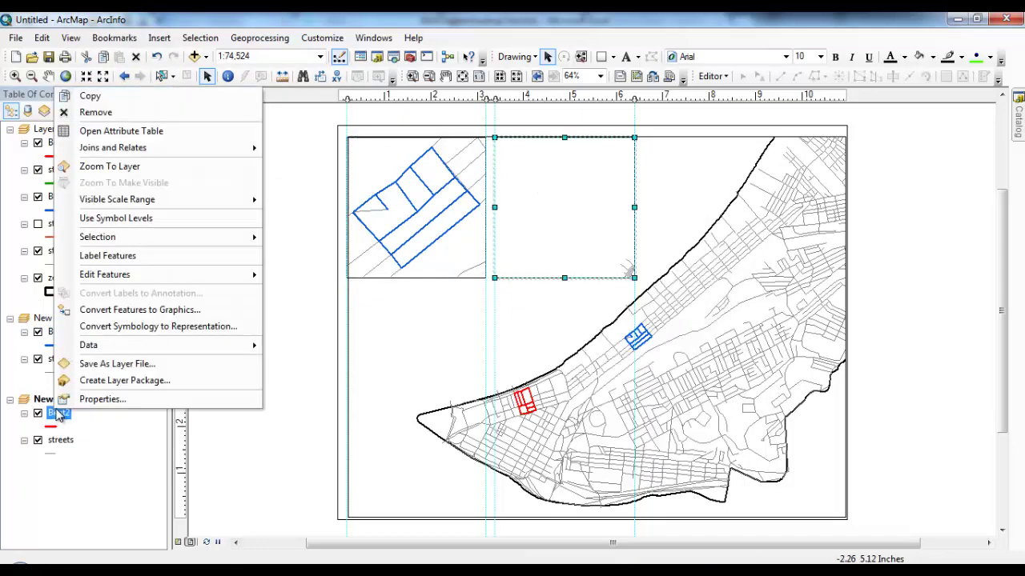
pyautogui.click(109, 166)
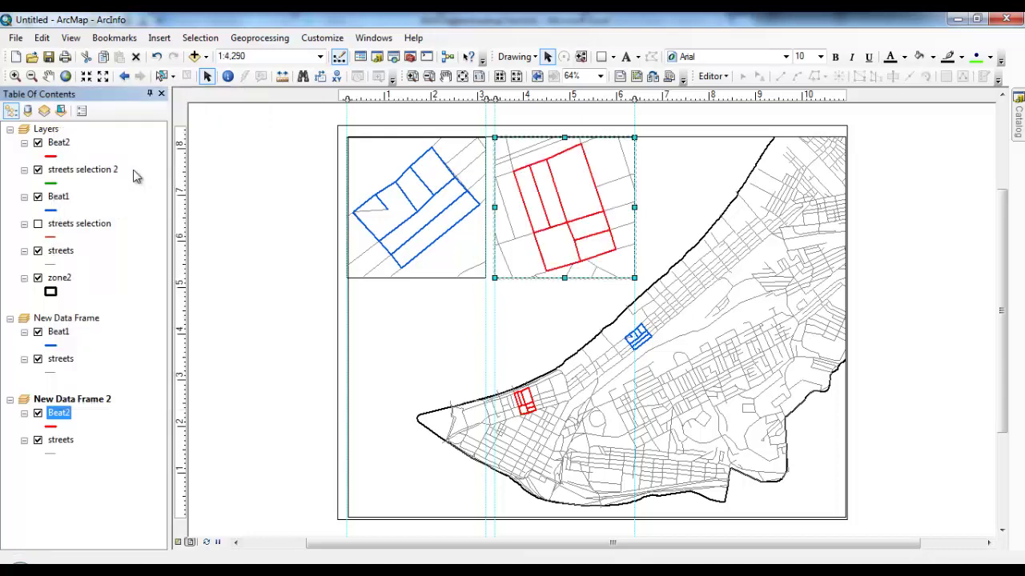
# Step: Set the map scale of both the Beat1 and Beat2 data frames to 1:4,300
pyautogui.click(394, 163)
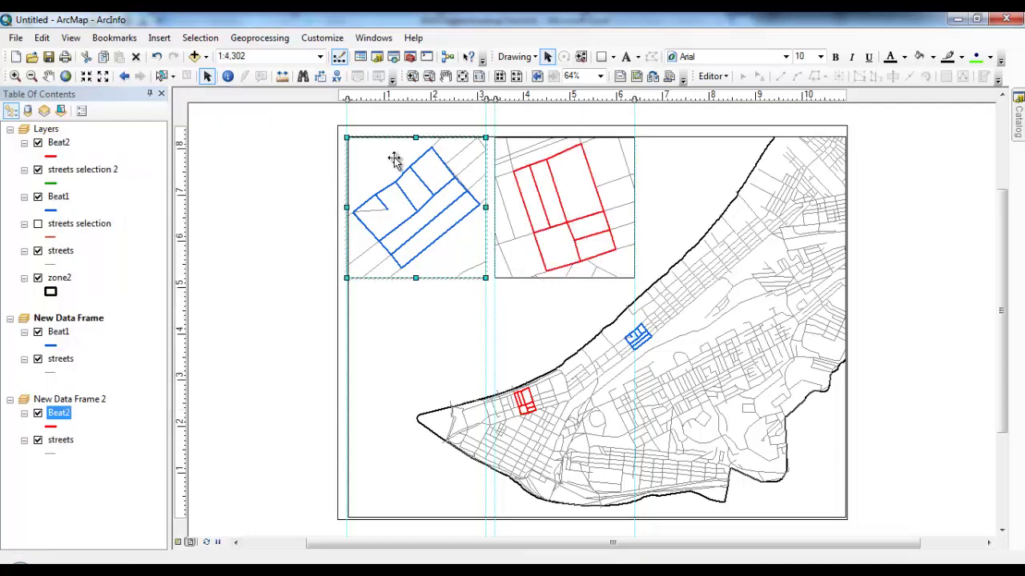
pyautogui.click(244, 55)
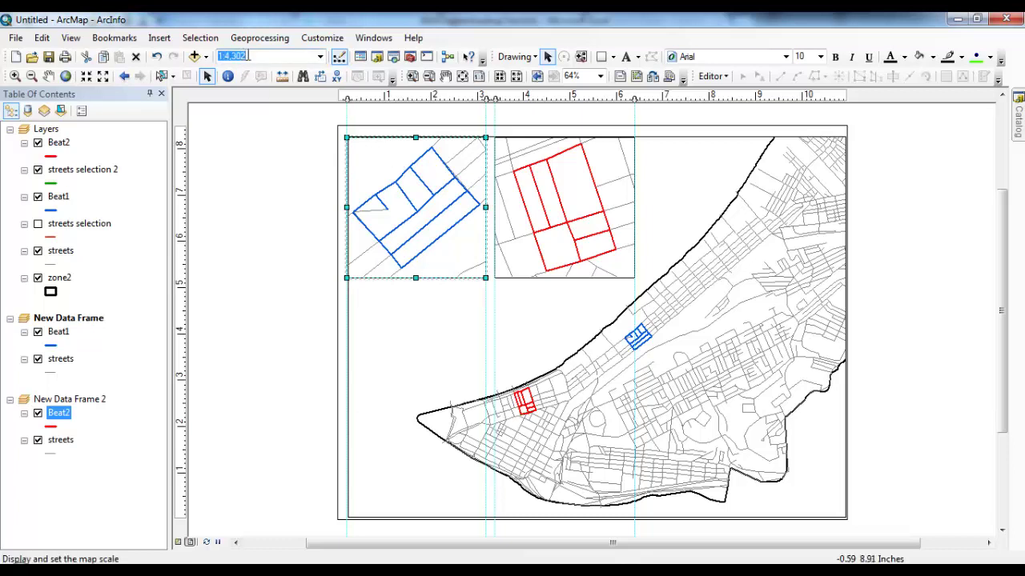
pyautogui.click(249, 56)
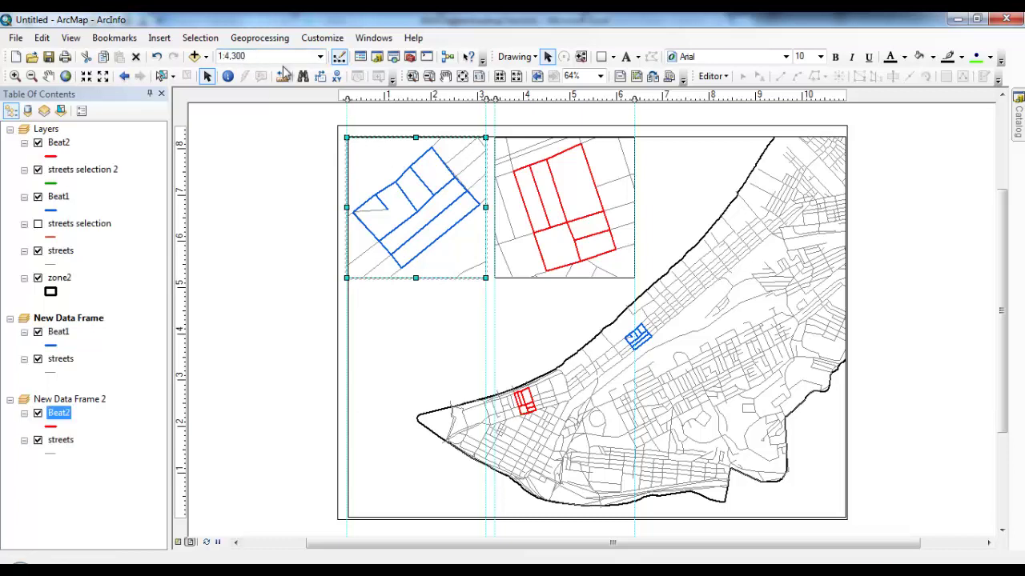
pyautogui.click(549, 156)
pyautogui.click(256, 55)
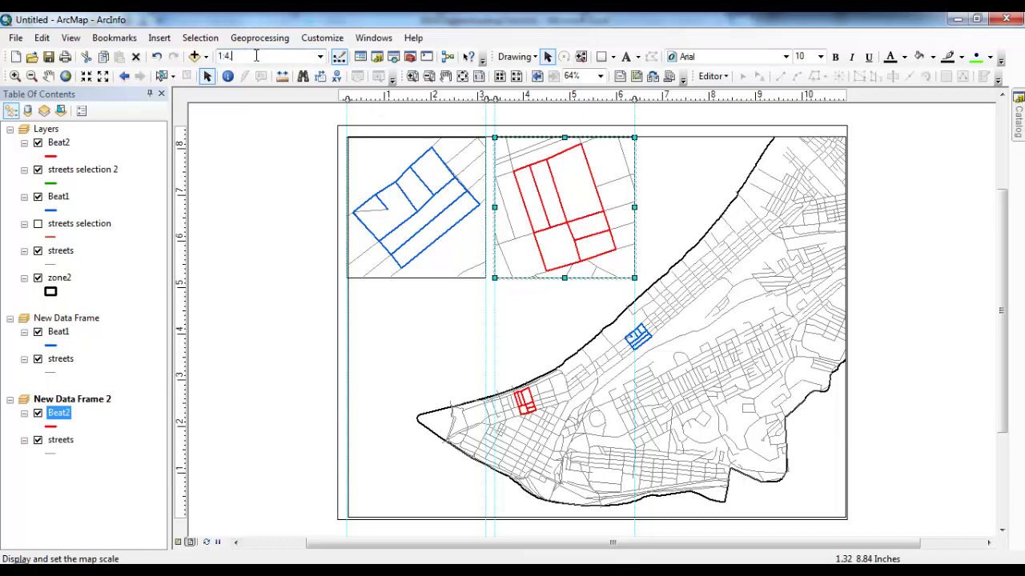
pyautogui.write('1:4,300')
pyautogui.press('Return')
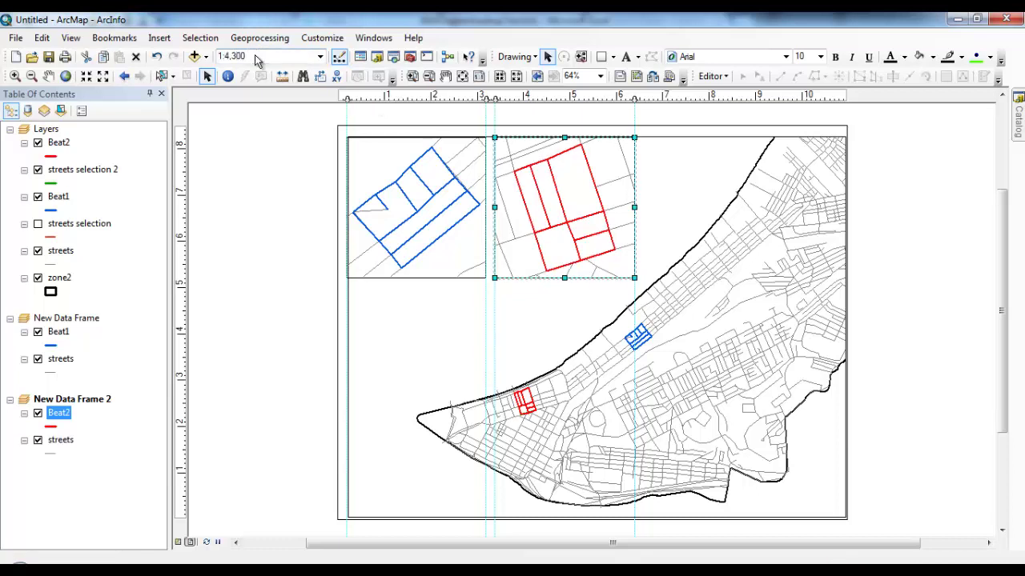
# Step: Turn on feature labels for Beat1 and streets in the Beat1 inset and for streets in the Beat2 inset
pyautogui.rightClick(54, 340)
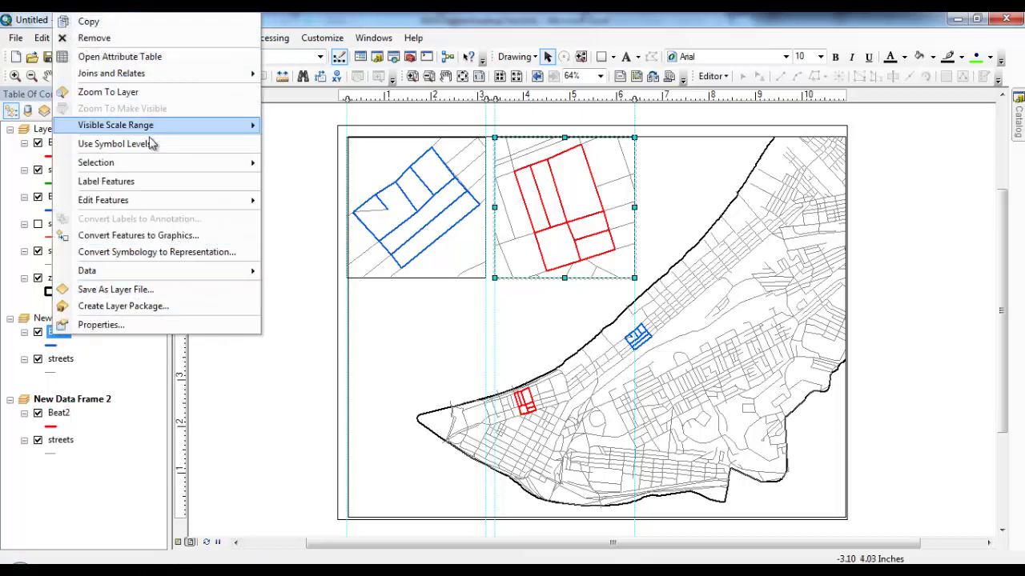
pyautogui.click(149, 182)
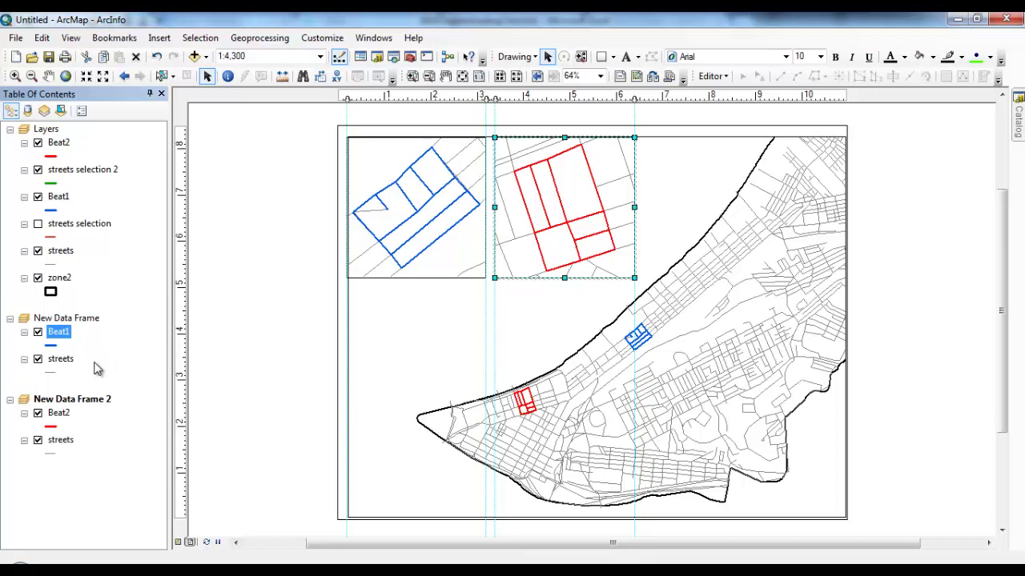
pyautogui.rightClick(68, 365)
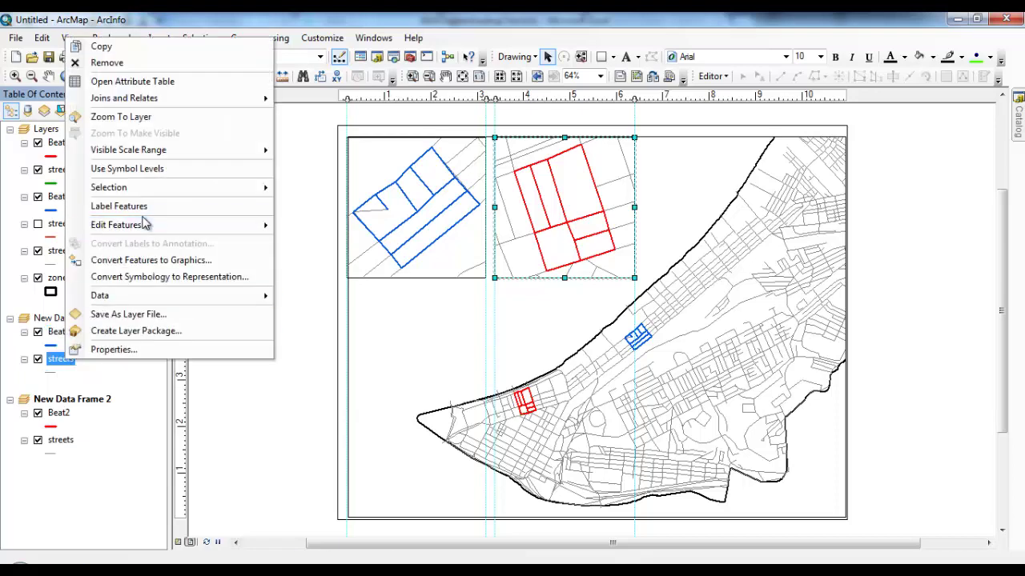
pyautogui.click(148, 212)
pyautogui.click(61, 440)
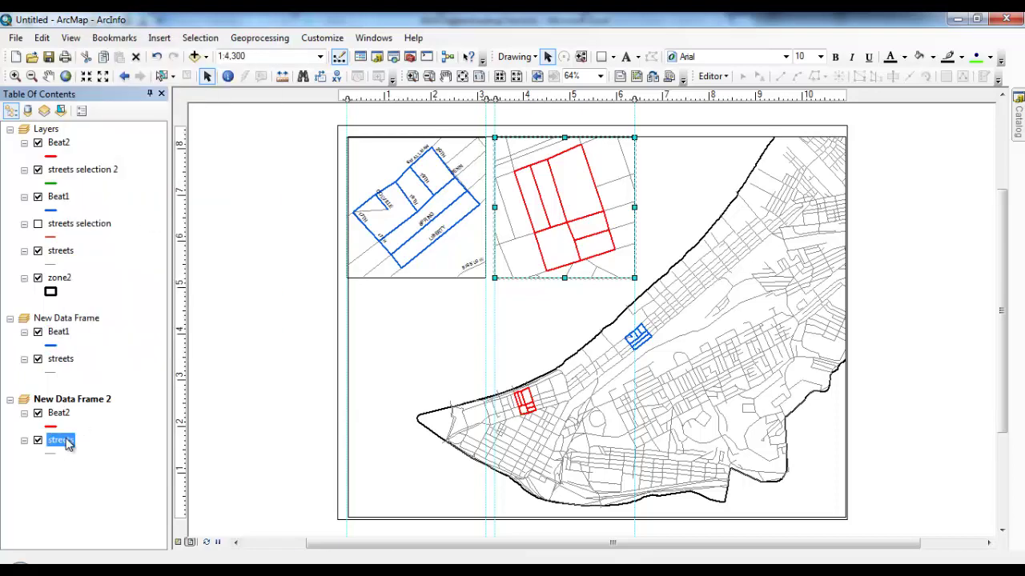
pyautogui.rightClick(68, 445)
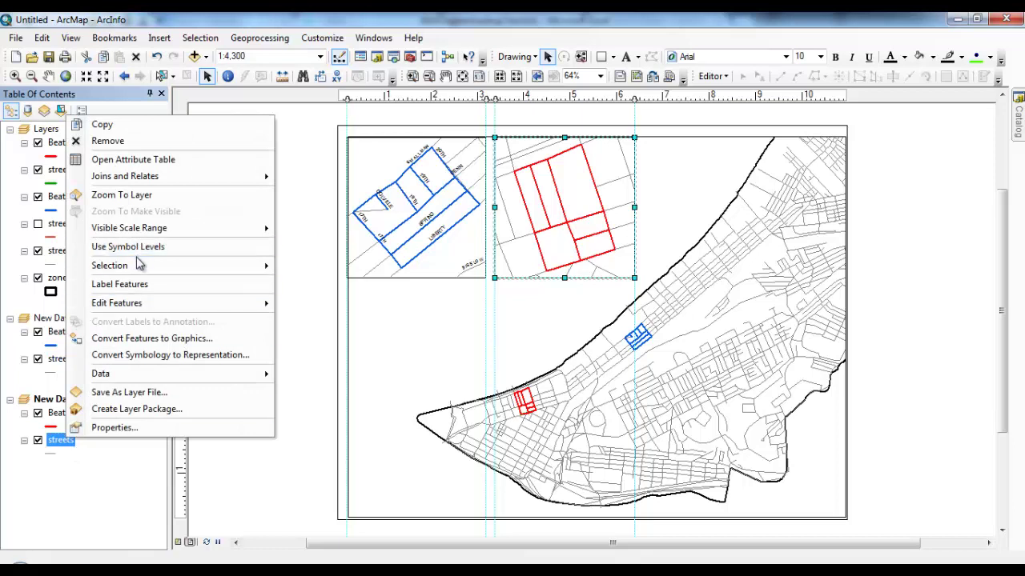
pyautogui.click(140, 284)
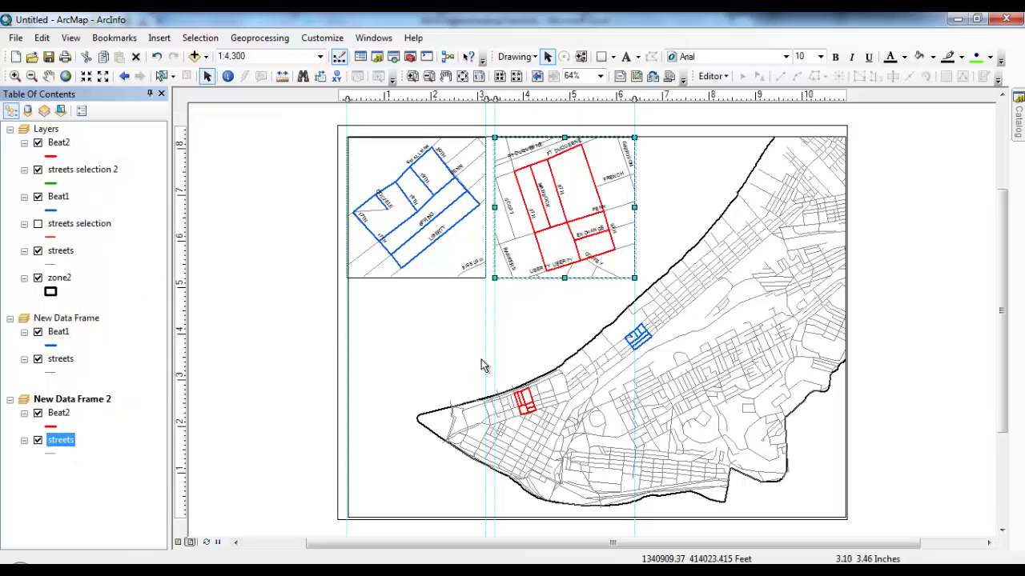
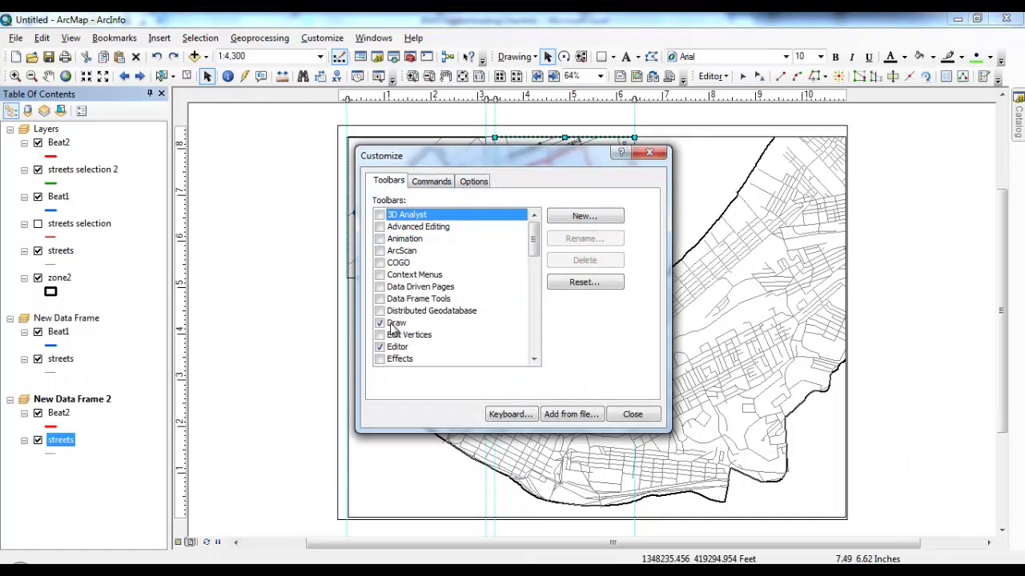
# Step: Search the customization commands for "callout" and select the Callout command in the Page Layout category
pyautogui.click(436, 182)
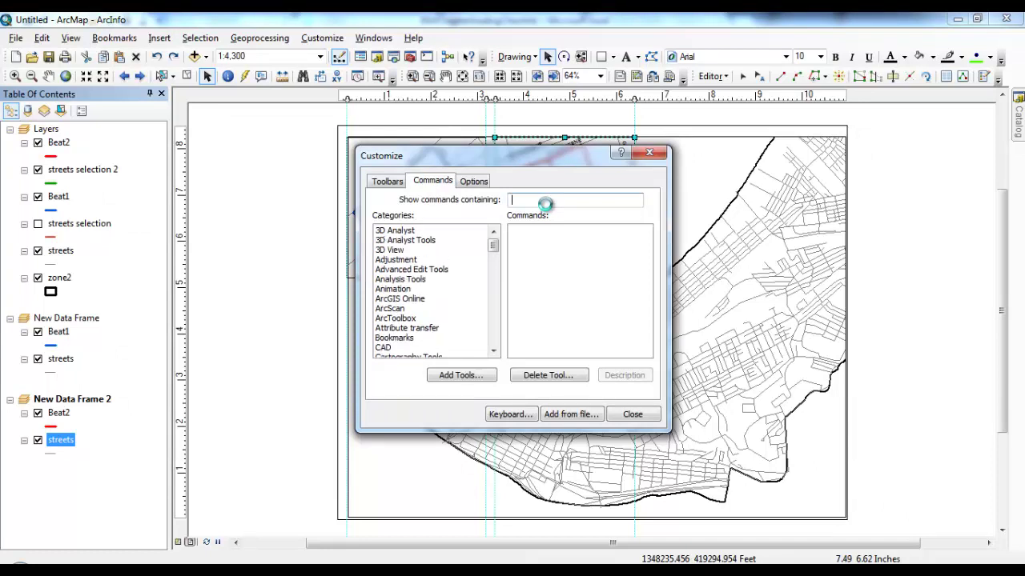
pyautogui.write('callout')
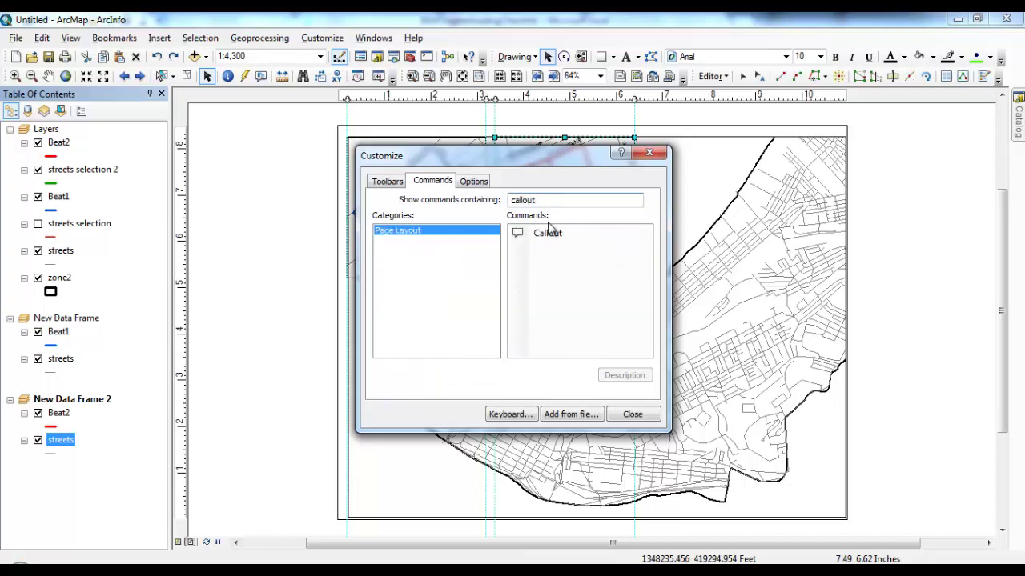
pyautogui.click(549, 232)
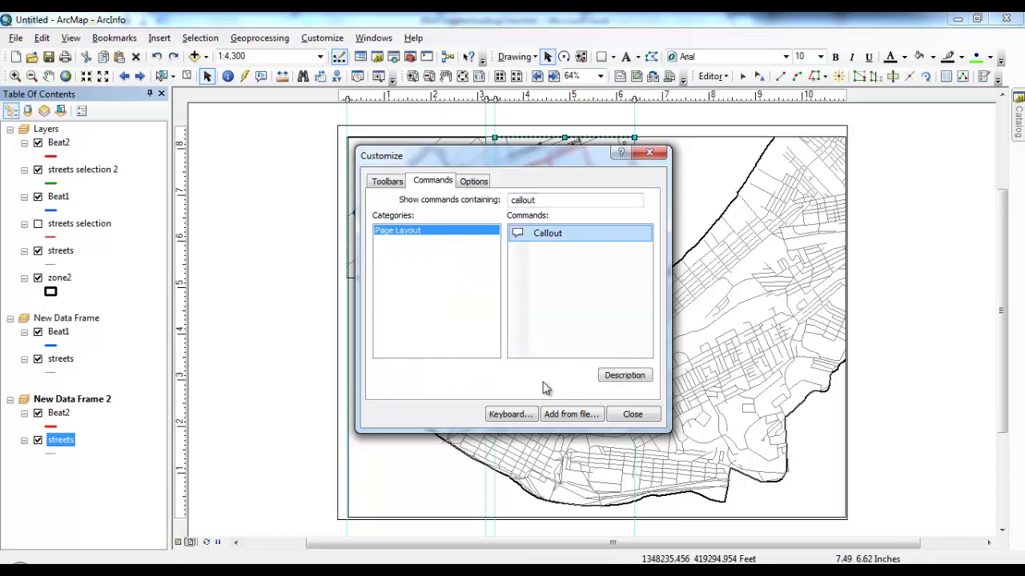
pyautogui.click(571, 414)
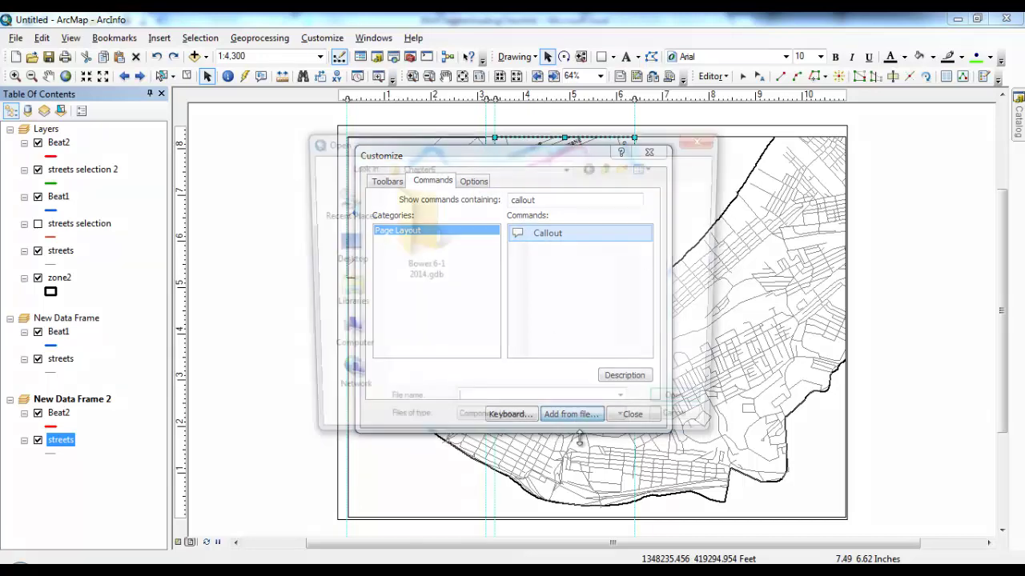
pyautogui.click(704, 138)
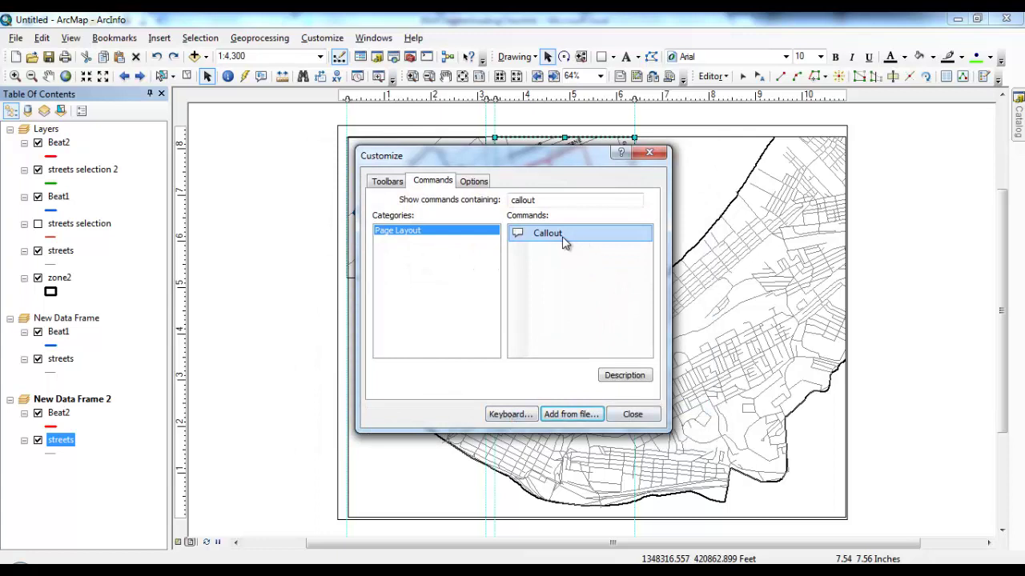
pyautogui.click(625, 376)
pyautogui.click(627, 405)
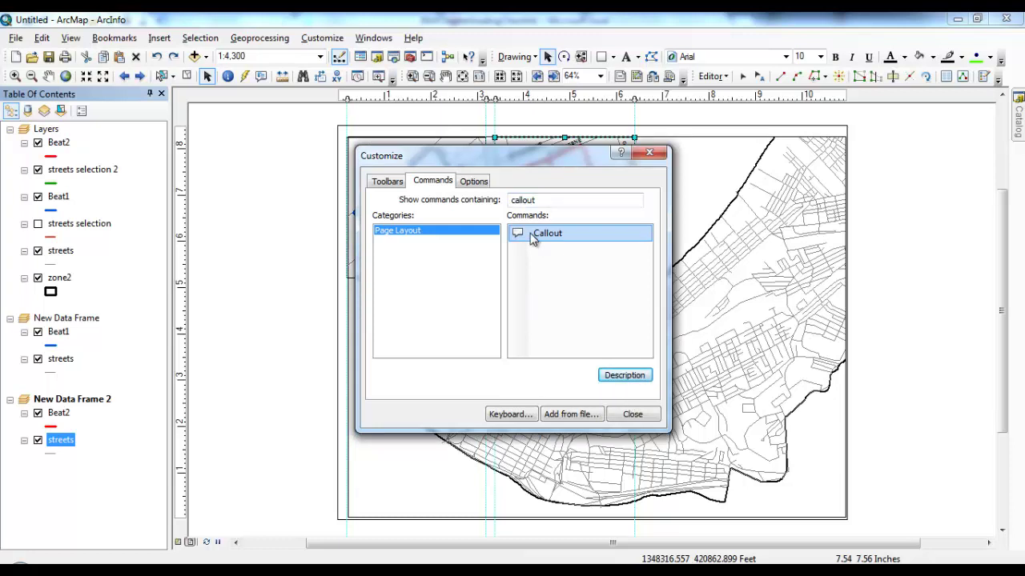
# Step: Add the Callout command to the Draw toolbar just before the font setting and finish customizing
pyautogui.moveTo(532, 239); pyautogui.dragTo(741, 192)
pyautogui.moveTo(758, 136)
pyautogui.mouseDown()
pyautogui.moveTo(694, 143)
pyautogui.moveTo(628, 59)
pyautogui.moveTo(601, 57)
pyautogui.moveTo(658, 63)
pyautogui.mouseUp()
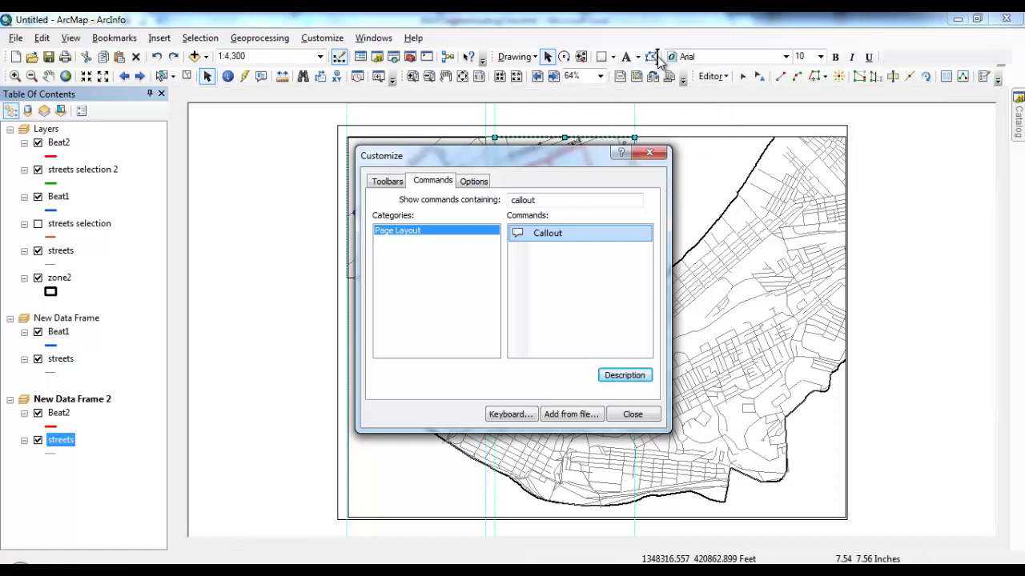
pyautogui.click(650, 154)
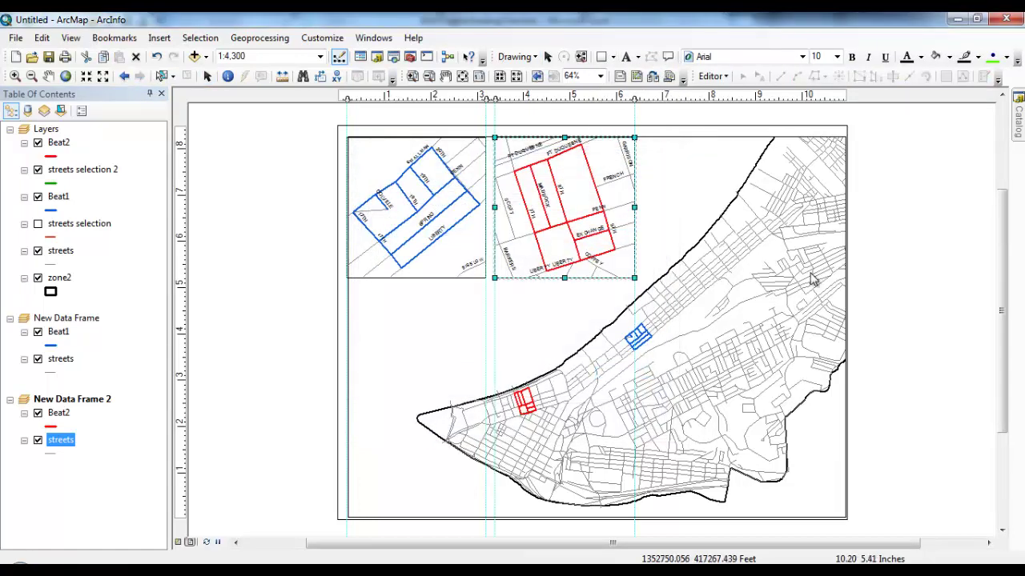
# Step: Place a callout reading "Beat #1" beside the red beat in the overview frame and set its font size to 16
pyautogui.click(668, 58)
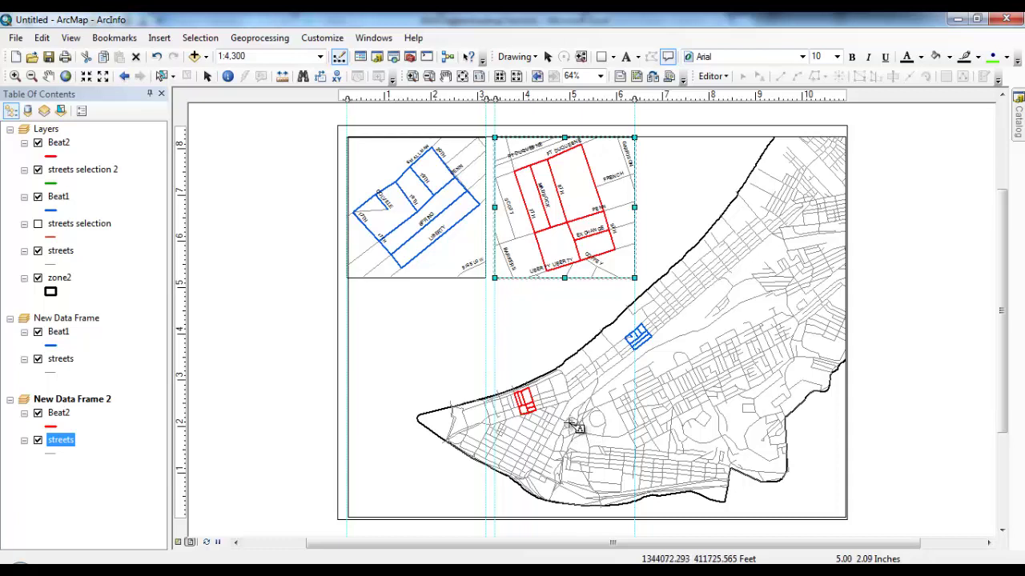
pyautogui.click(572, 425)
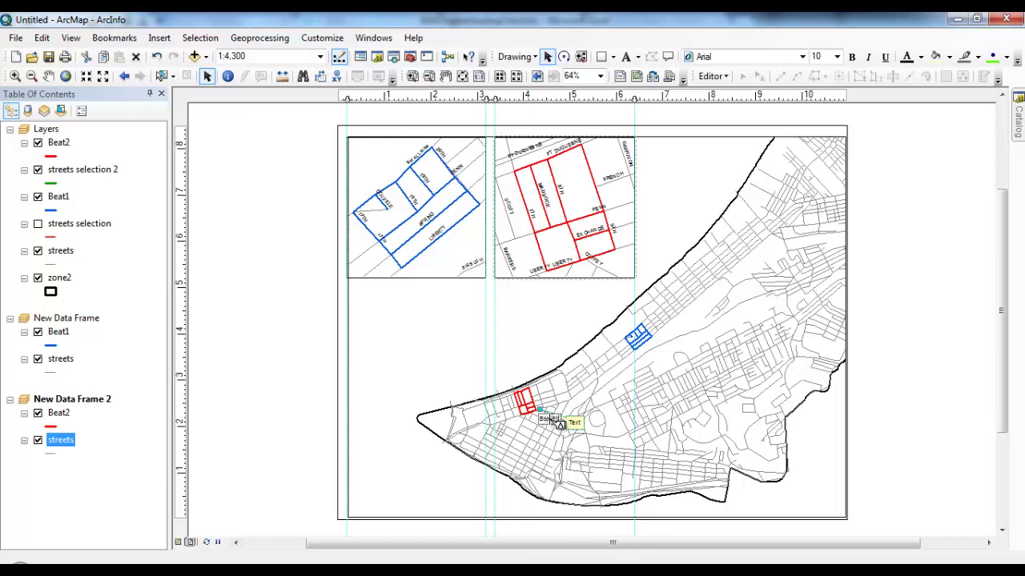
pyautogui.click(837, 57)
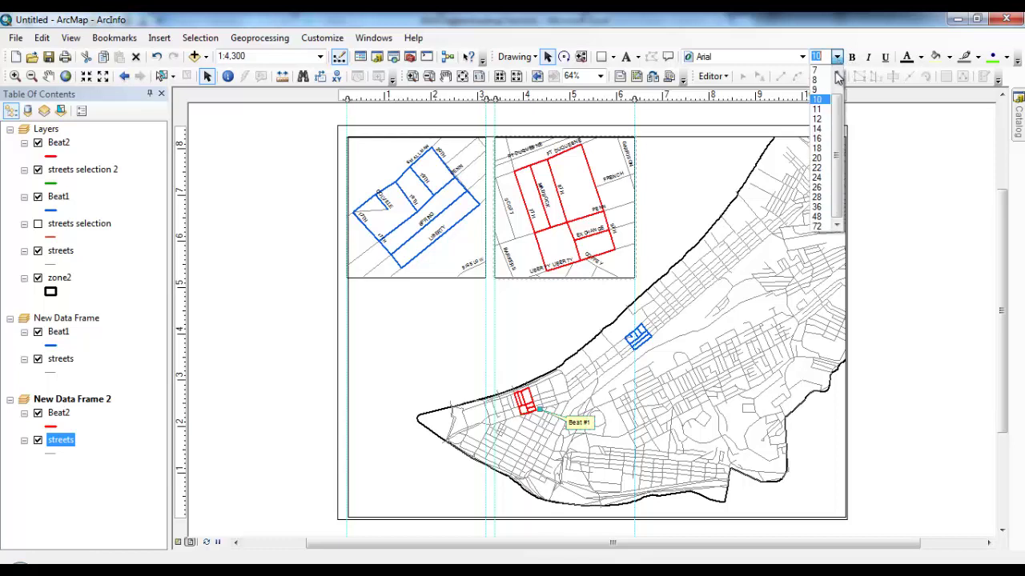
pyautogui.click(824, 140)
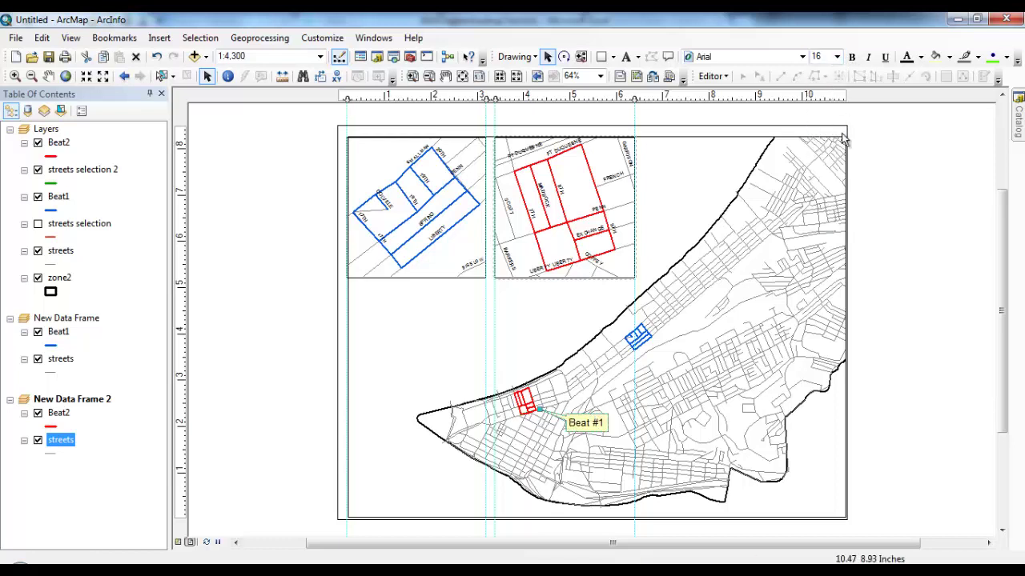
# Step: Move the "Beat #1" callout slightly closer to the red beat in the overview frame
pyautogui.click(585, 421)
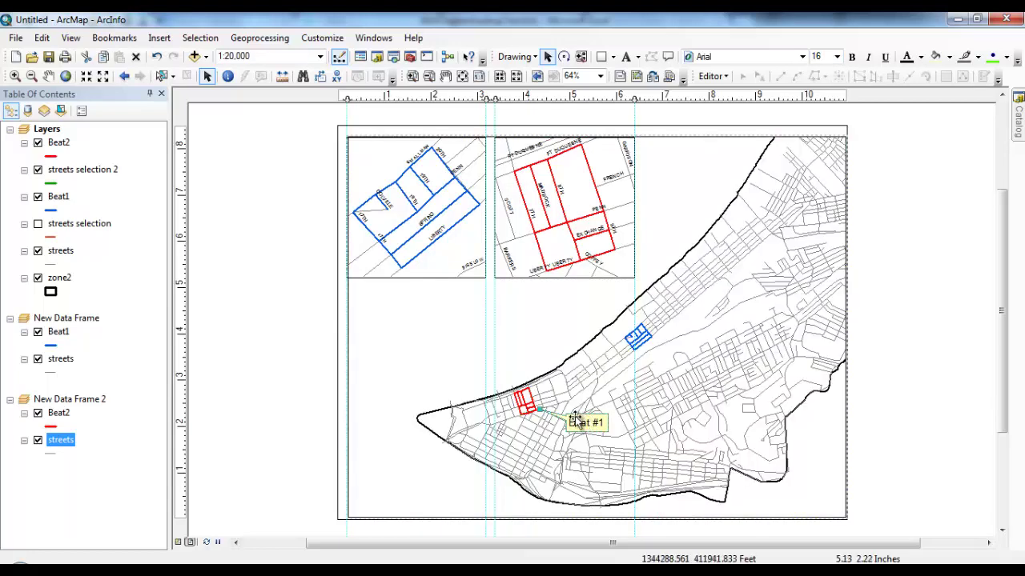
pyautogui.click(574, 422)
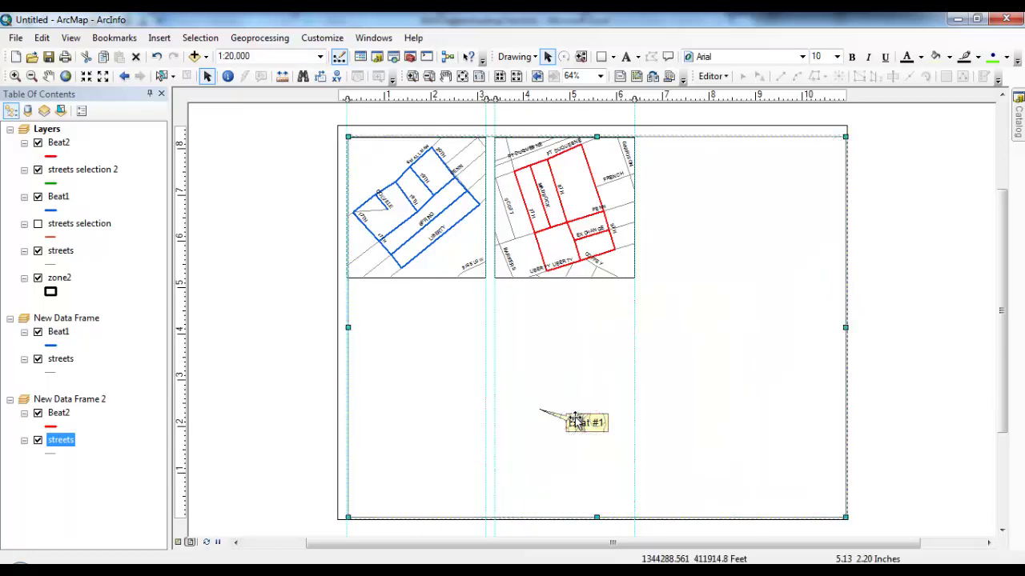
pyautogui.click(593, 424)
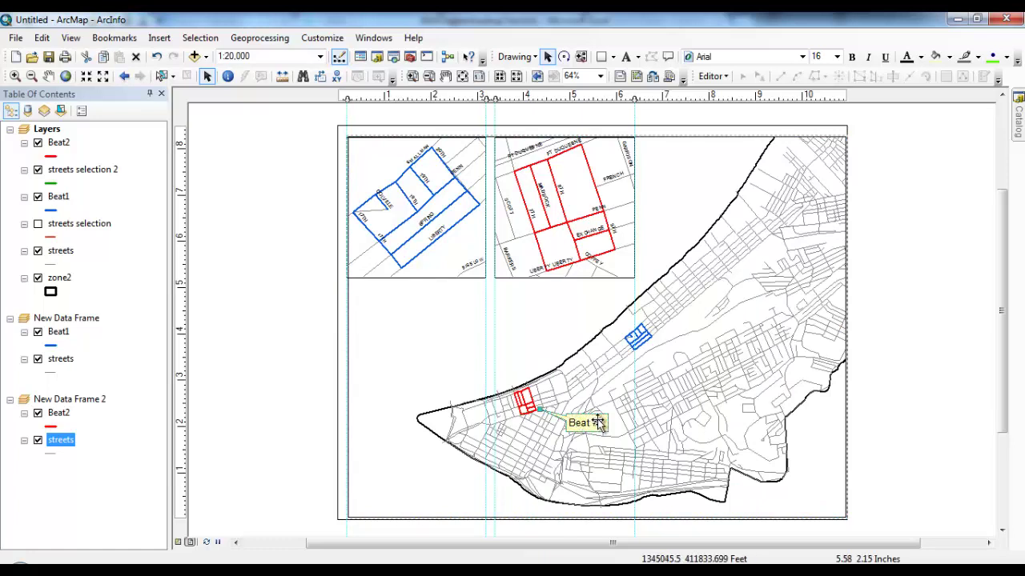
pyautogui.click(596, 428)
pyautogui.moveTo(596, 430); pyautogui.dragTo(589, 423)
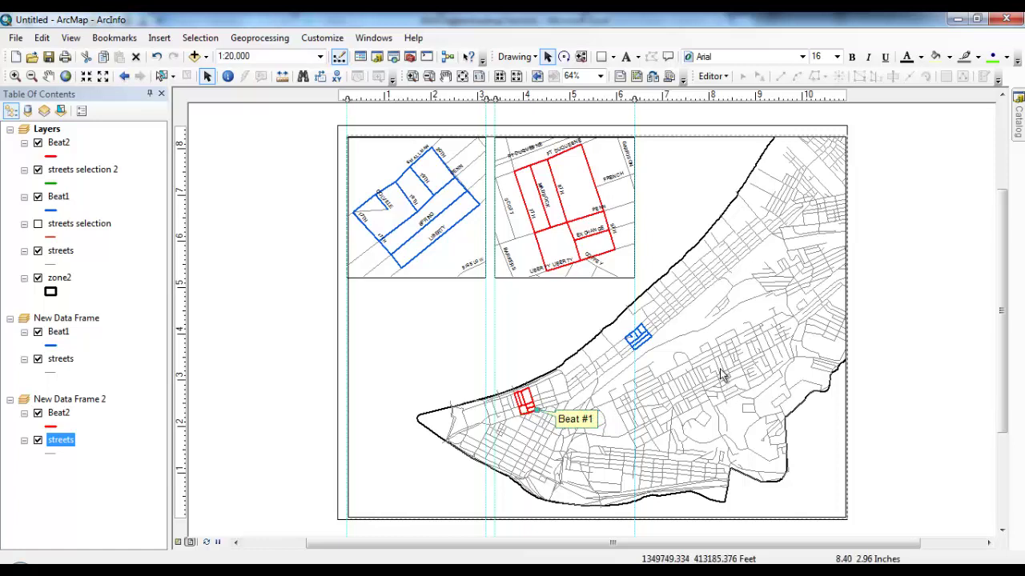
pyautogui.click(668, 56)
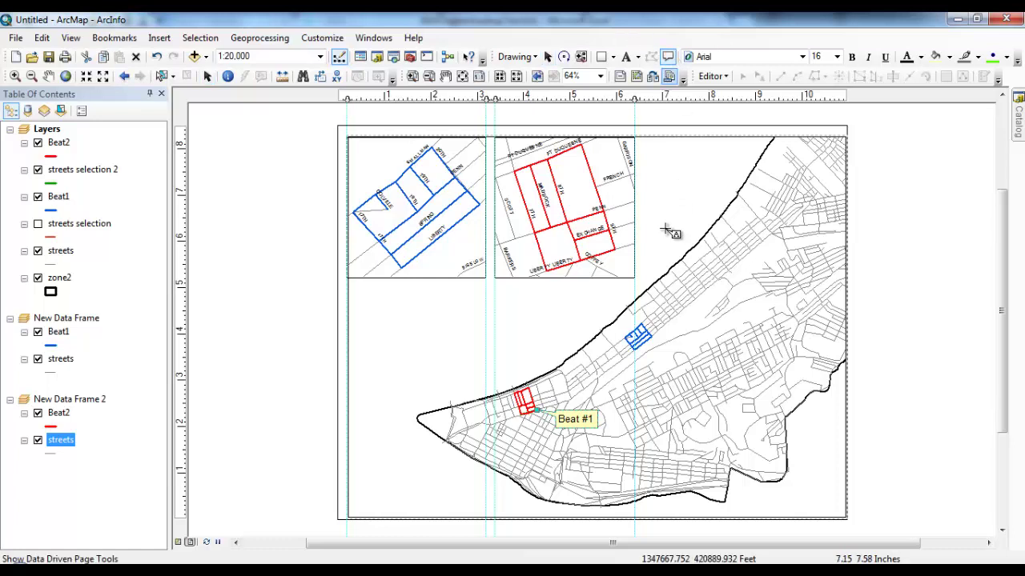
pyautogui.click(678, 324)
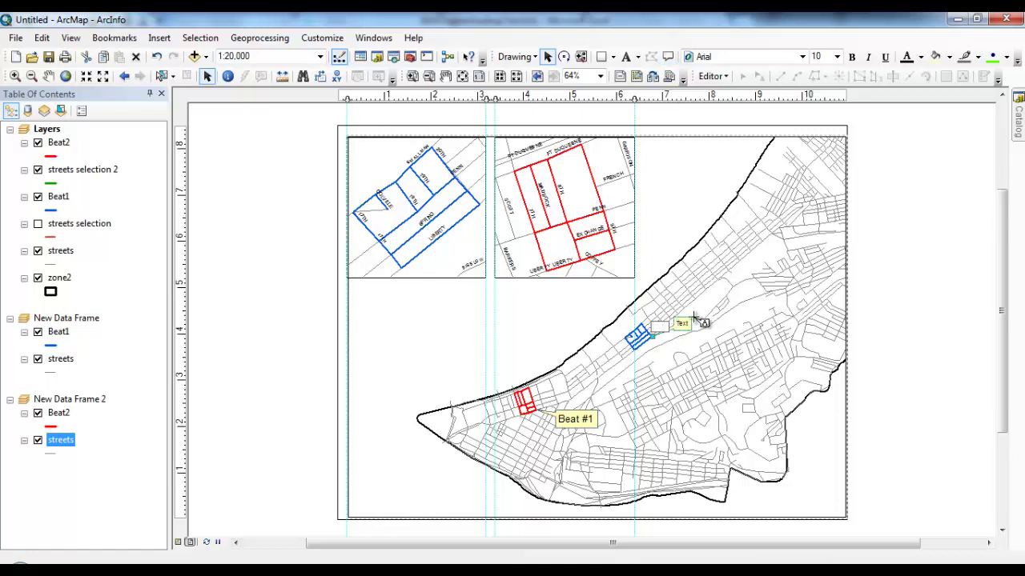
pyautogui.press('Delete')
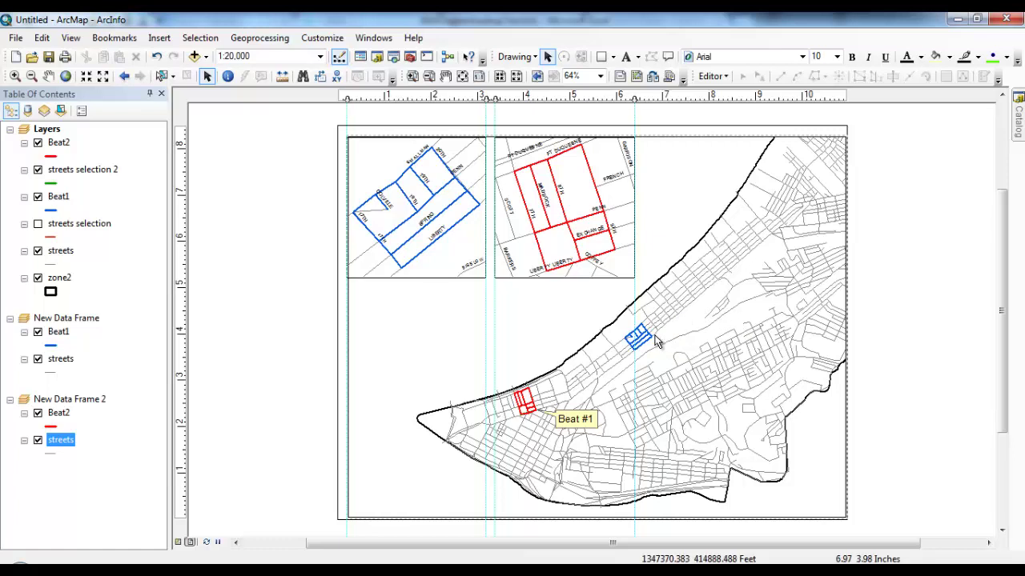
# Step: Place a callout reading "Beat #2" beside the blue beat in the overview frame and set its font size to 20
pyautogui.click(668, 56)
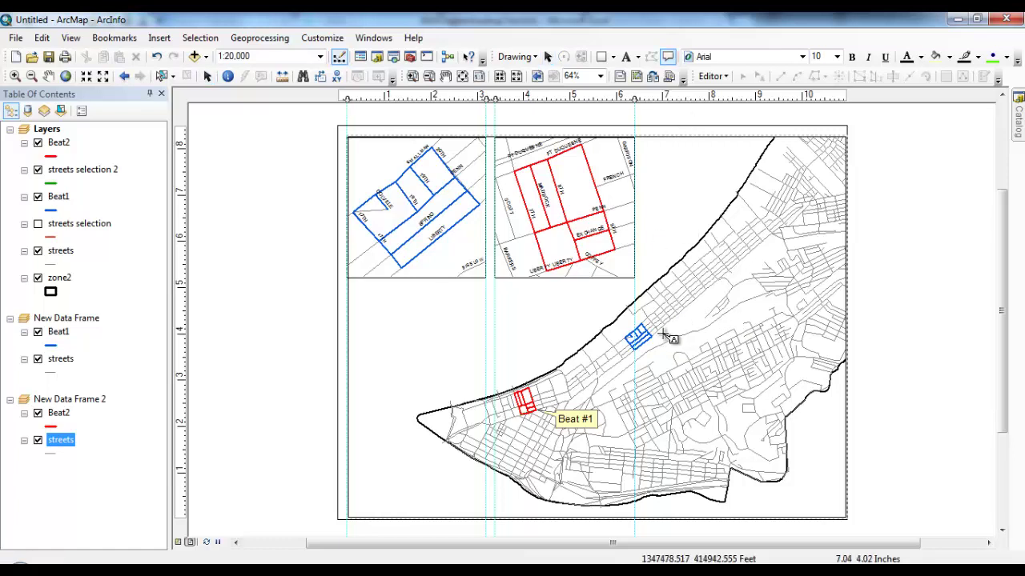
pyautogui.moveTo(655, 336); pyautogui.dragTo(682, 329)
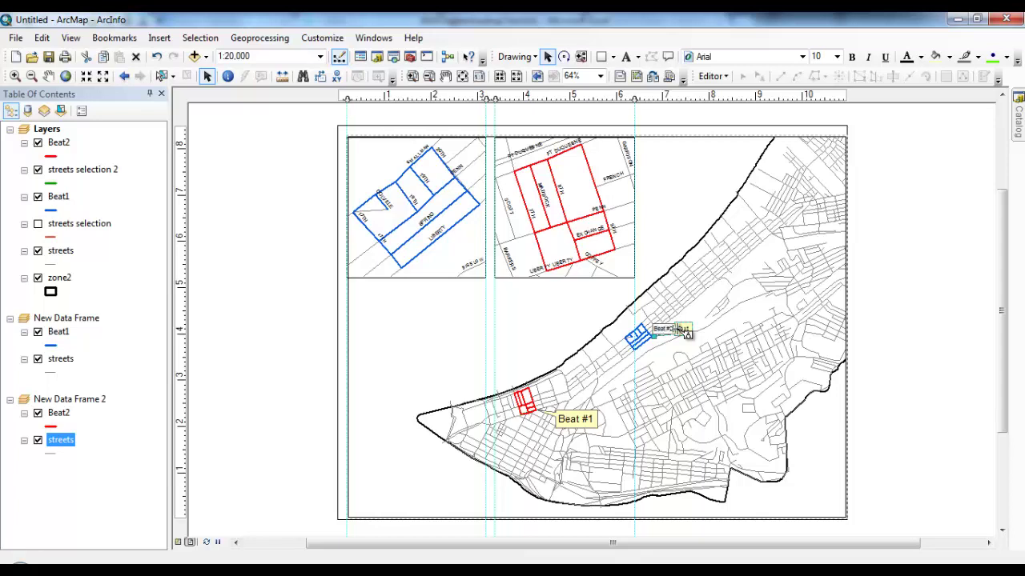
pyautogui.press('Return')
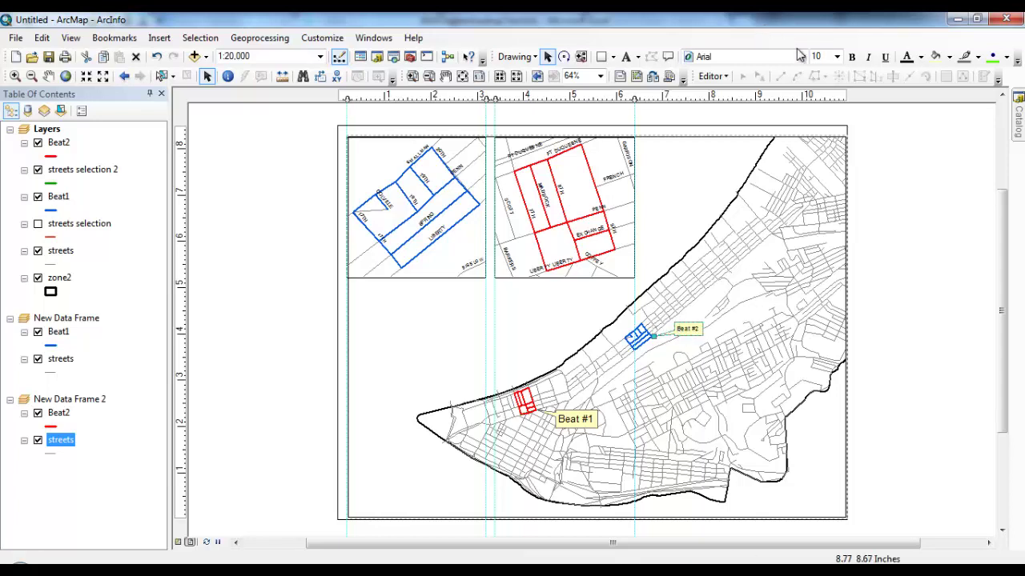
pyautogui.click(836, 56)
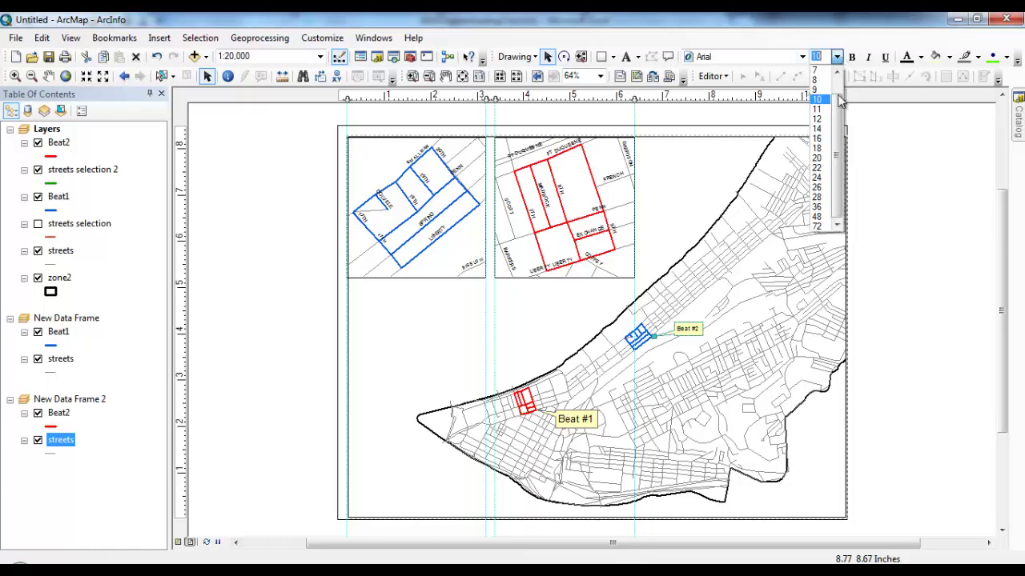
pyautogui.click(828, 160)
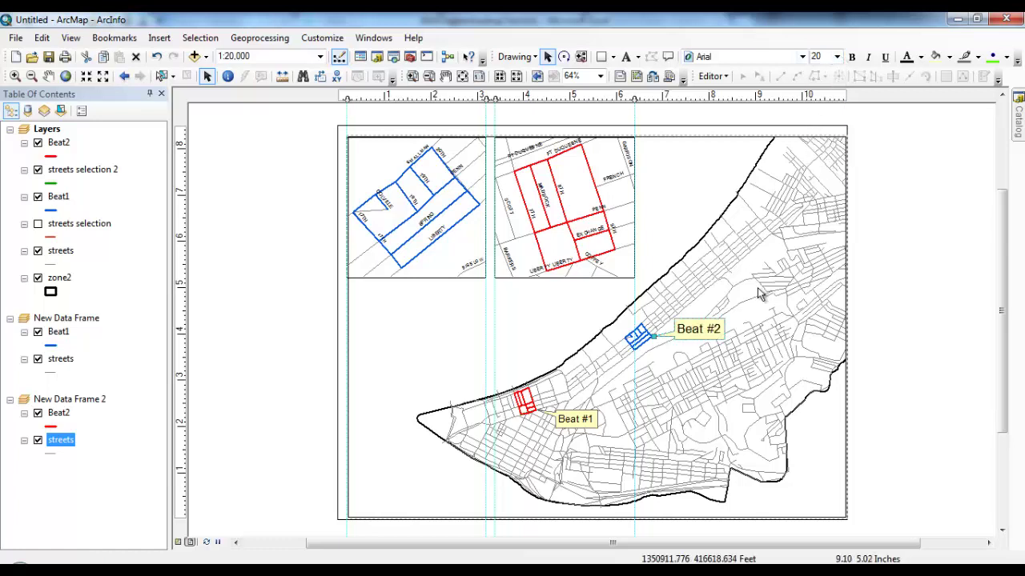
# Step: Set the "Beat #1" callout's font size to 20 to match the "Beat #2" callout
pyautogui.click(587, 422)
pyautogui.click(836, 56)
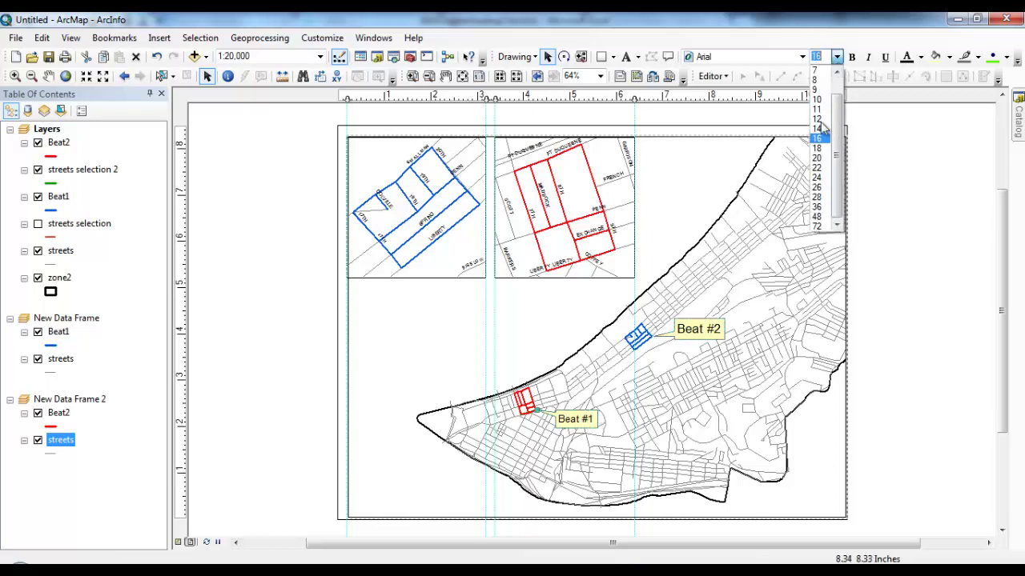
pyautogui.click(816, 148)
pyautogui.click(753, 264)
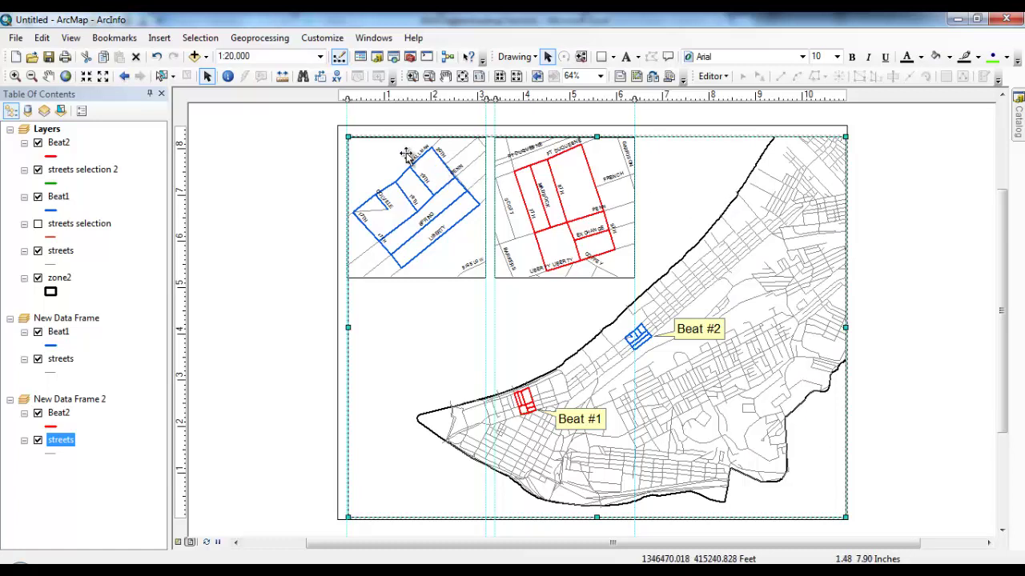
# Step: Add a horizontal guide at about 8 inches near the page's upper edge and undo the last layout change
pyautogui.click(186, 149)
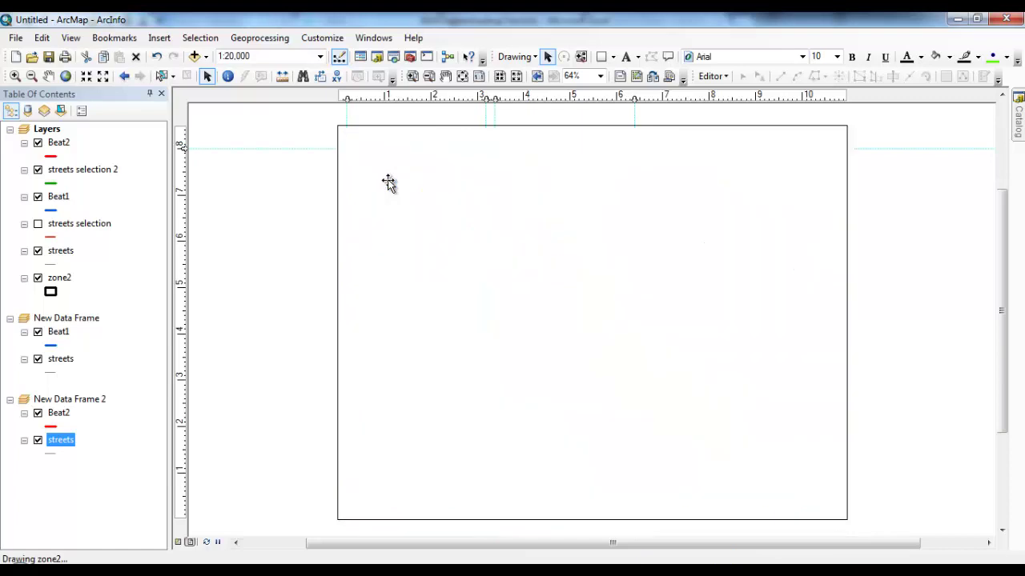
pyautogui.click(157, 58)
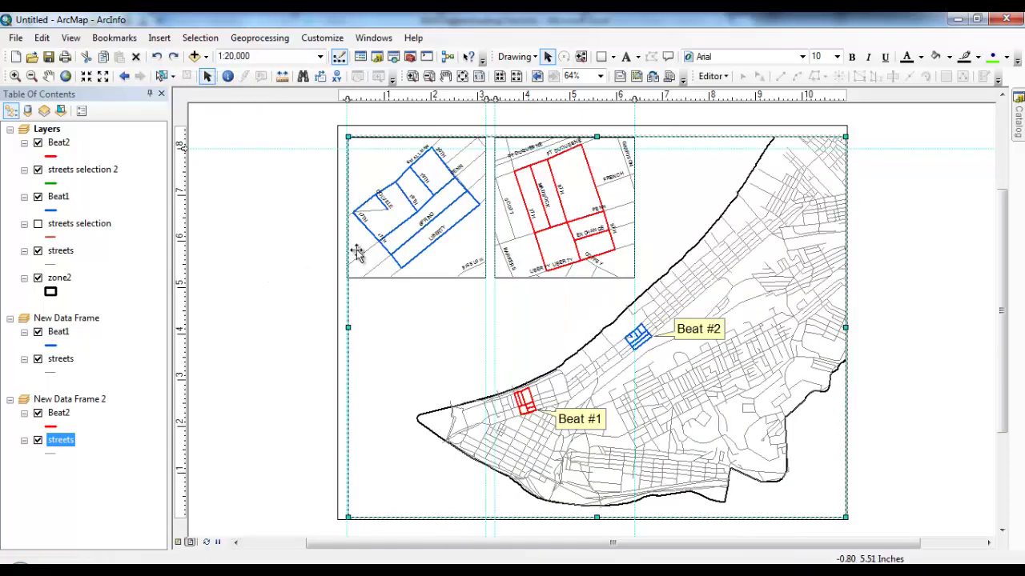
# Step: Move the blue and red beat inset frames down so their upper edges align with the 8-inch horizontal guide
pyautogui.click(393, 183)
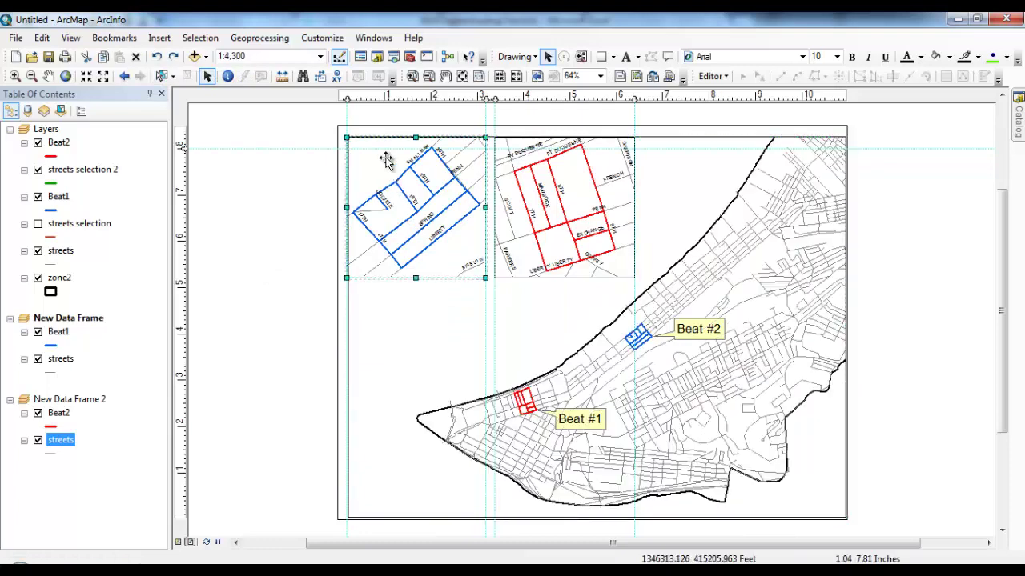
pyautogui.moveTo(384, 156); pyautogui.dragTo(385, 167)
pyautogui.click(517, 168)
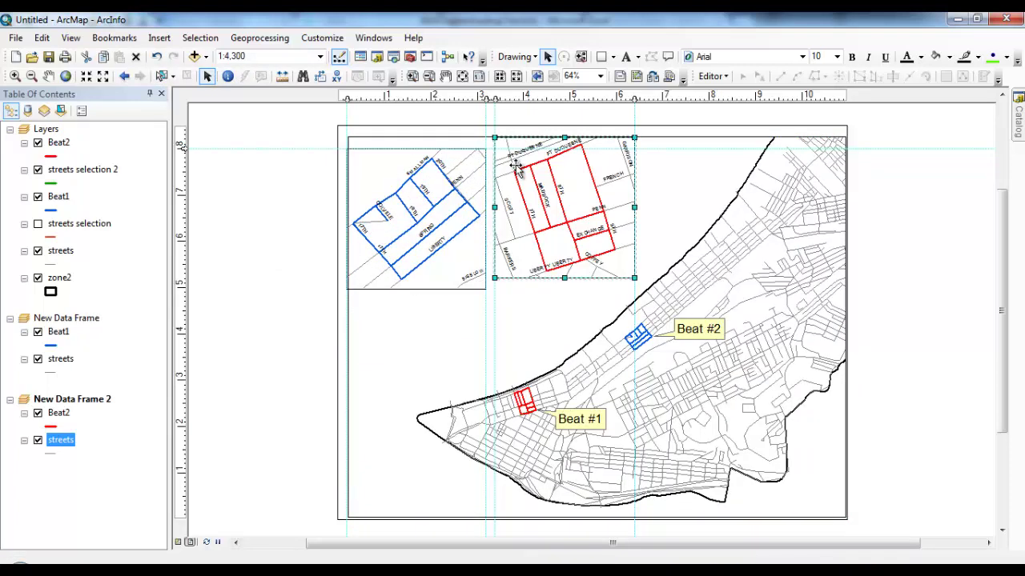
pyautogui.moveTo(516, 164); pyautogui.dragTo(518, 176)
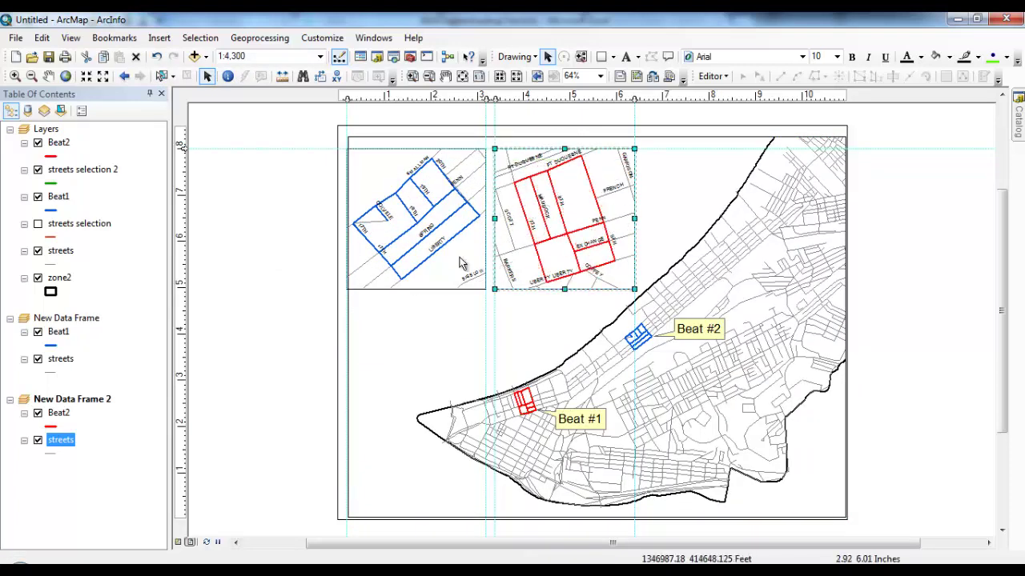
pyautogui.click(394, 327)
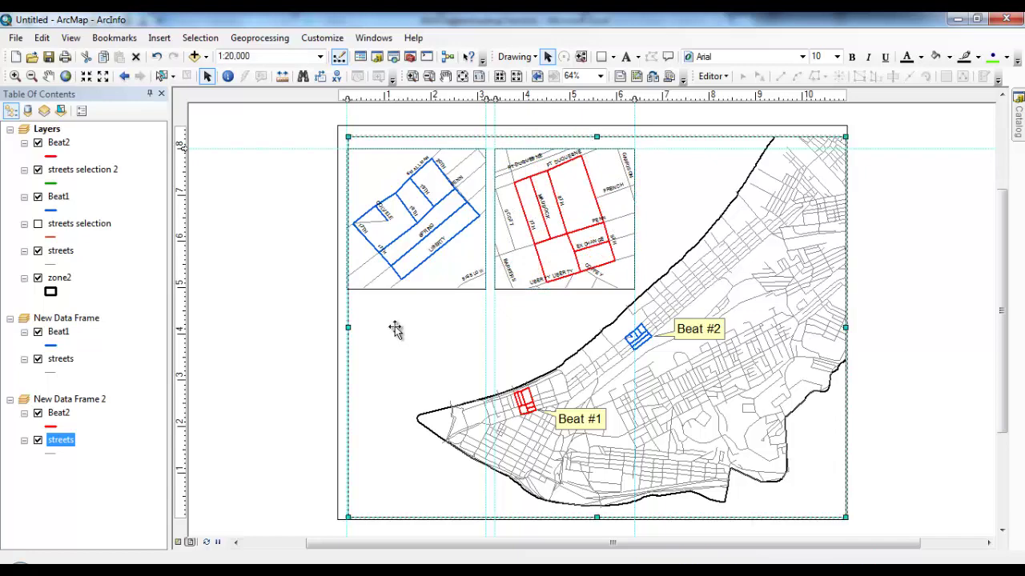
# Step: Insert the title "Beat #1 Details" and center it just above the blue beat inset
pyautogui.click(376, 157)
pyautogui.click(160, 38)
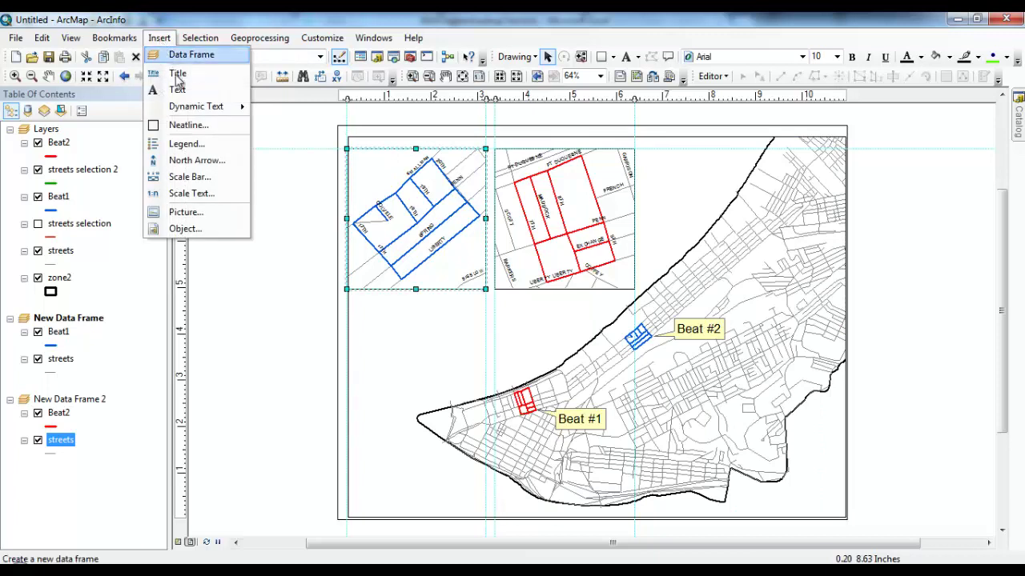
pyautogui.click(176, 72)
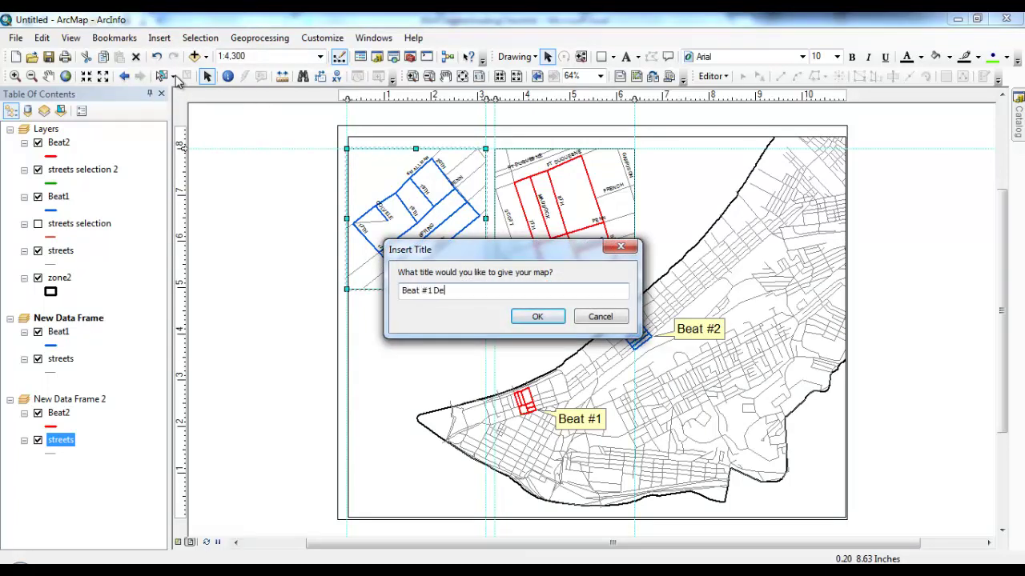
pyautogui.write('Beat #1 Detail')
pyautogui.press('Return')
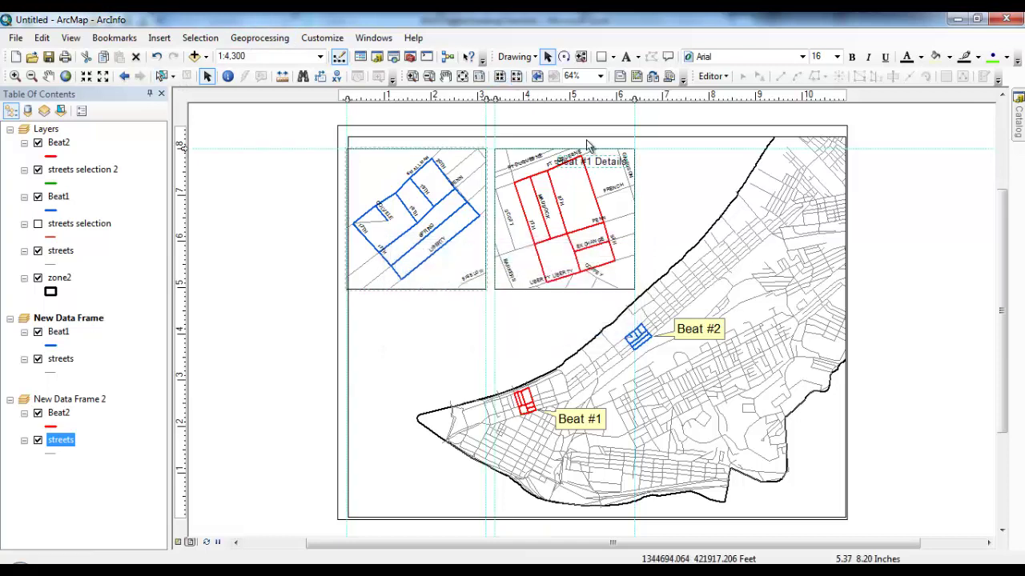
pyautogui.moveTo(598, 160); pyautogui.dragTo(417, 137)
# Step: Insert a second title above the red beat inset and change its text to "Beat #2 Details"
pyautogui.click(610, 178)
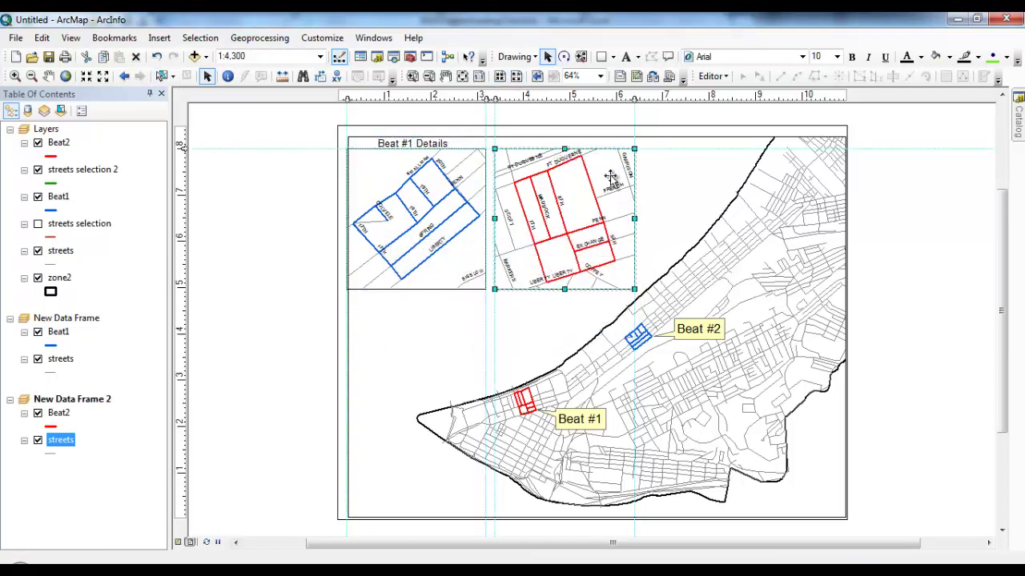
pyautogui.click(159, 38)
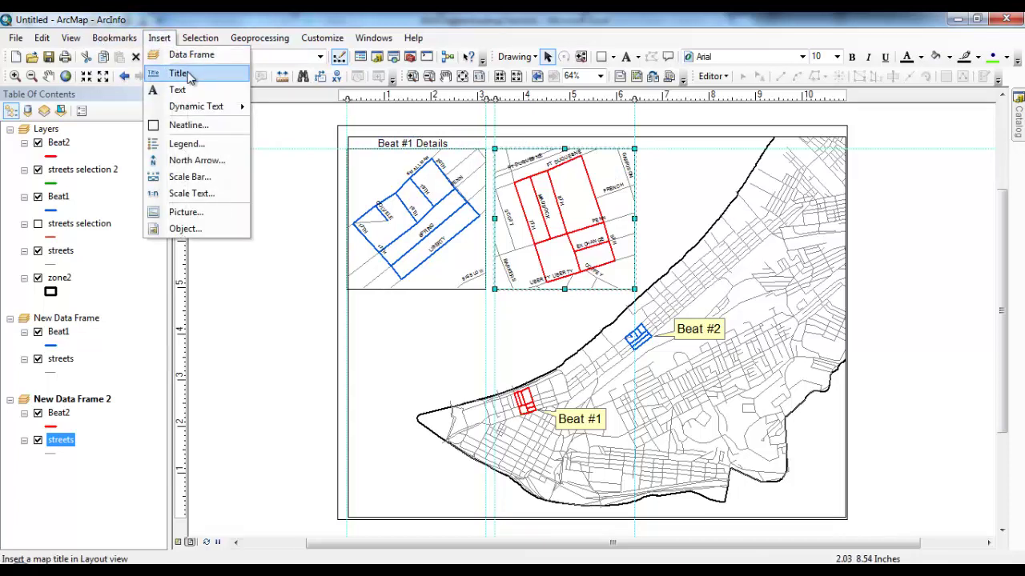
pyautogui.click(184, 72)
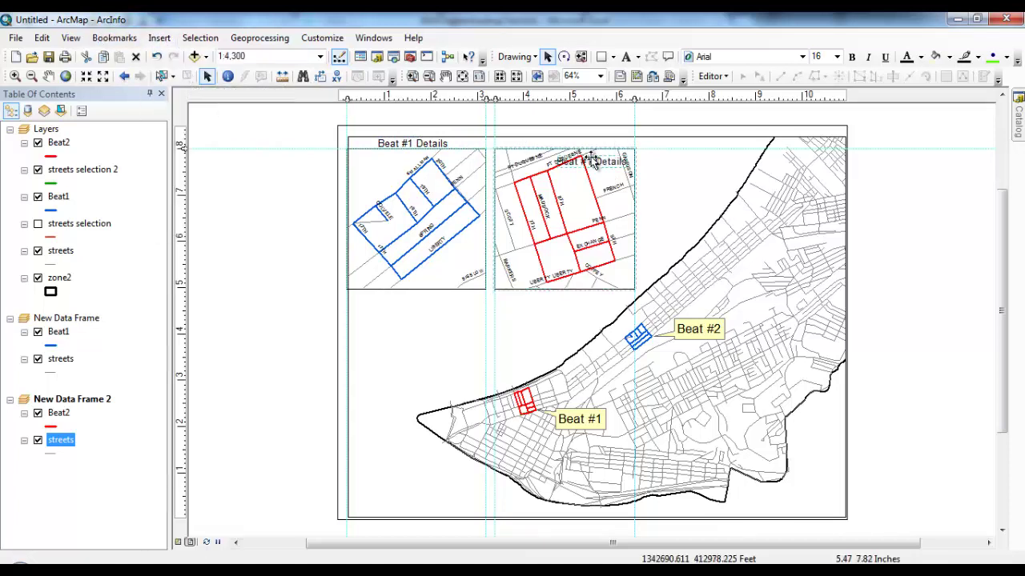
pyautogui.moveTo(586, 165); pyautogui.dragTo(564, 144)
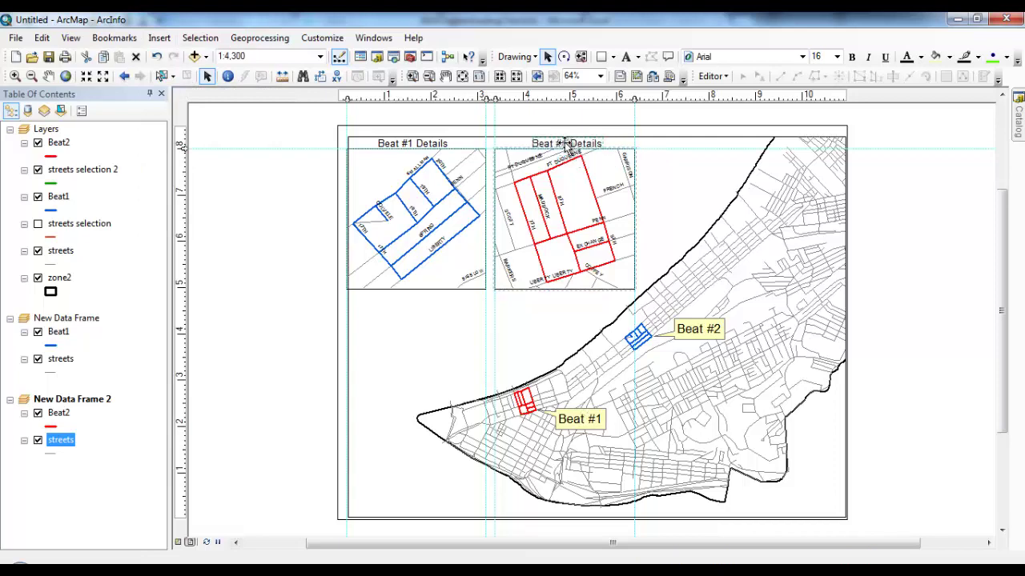
pyautogui.click(564, 144)
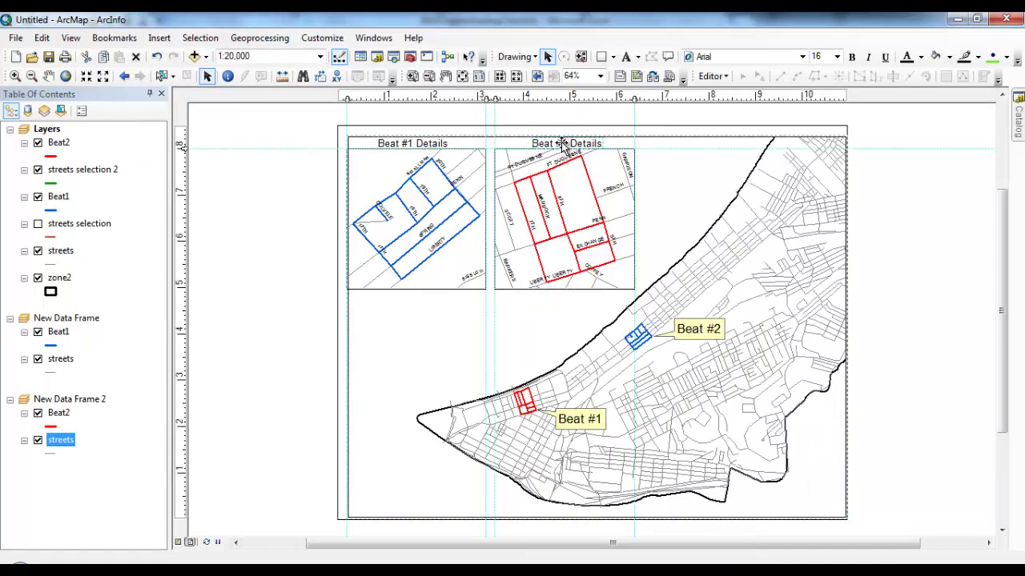
pyautogui.doubleClick(563, 143)
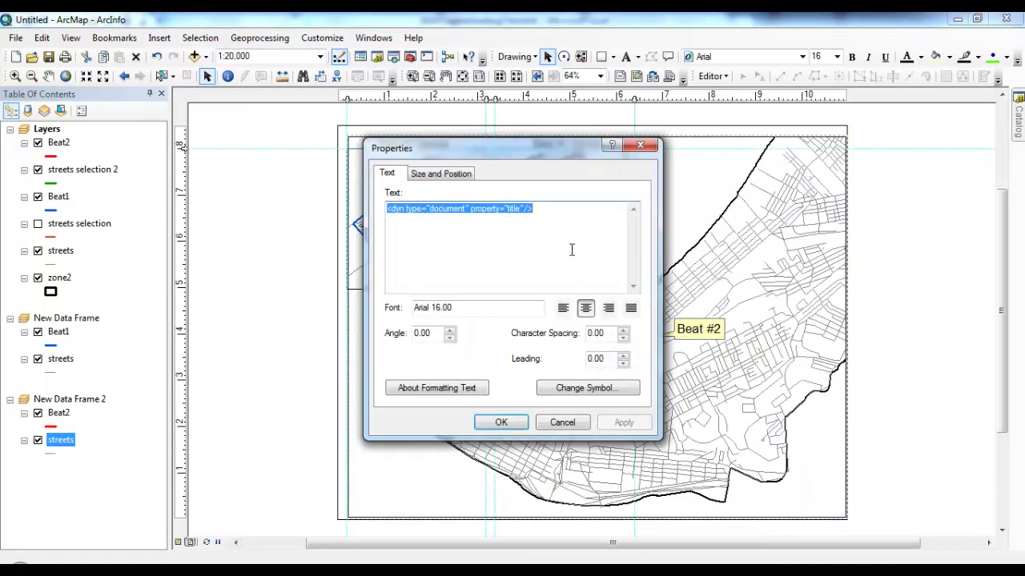
pyautogui.write('Beat #2 Details')
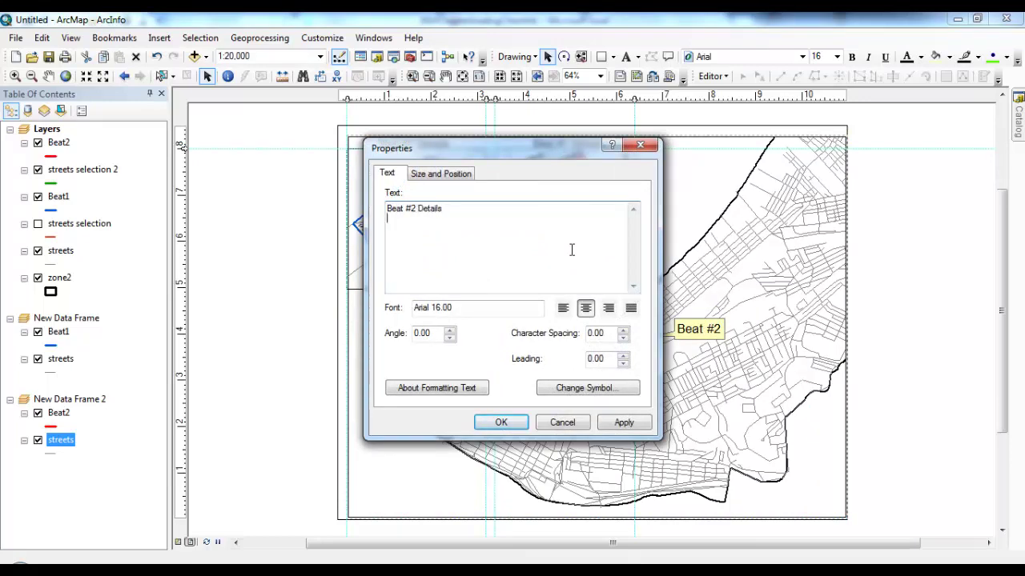
pyautogui.click(501, 422)
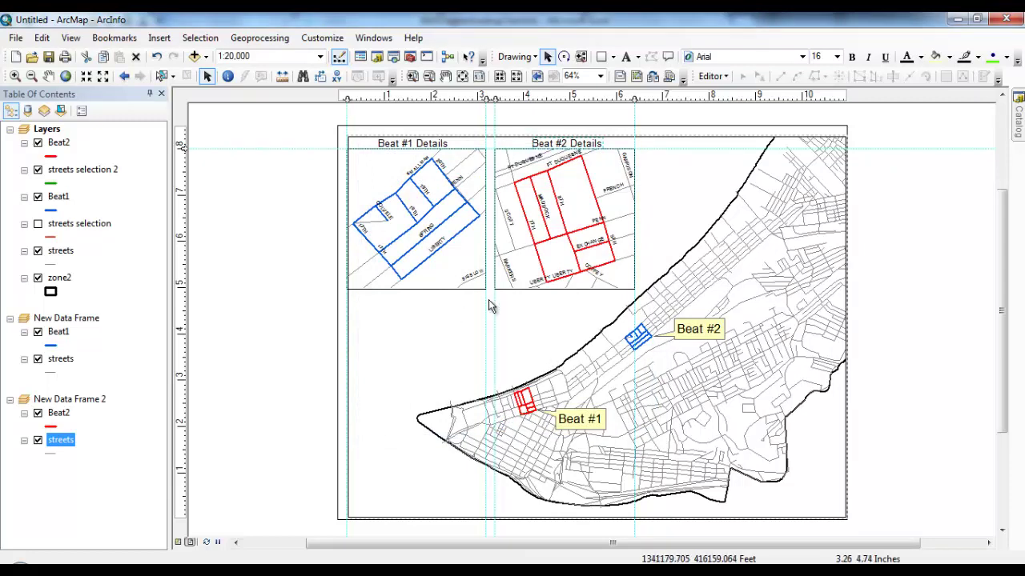
# Step: Insert a Scale Line 2 scale bar in feet for the blue beat inset and place it directly beneath the insets
pyautogui.click(373, 163)
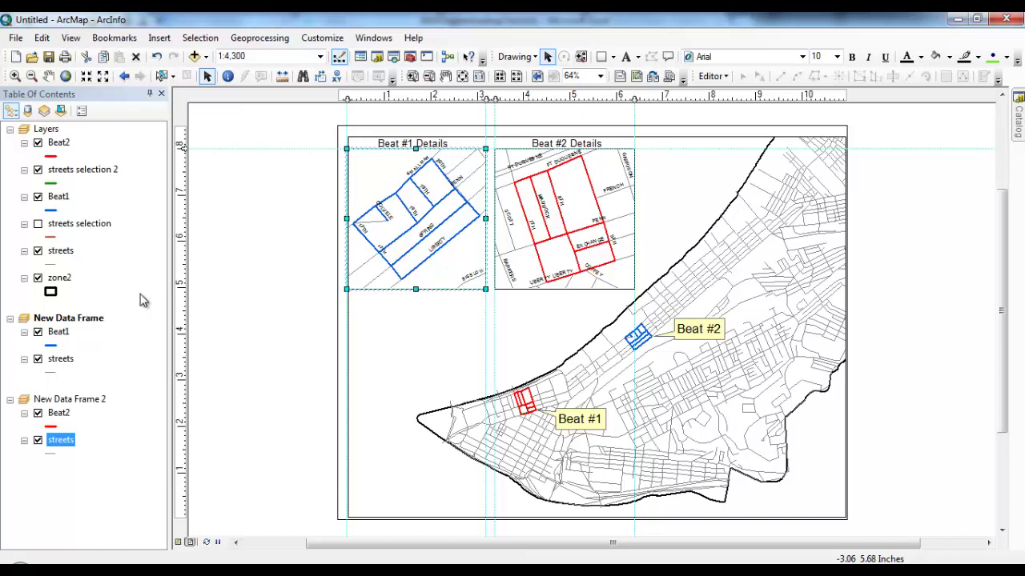
pyautogui.click(166, 40)
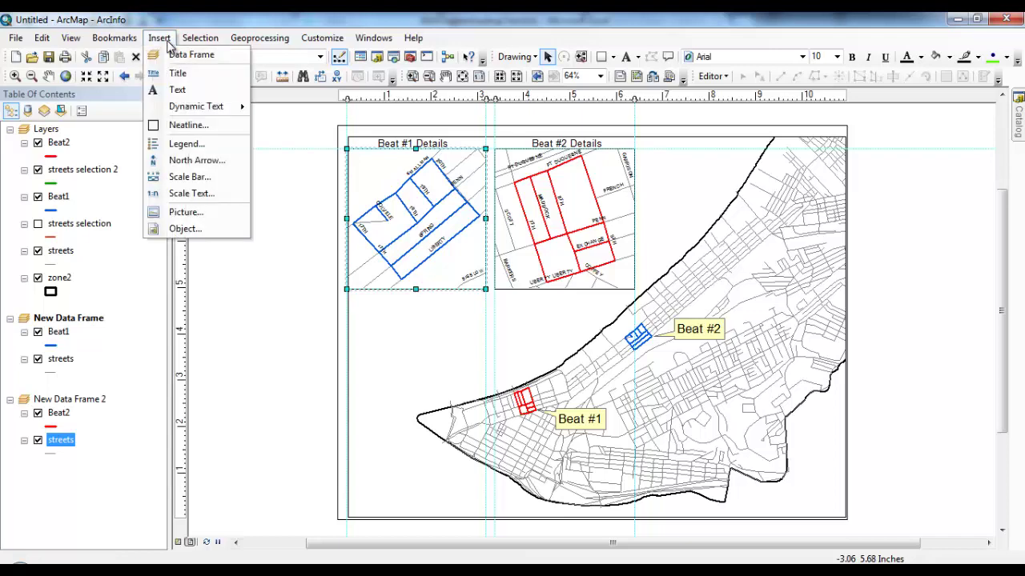
pyautogui.click(193, 177)
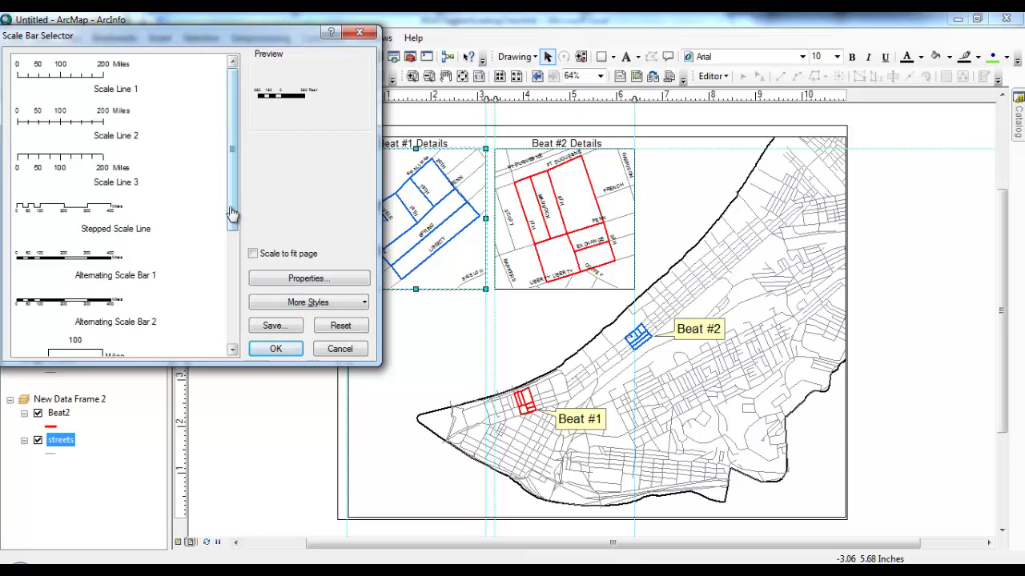
pyautogui.click(88, 132)
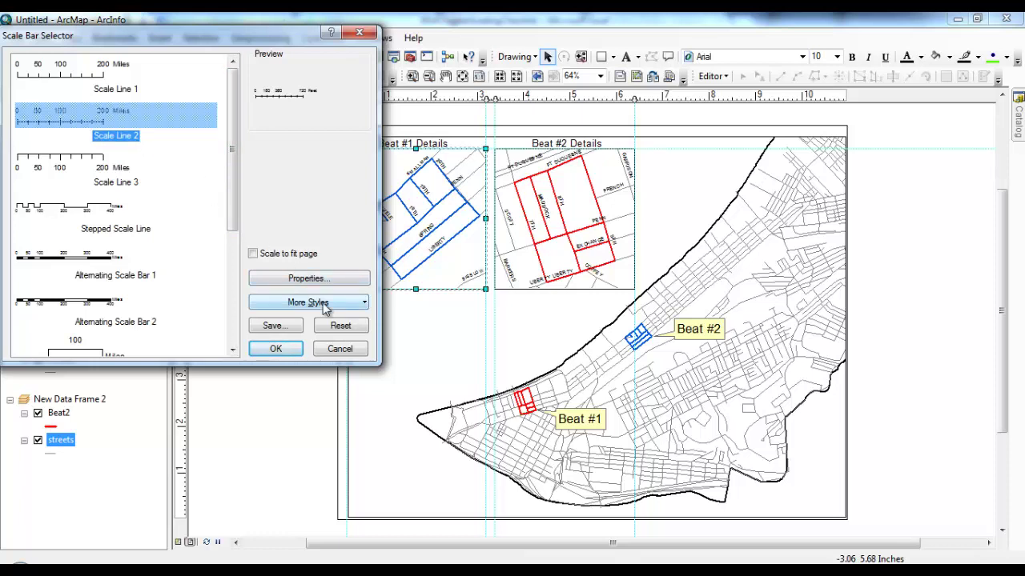
pyautogui.click(304, 281)
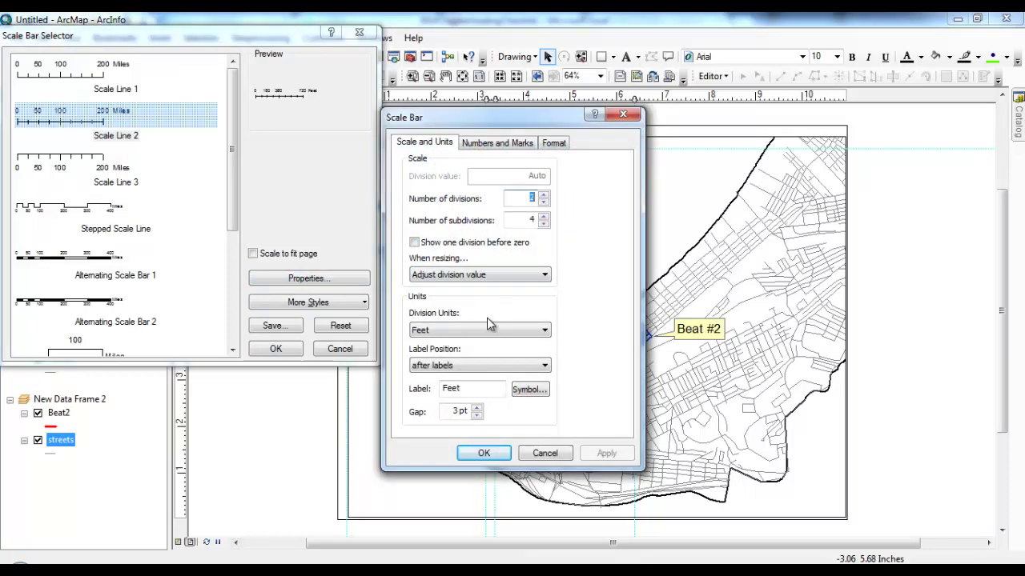
pyautogui.click(483, 453)
pyautogui.click(276, 349)
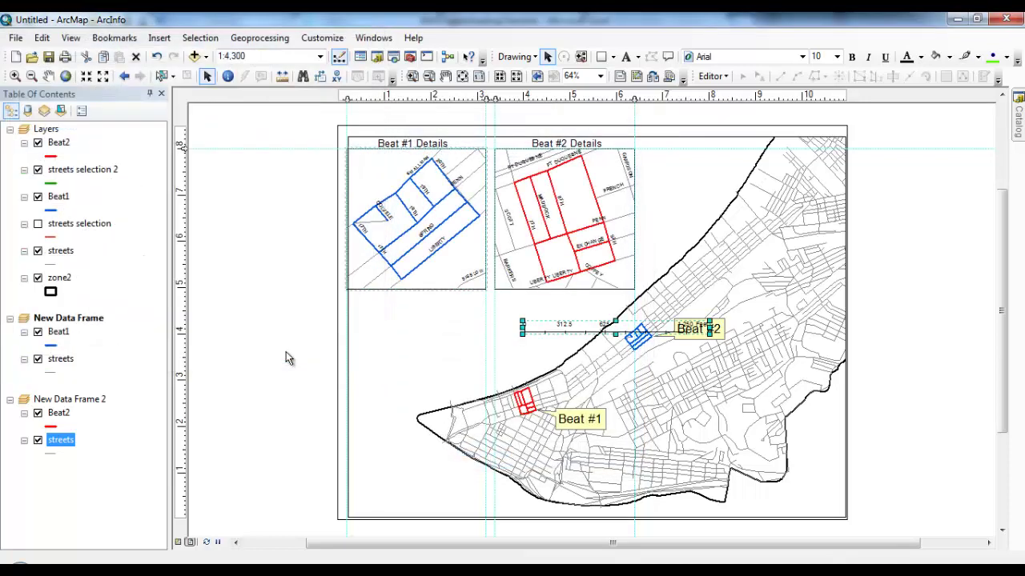
pyautogui.moveTo(581, 328); pyautogui.dragTo(412, 306)
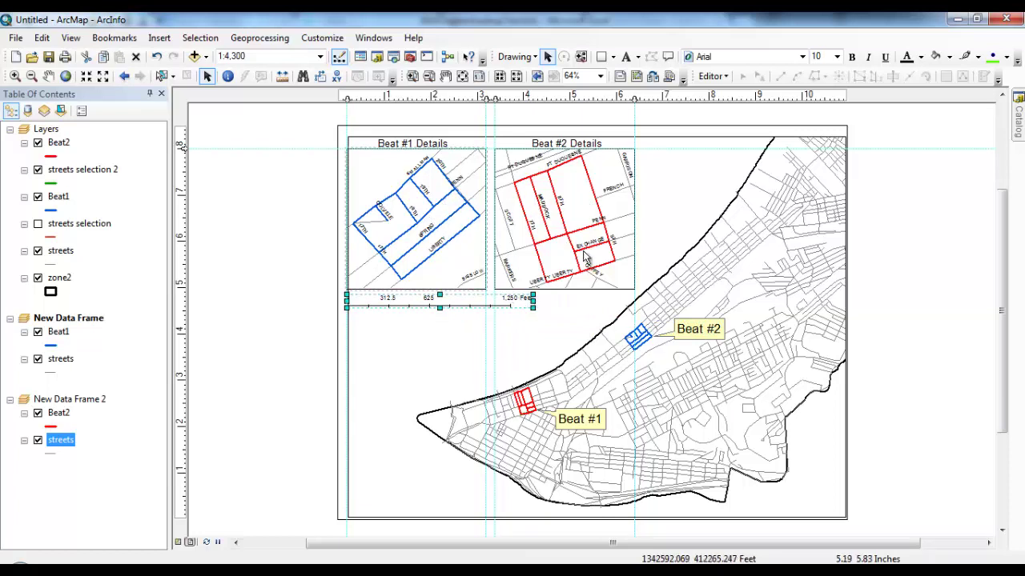
# Step: Insert the text "Source: Pittsburgh Police" and place it near the overview frame's lower-left corner
pyautogui.click(424, 336)
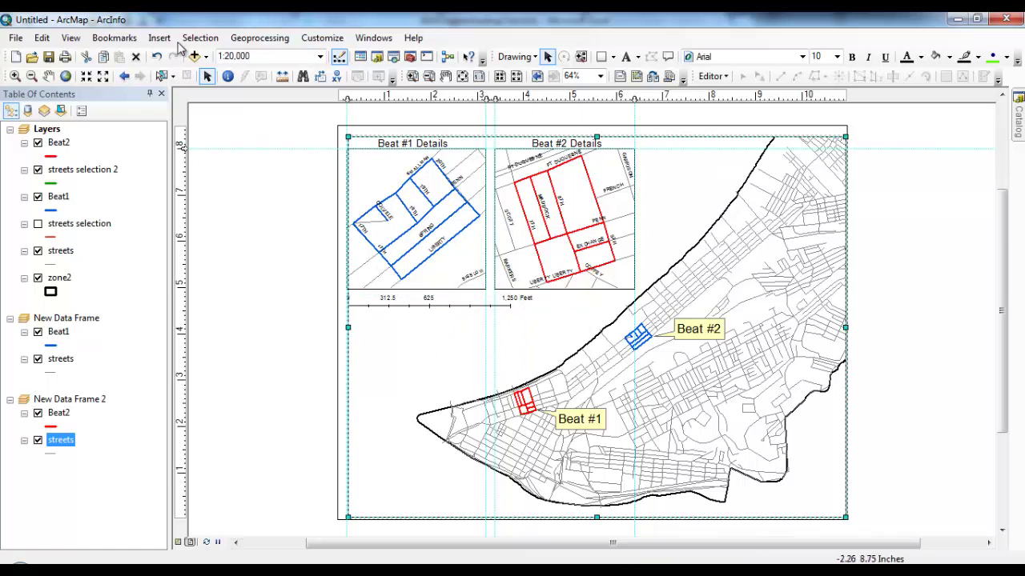
pyautogui.click(159, 37)
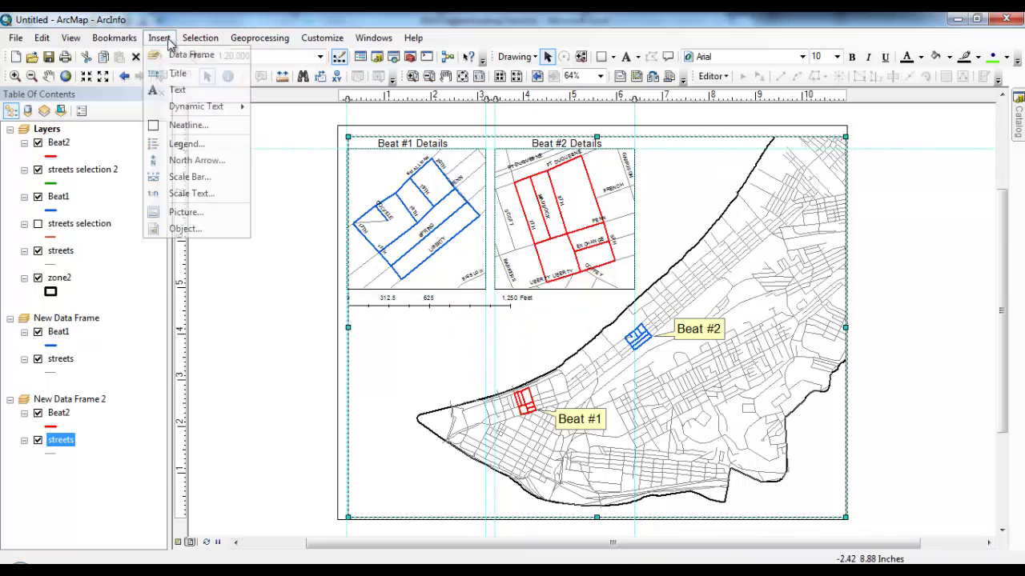
pyautogui.click(180, 88)
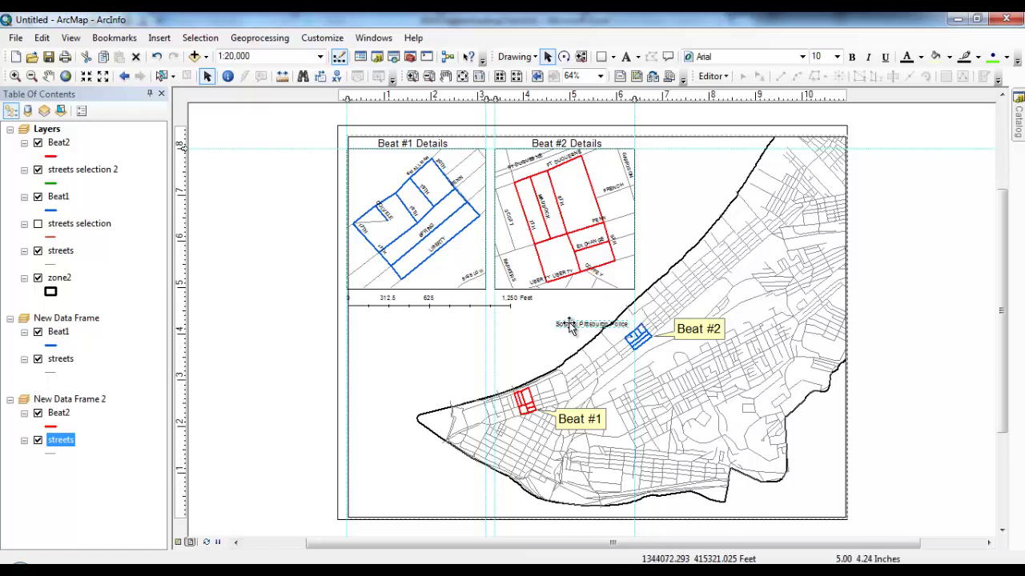
pyautogui.moveTo(598, 324); pyautogui.dragTo(366, 498)
# Step: Add a second line to the source text reading "Map by:" followed by the map author's full name
pyautogui.doubleClick(373, 497)
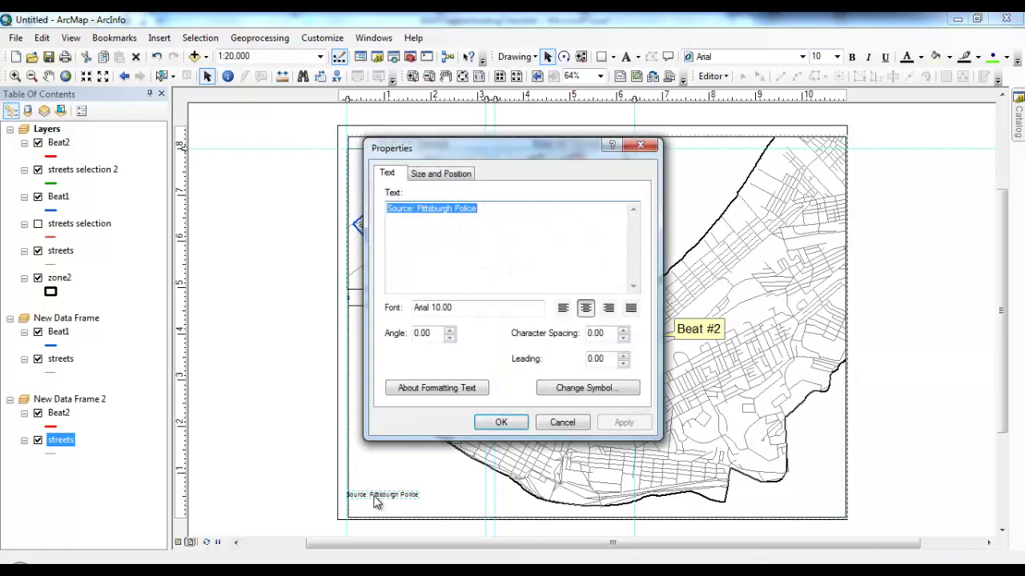
pyautogui.click(564, 211)
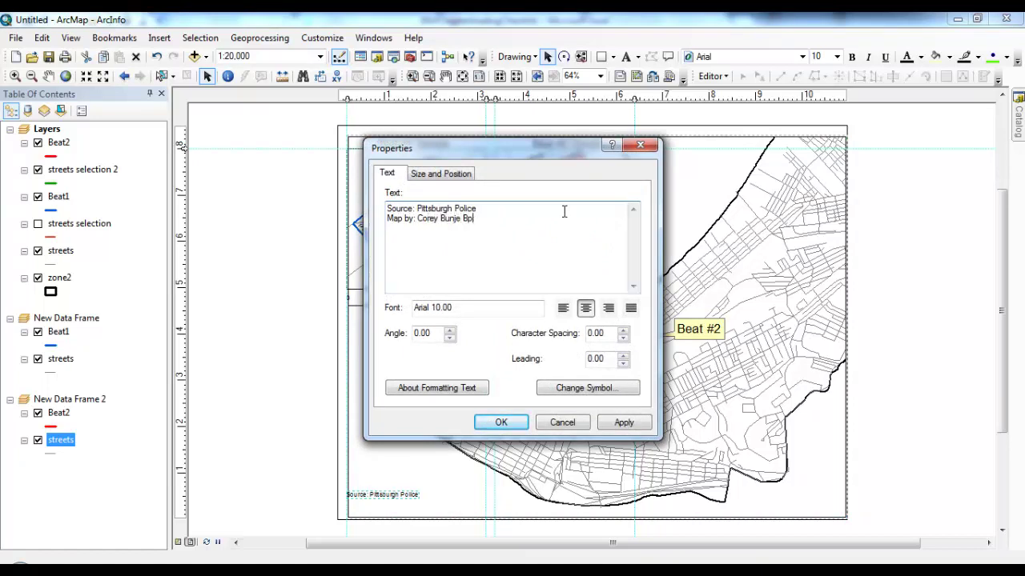
pyautogui.write('wer')
pyautogui.click(467, 311)
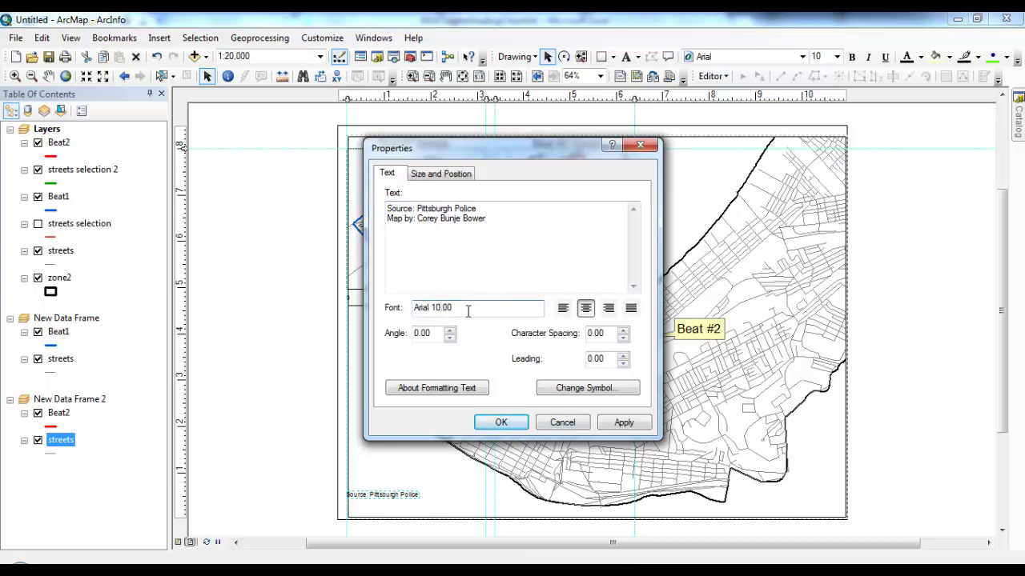
pyautogui.click(503, 423)
pyautogui.click(472, 456)
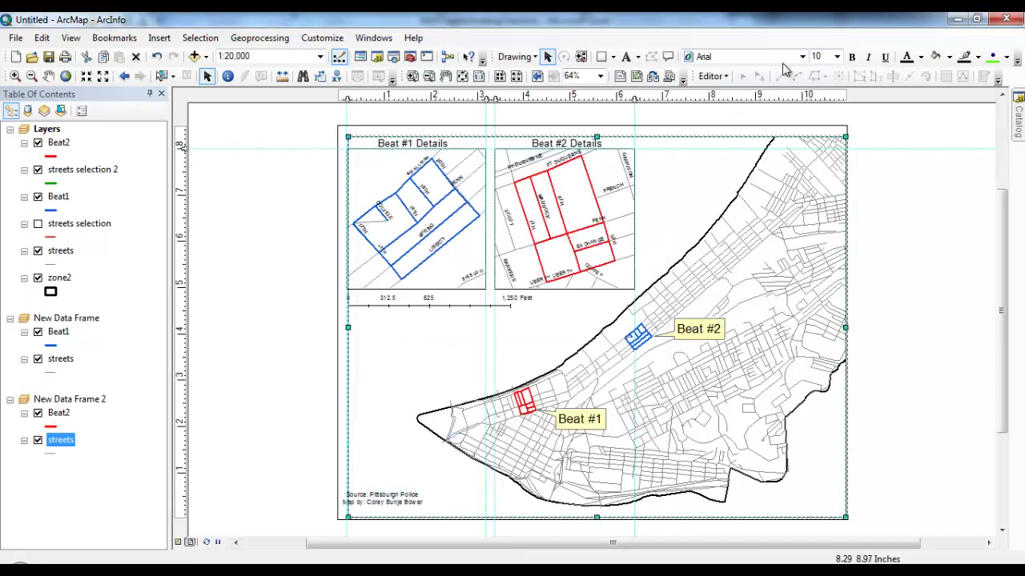
# Step: Set the drawing text size to 11 and move the source note fully inside the overview frame's lower-left corner
pyautogui.click(838, 60)
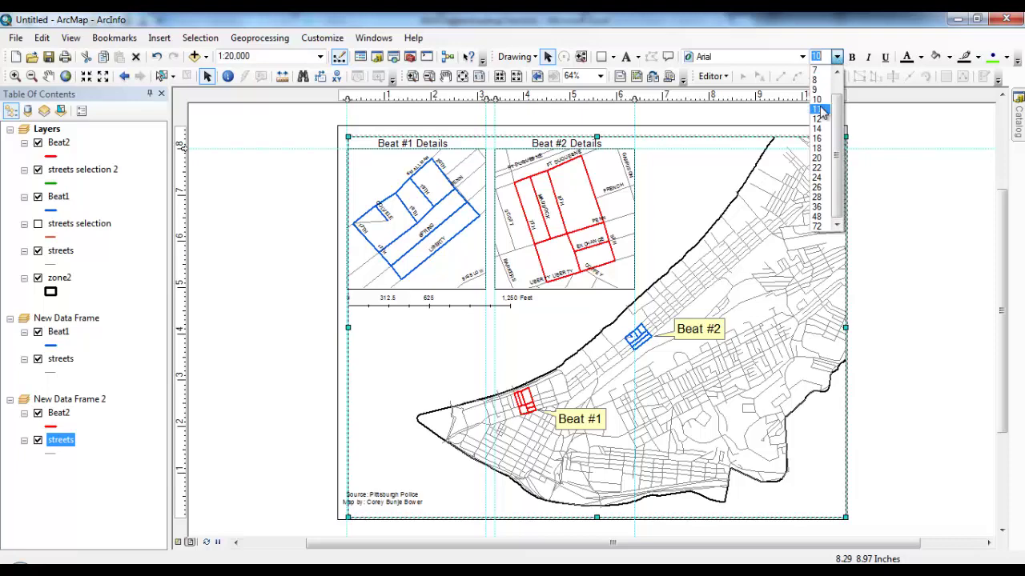
pyautogui.click(822, 110)
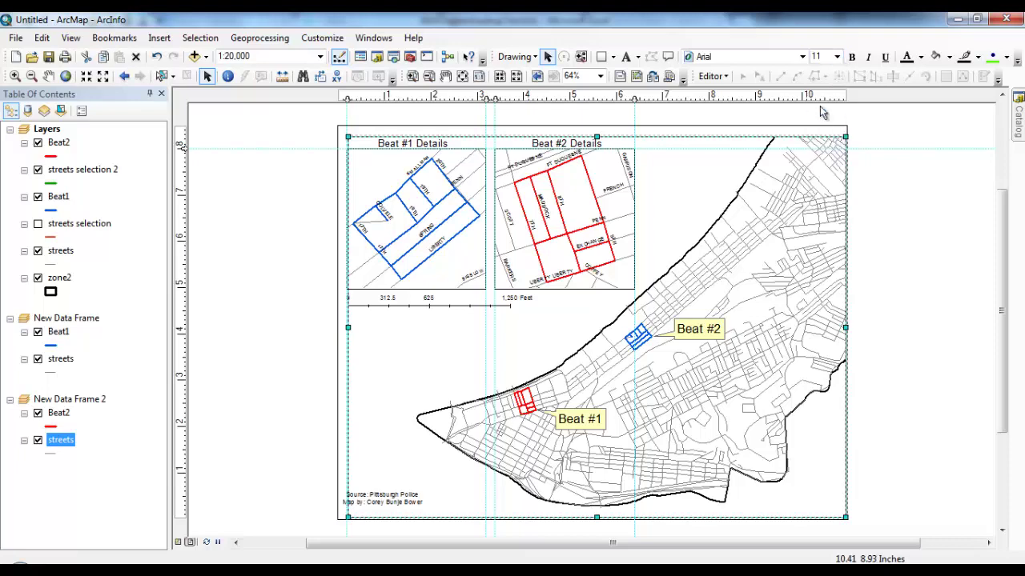
pyautogui.click(394, 503)
pyautogui.moveTo(421, 499); pyautogui.dragTo(423, 504)
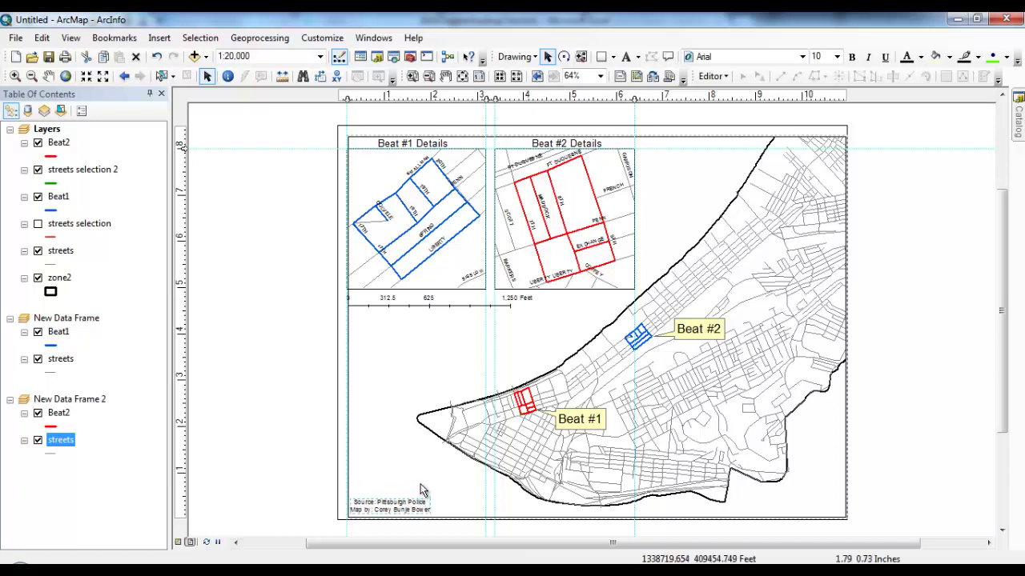
pyautogui.click(419, 466)
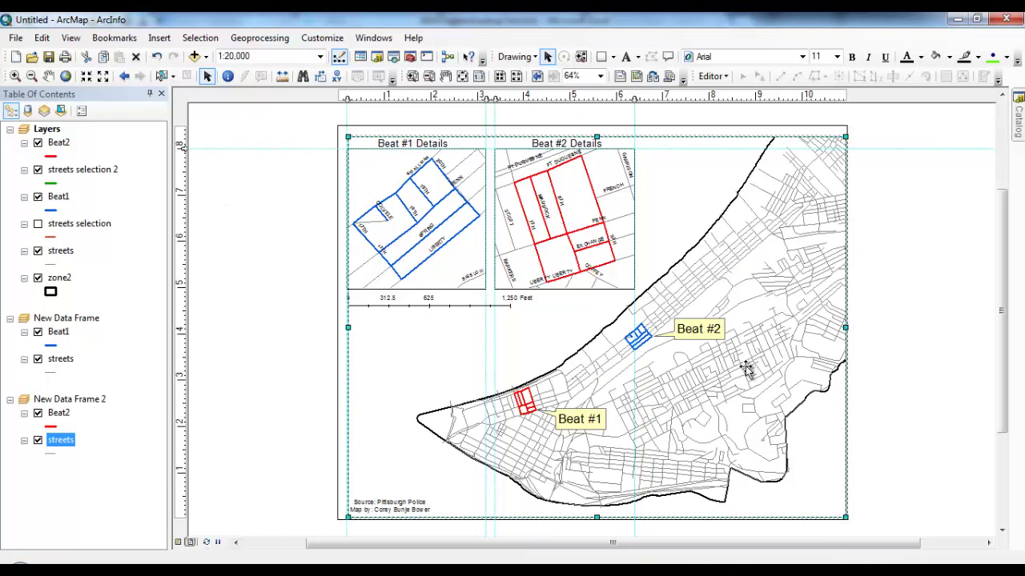
# Step: Shift the overview map slightly down and to the right within its frame
pyautogui.click(49, 76)
pyautogui.moveTo(681, 375); pyautogui.dragTo(690, 382)
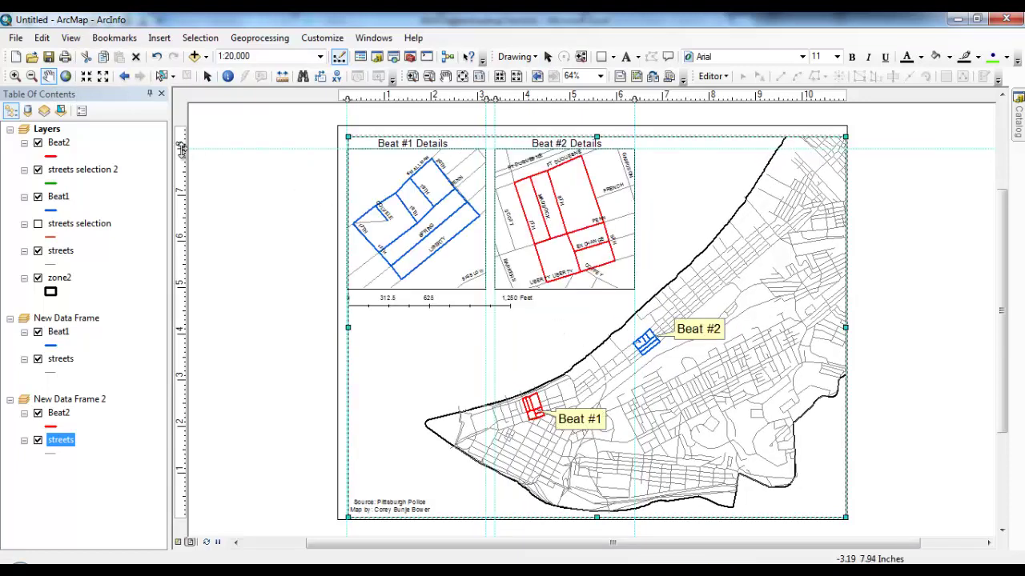
# Step: Lower the horizontal guide to about 7.6 inches and shift the blue beat inset's map down and to the right within its frame
pyautogui.moveTo(183, 148); pyautogui.dragTo(183, 168)
pyautogui.moveTo(353, 164); pyautogui.dragTo(369, 178)
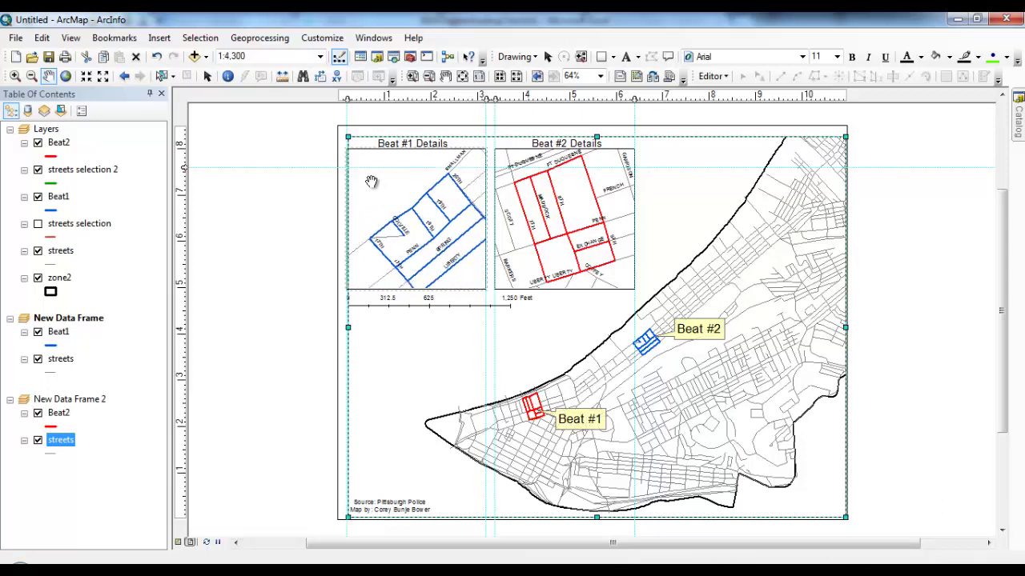
# Step: Re-center the blue beat map within its inset and lower both inset frames so their upper edges meet the horizontal guide
pyautogui.moveTo(377, 190); pyautogui.dragTo(365, 177)
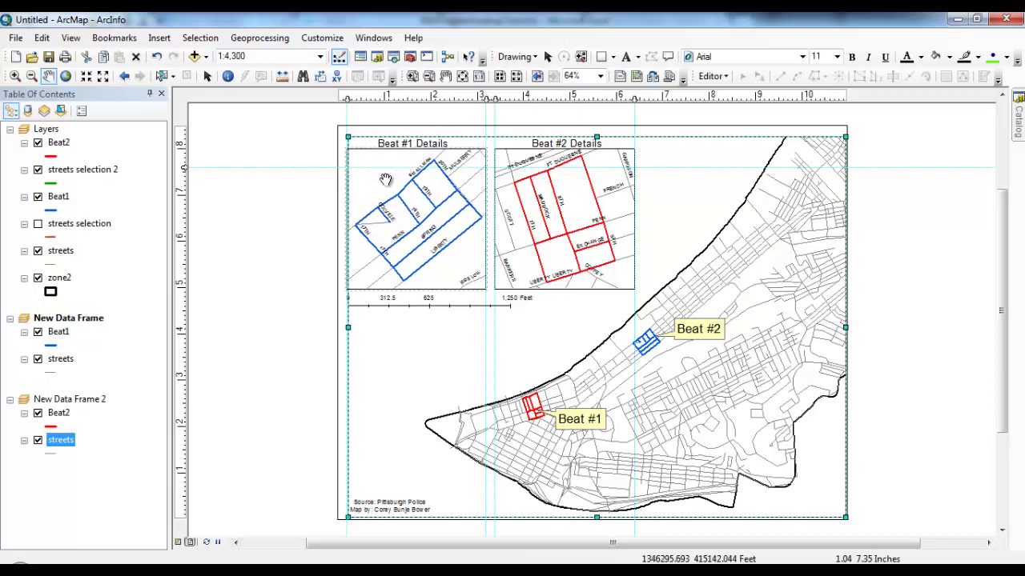
pyautogui.moveTo(386, 180); pyautogui.dragTo(385, 180)
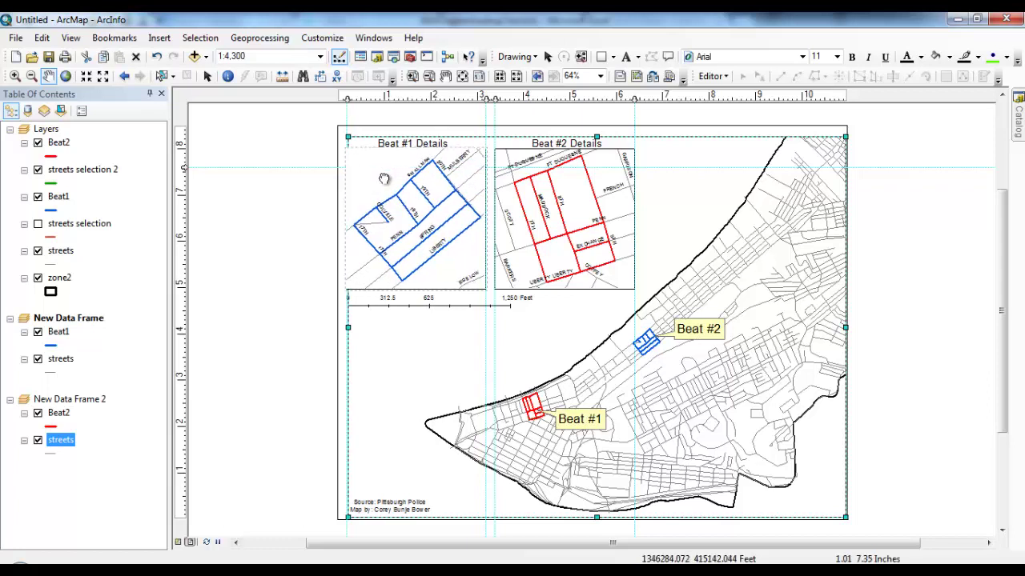
pyautogui.click(208, 75)
pyautogui.moveTo(364, 188); pyautogui.dragTo(371, 208)
pyautogui.click(515, 175)
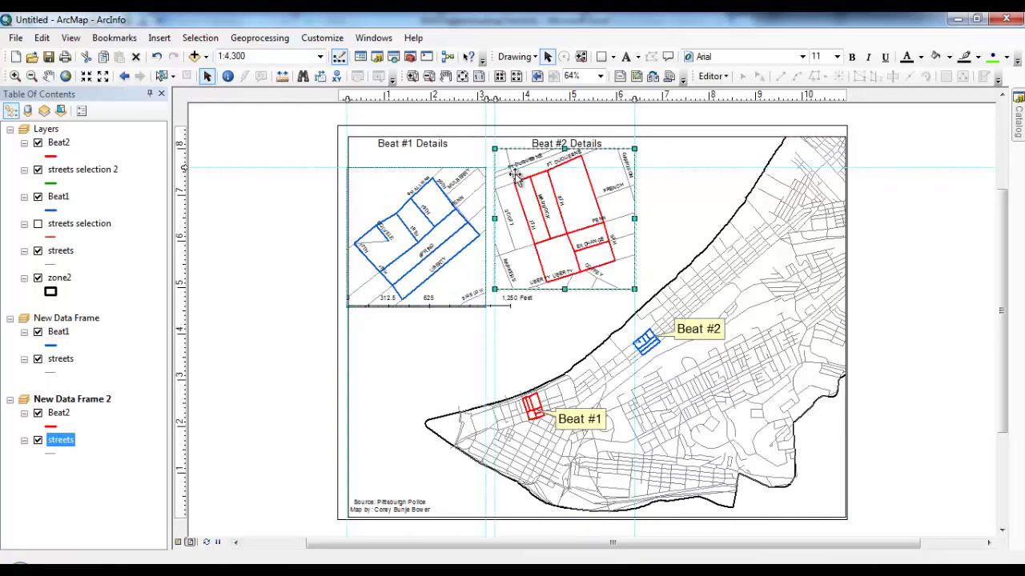
pyautogui.moveTo(516, 175); pyautogui.dragTo(515, 193)
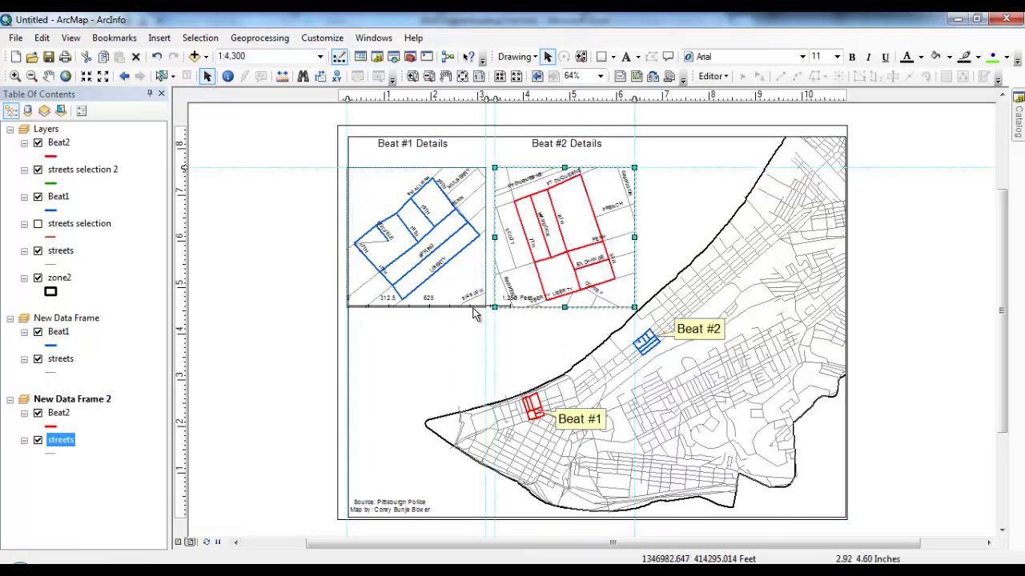
# Step: Move the scale bar down until it sits just below the two inset frames
pyautogui.click(474, 313)
pyautogui.moveTo(472, 308); pyautogui.dragTo(473, 327)
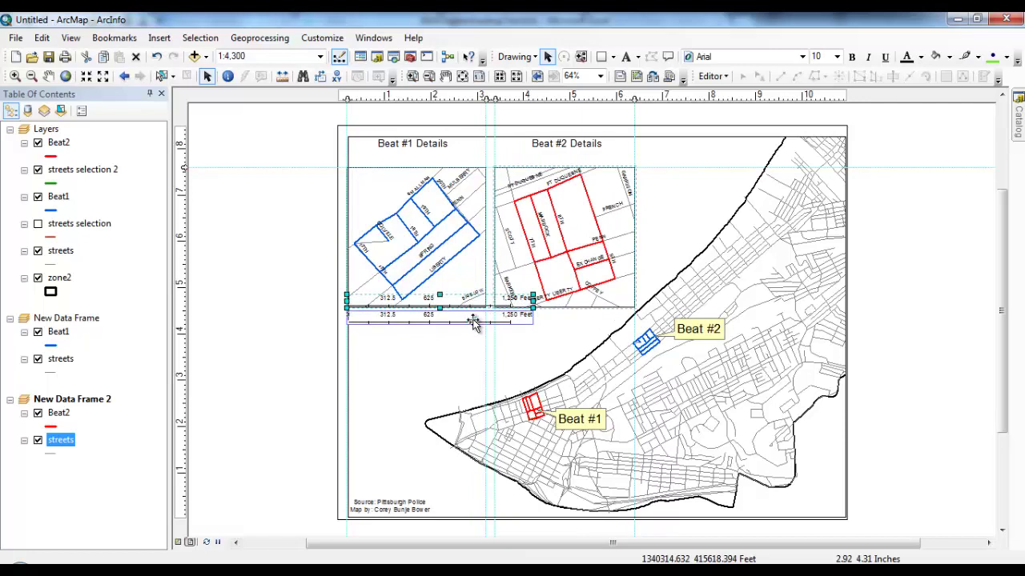
pyautogui.click(468, 350)
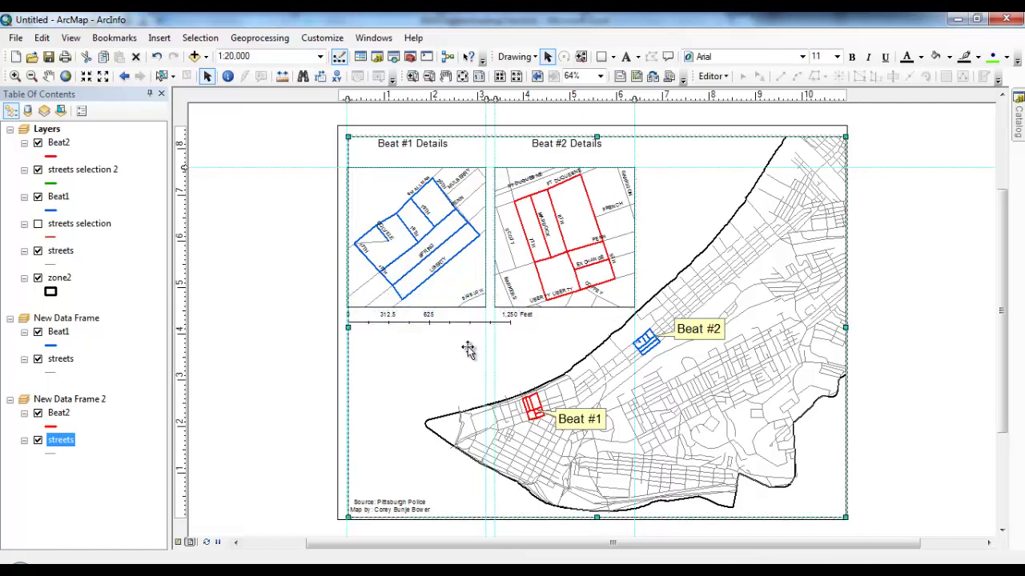
# Step: Lower the "Beat #1 Details" and "Beat #2 Details" labels to sit directly above their inset frames
pyautogui.click(442, 145)
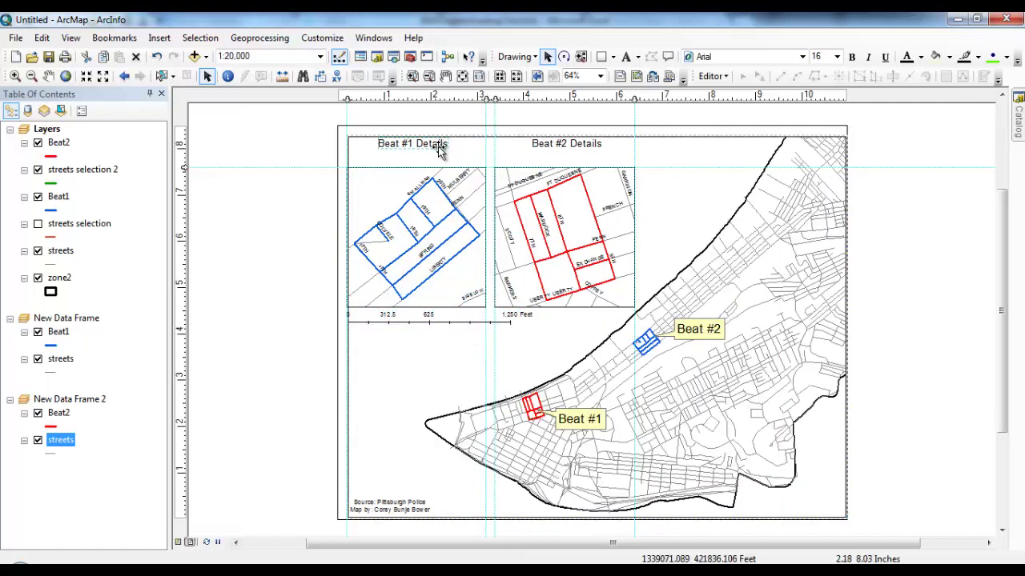
pyautogui.hotkey('ctrl', 'c')
pyautogui.hotkey('ctrl', 'v')
pyautogui.moveTo(414, 146); pyautogui.dragTo(423, 157)
pyautogui.click(563, 143)
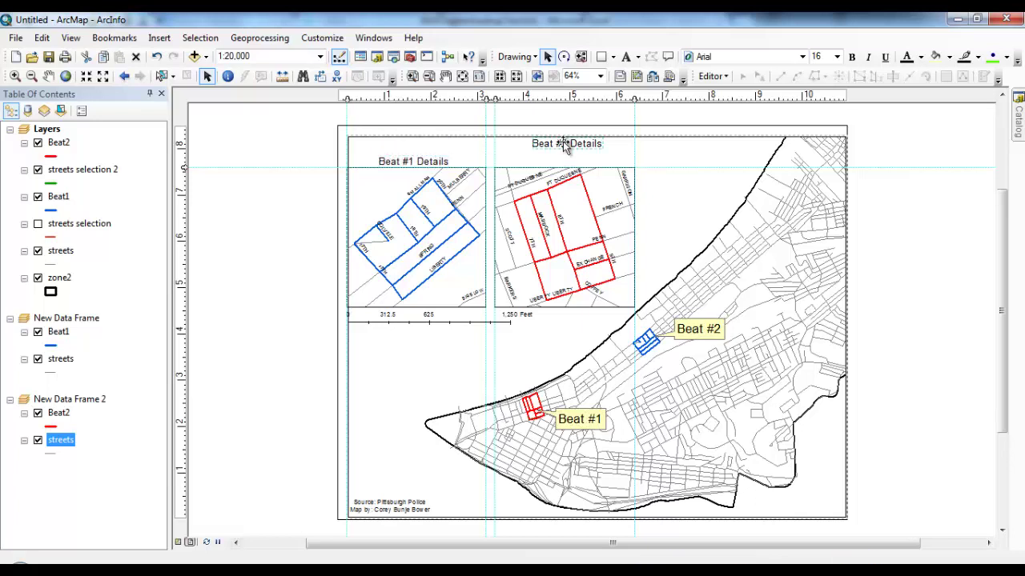
pyautogui.moveTo(563, 143); pyautogui.dragTo(564, 161)
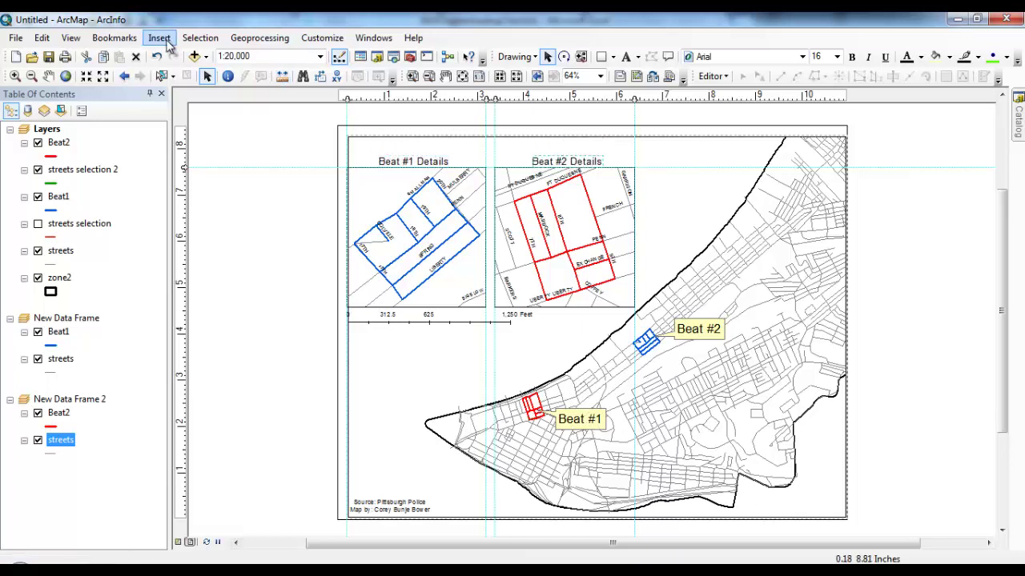
# Step: Insert a map title reading "Pittsburgh Police Beats" and place it near the page's upper edge, above the inset labels
pyautogui.click(702, 195)
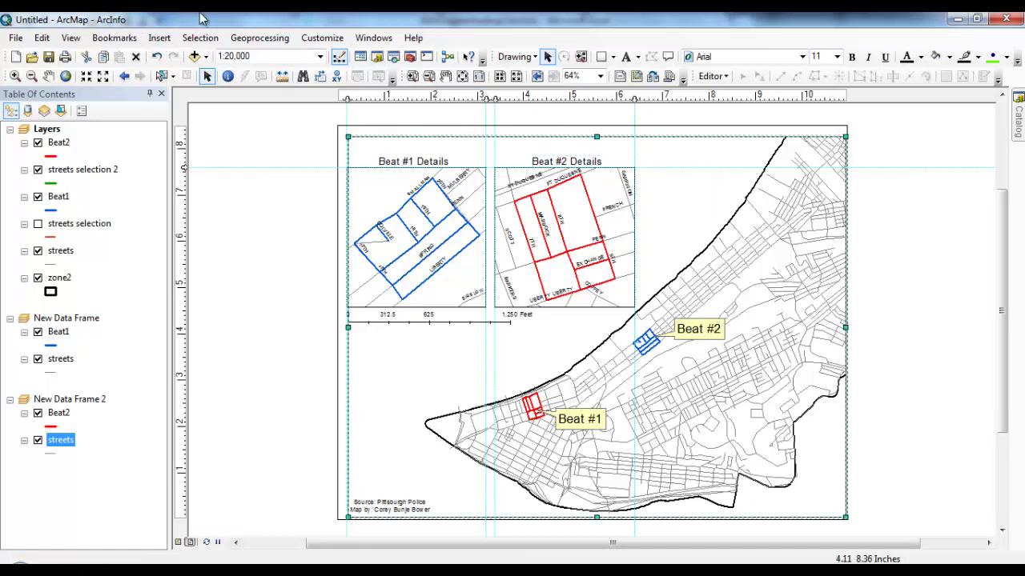
pyautogui.click(159, 38)
pyautogui.click(205, 75)
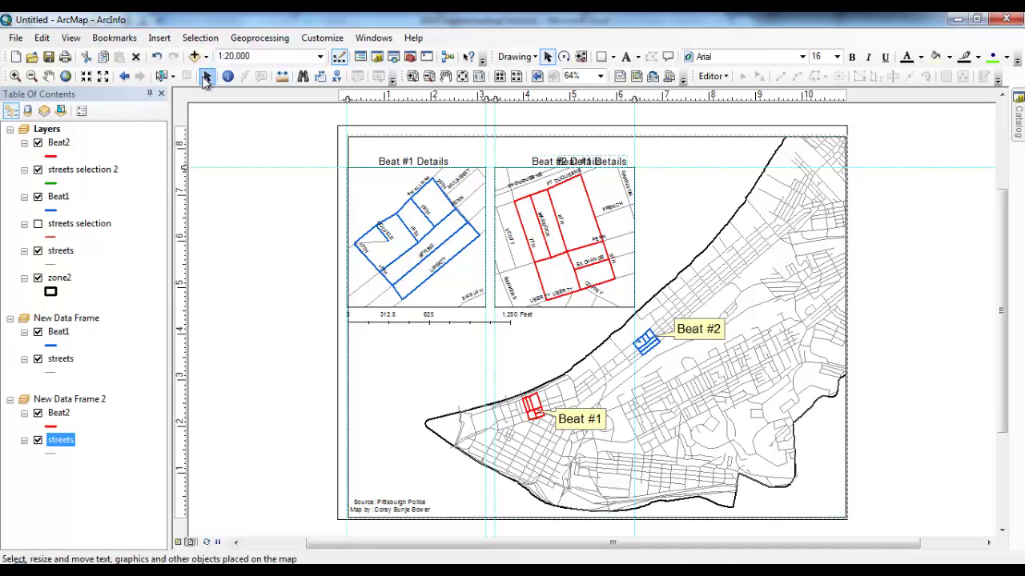
pyautogui.click(206, 81)
pyautogui.moveTo(607, 161); pyautogui.dragTo(559, 141)
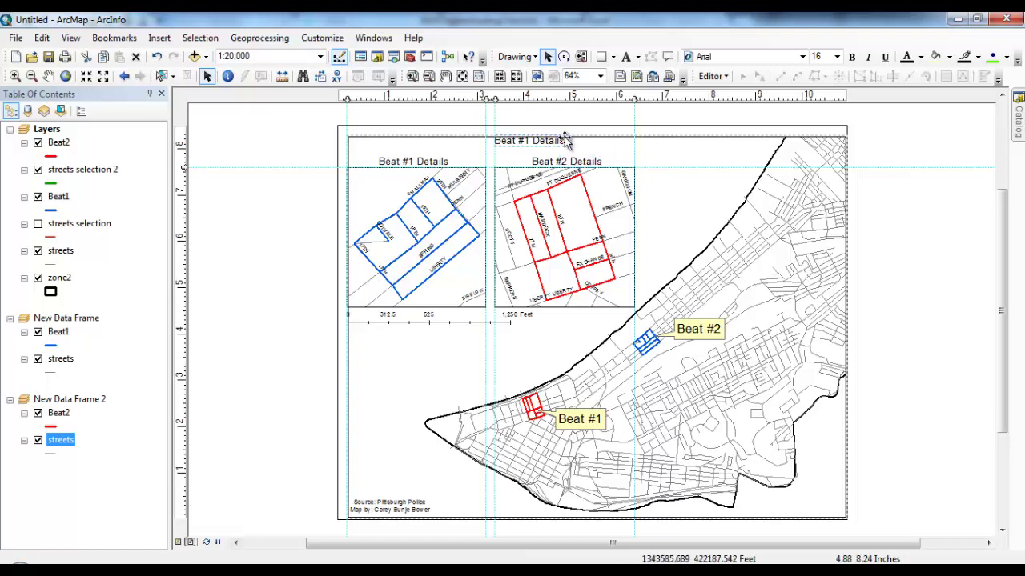
pyautogui.doubleClick(559, 142)
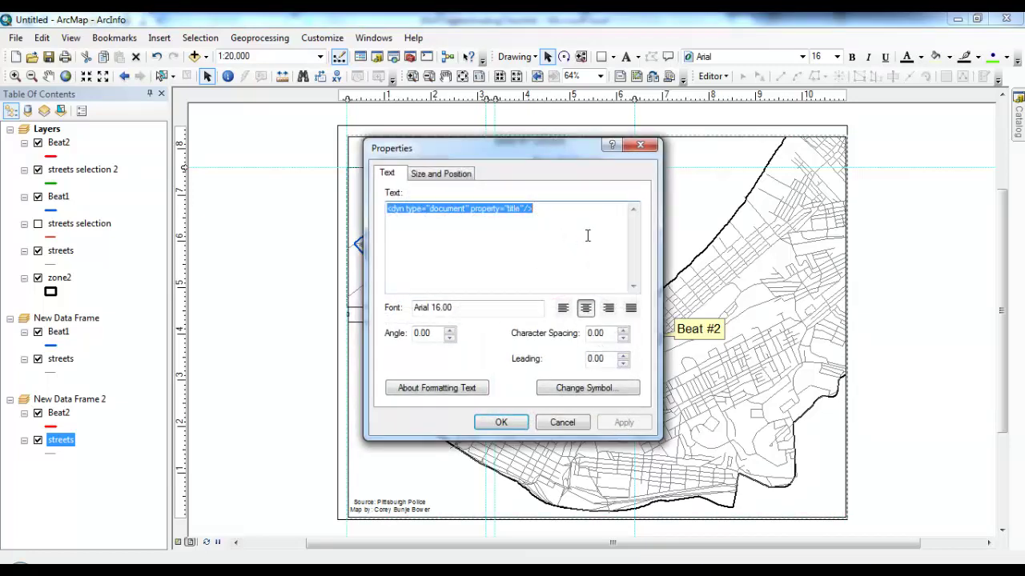
pyautogui.write('Pittsburgh Police Beats')
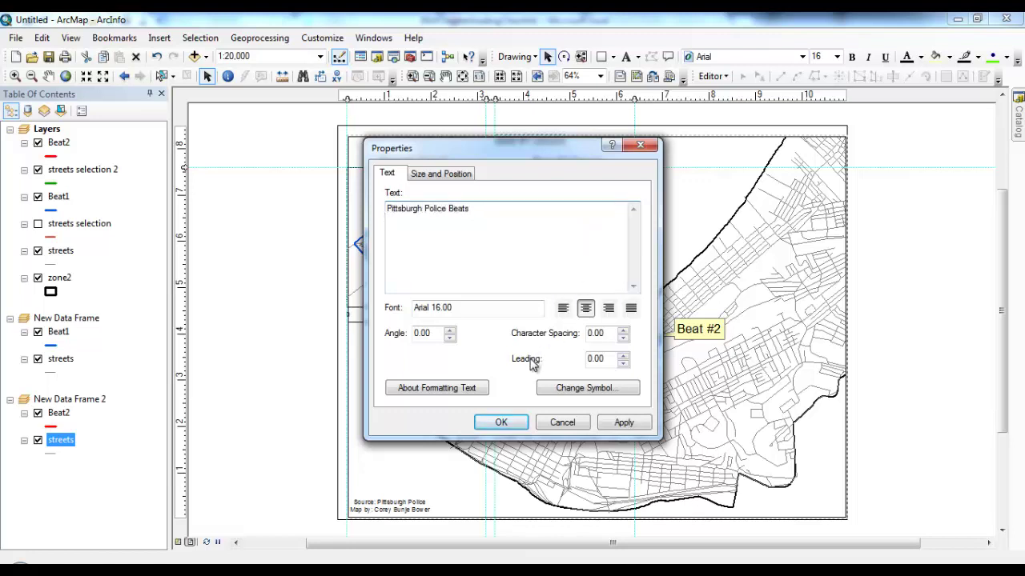
pyautogui.click(501, 422)
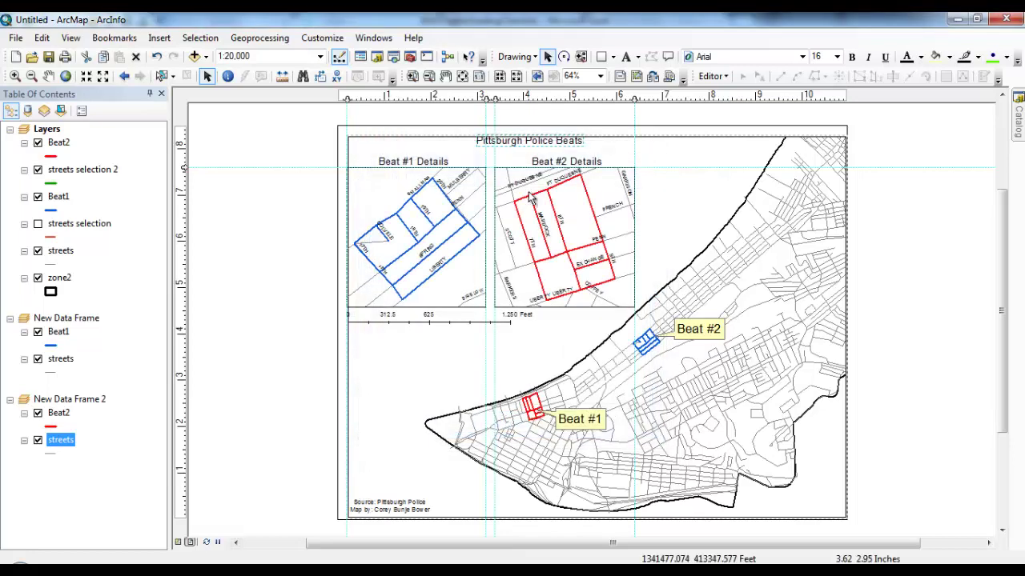
pyautogui.doubleClick(570, 145)
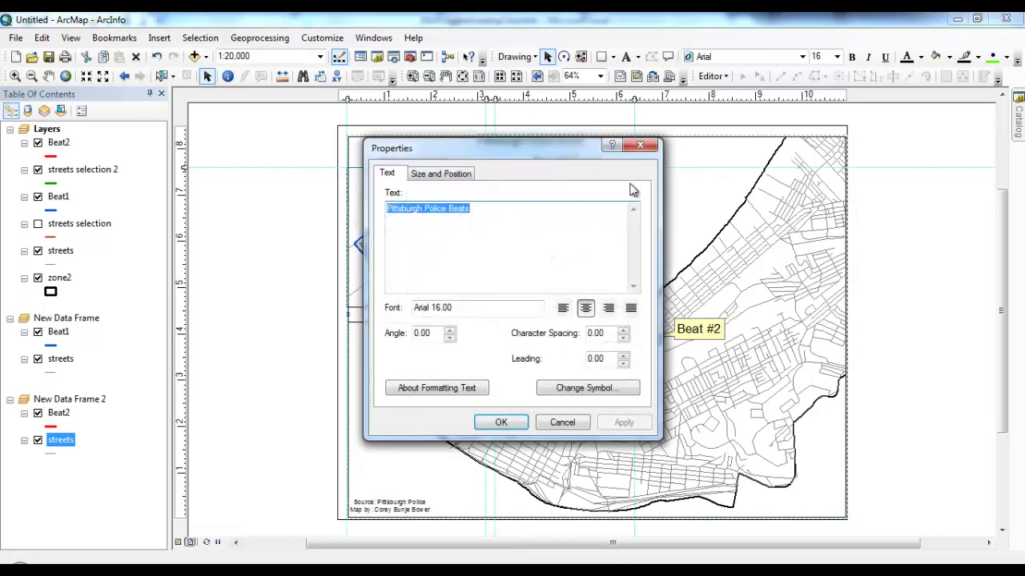
pyautogui.click(488, 307)
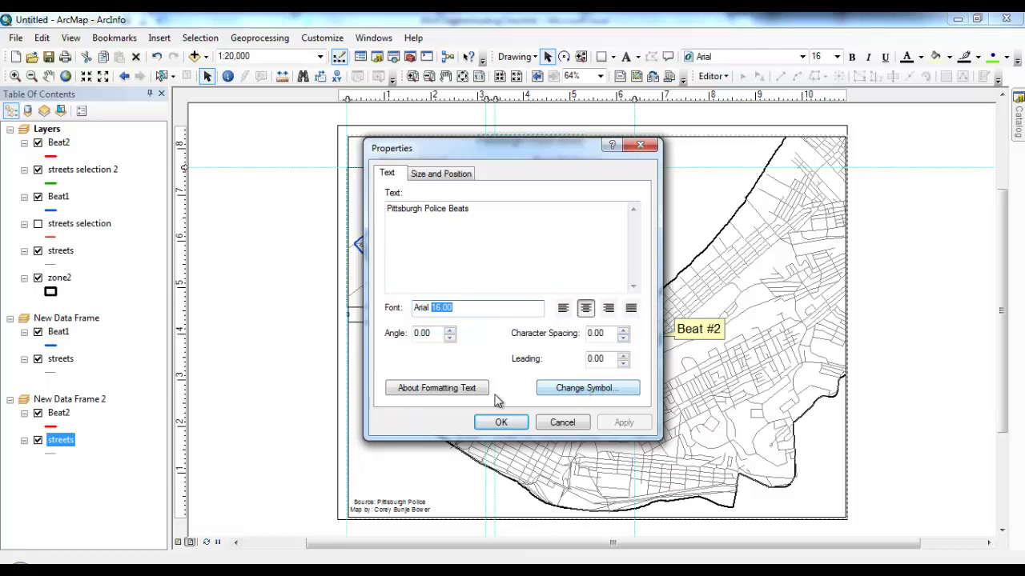
pyautogui.click(464, 175)
pyautogui.click(648, 149)
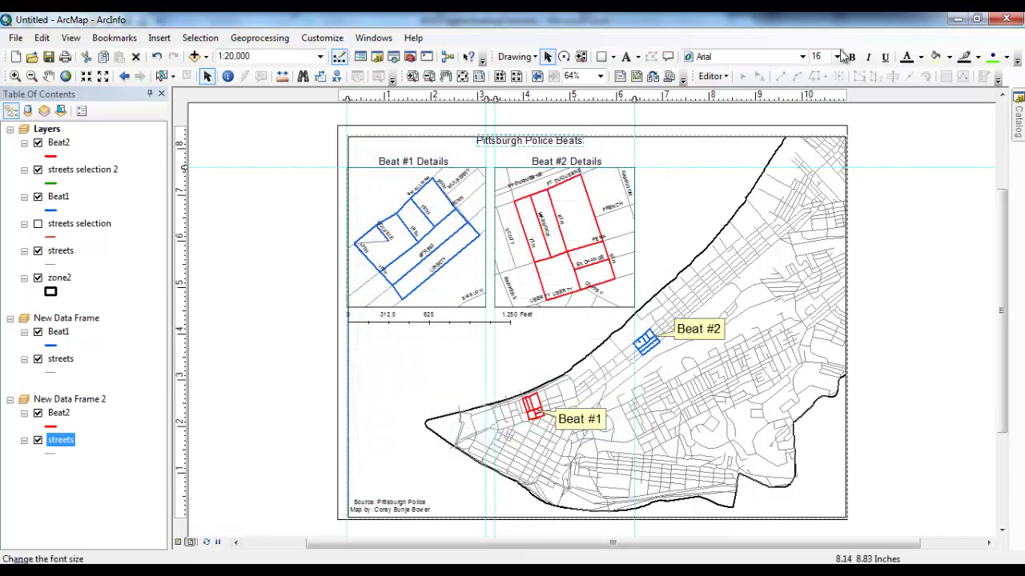
# Step: Format the map title as bold at size 20 and move it right, toward the center of the page
pyautogui.click(836, 56)
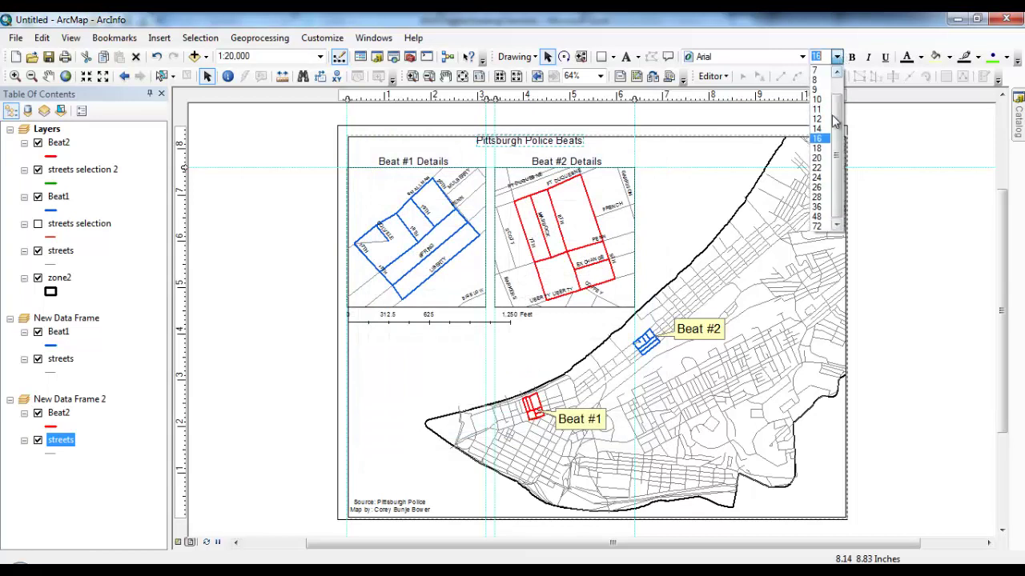
pyautogui.click(830, 158)
pyautogui.click(850, 55)
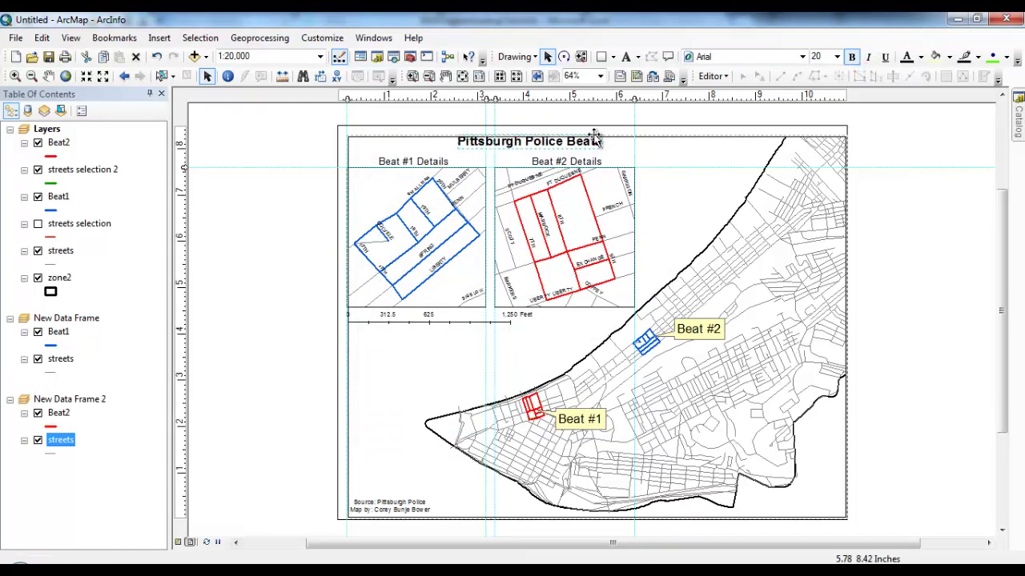
pyautogui.moveTo(618, 150); pyautogui.dragTo(676, 151)
pyautogui.click(701, 187)
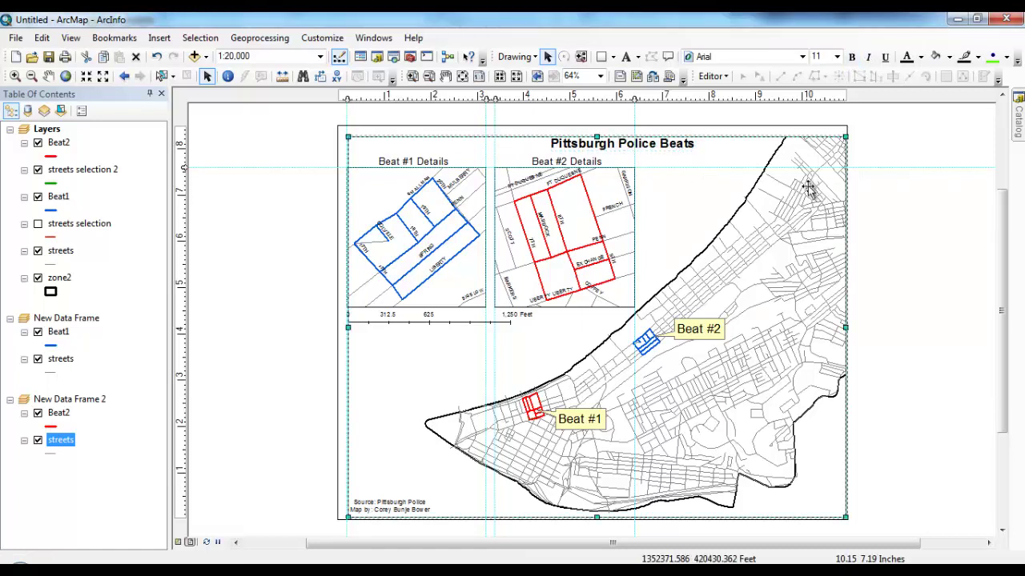
# Step: Extend the map title's text to read "Pittsburgh Police Beats - Zone 2"
pyautogui.doubleClick(690, 147)
pyautogui.click(387, 173)
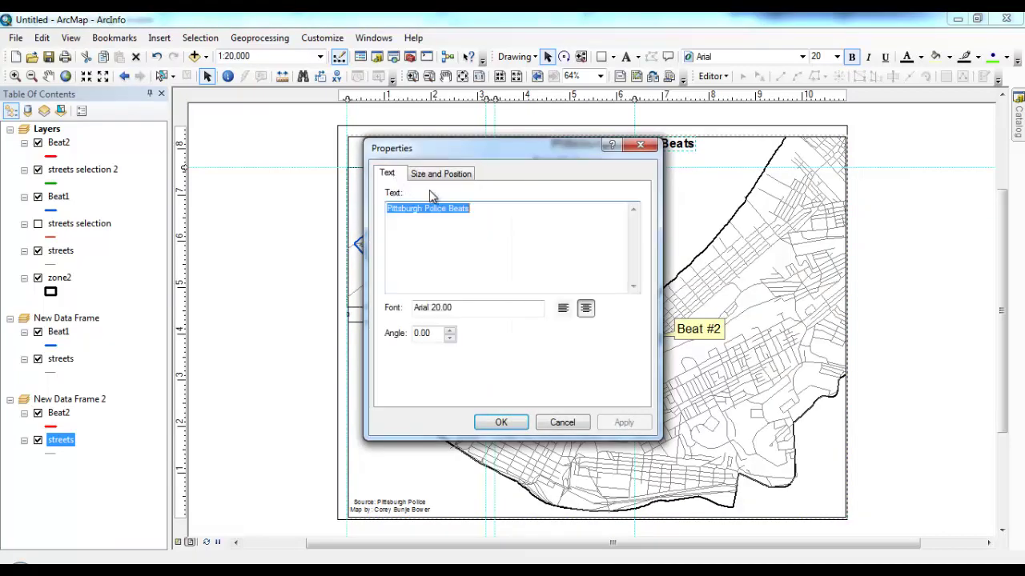
pyautogui.click(500, 209)
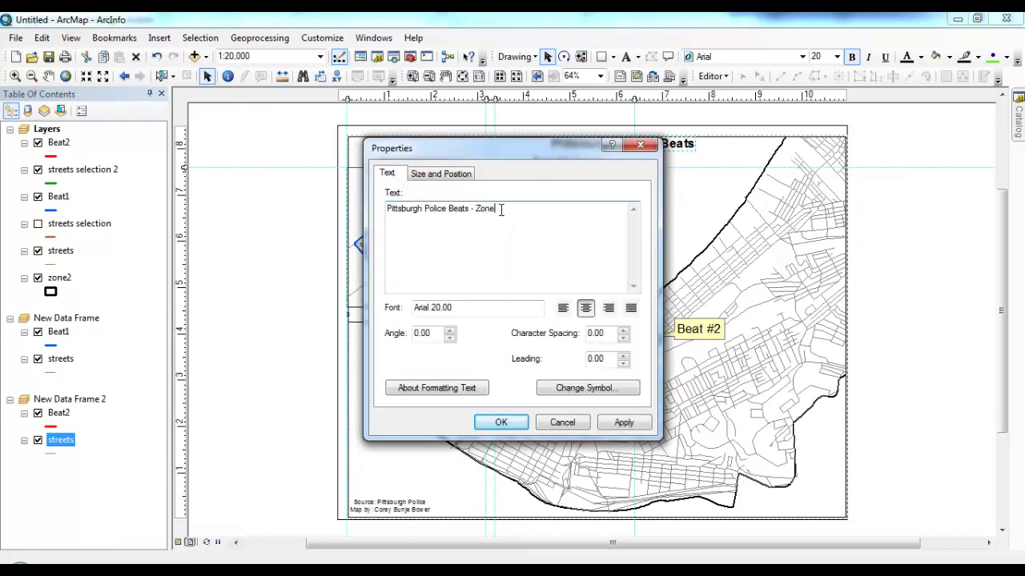
pyautogui.click(493, 422)
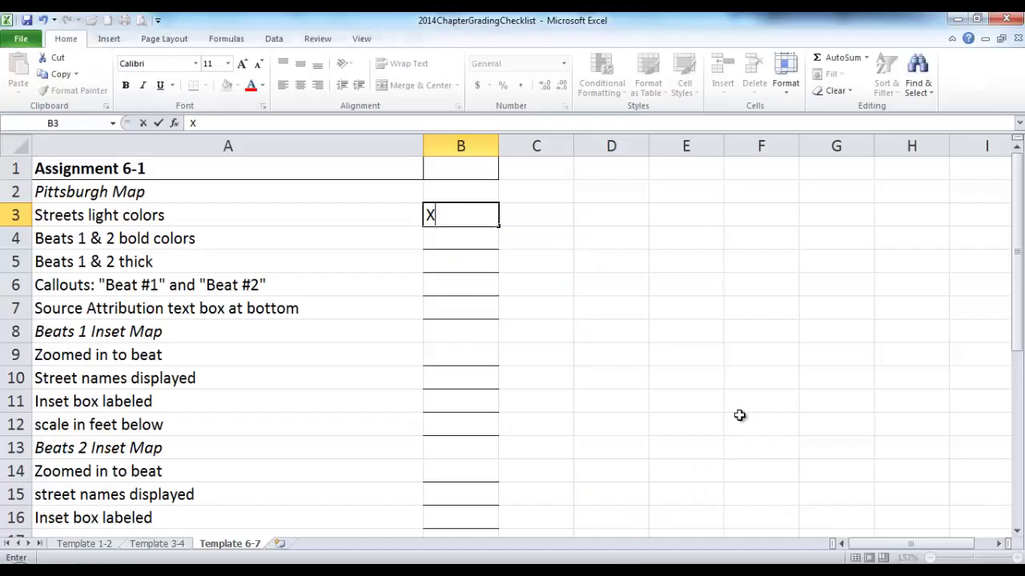
# Step: In the Excel grading checklist, mark "Streets light colors" and "Beats 1 & 2 bold colors" with X, checking against the ArcMap layout
pyautogui.press('Return')
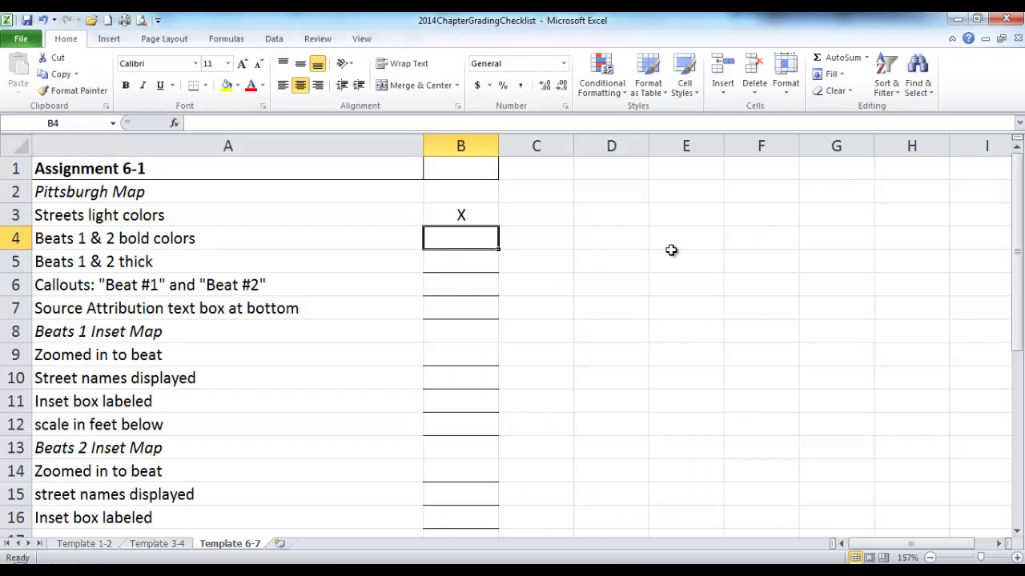
pyautogui.hotkey('alt', 'Tab')
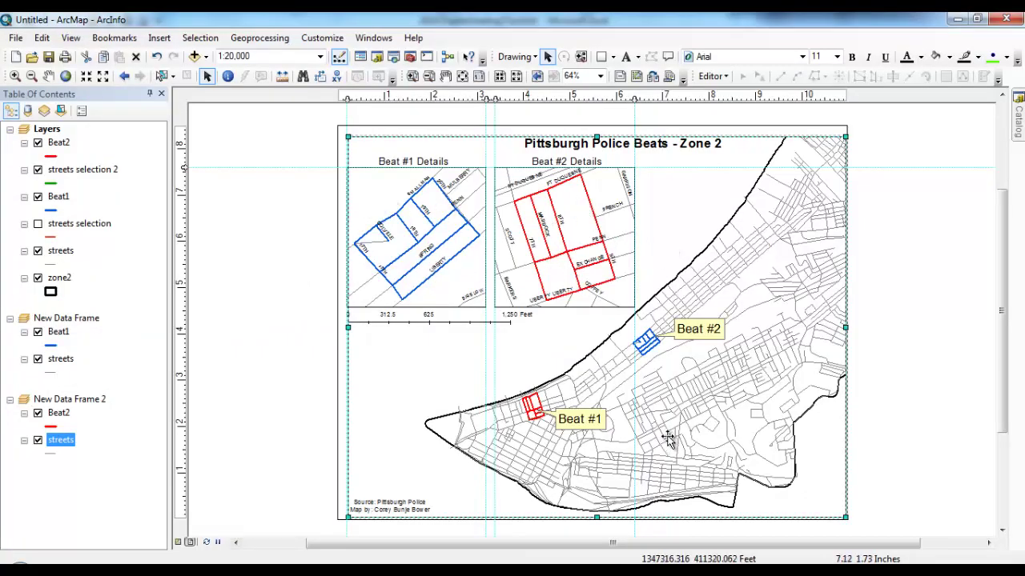
pyautogui.hotkey('alt', 'Tab')
pyautogui.write('x')
pyautogui.press('Return')
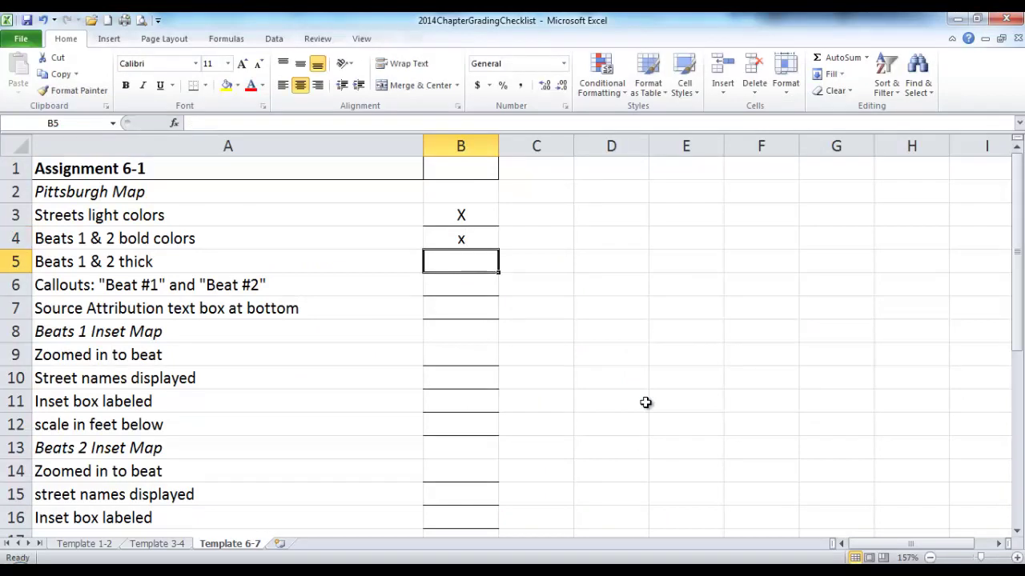
pyautogui.press('Up')
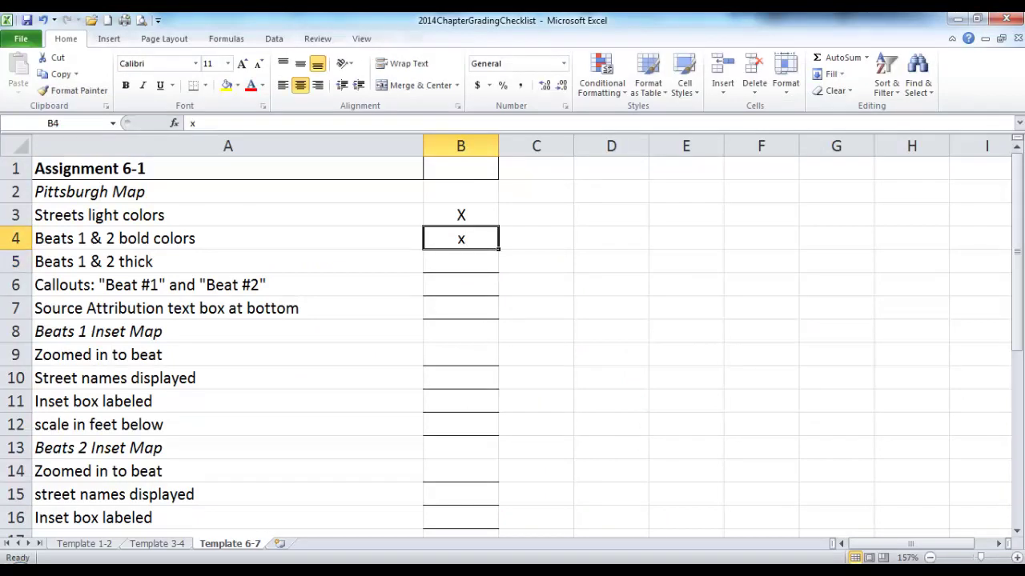
pyautogui.write('X')
pyautogui.press('Return')
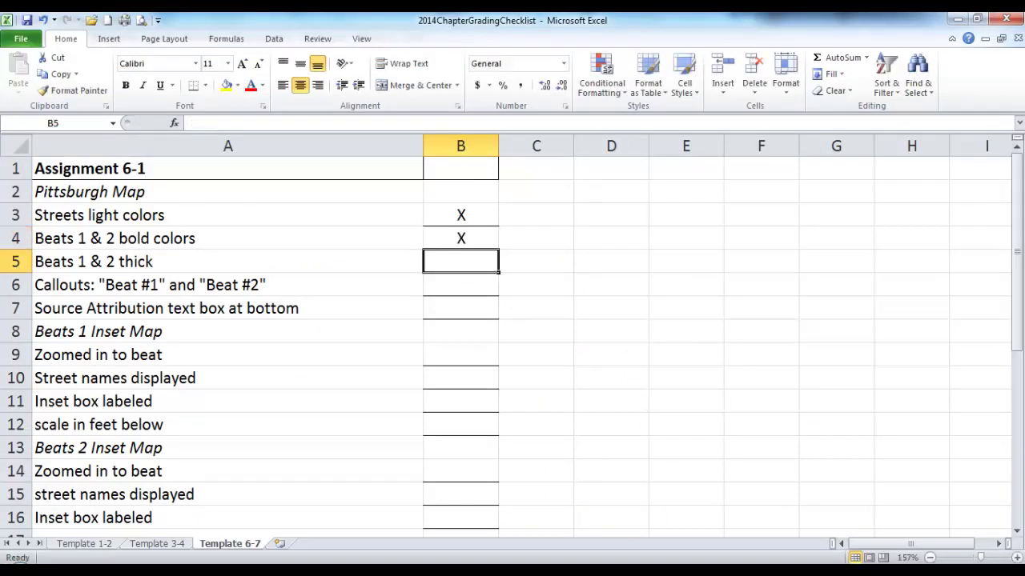
# Step: Check the beat line thickness in the ArcMap layout and mark "Beats 1 & 2 thick" with X in the Excel checklist
pyautogui.hotkey('alt', 'Tab')
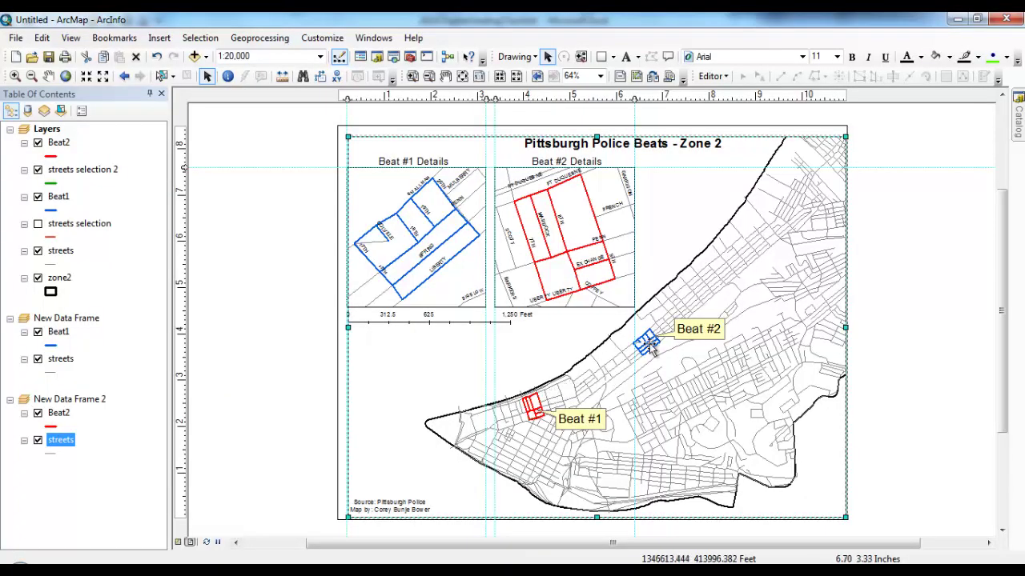
pyautogui.hotkey('alt', 'Tab')
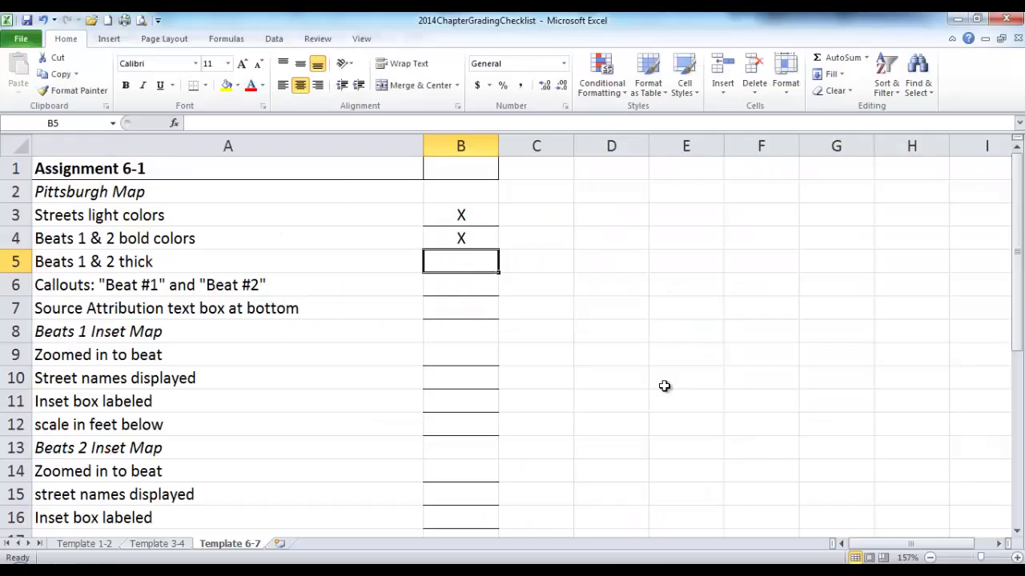
pyautogui.write('X')
pyautogui.press('Return')
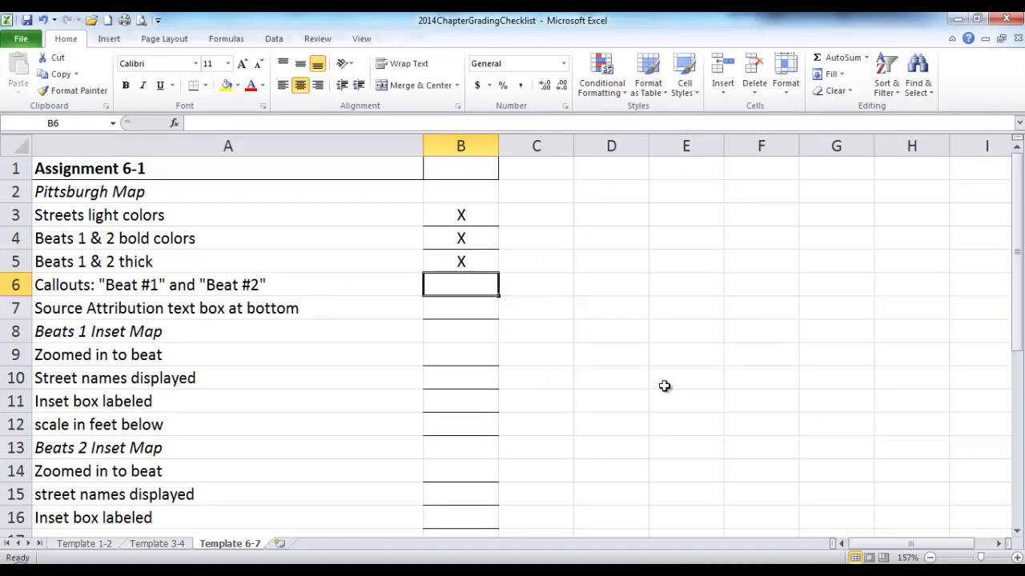
# Step: Check the beat callouts in the ArcMap layout and mark the "Callouts" item with X in the Excel checklist
pyautogui.hotkey('alt', 'Tab')
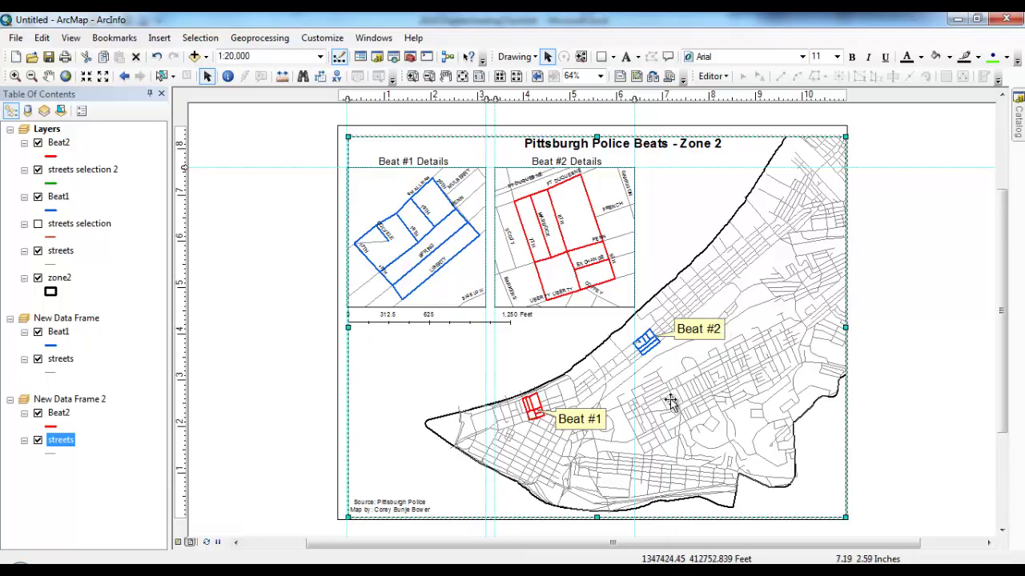
pyautogui.hotkey('alt', 'Tab')
pyautogui.write('X')
pyautogui.press('Return')
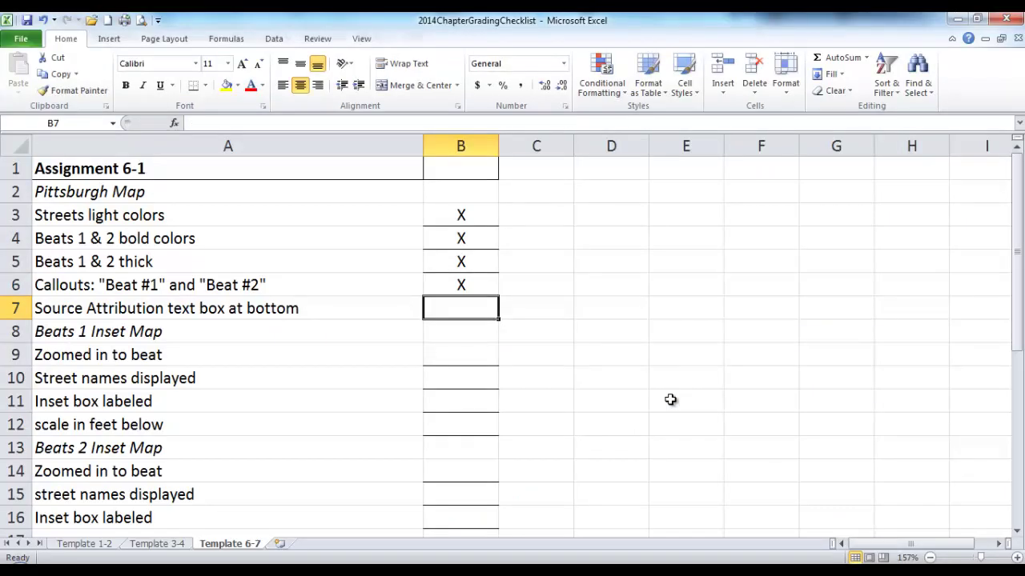
# Step: Check the source attribution text in the ArcMap layout and mark "Source Attribution text box at bottom" with X in the Excel checklist
pyautogui.hotkey('alt', 'Tab')
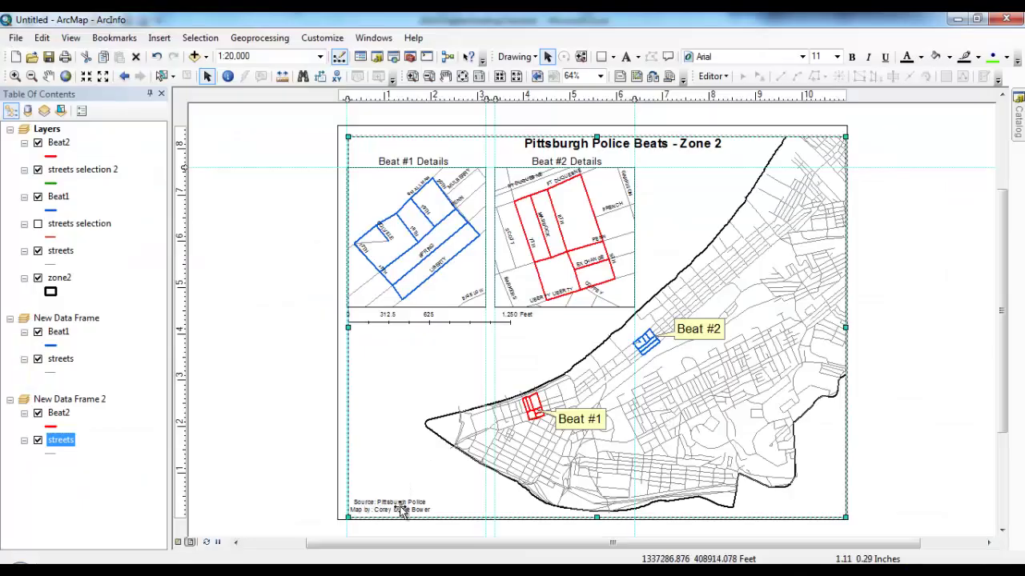
pyautogui.hotkey('alt', 'Tab')
pyautogui.write('X')
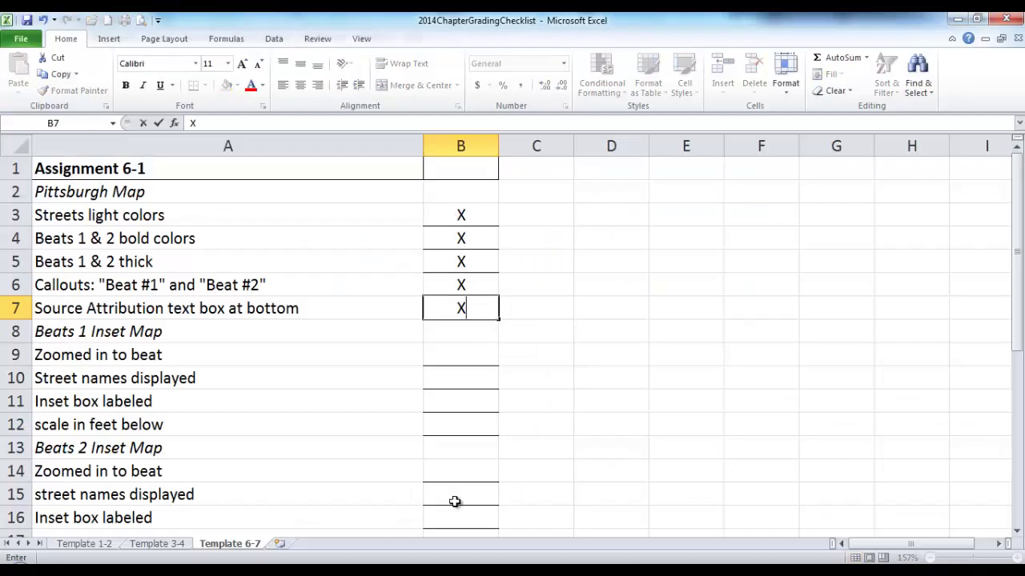
pyautogui.press('Return')
pyautogui.press('Return')
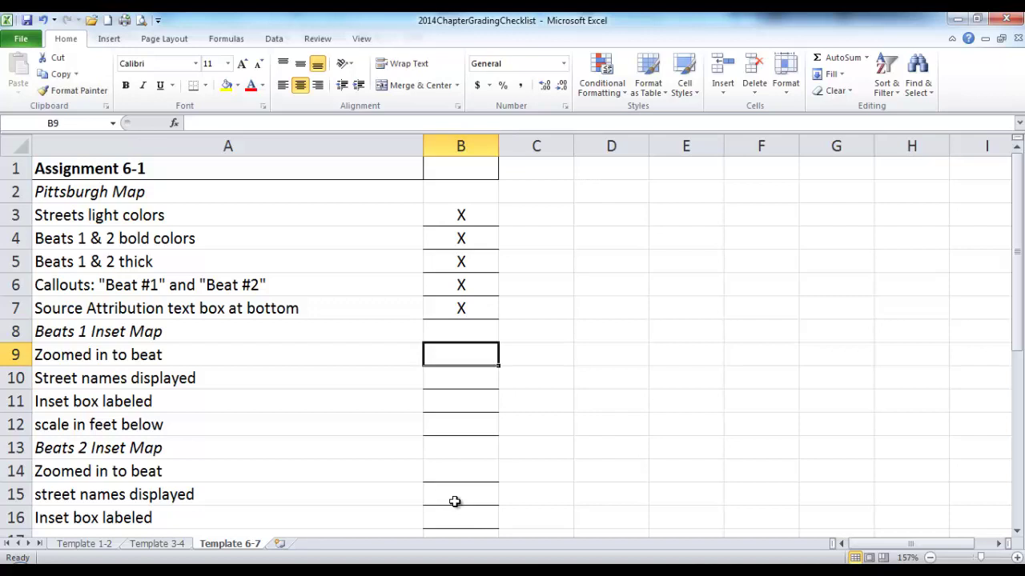
# Step: Correct the two inset section headings in the checklist to read "Beat 1 Inset Map" and "Beat 2 Inset Map"
pyautogui.doubleClick(75, 333)
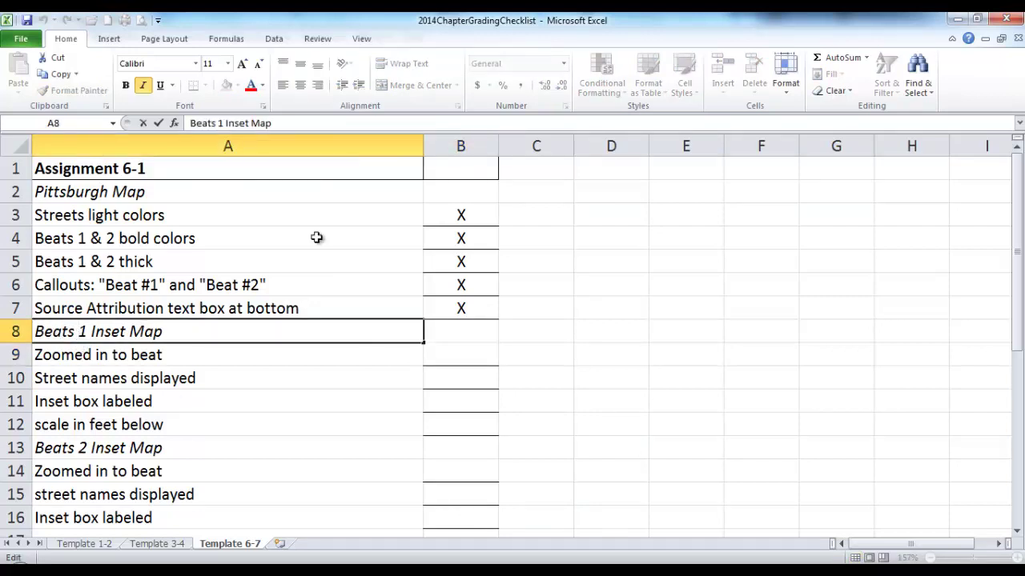
pyautogui.press('BackSpace')
pyautogui.press('Return')
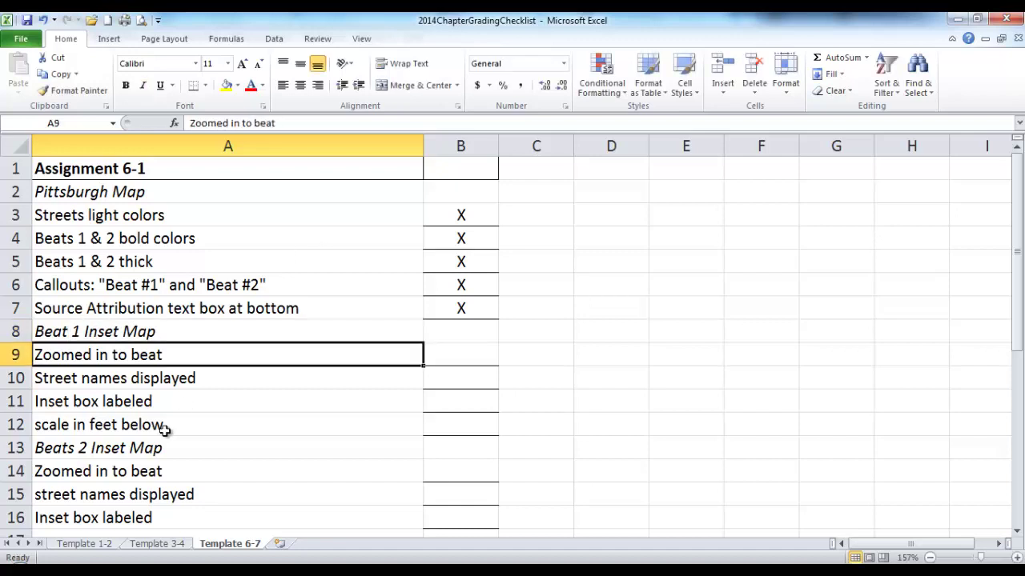
pyautogui.doubleClick(78, 449)
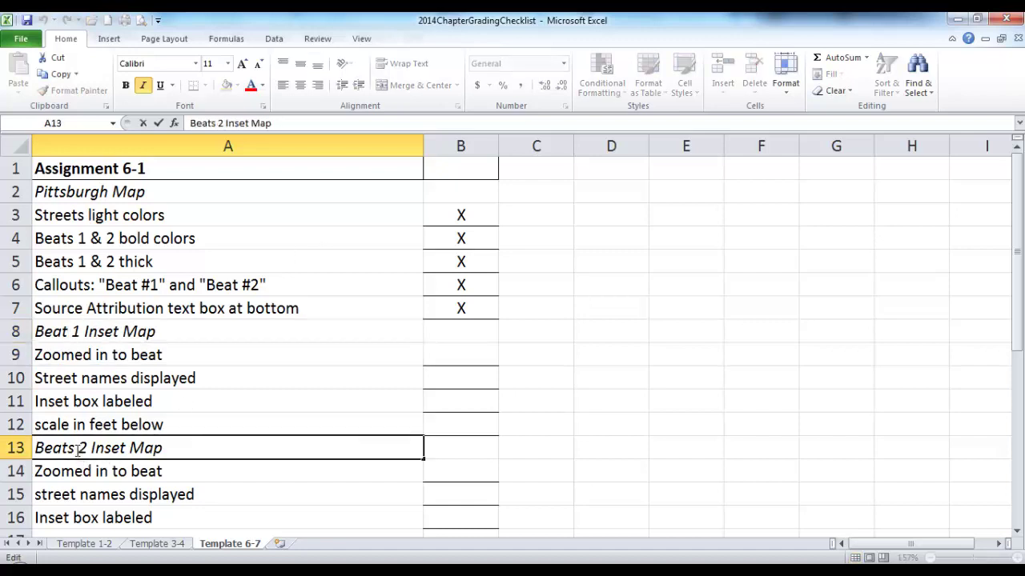
pyautogui.press('BackSpace')
pyautogui.press('Return')
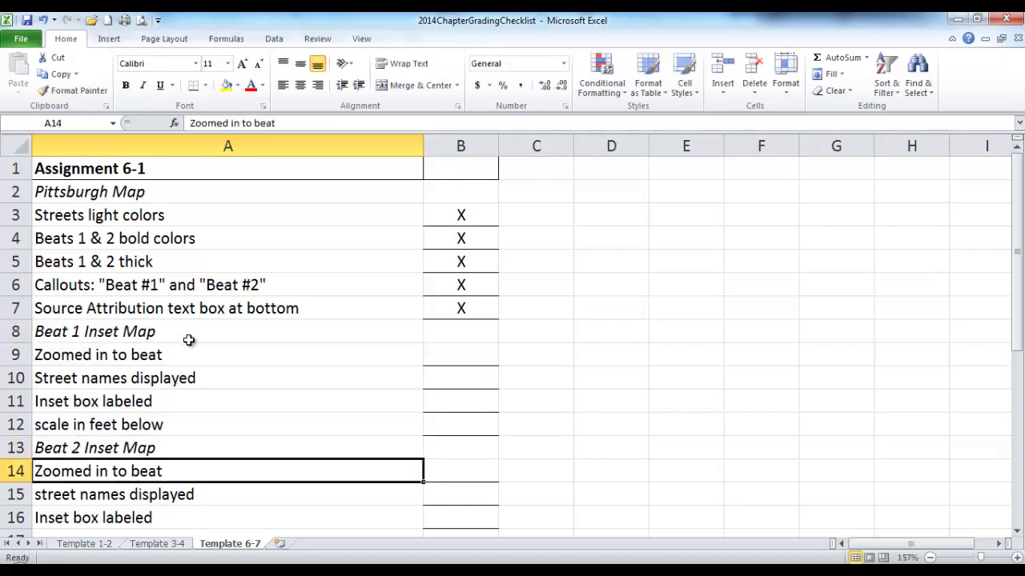
# Step: Check the Beat #1 inset in ArcMap and mark its "Zoomed in to beat" and "Street names displayed" items with X in the Excel checklist
pyautogui.click(477, 350)
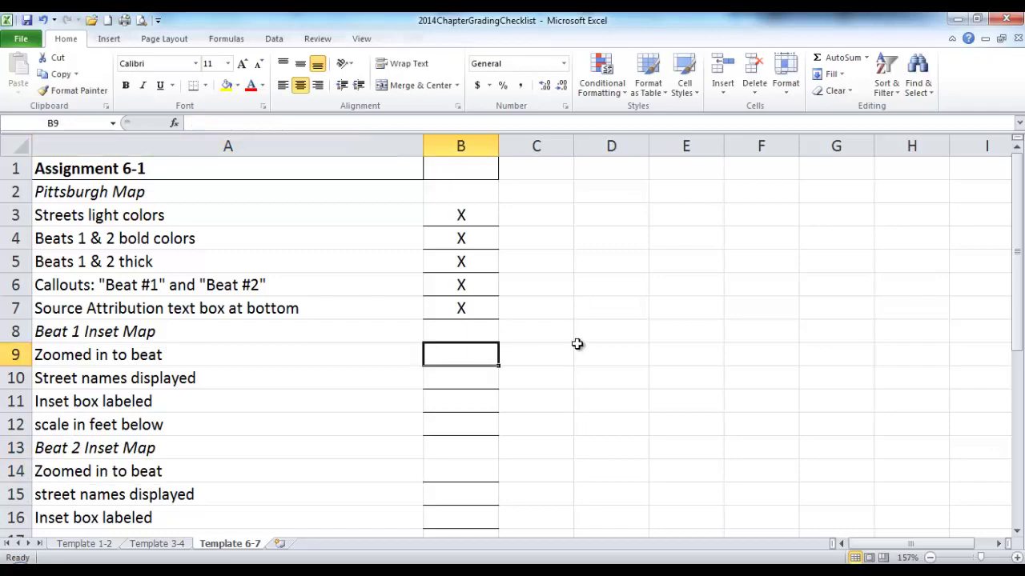
pyautogui.hotkey('alt', 'Tab')
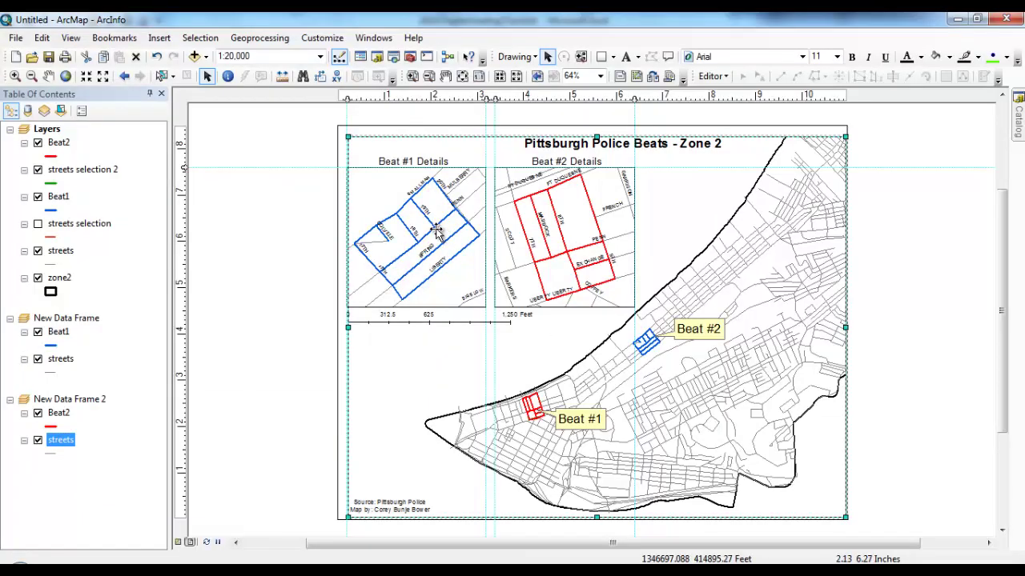
pyautogui.hotkey('alt', 'Tab')
pyautogui.write('X')
pyautogui.press('Return')
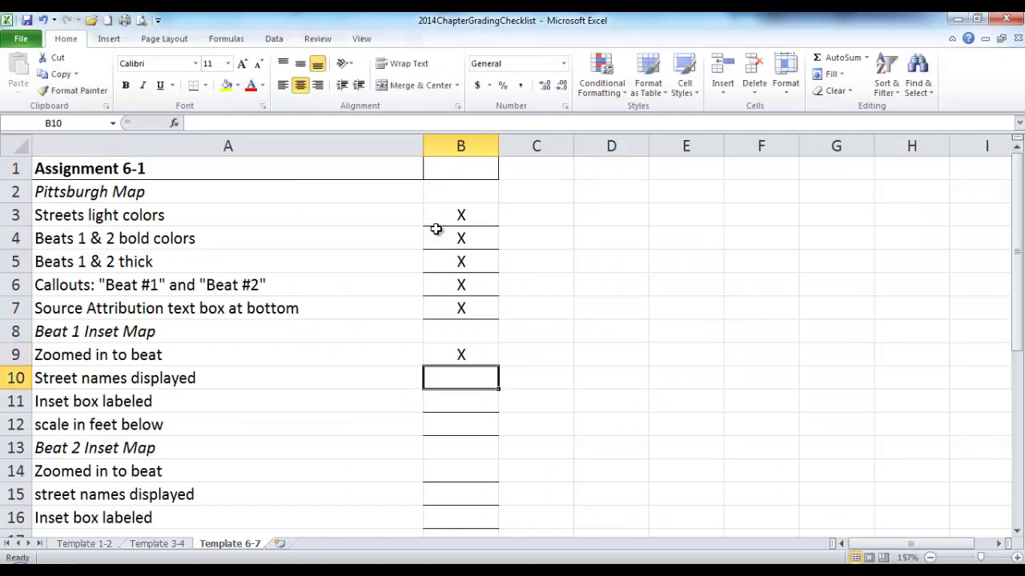
pyautogui.hotkey('alt', 'Tab')
pyautogui.hotkey('alt', 'Tab')
pyautogui.write('X')
pyautogui.press('Return')
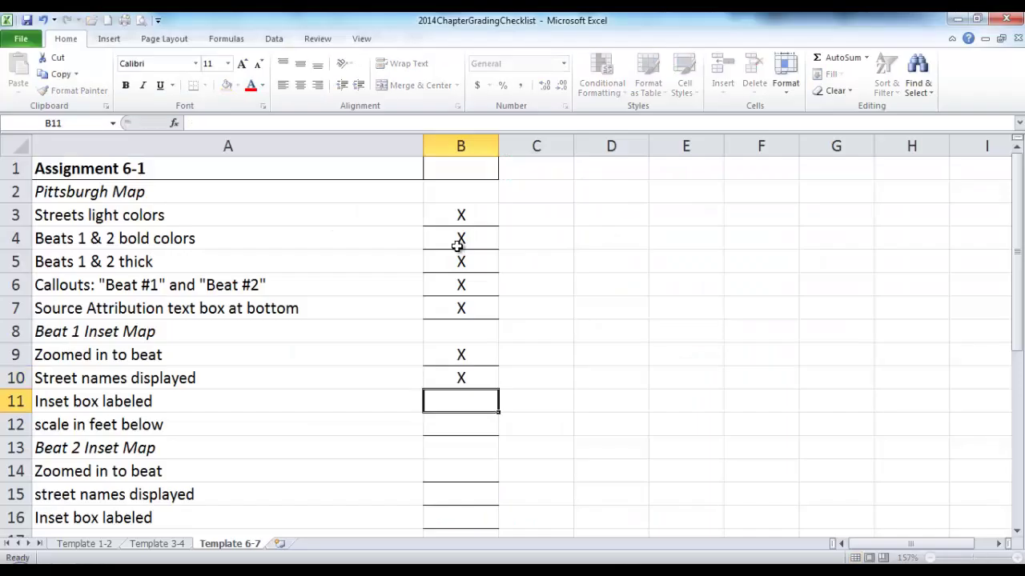
# Step: Check the Beat #1 inset's title and scale bar in ArcMap and mark "Inset box labeled" and "scale in feet below" with X in Excel
pyautogui.hotkey('alt', 'Tab')
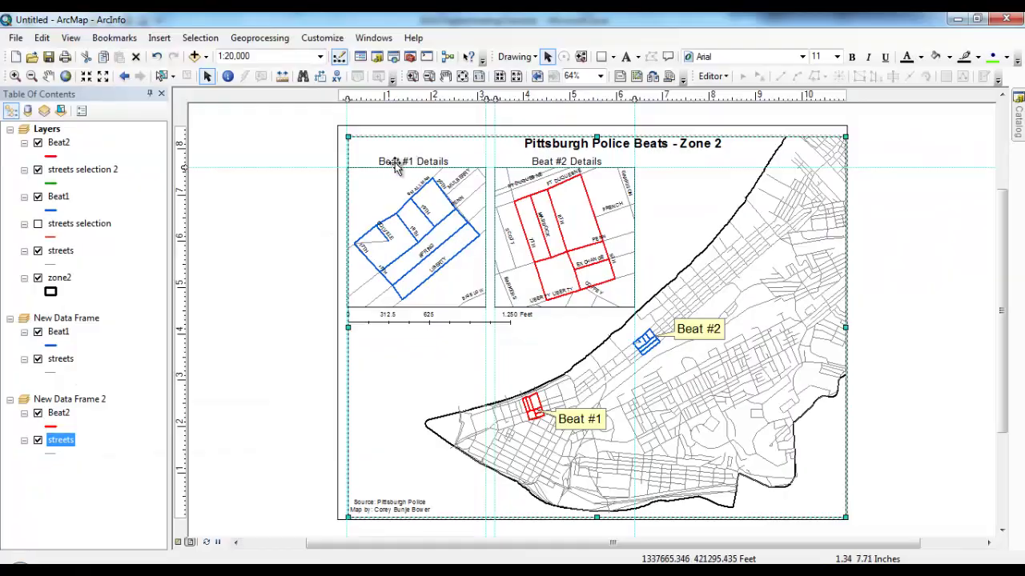
pyautogui.hotkey('alt', 'Tab')
pyautogui.write('X')
pyautogui.press('Return')
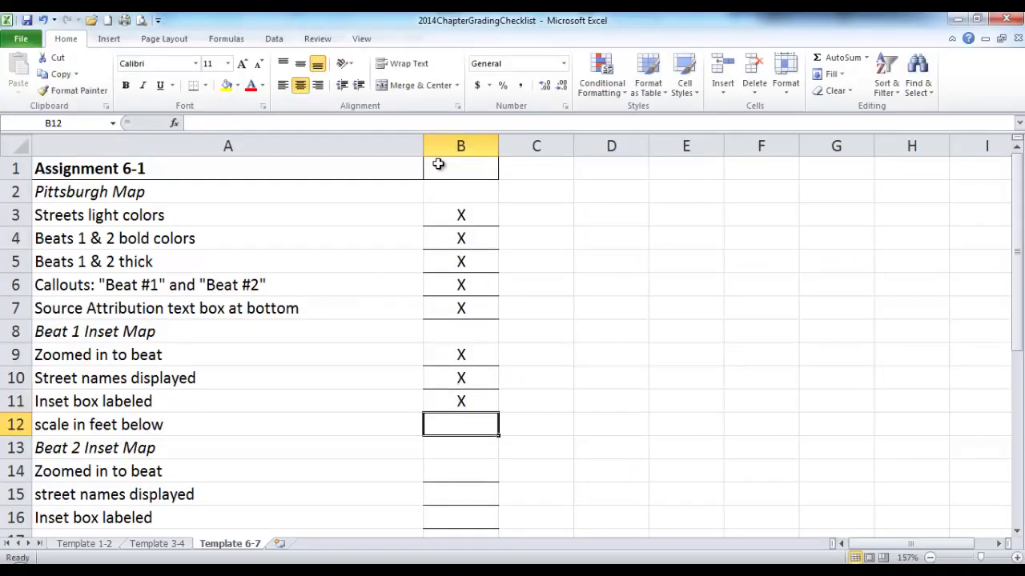
pyautogui.hotkey('alt', 'Tab')
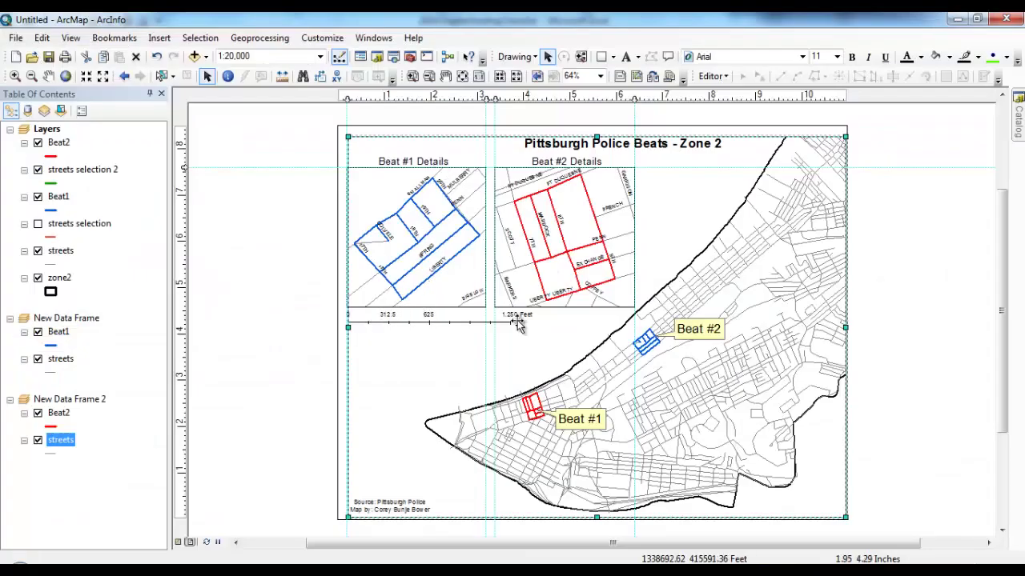
pyautogui.hotkey('alt', 'Tab')
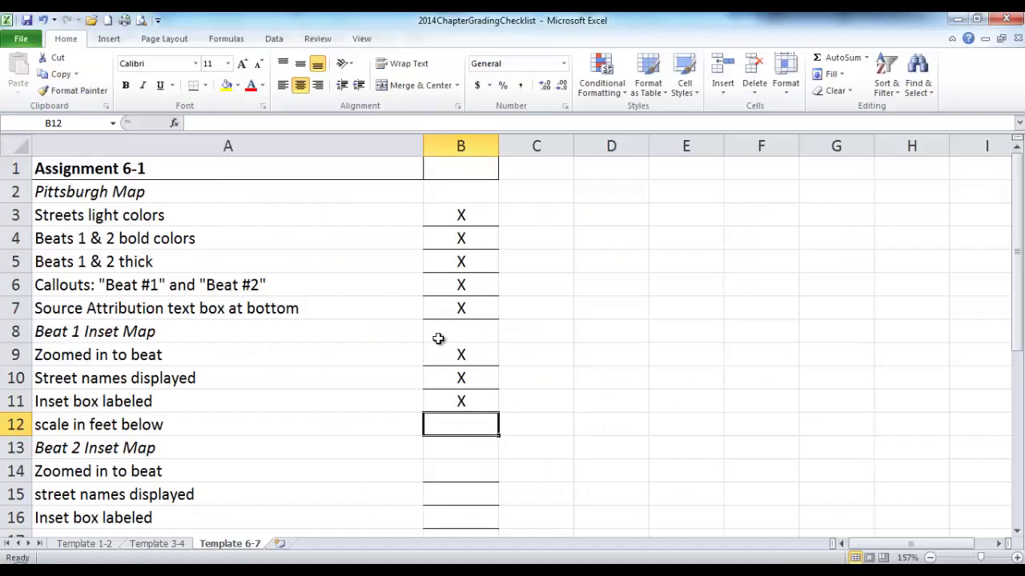
pyautogui.write('X')
pyautogui.press('Return')
pyautogui.press('Return')
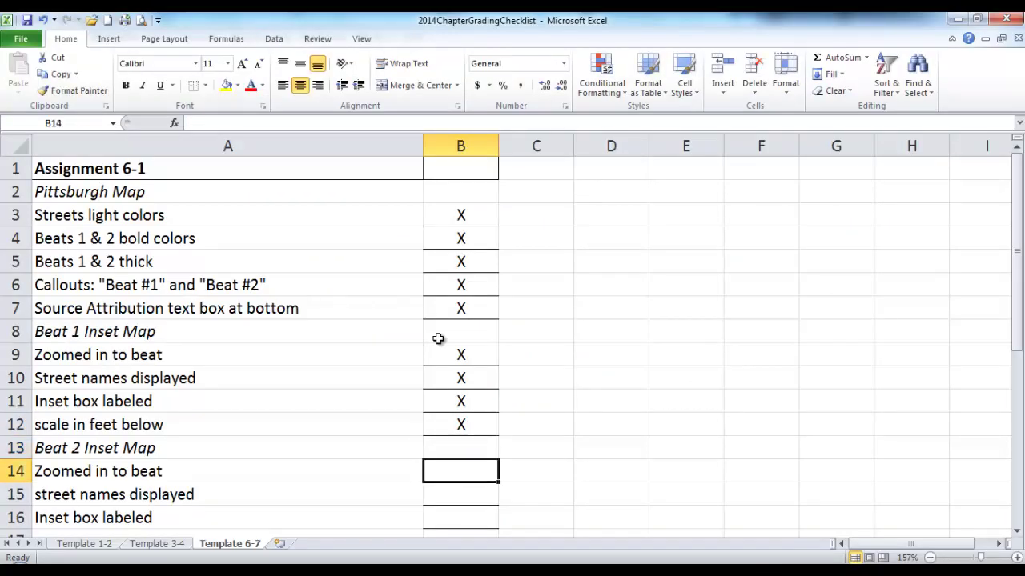
# Step: Check the Beat #2 inset's extent in ArcMap and mark its "Zoomed in to beat" item with X in the Excel checklist
pyautogui.hotkey('alt', 'Tab')
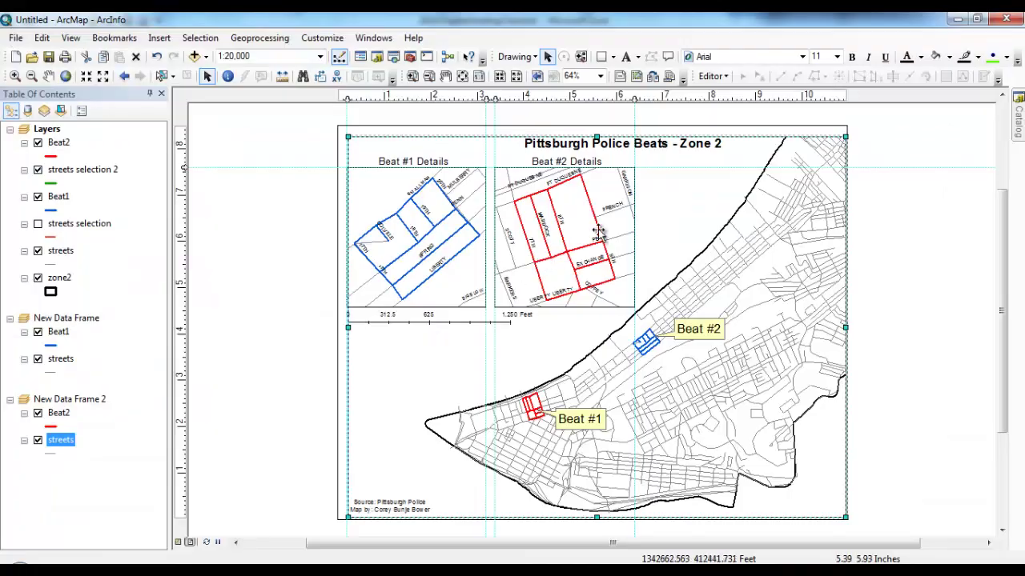
pyautogui.hotkey('alt', 'Tab')
pyautogui.write('X')
pyautogui.press('Return')
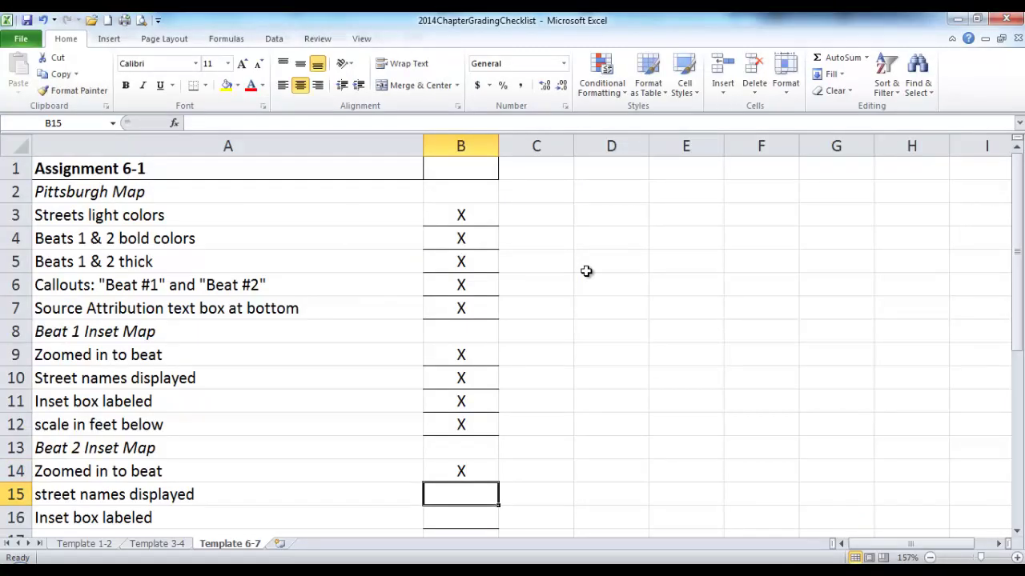
# Step: Mark the Beat 2 inset's "street names displayed" and "Inset box labeled" items with X in the Excel checklist, checking against the ArcMap layout
pyautogui.hotkey('alt', 'Tab')
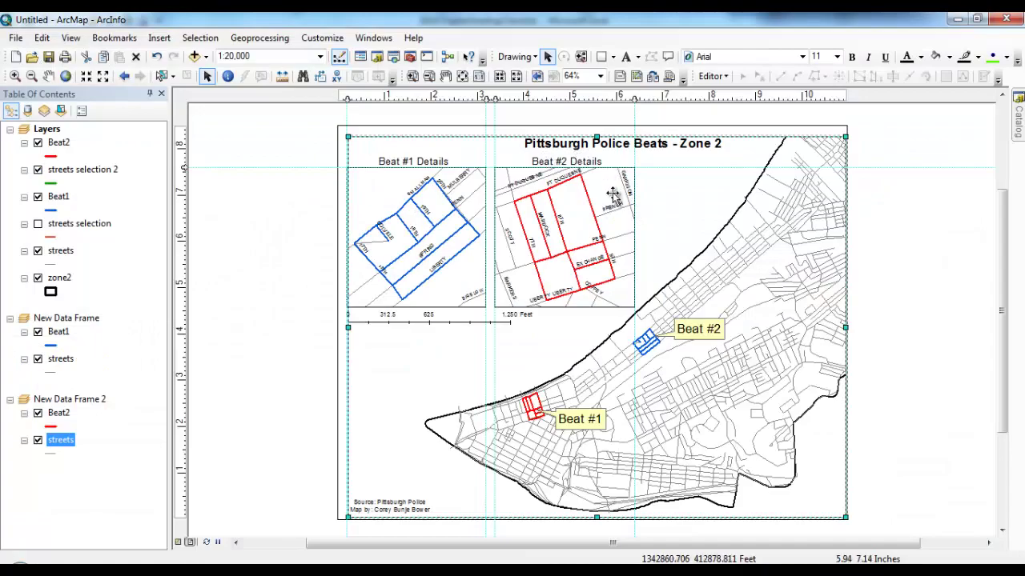
pyautogui.hotkey('alt', 'Tab')
pyautogui.write('X')
pyautogui.press('Return')
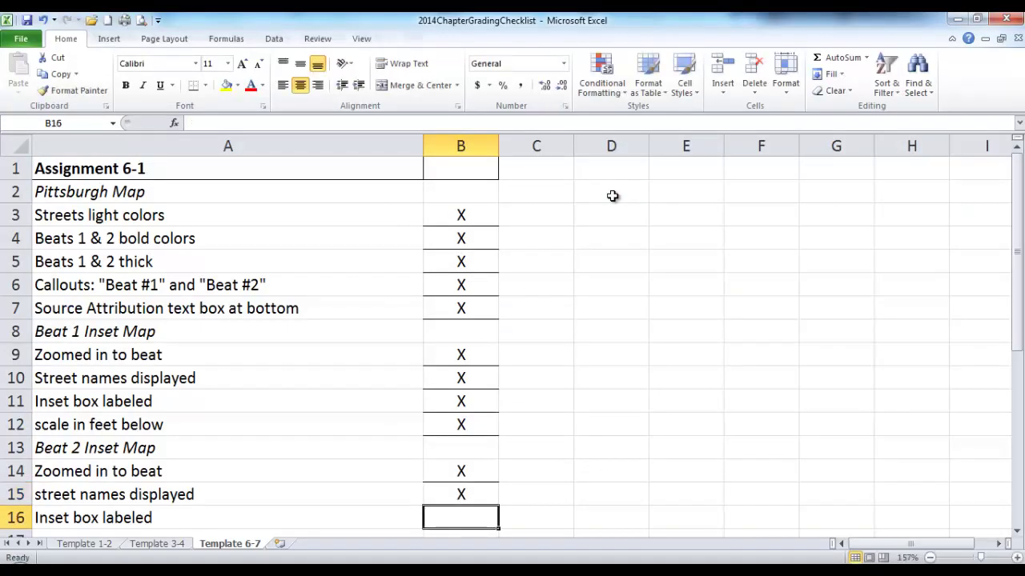
pyautogui.write('X')
pyautogui.hotkey('alt', 'Tab')
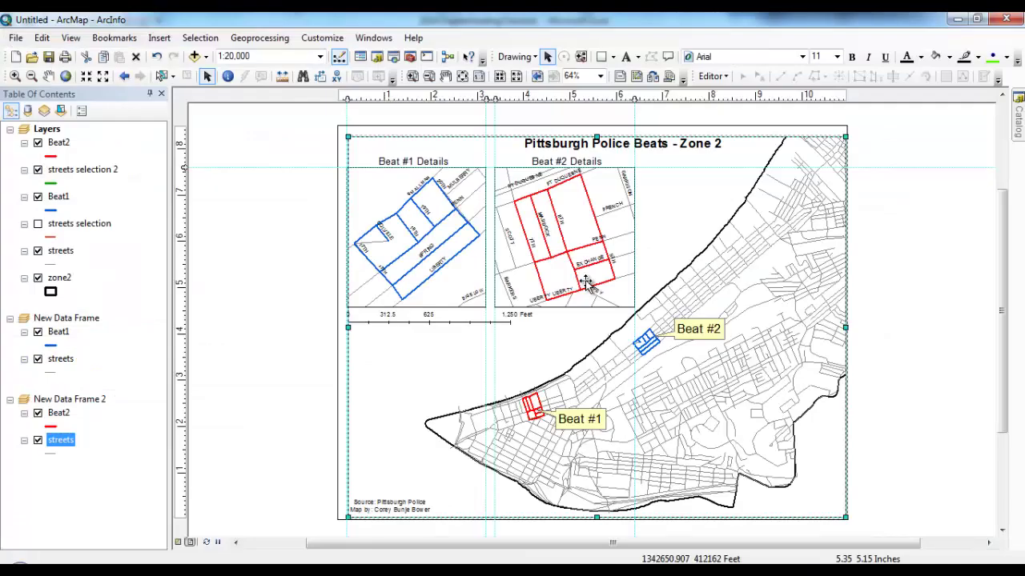